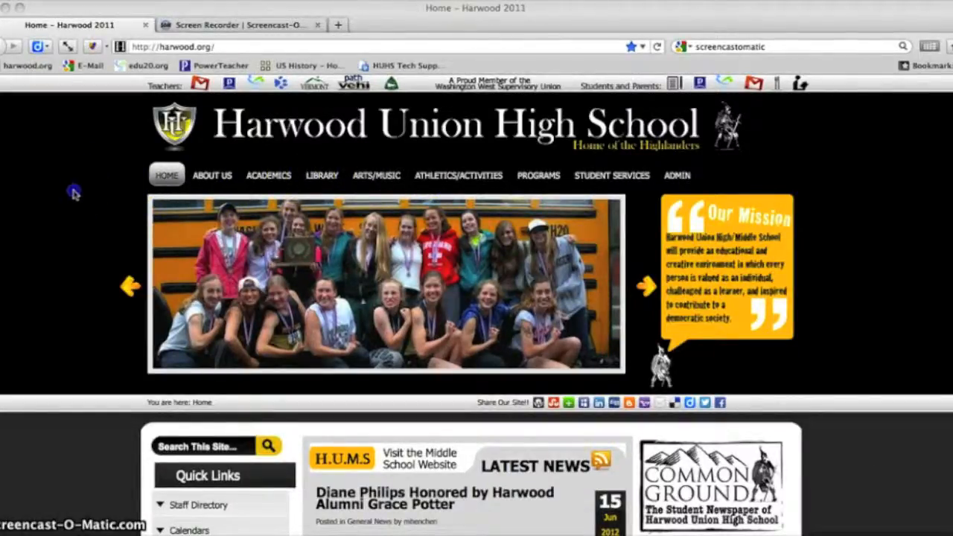
Look over the school home page's slideshow and Quick Links, including the Staff Directory and Calendars entries
{"action": "mouse_move", "coordinate": [246, 181]}
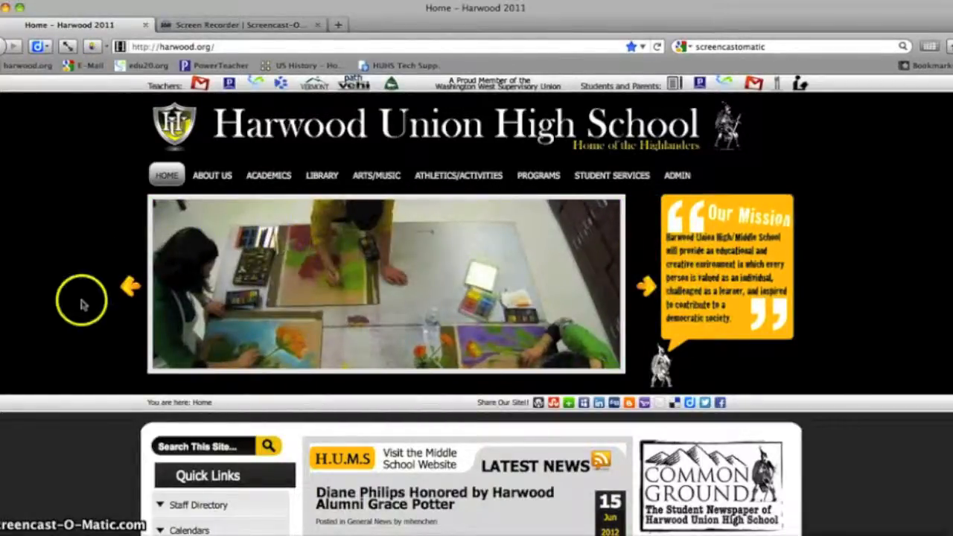
{"action": "scroll", "coordinate": [81, 300], "scroll_direction": "down", "scroll_amount": 3}
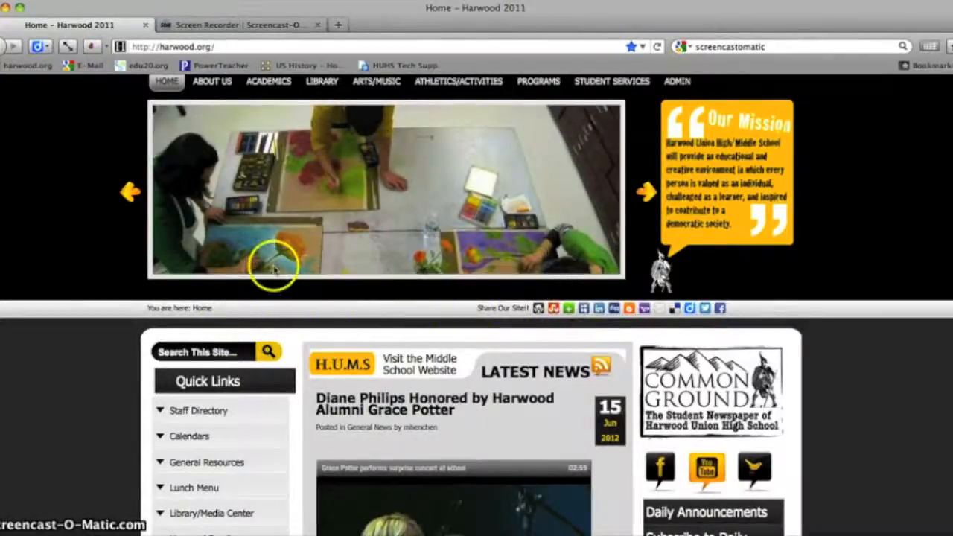
{"action": "scroll", "coordinate": [29, 274], "scroll_direction": "down", "scroll_amount": 4}
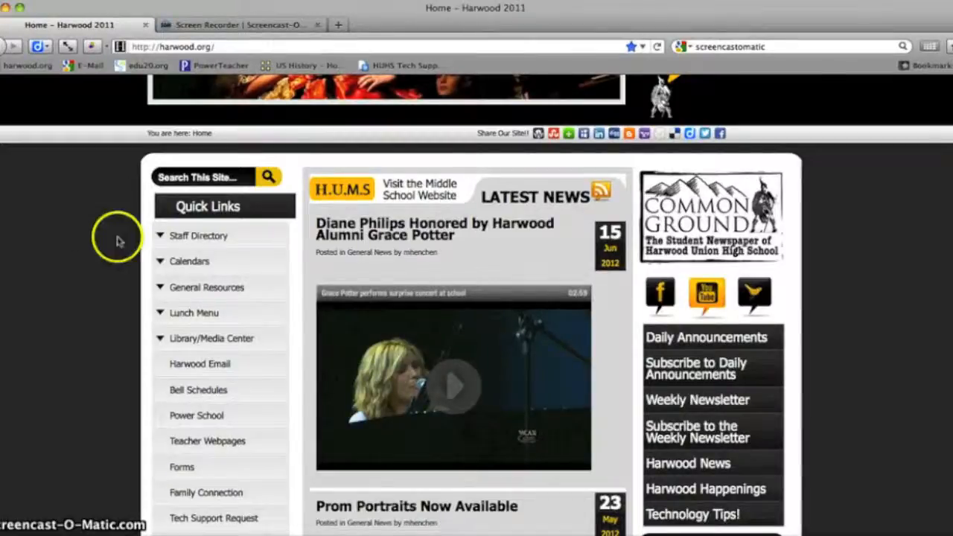
{"action": "mouse_move", "coordinate": [220, 295]}
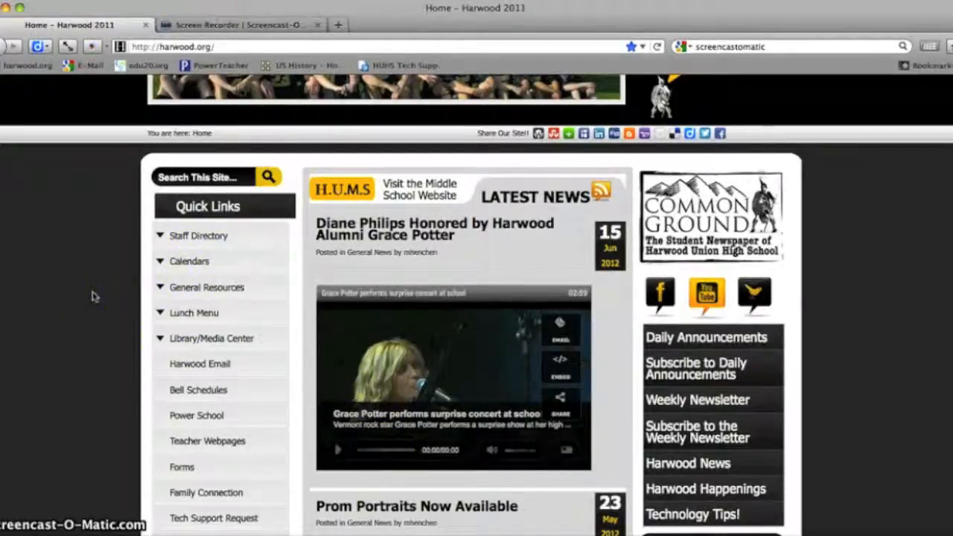
{"action": "scroll", "coordinate": [93, 296], "scroll_direction": "down", "scroll_amount": 1}
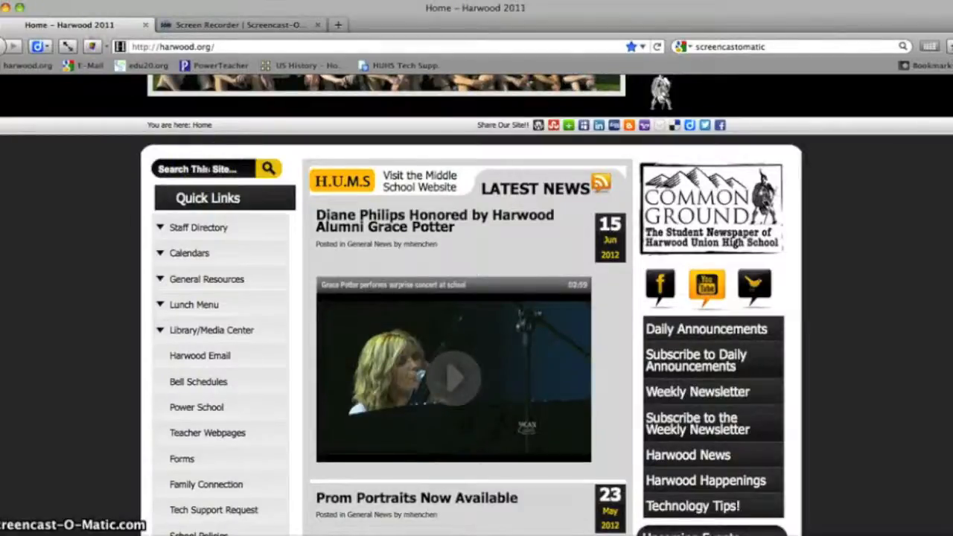
{"action": "scroll", "coordinate": [96, 191], "scroll_direction": "down", "scroll_amount": 3}
{"action": "mouse_move", "coordinate": [218, 147]}
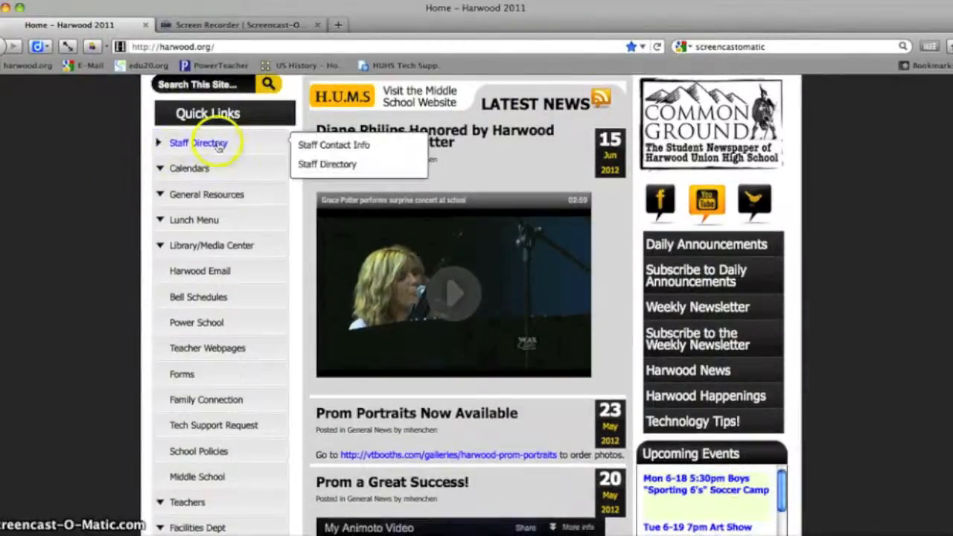
{"action": "mouse_move", "coordinate": [193, 173]}
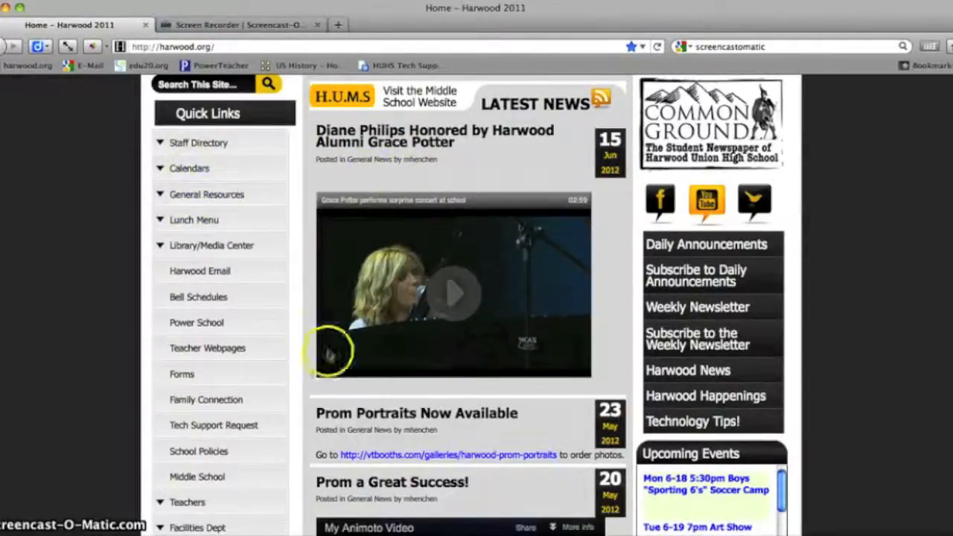
{"action": "scroll", "coordinate": [422, 195], "scroll_direction": "up", "scroll_amount": 1}
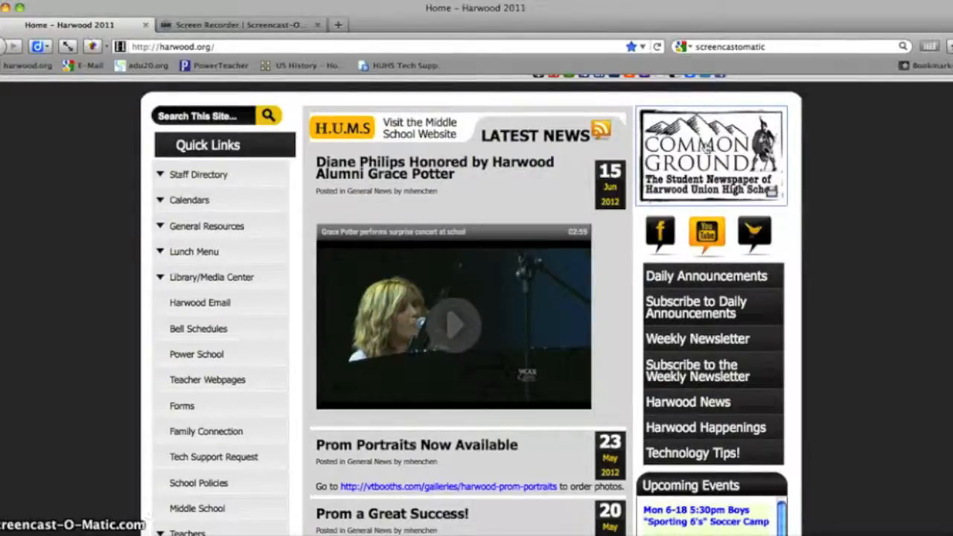
Examine the Common Ground newspaper, social media, announcement and newsletter links, through Harwood Happenings and Technology Tips!
{"action": "left_click", "coordinate": [711, 170]}
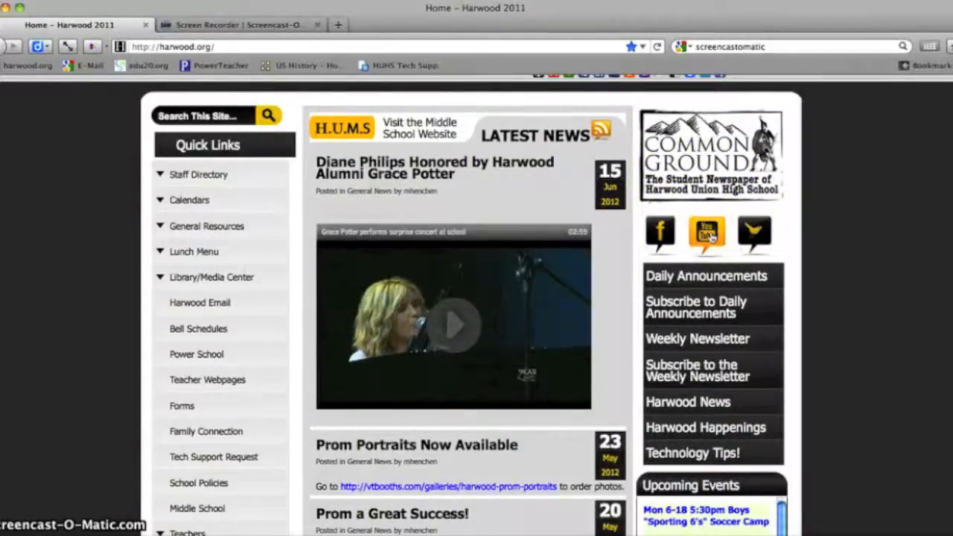
{"action": "scroll", "coordinate": [711, 236], "scroll_direction": "down", "scroll_amount": 1}
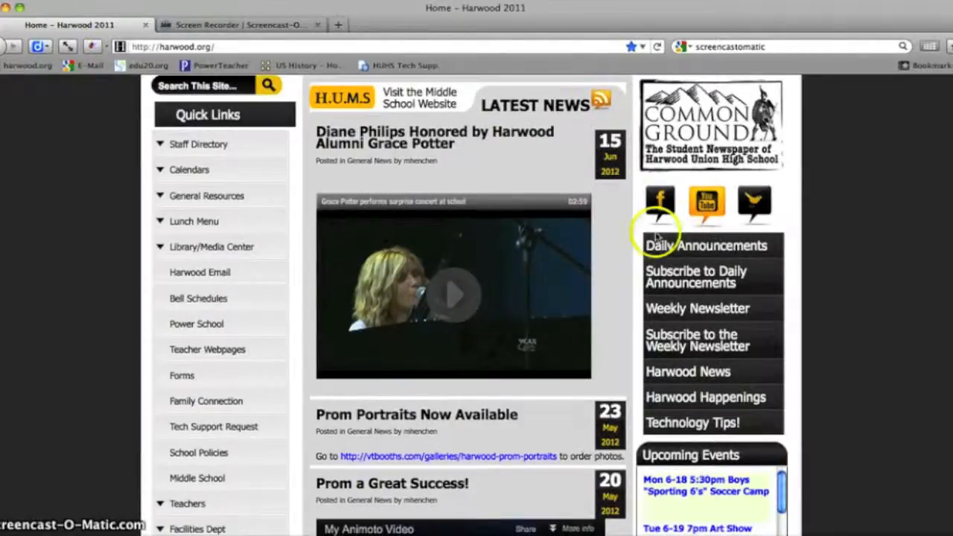
{"action": "scroll", "coordinate": [642, 235], "scroll_direction": "down", "scroll_amount": 1}
{"action": "scroll", "coordinate": [642, 234], "scroll_direction": "down", "scroll_amount": 1}
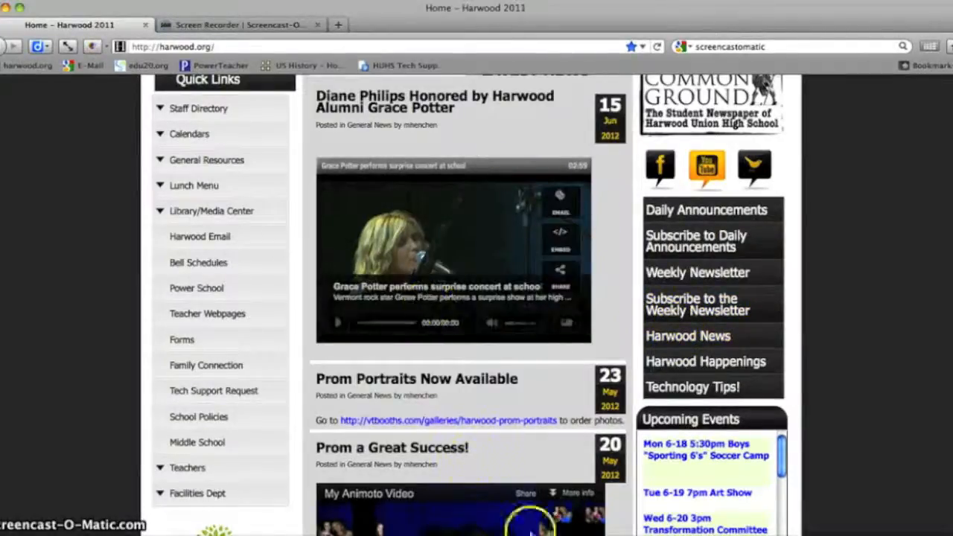
{"action": "left_click", "coordinate": [689, 363]}
{"action": "left_click", "coordinate": [693, 363]}
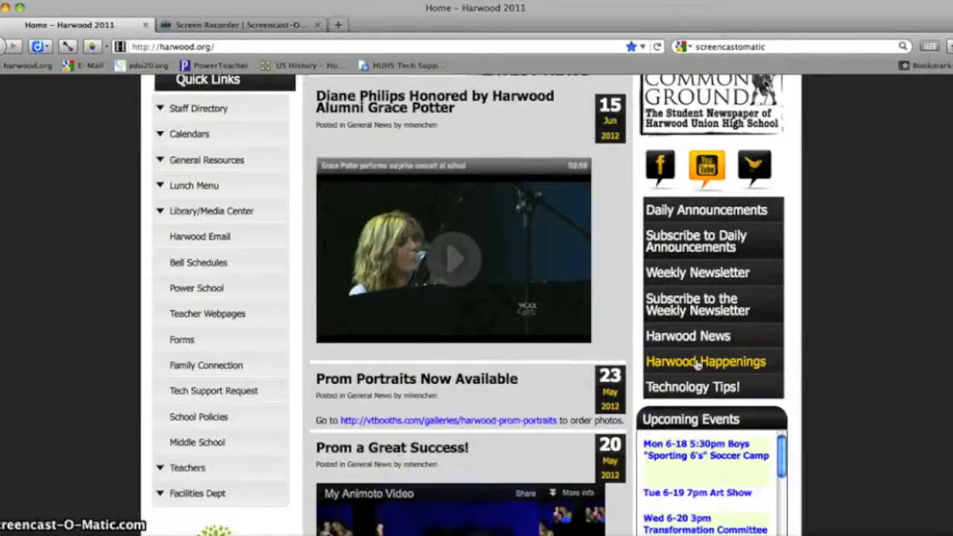
{"action": "left_click", "coordinate": [686, 387]}
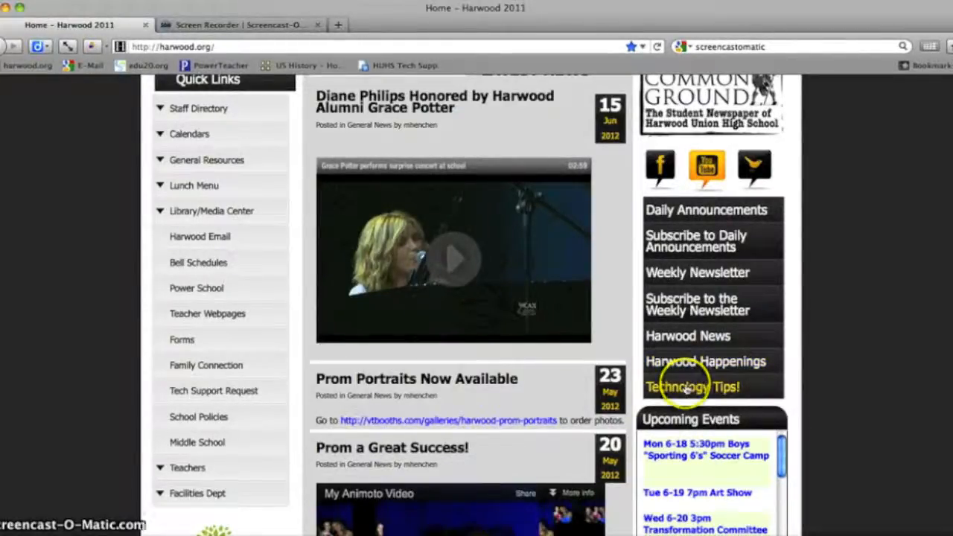
Review the Upcoming Events list, the latest news posts and the educational resource links further down the home page
{"action": "scroll", "coordinate": [546, 316], "scroll_direction": "down", "scroll_amount": 4}
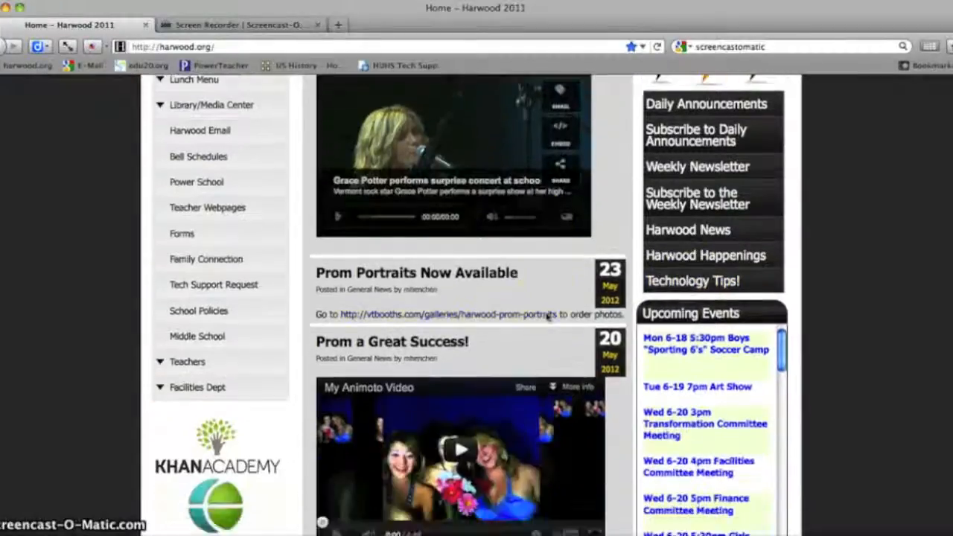
{"action": "scroll", "coordinate": [548, 317], "scroll_direction": "down", "scroll_amount": 1}
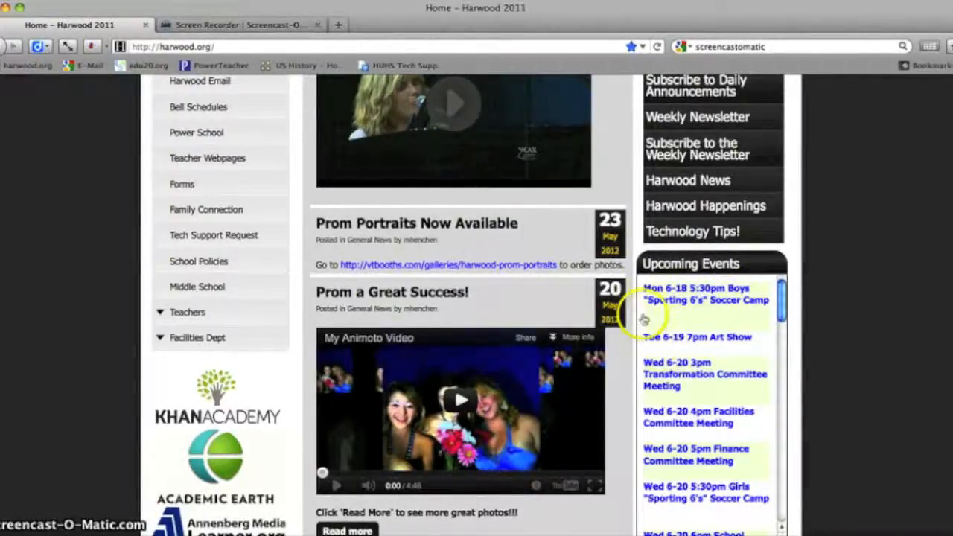
{"action": "scroll", "coordinate": [591, 361], "scroll_direction": "down", "scroll_amount": 3}
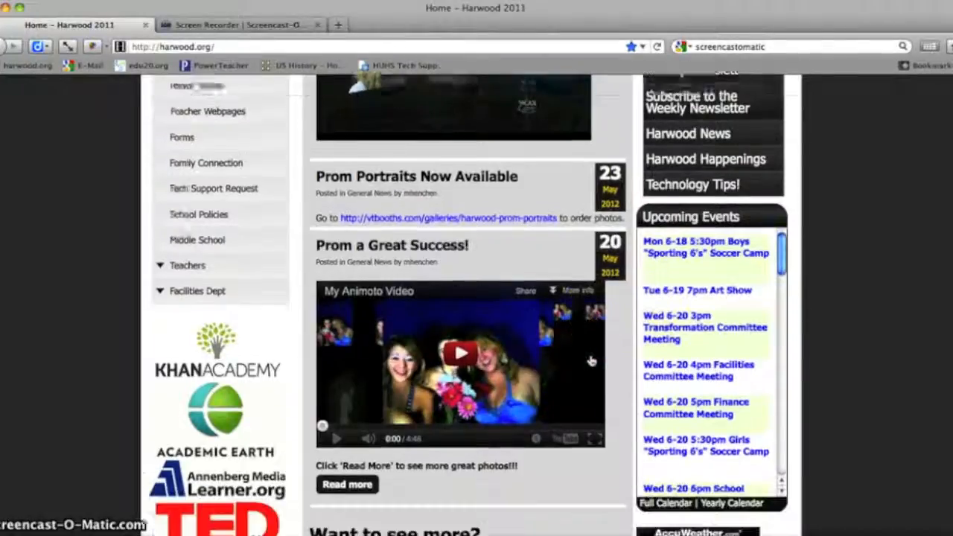
{"action": "scroll", "coordinate": [590, 361], "scroll_direction": "down", "scroll_amount": 1}
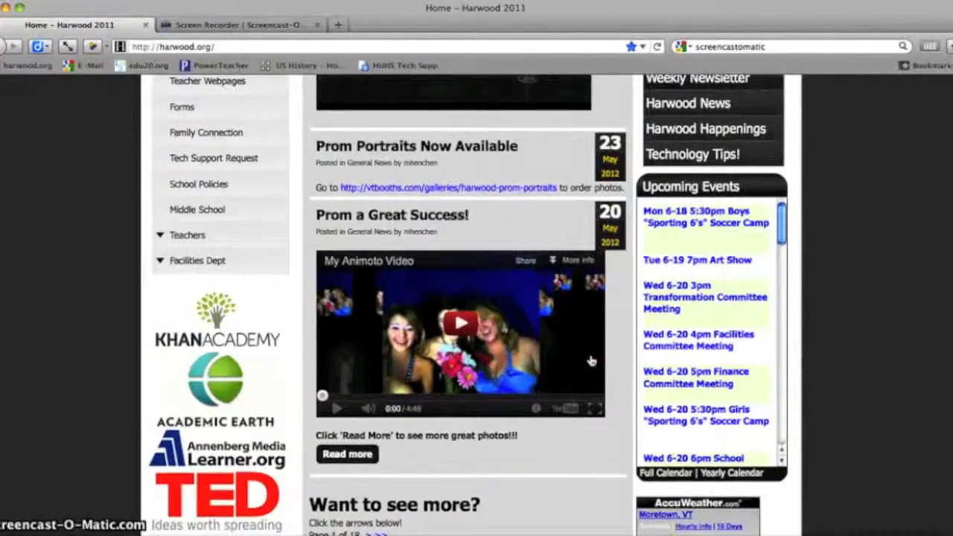
{"action": "scroll", "coordinate": [591, 361], "scroll_direction": "up", "scroll_amount": 5}
{"action": "scroll", "coordinate": [591, 361], "scroll_direction": "down", "scroll_amount": 6}
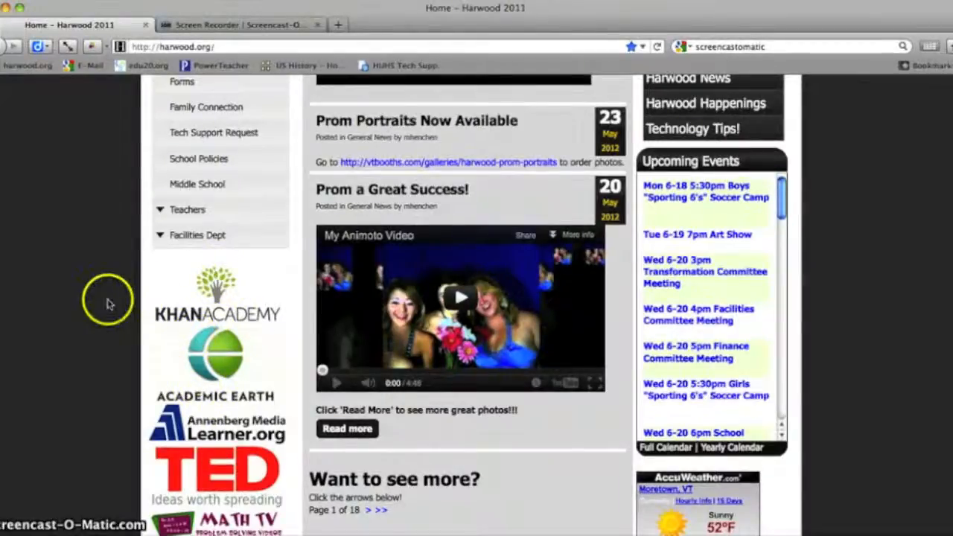
{"action": "scroll", "coordinate": [109, 302], "scroll_direction": "down", "scroll_amount": 5}
{"action": "scroll", "coordinate": [110, 301], "scroll_direction": "down", "scroll_amount": 2}
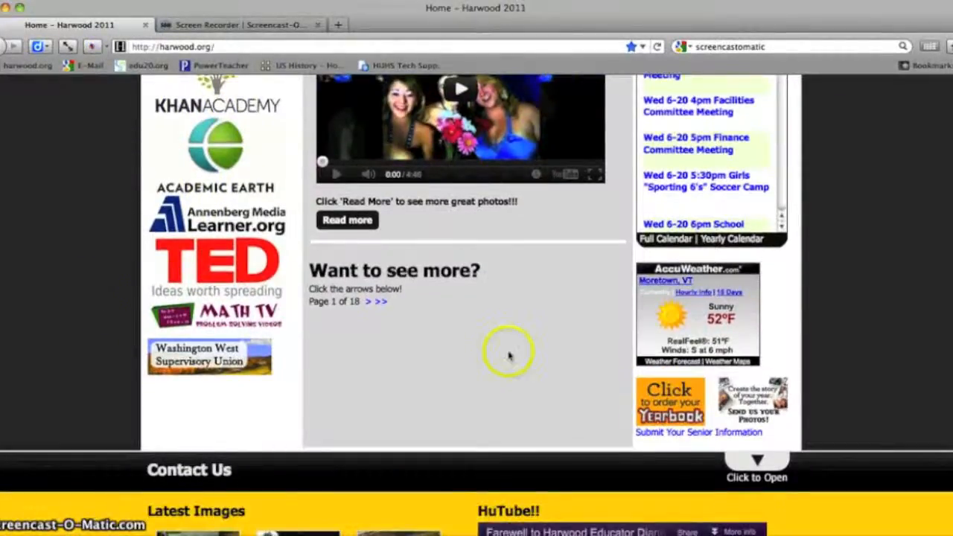
Expand and collapse the Contact Us feedback form, and look over the images, HuTube video, Edu20 login and footer below it
{"action": "scroll", "coordinate": [510, 330], "scroll_direction": "down", "scroll_amount": 5}
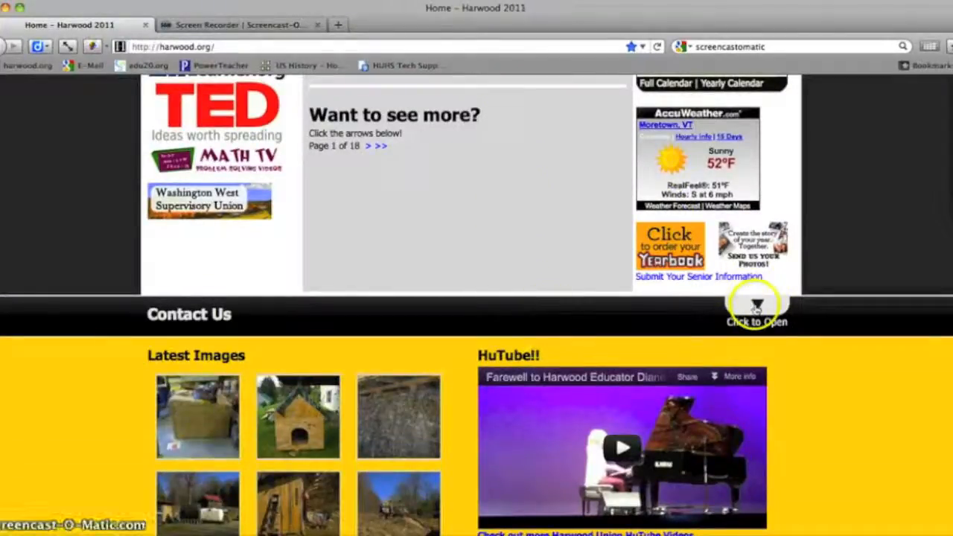
{"action": "left_click", "coordinate": [756, 309]}
{"action": "scroll", "coordinate": [860, 407], "scroll_direction": "down", "scroll_amount": 4}
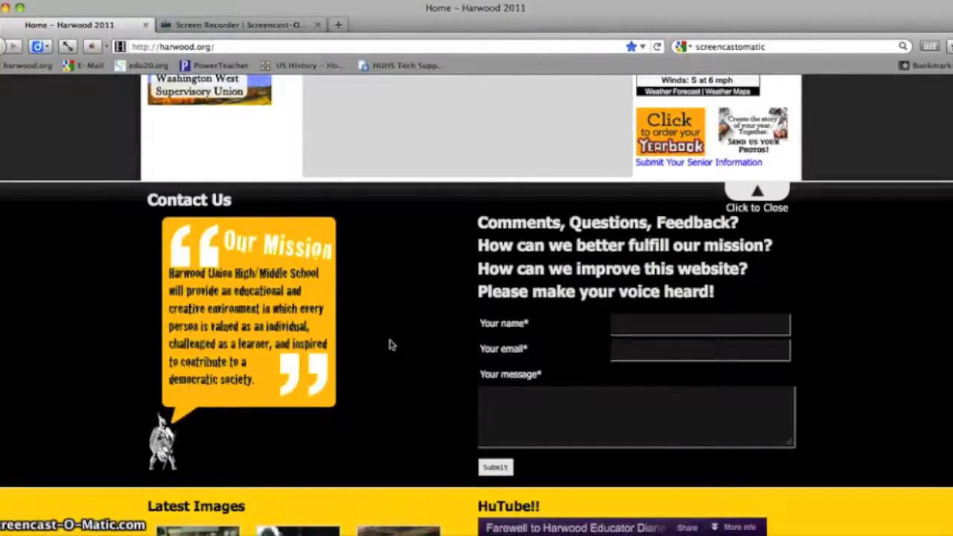
{"action": "left_click", "coordinate": [750, 193]}
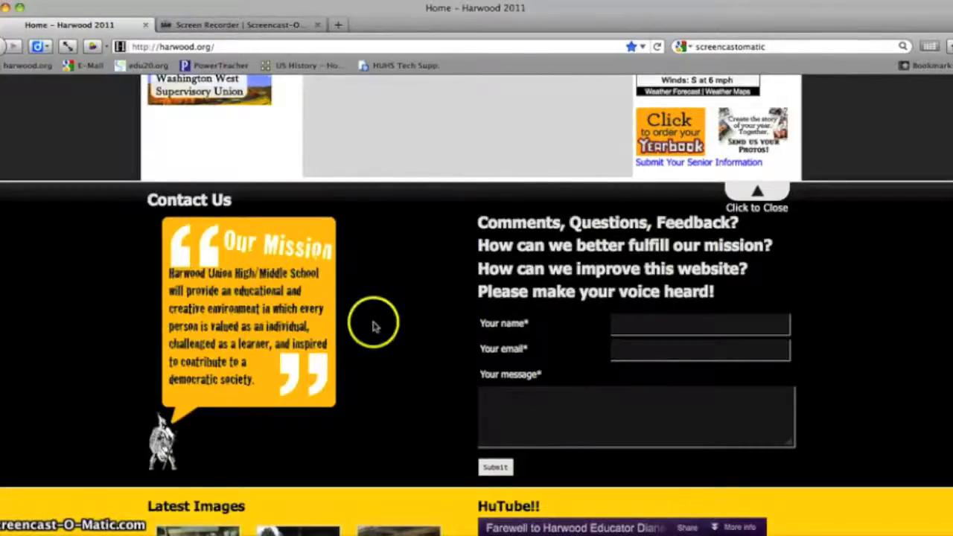
{"action": "left_click", "coordinate": [754, 196]}
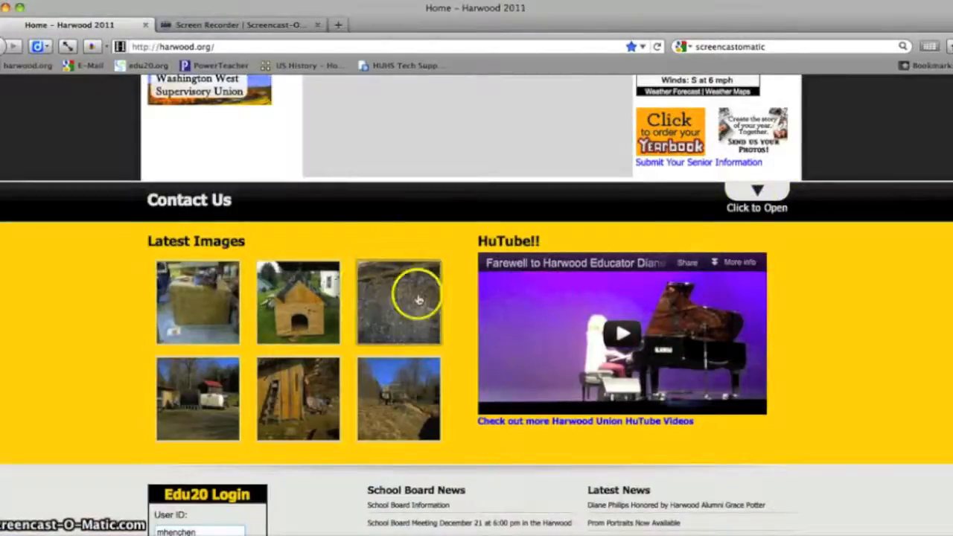
{"action": "scroll", "coordinate": [678, 318], "scroll_direction": "down", "scroll_amount": 4}
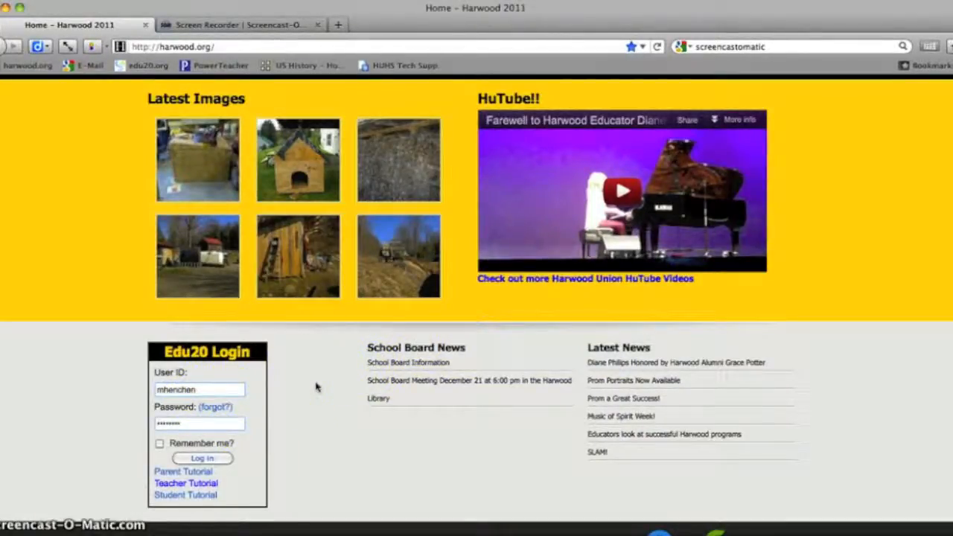
{"action": "scroll", "coordinate": [316, 386], "scroll_direction": "down", "scroll_amount": 2}
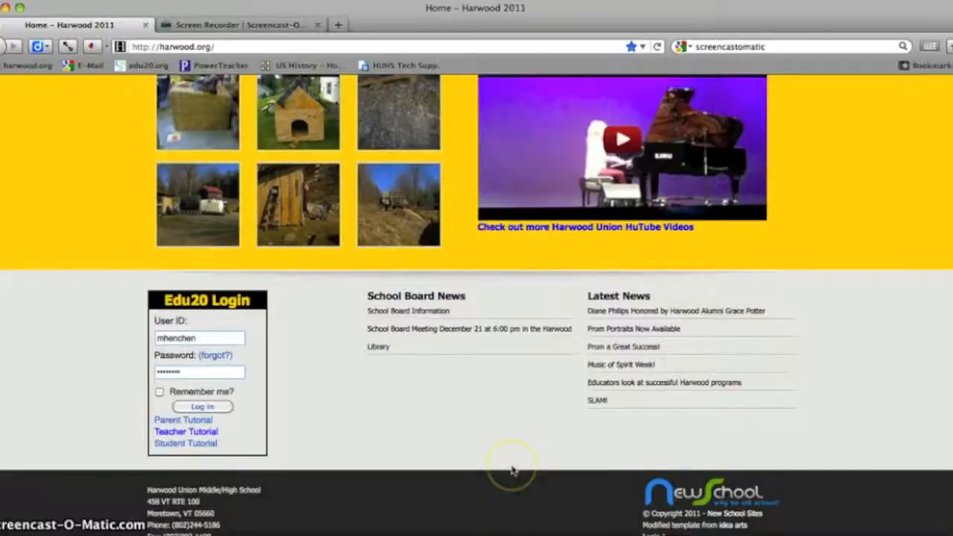
Return to the announcement and newsletter links on the home page and open the Harwood News page
{"action": "scroll", "coordinate": [512, 470], "scroll_direction": "up", "scroll_amount": 10}
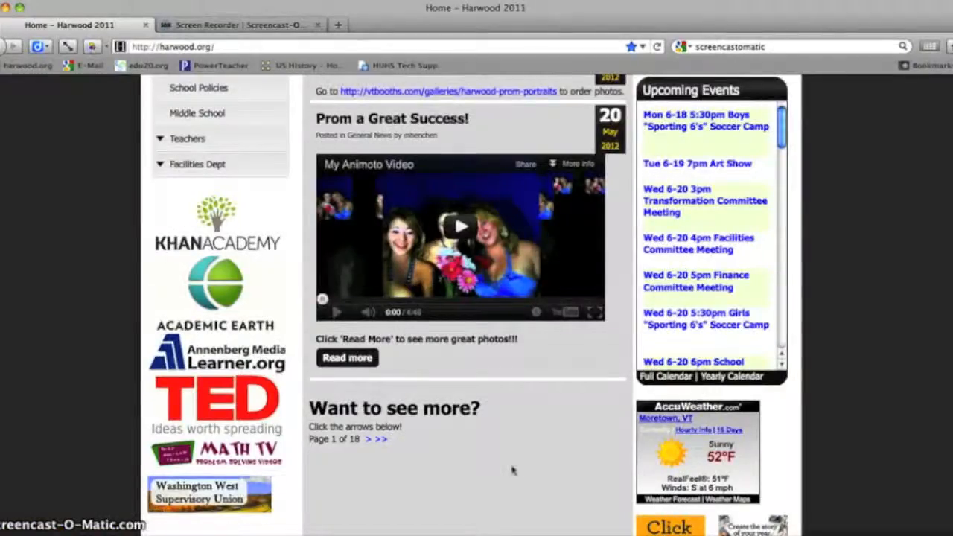
{"action": "scroll", "coordinate": [512, 470], "scroll_direction": "up", "scroll_amount": 5}
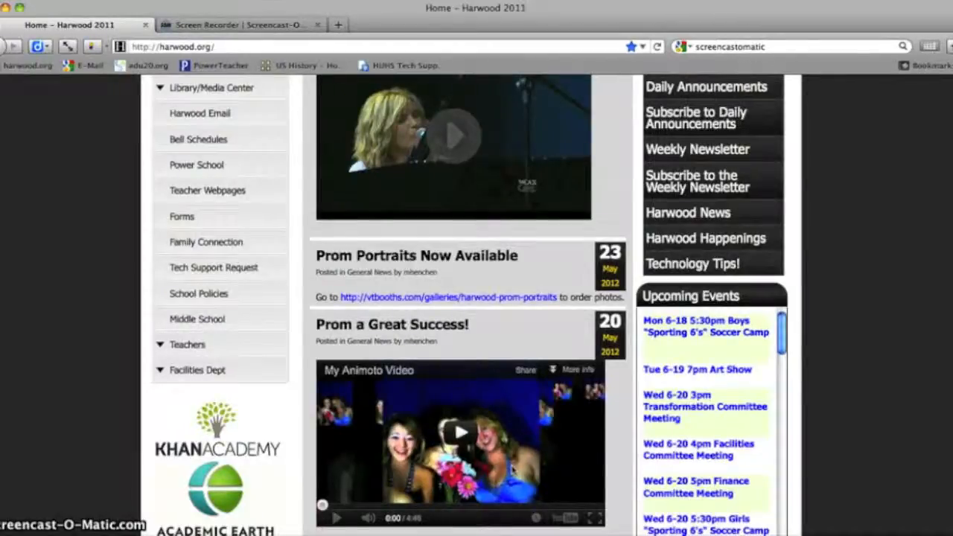
{"action": "scroll", "coordinate": [543, 417], "scroll_direction": "up", "scroll_amount": 4}
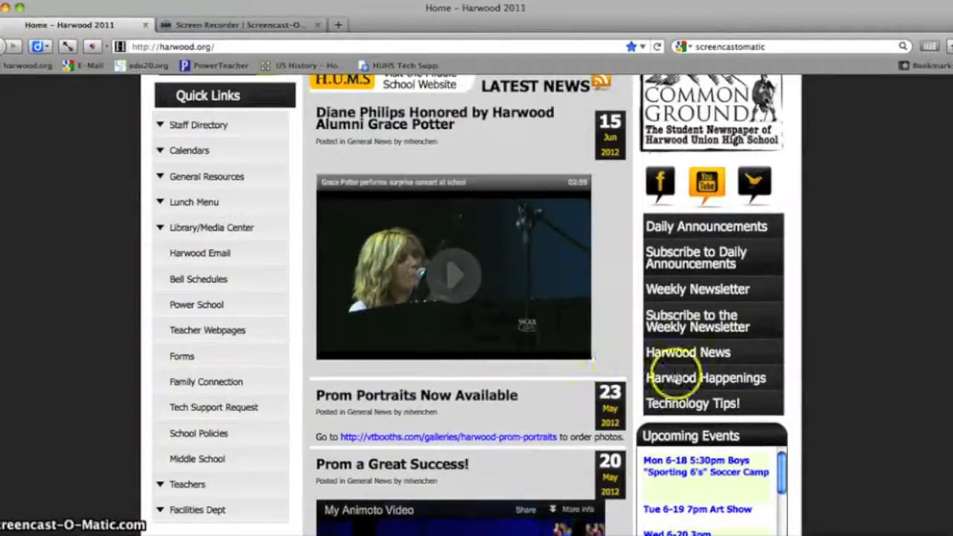
{"action": "scroll", "coordinate": [443, 337], "scroll_direction": "up", "scroll_amount": 4}
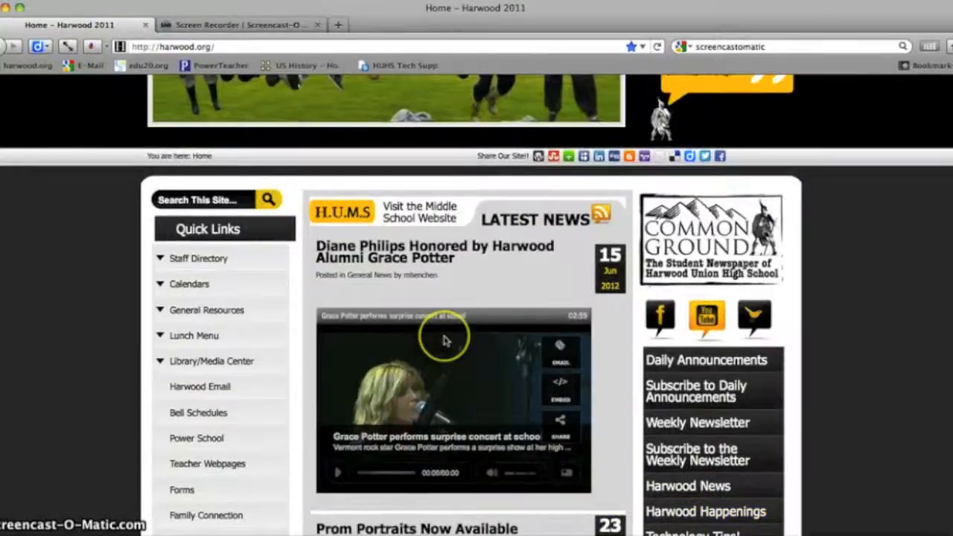
{"action": "scroll", "coordinate": [612, 295], "scroll_direction": "down", "scroll_amount": 4}
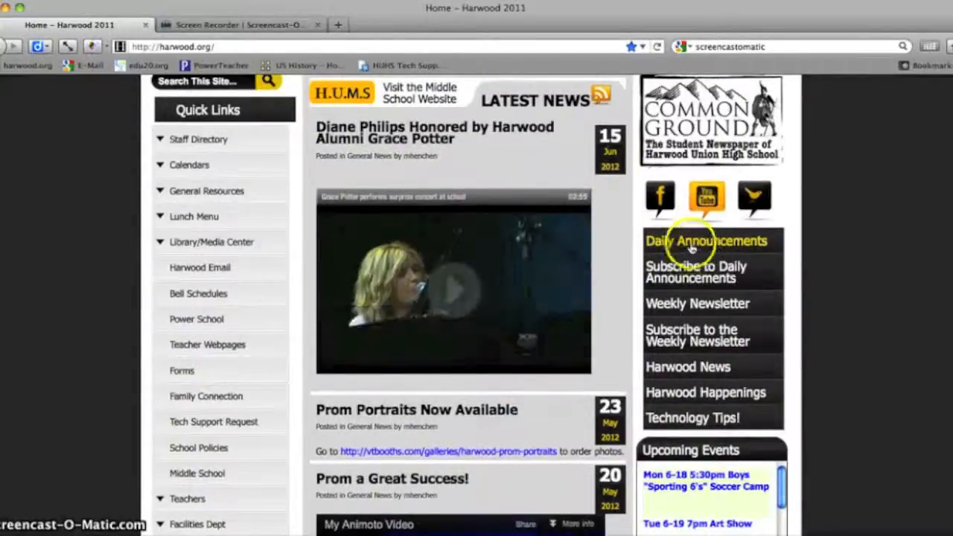
{"action": "left_click", "coordinate": [681, 372]}
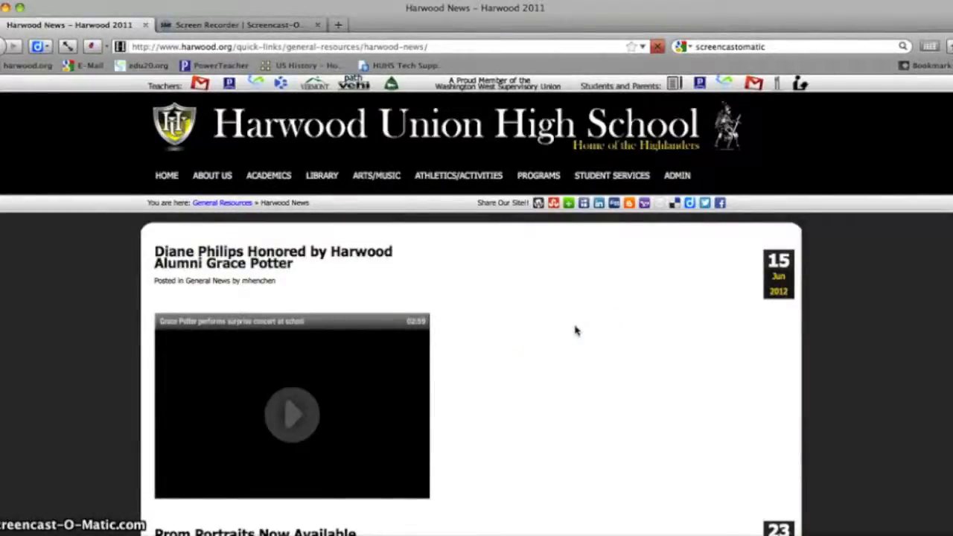
Look through the posts on the Harwood News page, down to "Music of Spirit Week!"
{"action": "scroll", "coordinate": [503, 297], "scroll_direction": "down", "scroll_amount": 3}
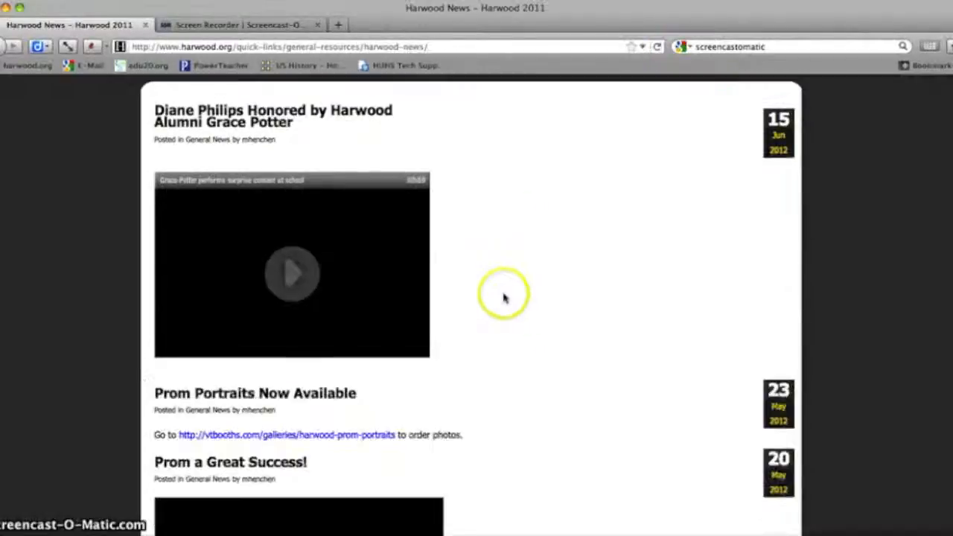
{"action": "scroll", "coordinate": [503, 298], "scroll_direction": "up", "scroll_amount": 2}
{"action": "scroll", "coordinate": [503, 298], "scroll_direction": "down", "scroll_amount": 3}
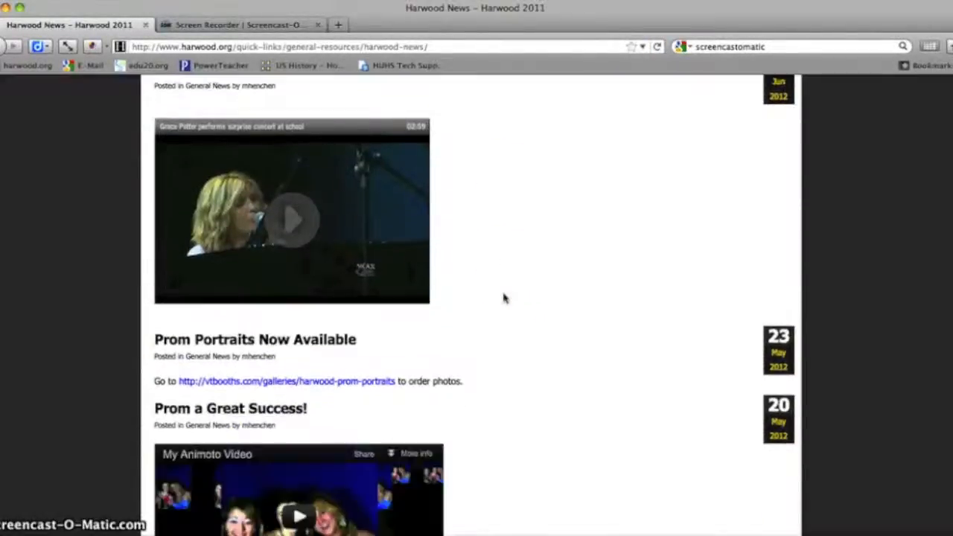
{"action": "scroll", "coordinate": [504, 298], "scroll_direction": "down", "scroll_amount": 3}
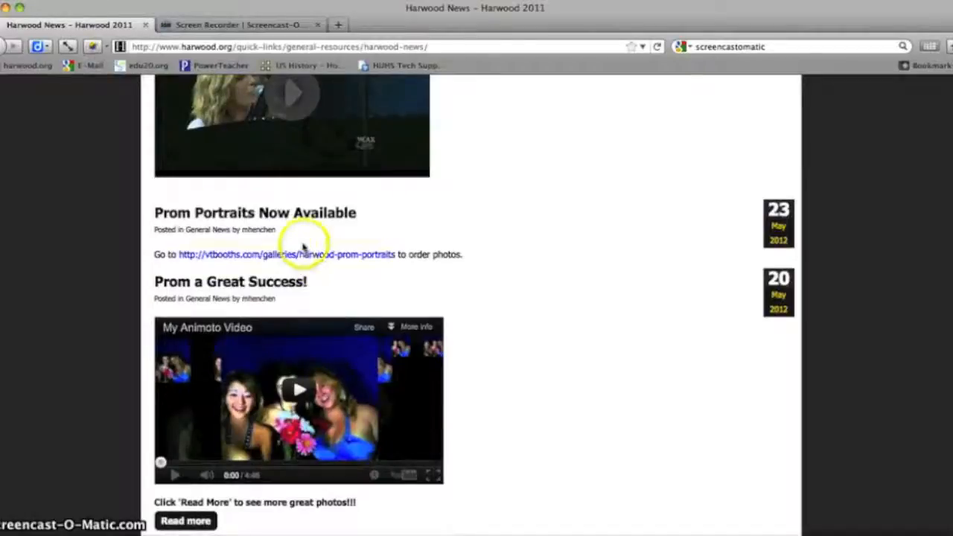
{"action": "scroll", "coordinate": [484, 289], "scroll_direction": "down", "scroll_amount": 4}
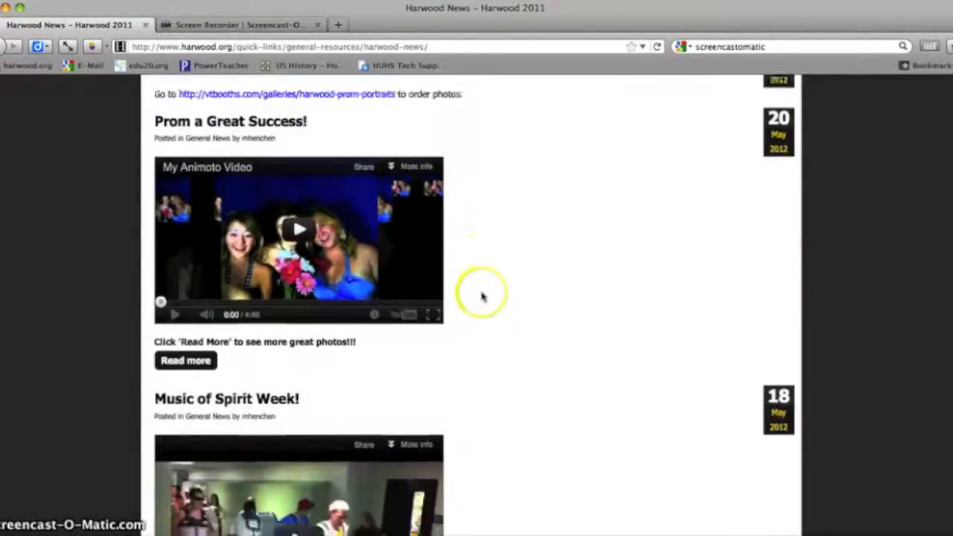
Look through the older Harwood News posts, down to "Free Seminar on Raising Money-Smart Children"
{"action": "scroll", "coordinate": [481, 296], "scroll_direction": "down", "scroll_amount": 8}
{"action": "scroll", "coordinate": [481, 296], "scroll_direction": "down", "scroll_amount": 13}
{"action": "scroll", "coordinate": [481, 297], "scroll_direction": "down", "scroll_amount": 15}
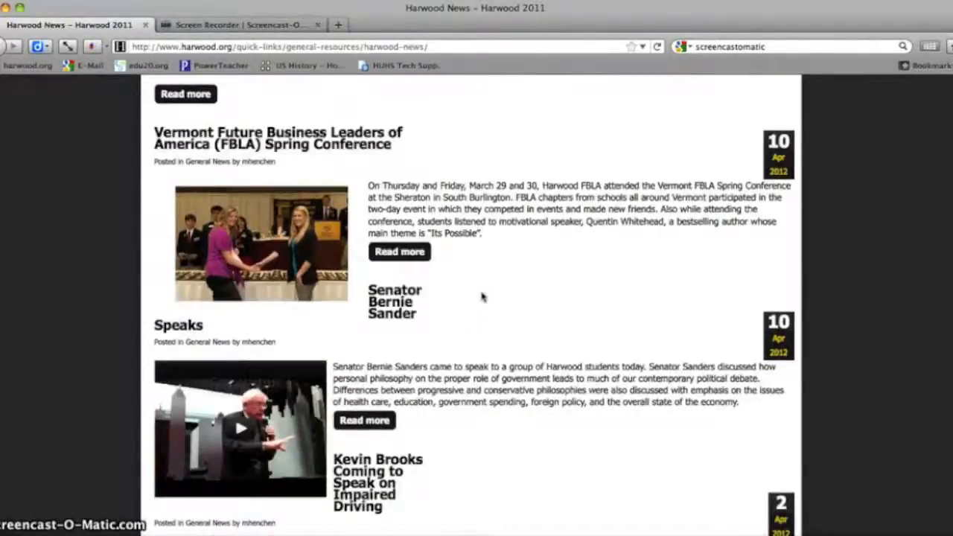
{"action": "scroll", "coordinate": [481, 296], "scroll_direction": "down", "scroll_amount": 5}
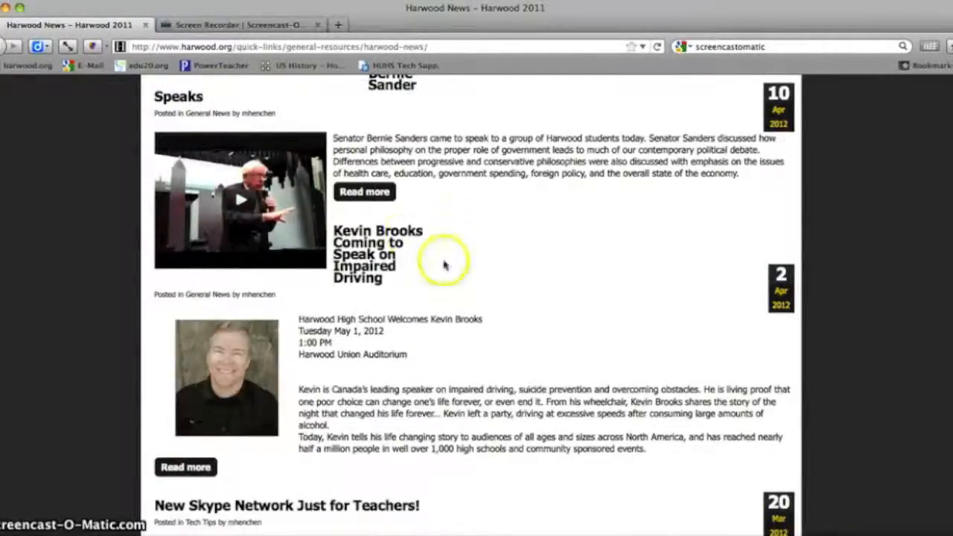
{"action": "scroll", "coordinate": [444, 264], "scroll_direction": "down", "scroll_amount": 8}
{"action": "scroll", "coordinate": [445, 264], "scroll_direction": "down", "scroll_amount": 18}
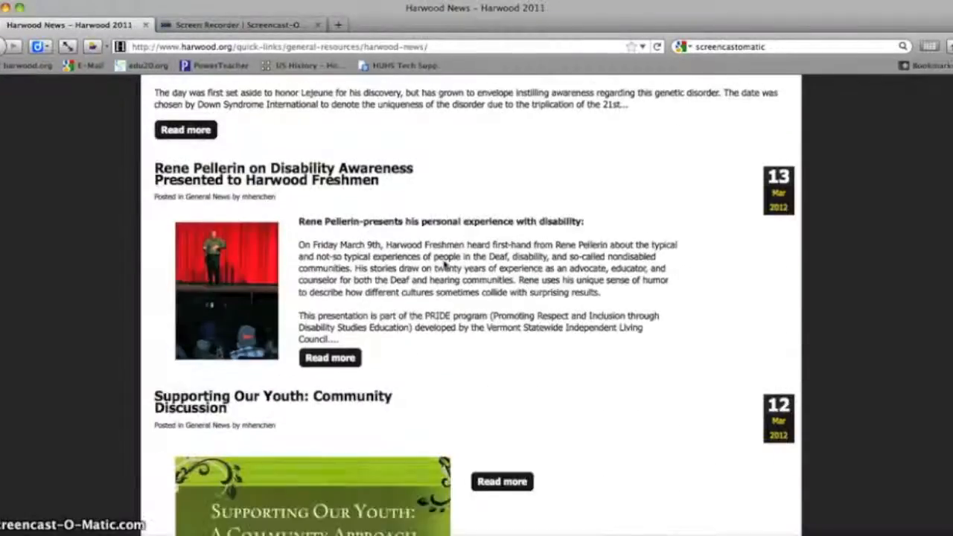
{"action": "scroll", "coordinate": [549, 262], "scroll_direction": "down", "scroll_amount": 4}
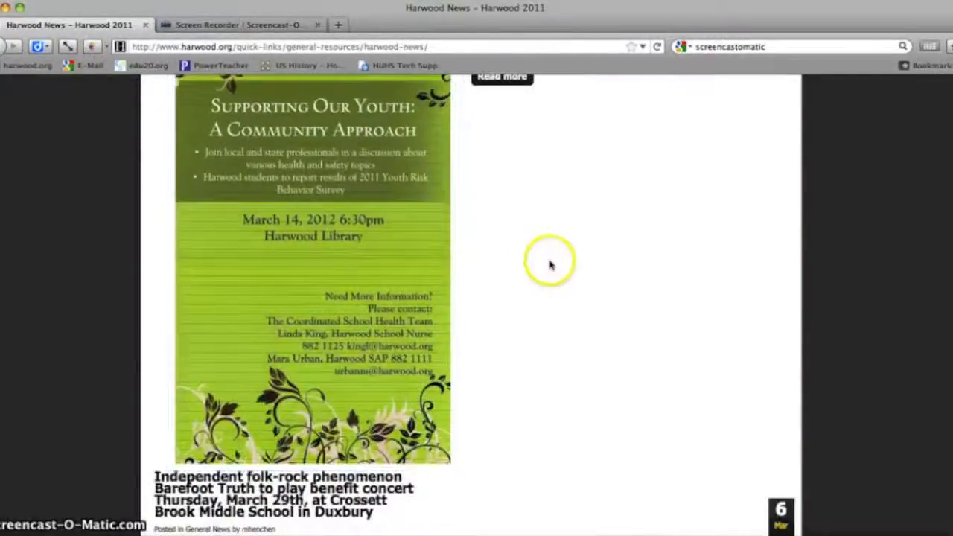
{"action": "scroll", "coordinate": [549, 261], "scroll_direction": "down", "scroll_amount": 9}
{"action": "scroll", "coordinate": [551, 265], "scroll_direction": "down", "scroll_amount": 13}
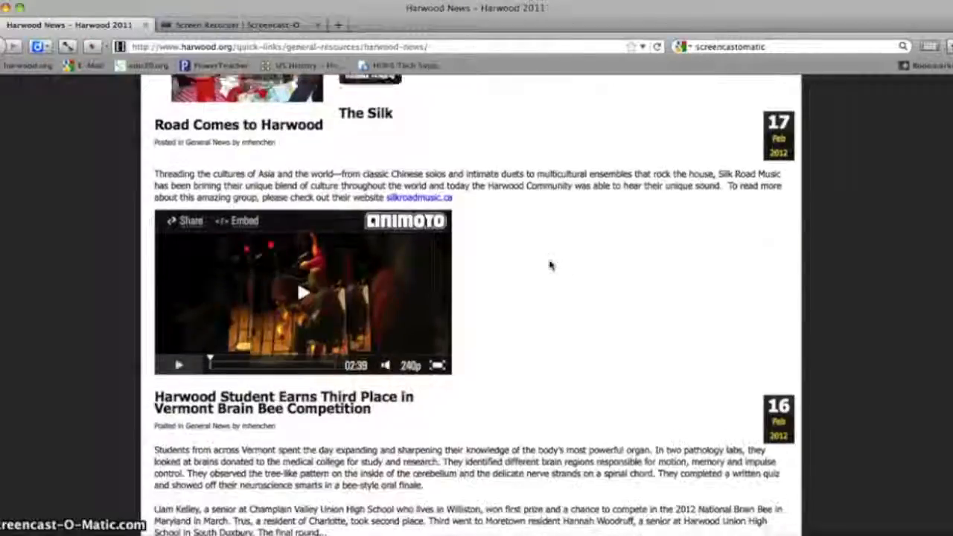
{"action": "scroll", "coordinate": [550, 265], "scroll_direction": "down", "scroll_amount": 5}
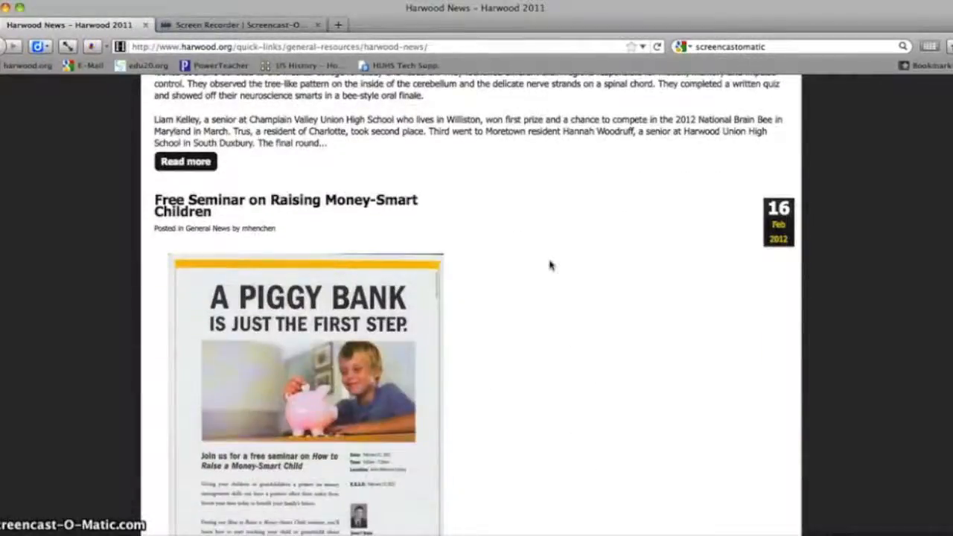
Go back from the Harwood News page to the school's home page
{"action": "scroll", "coordinate": [550, 265], "scroll_direction": "up", "scroll_amount": 20}
{"action": "scroll", "coordinate": [550, 265], "scroll_direction": "up", "scroll_amount": 15}
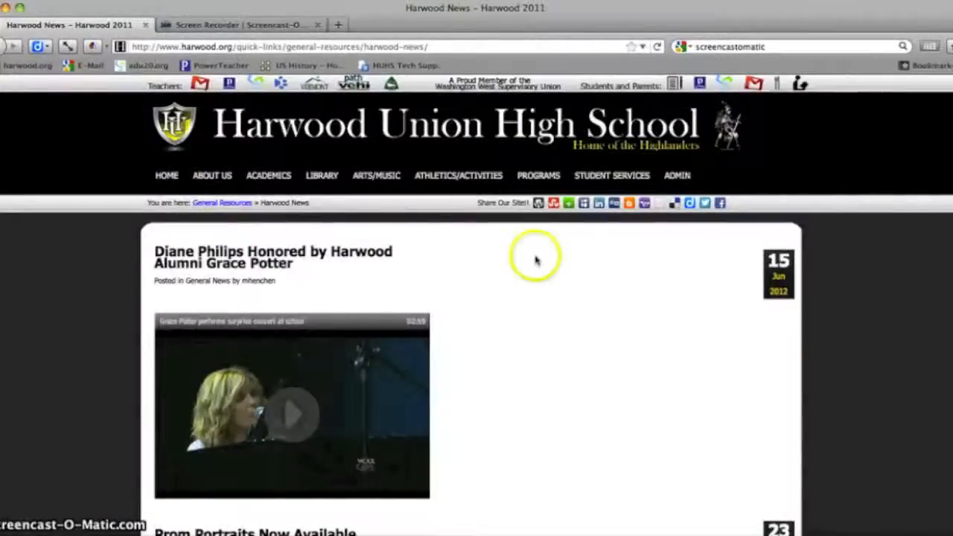
{"action": "left_click", "coordinate": [169, 177]}
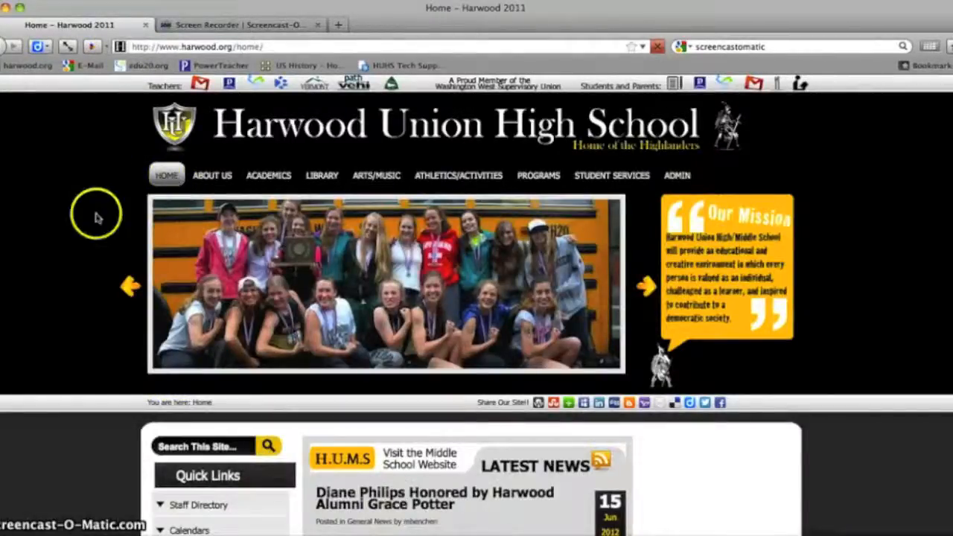
{"action": "scroll", "coordinate": [96, 219], "scroll_direction": "down", "scroll_amount": 3}
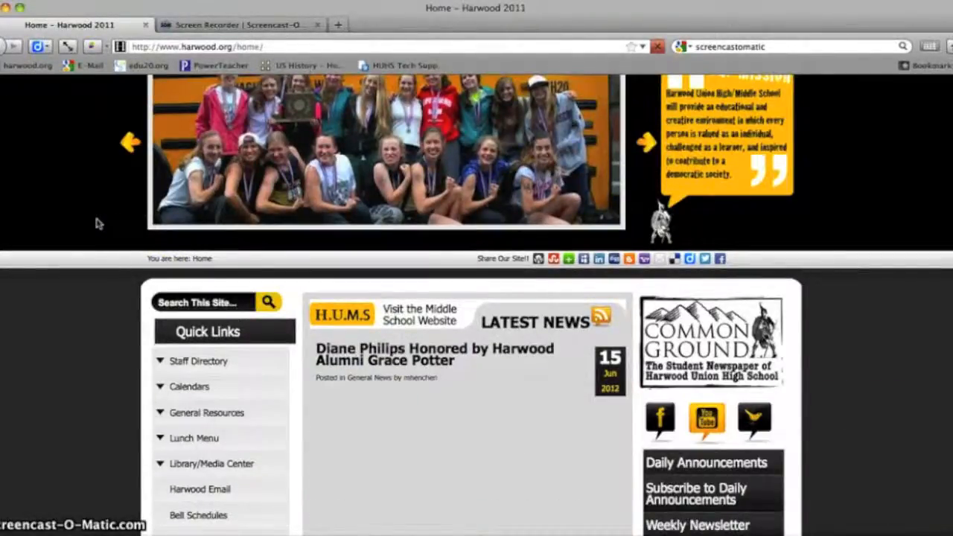
{"action": "scroll", "coordinate": [96, 220], "scroll_direction": "up", "scroll_amount": 3}
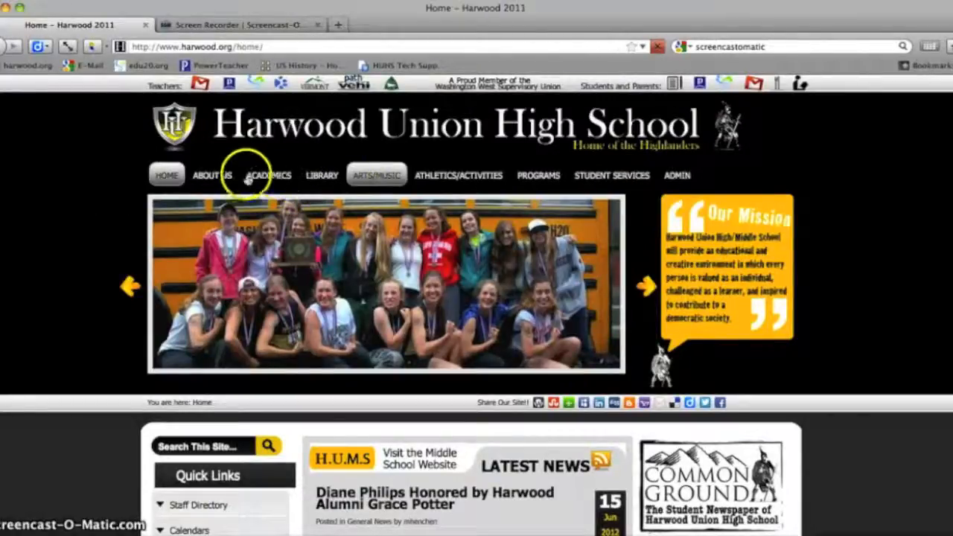
Open the U.S. History teacher's page from the Teacher Webpages listed under Academics
{"action": "mouse_move", "coordinate": [265, 173]}
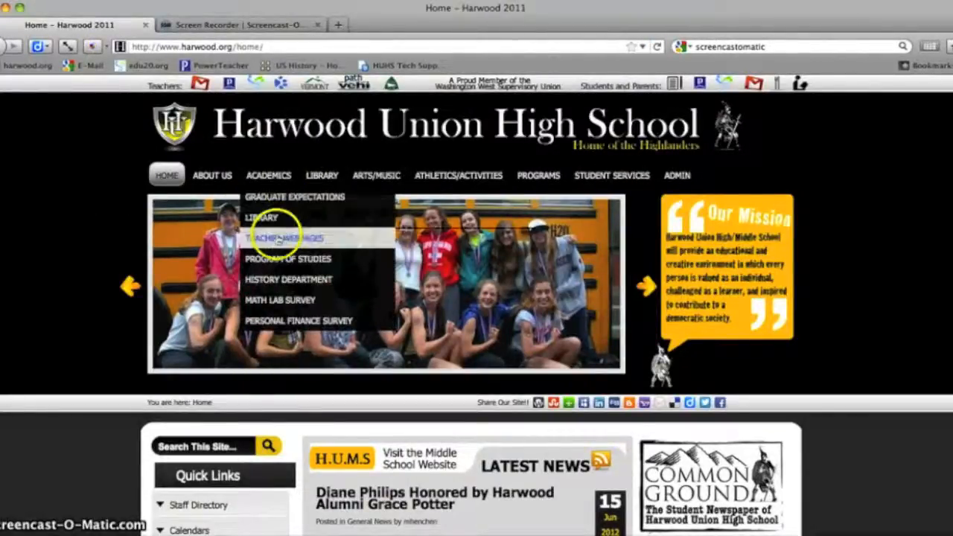
{"action": "mouse_move", "coordinate": [278, 237]}
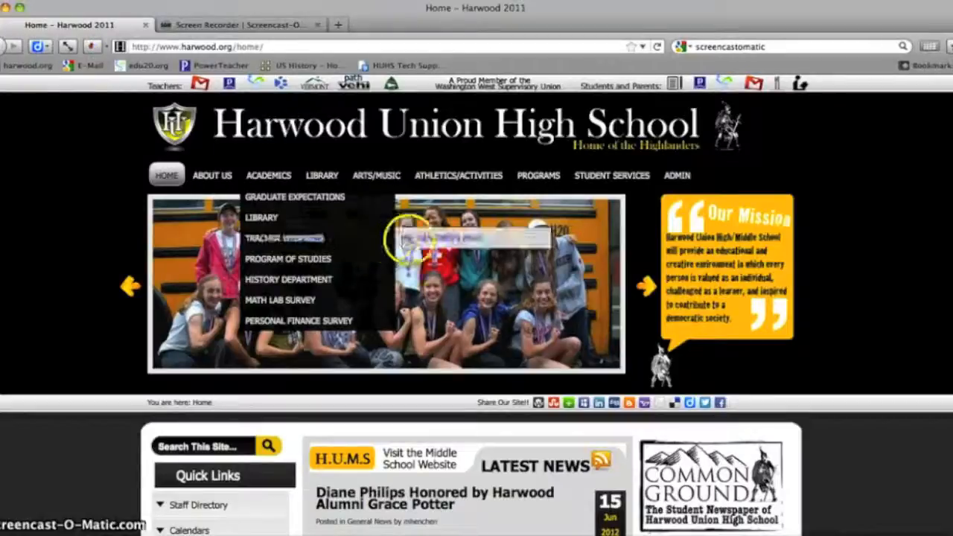
{"action": "left_click", "coordinate": [415, 242]}
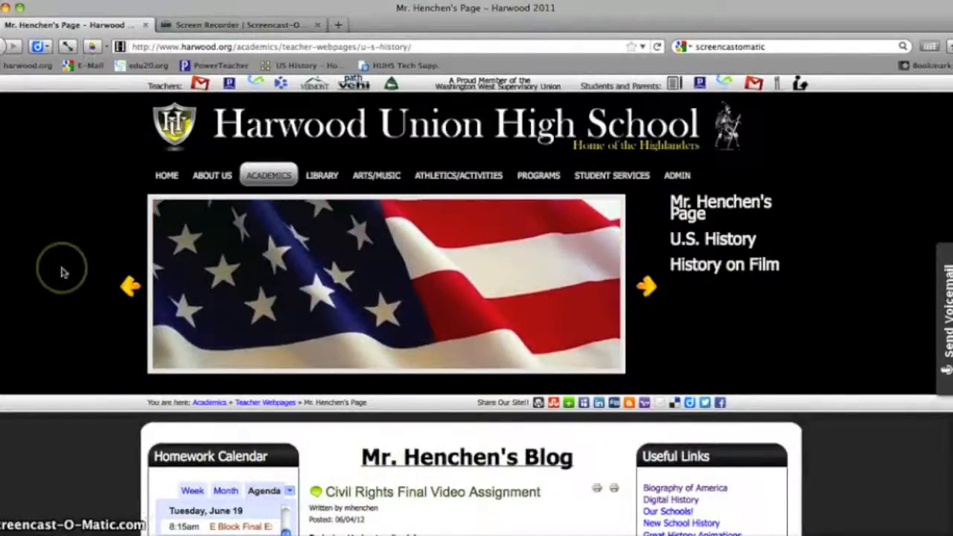
Advance the header slideshow on the teacher's page and expand the June 19 E Block final event in the Homework Calendar
{"action": "scroll", "coordinate": [69, 305], "scroll_direction": "down", "scroll_amount": 3}
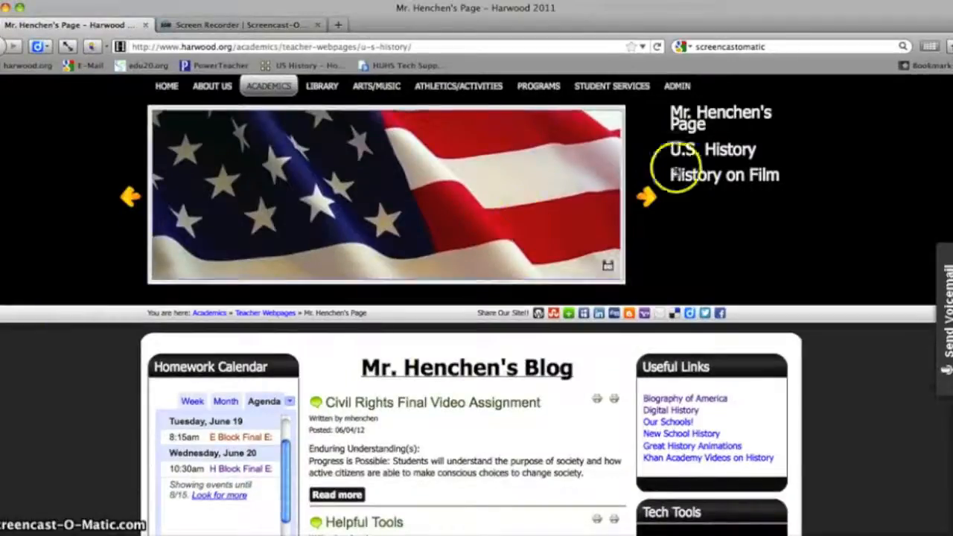
{"action": "left_click", "coordinate": [647, 195]}
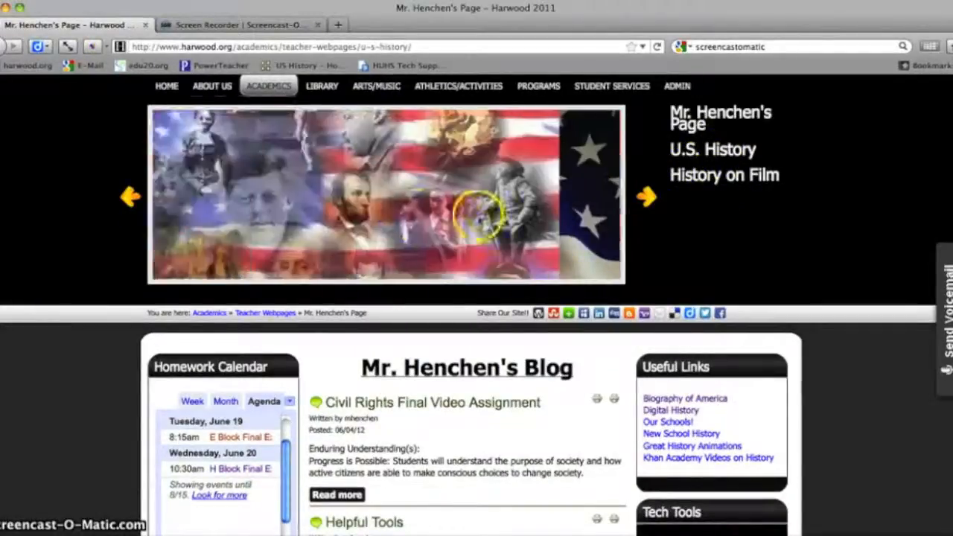
{"action": "scroll", "coordinate": [564, 340], "scroll_direction": "down", "scroll_amount": 3}
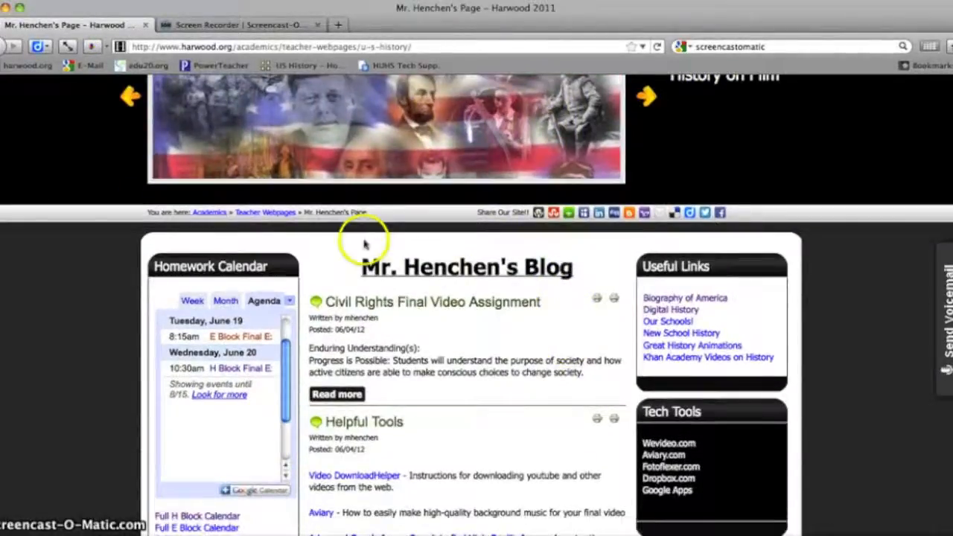
{"action": "scroll", "coordinate": [420, 296], "scroll_direction": "down", "scroll_amount": 3}
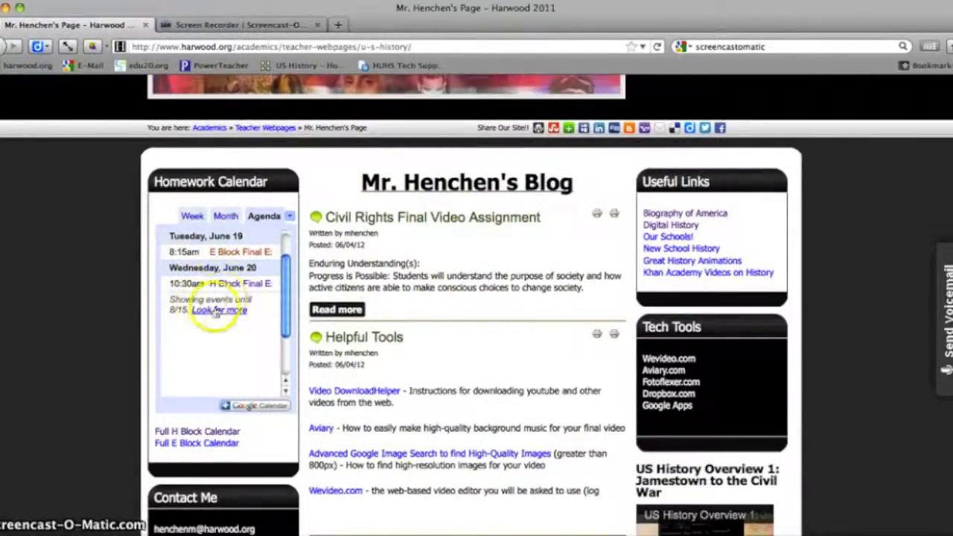
{"action": "left_click", "coordinate": [237, 253]}
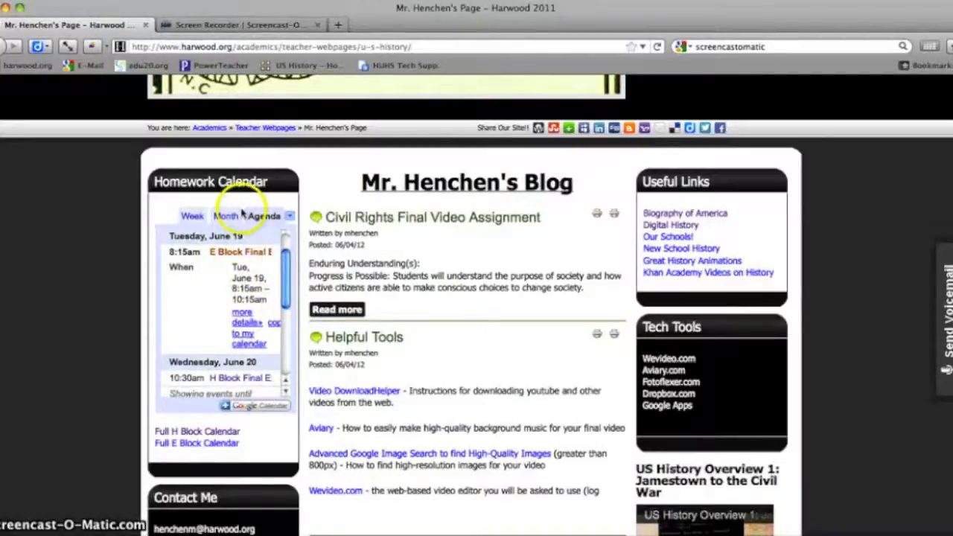
View the "Story Board Assignment Due" details in the full H Block Calendar and return to the teacher's page
{"action": "left_click", "coordinate": [196, 431]}
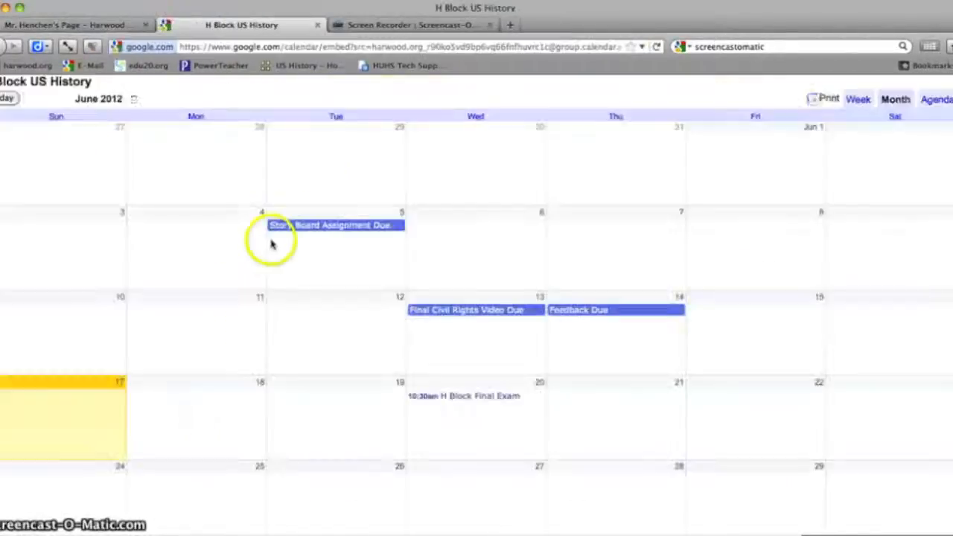
{"action": "left_click", "coordinate": [308, 226]}
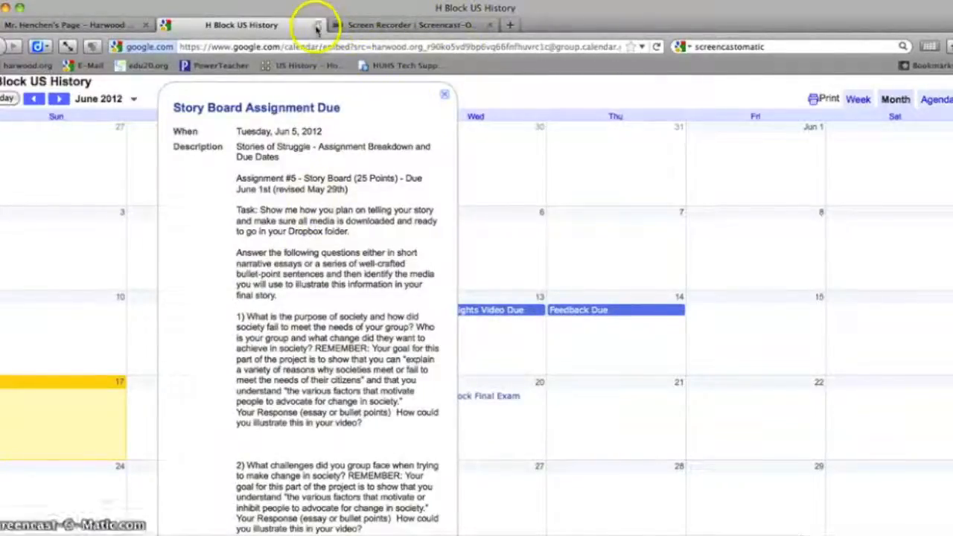
{"action": "left_click", "coordinate": [317, 25]}
{"action": "left_click", "coordinate": [118, 23]}
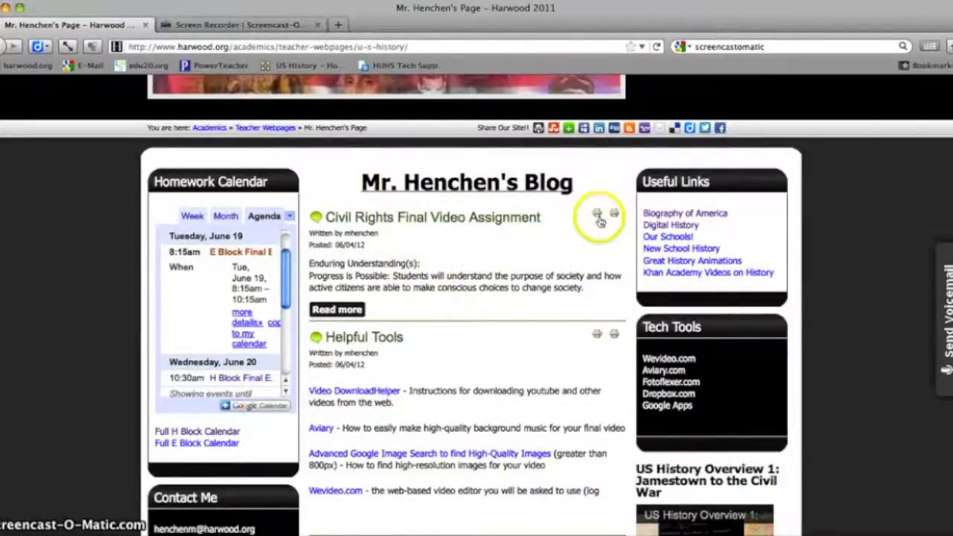
Look over the teacher's blog posts, Useful Links, Tech Tools, contact details, Daily History Quote and lecture videos
{"action": "scroll", "coordinate": [551, 346], "scroll_direction": "down", "scroll_amount": 1}
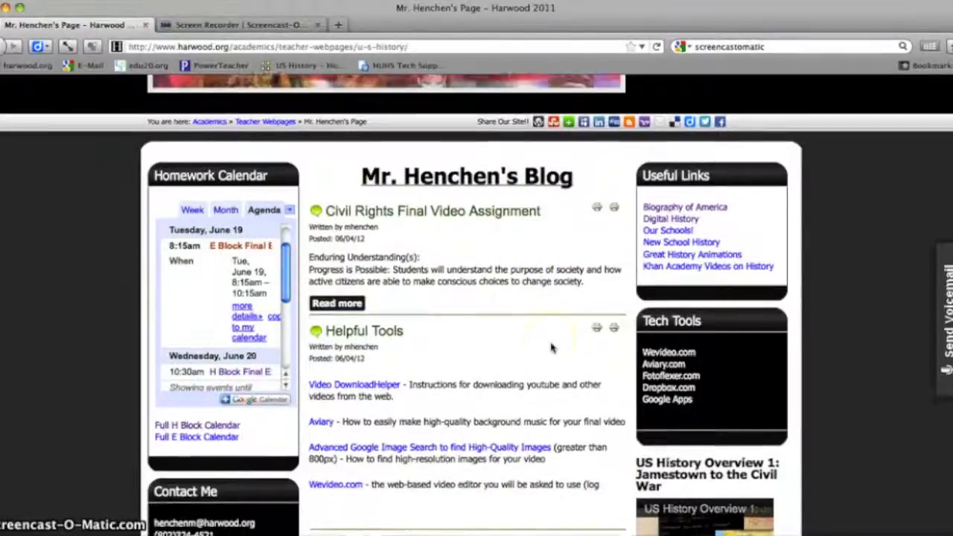
{"action": "scroll", "coordinate": [551, 347], "scroll_direction": "down", "scroll_amount": 1}
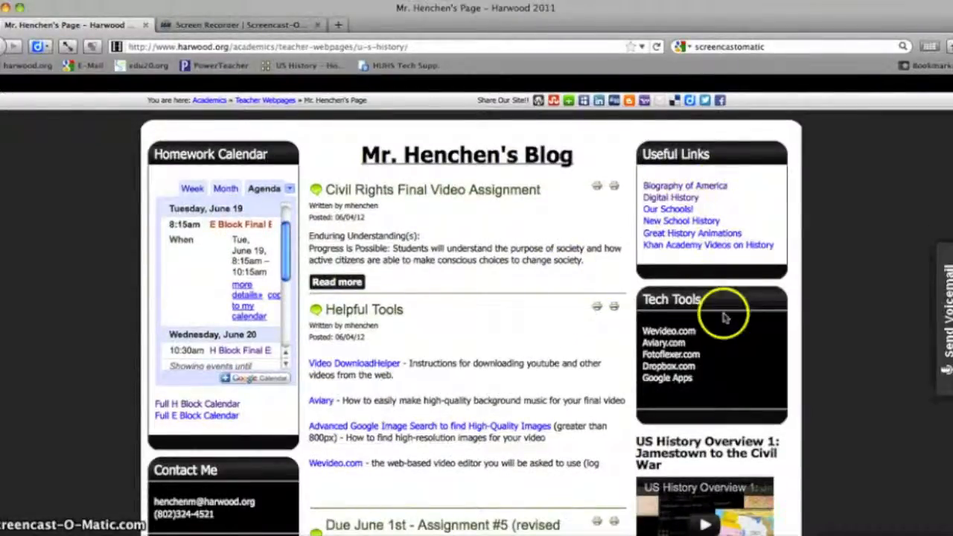
{"action": "scroll", "coordinate": [718, 313], "scroll_direction": "down", "scroll_amount": 3}
{"action": "scroll", "coordinate": [551, 383], "scroll_direction": "down", "scroll_amount": 5}
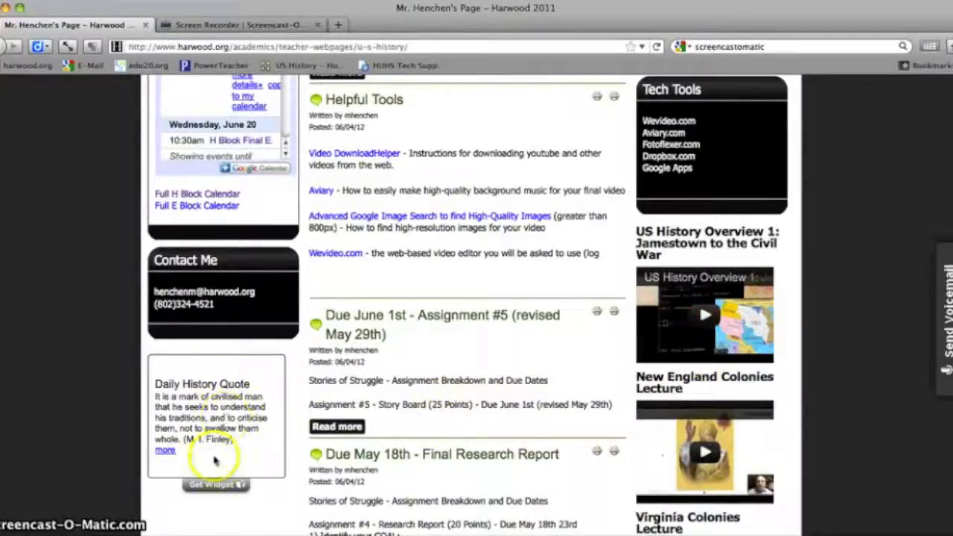
{"action": "scroll", "coordinate": [349, 406], "scroll_direction": "down", "scroll_amount": 12}
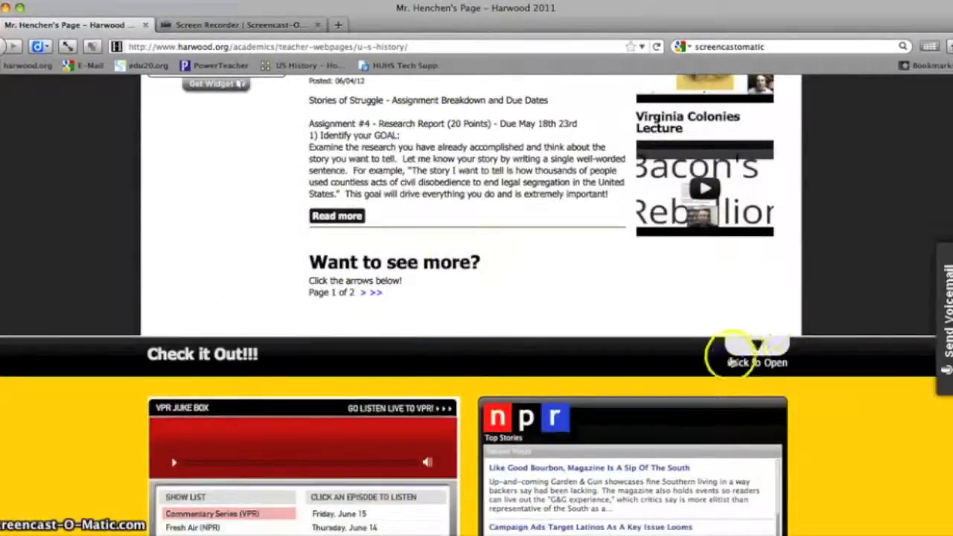
Expand the "Check it Out!!!" section and look over its widgets, the VPR and NPR feeds and the videos below
{"action": "left_click", "coordinate": [737, 359]}
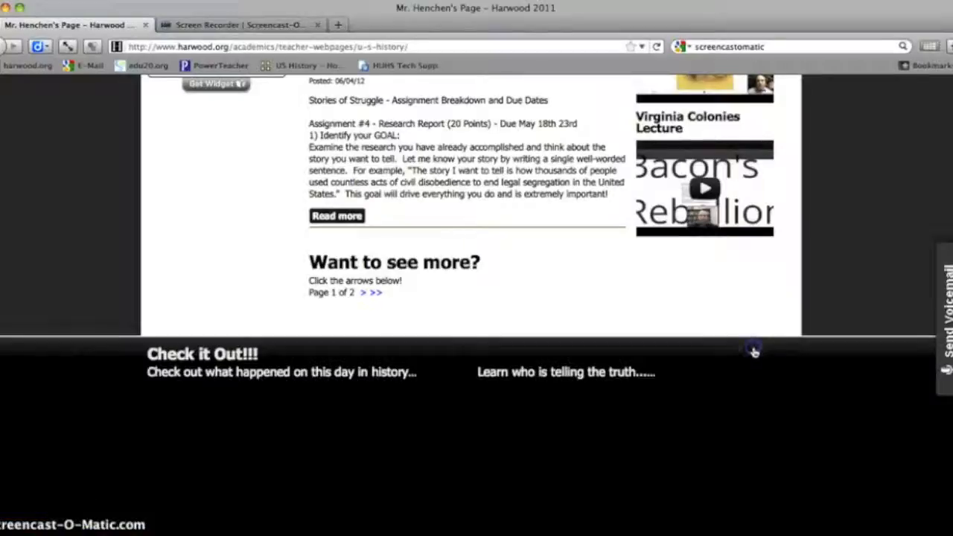
{"action": "scroll", "coordinate": [767, 291], "scroll_direction": "down", "scroll_amount": 5}
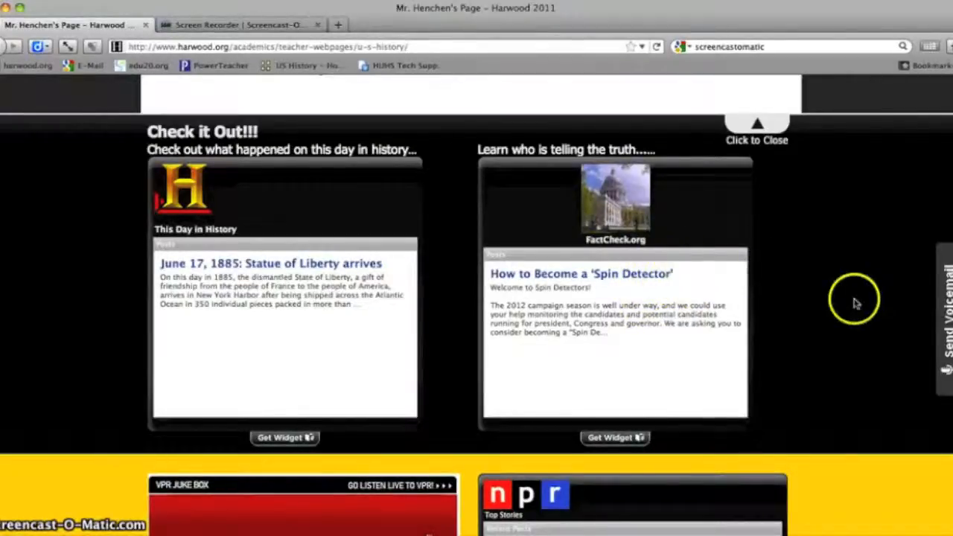
{"action": "scroll", "coordinate": [855, 303], "scroll_direction": "down", "scroll_amount": 6}
{"action": "scroll", "coordinate": [855, 318], "scroll_direction": "down", "scroll_amount": 3}
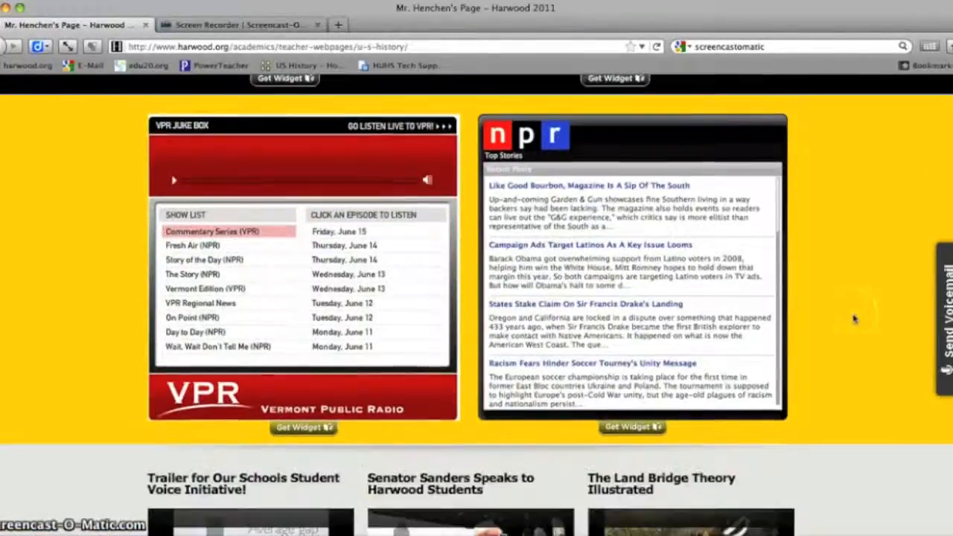
{"action": "scroll", "coordinate": [855, 319], "scroll_direction": "down", "scroll_amount": 2}
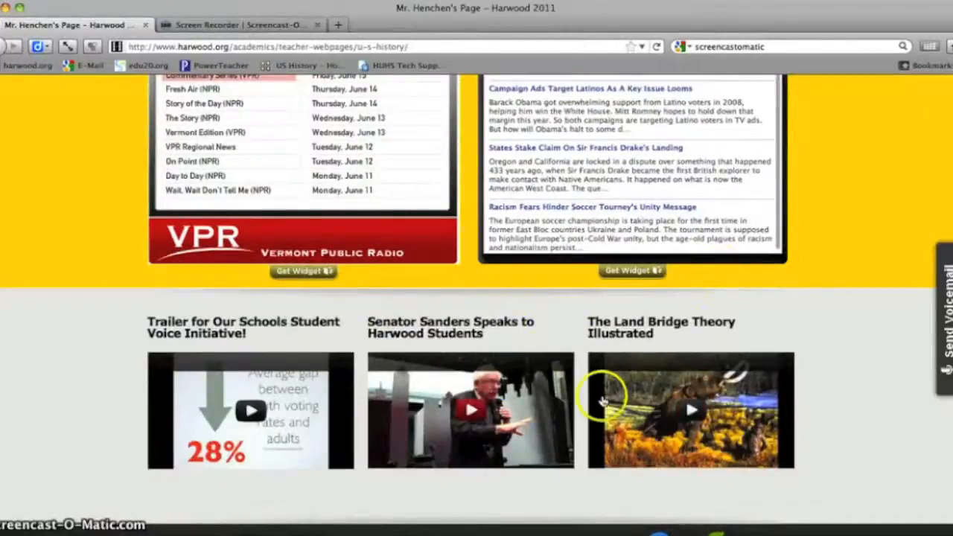
{"action": "scroll", "coordinate": [862, 373], "scroll_direction": "down", "scroll_amount": 1}
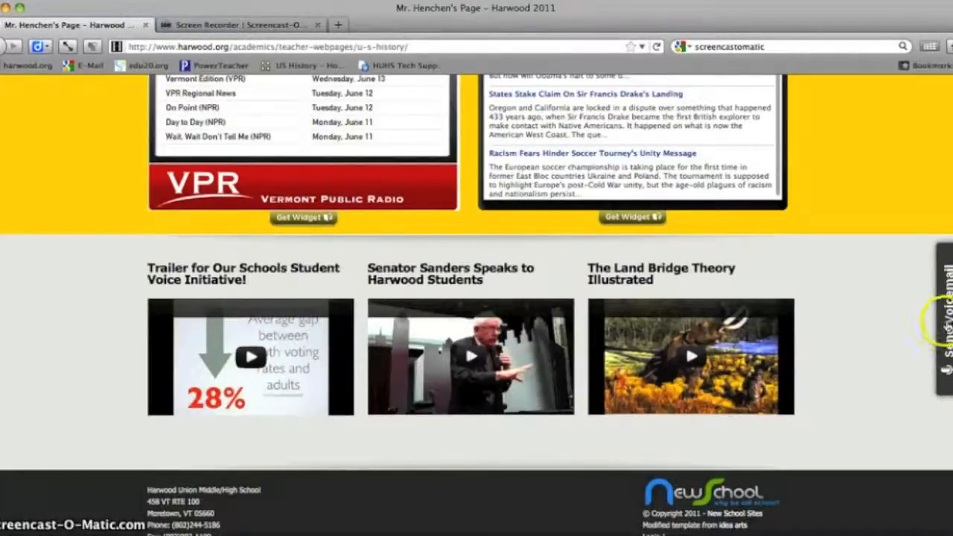
Record a short voice message to the teacher with the Send Voicemail widget and send it without a name or email
{"action": "left_click", "coordinate": [946, 321]}
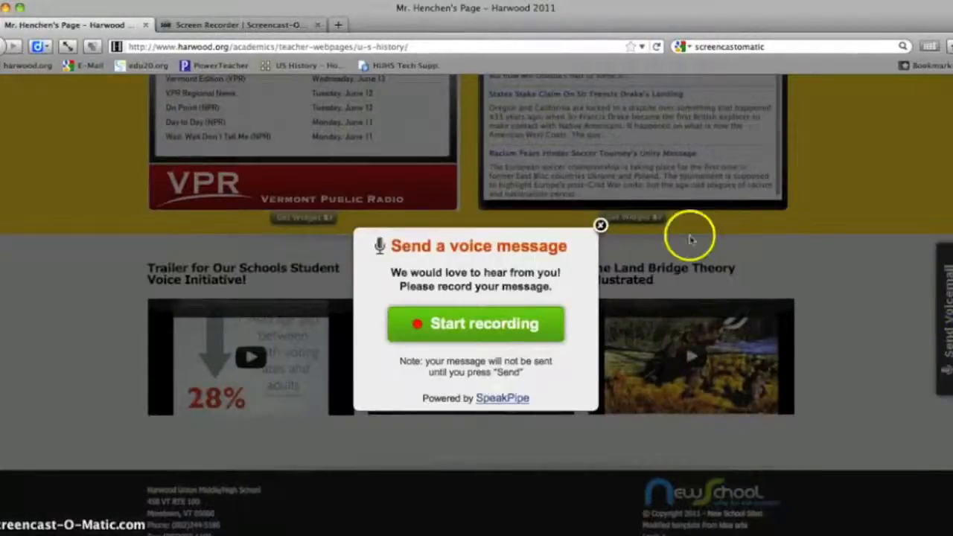
{"action": "left_click", "coordinate": [451, 323]}
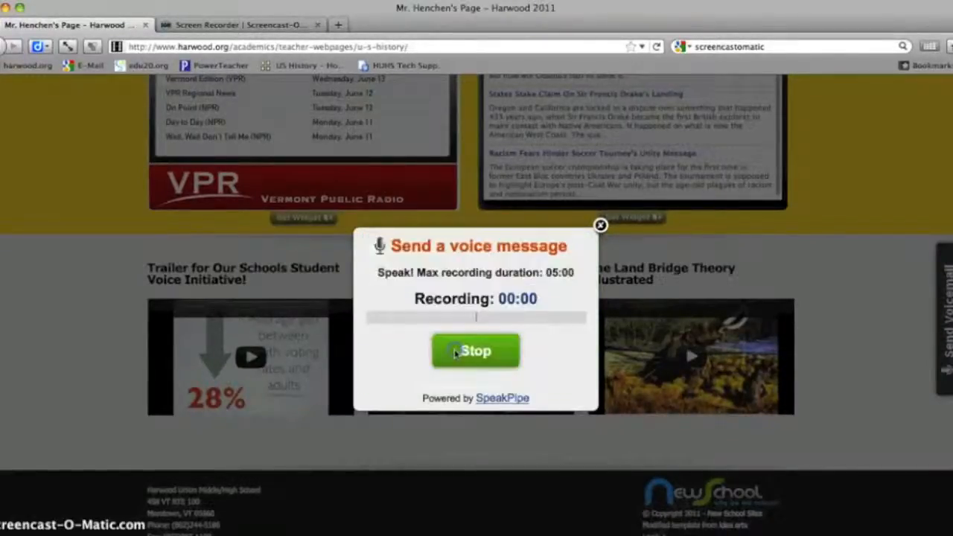
{"action": "left_click", "coordinate": [555, 368]}
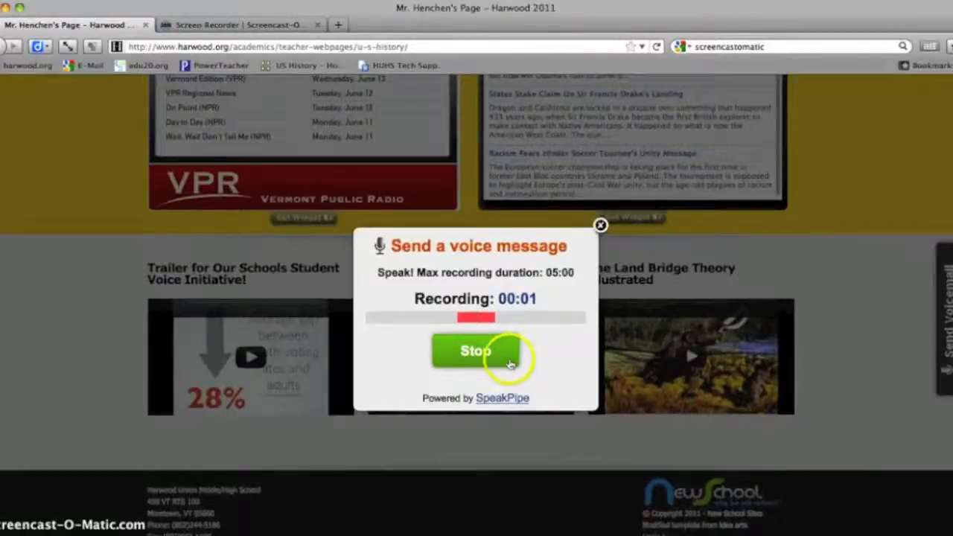
{"action": "left_click", "coordinate": [479, 353]}
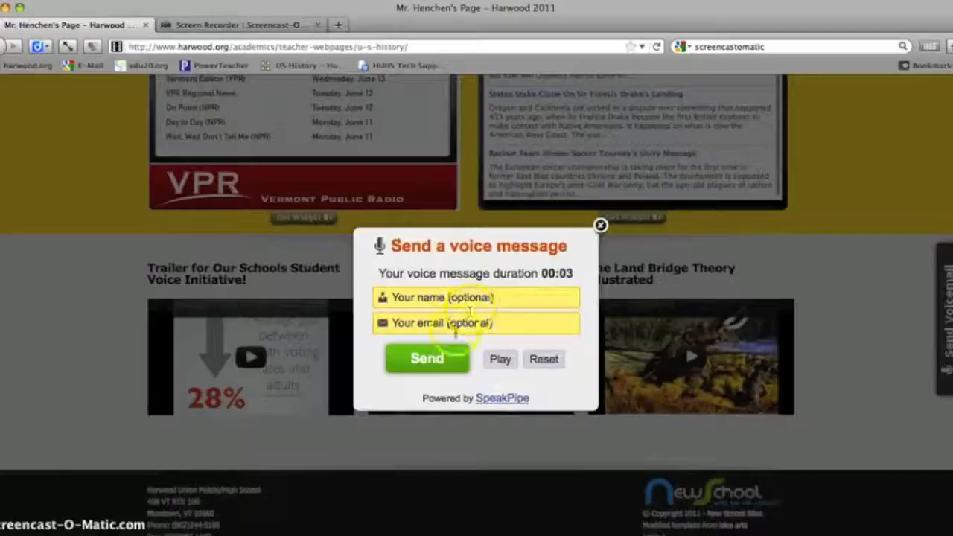
{"action": "left_click", "coordinate": [435, 359]}
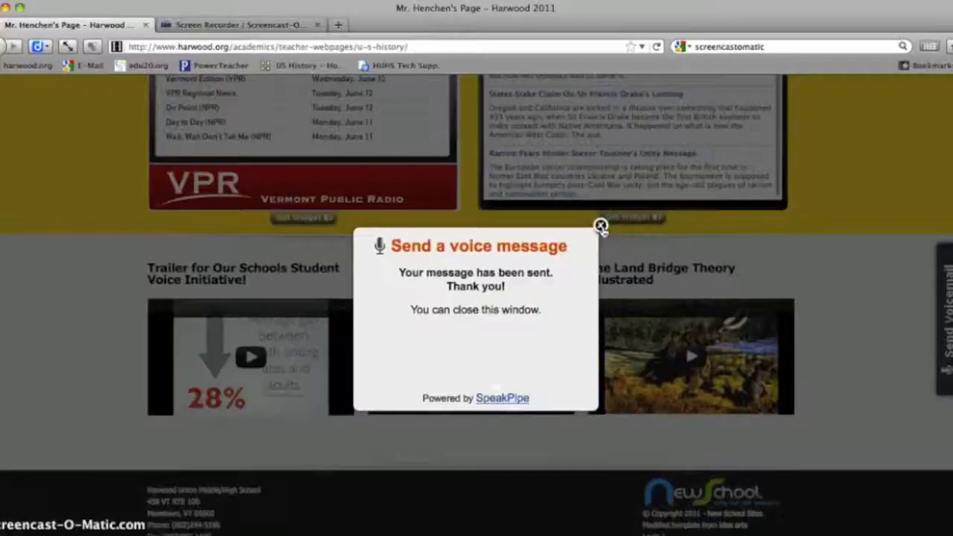
Close the sent voice message window and return from the teacher's page to the school's home page
{"action": "left_click", "coordinate": [601, 227]}
{"action": "scroll", "coordinate": [910, 368], "scroll_direction": "up", "scroll_amount": 6}
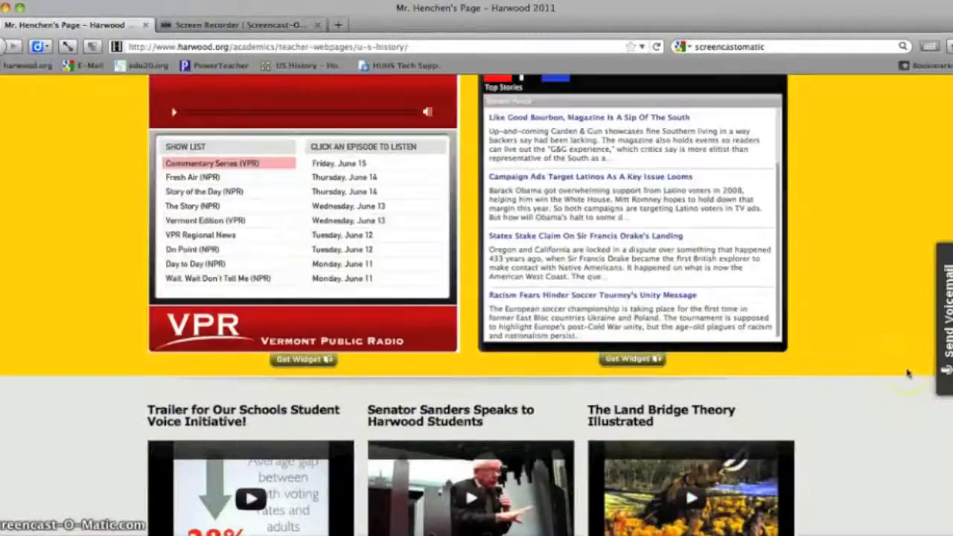
{"action": "scroll", "coordinate": [908, 374], "scroll_direction": "up", "scroll_amount": 5}
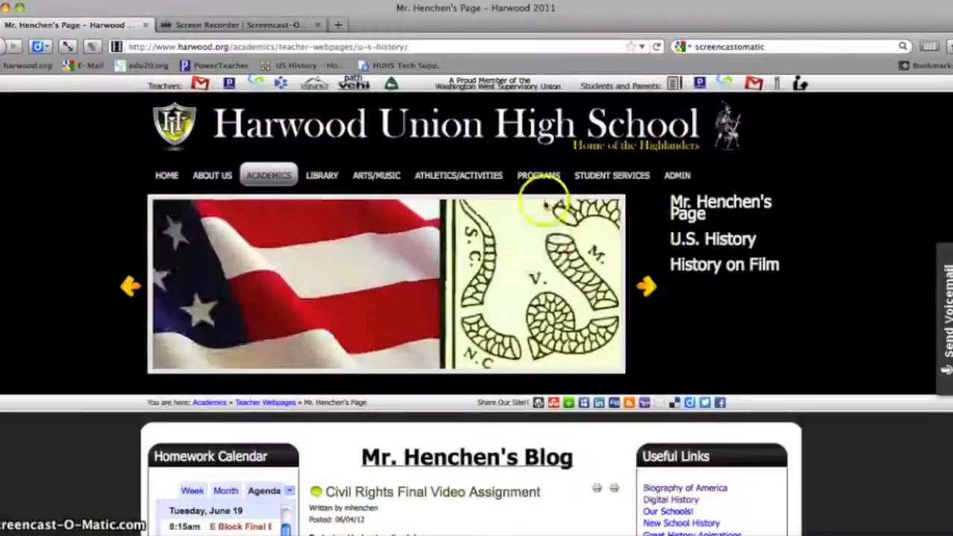
{"action": "left_click", "coordinate": [170, 173]}
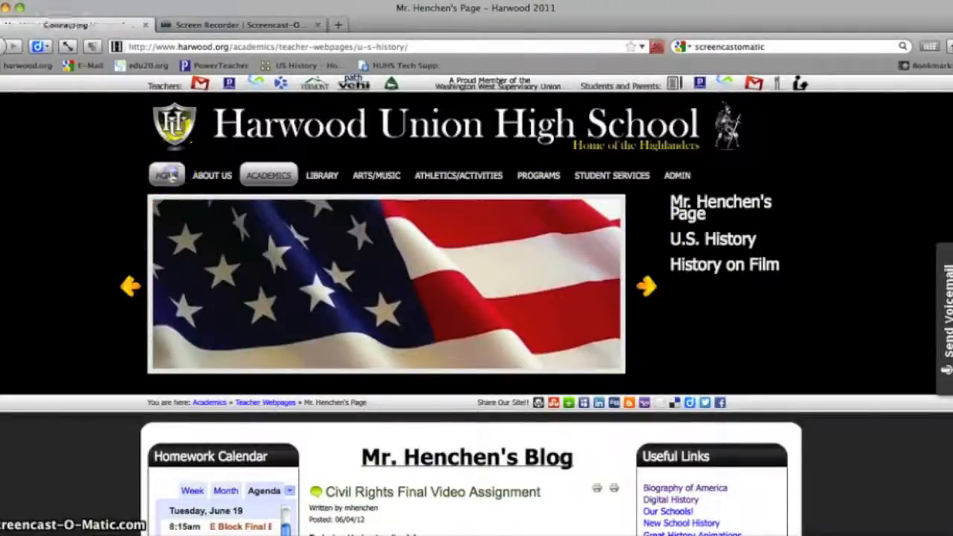
{"action": "left_click", "coordinate": [64, 364]}
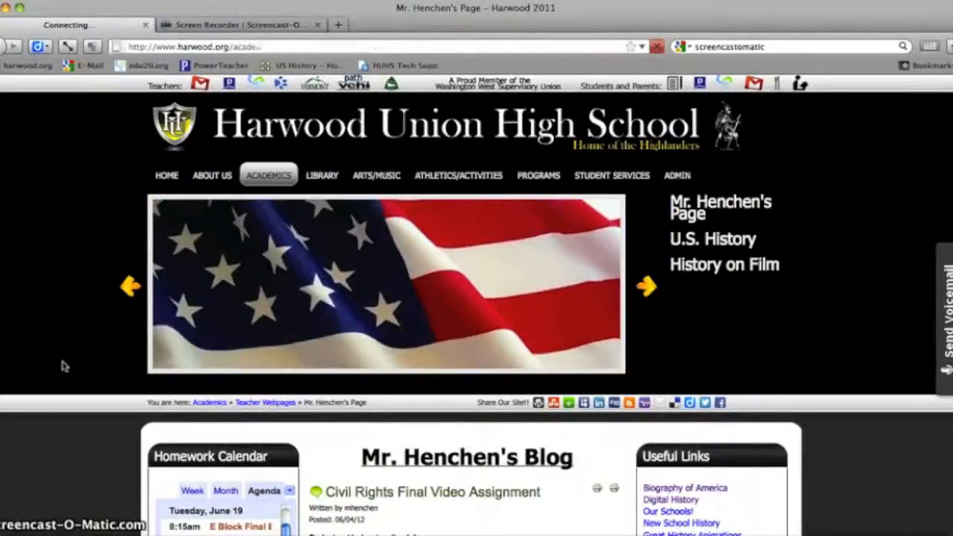
{"action": "left_click", "coordinate": [64, 365]}
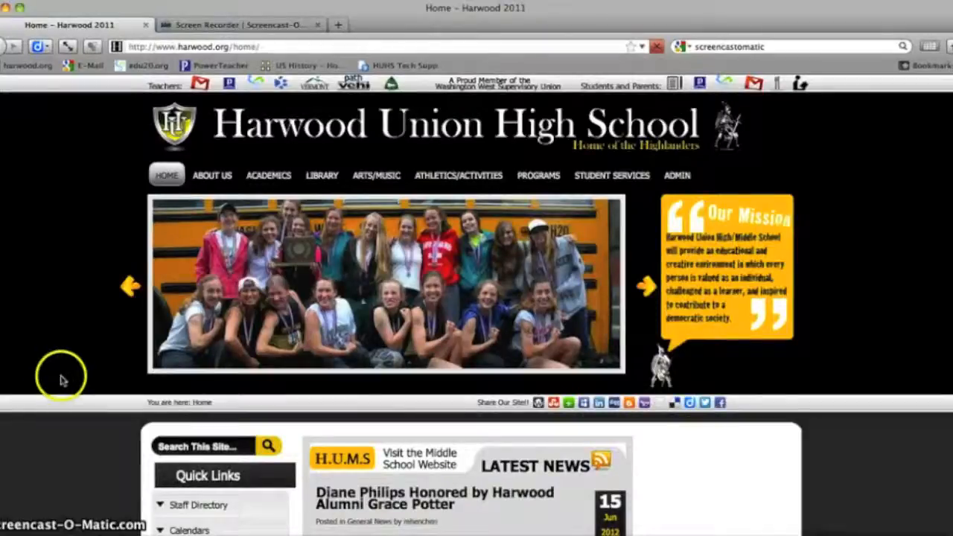
Look over the home page's Latest News, Quick Links, social media links, announcement links, Upcoming Events and mission statement
{"action": "scroll", "coordinate": [67, 358], "scroll_direction": "down", "scroll_amount": 3}
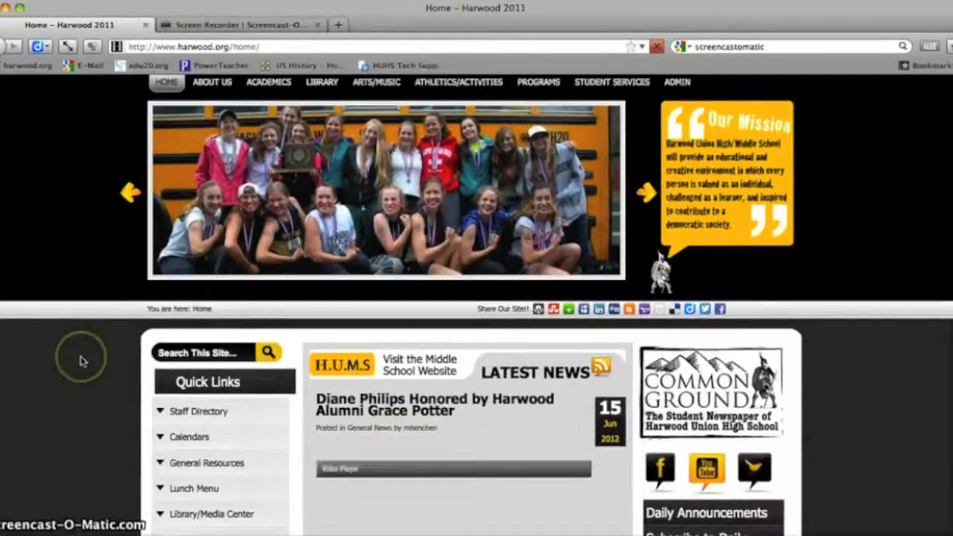
{"action": "left_click", "coordinate": [475, 417]}
{"action": "scroll", "coordinate": [474, 417], "scroll_direction": "down", "scroll_amount": 1}
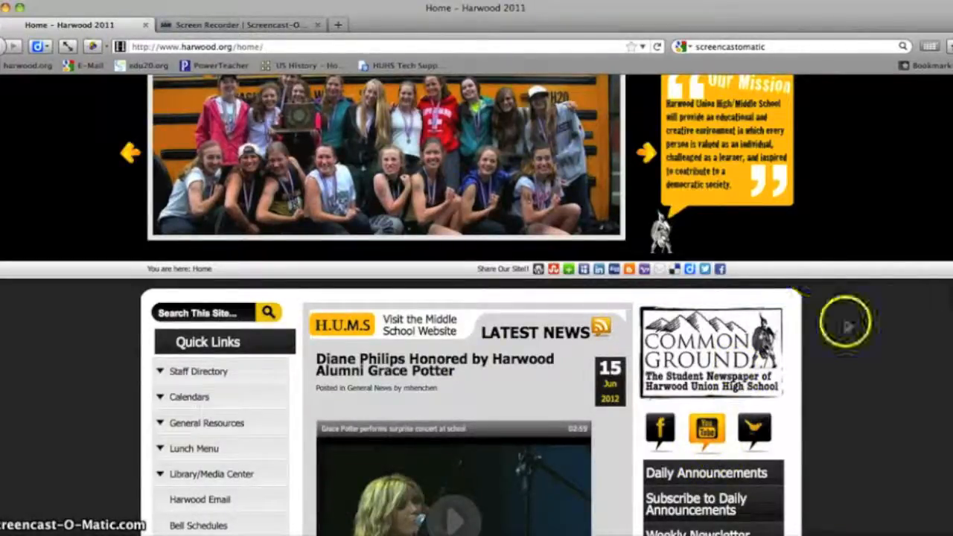
{"action": "scroll", "coordinate": [853, 377], "scroll_direction": "down", "scroll_amount": 6}
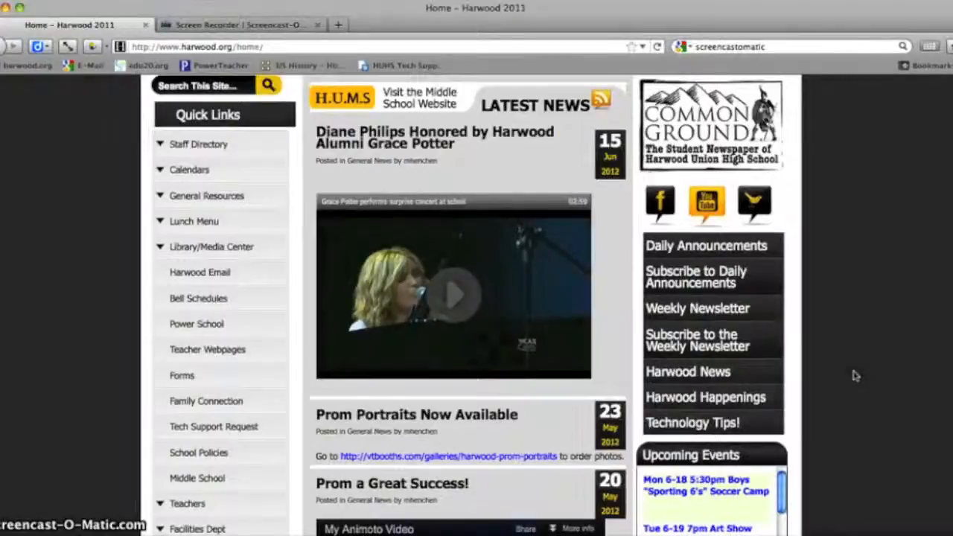
{"action": "scroll", "coordinate": [854, 376], "scroll_direction": "down", "scroll_amount": 1}
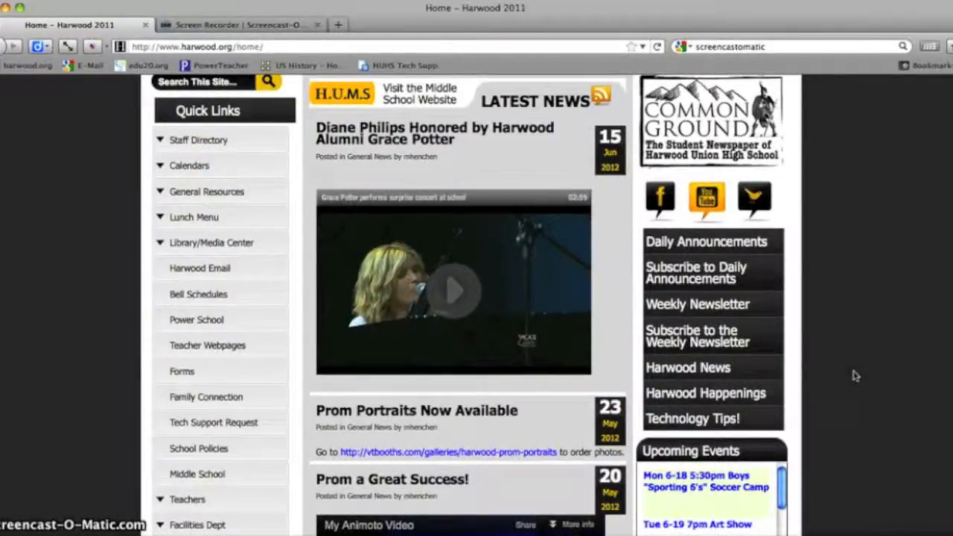
{"action": "scroll", "coordinate": [855, 376], "scroll_direction": "up", "scroll_amount": 2}
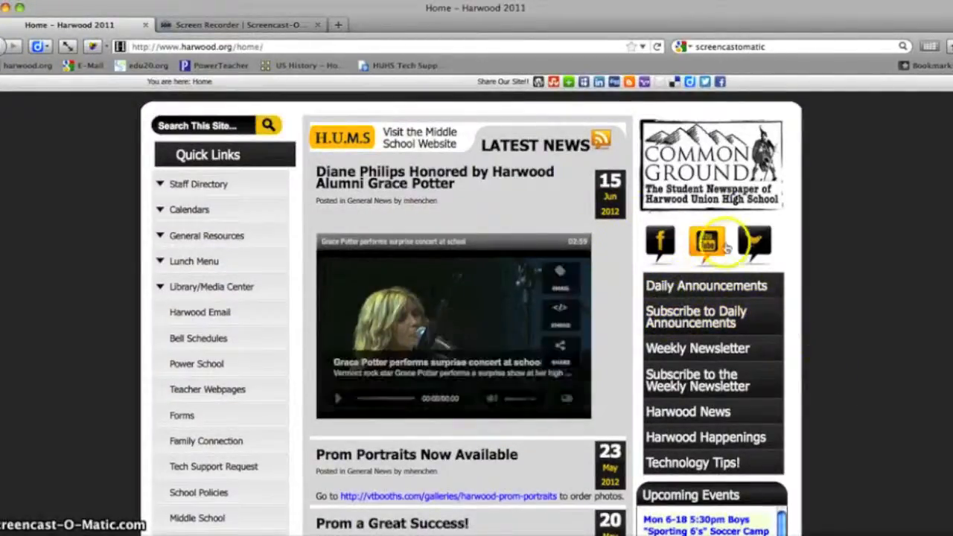
{"action": "scroll", "coordinate": [874, 304], "scroll_direction": "down", "scroll_amount": 5}
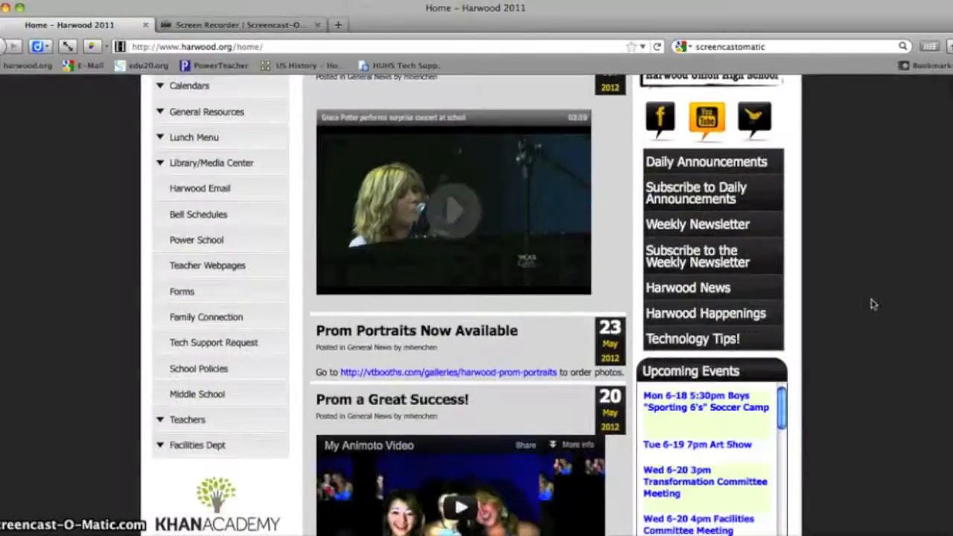
{"action": "scroll", "coordinate": [873, 303], "scroll_direction": "up", "scroll_amount": 12}
{"action": "scroll", "coordinate": [873, 304], "scroll_direction": "up", "scroll_amount": 3}
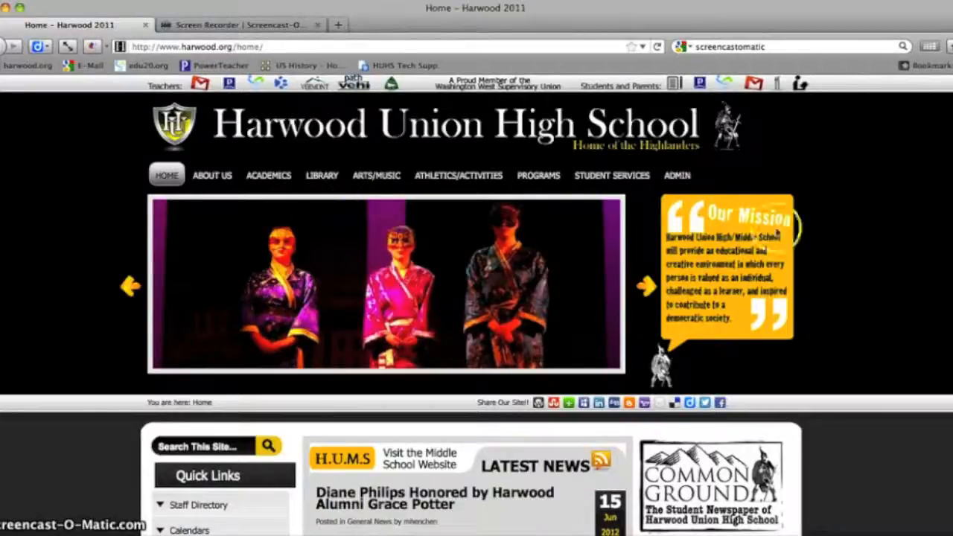
Open the CMS Made Simple login page from the home page's footer
{"action": "scroll", "coordinate": [870, 271], "scroll_direction": "down", "scroll_amount": 18}
{"action": "scroll", "coordinate": [870, 271], "scroll_direction": "down", "scroll_amount": 15}
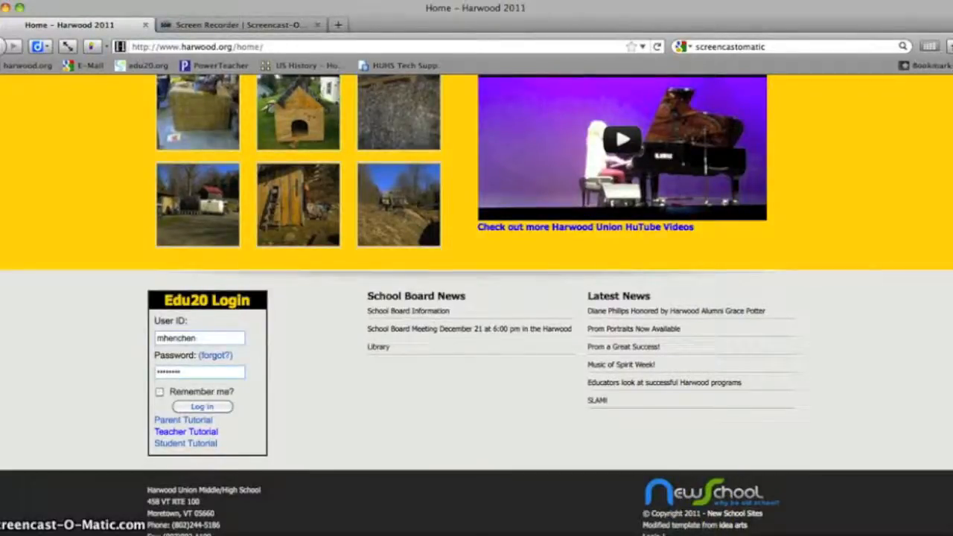
{"action": "key", "text": "Return"}
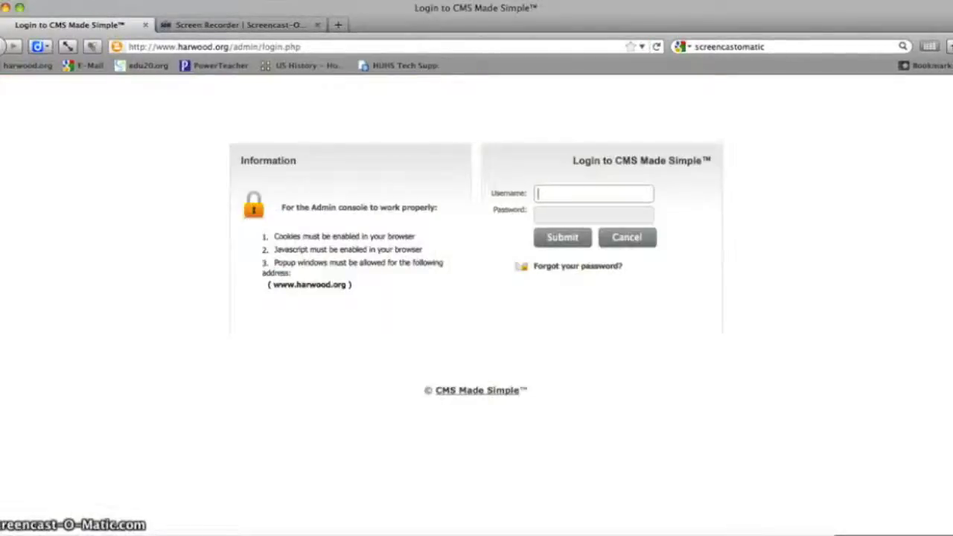
Log in to the CMS admin console with the account username and password, letting the browser remember the password
{"action": "left_click", "coordinate": [583, 195]}
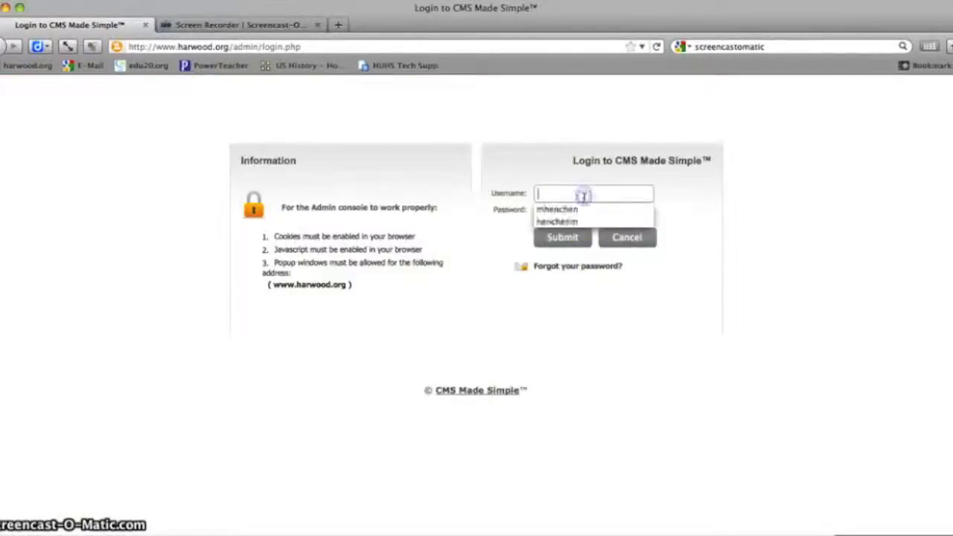
{"action": "left_click", "coordinate": [566, 210]}
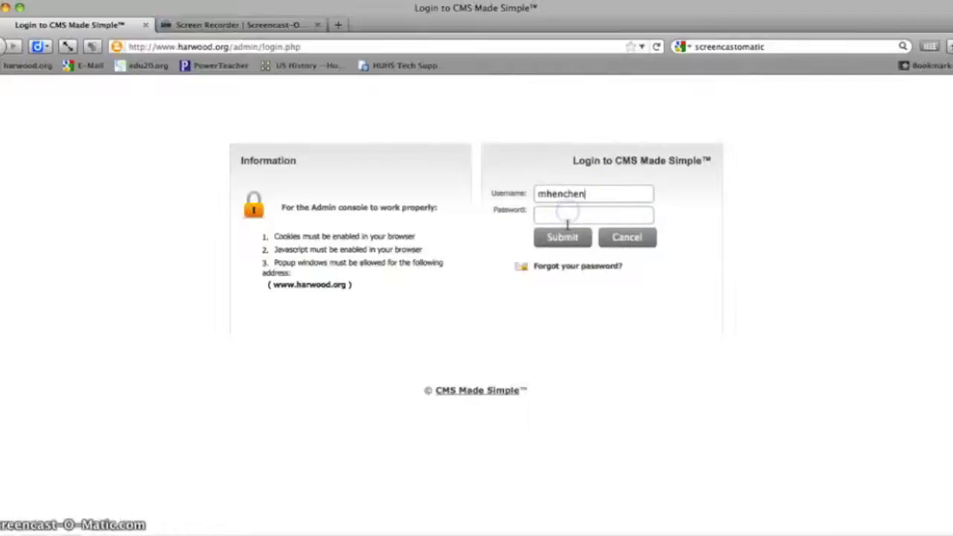
{"action": "left_click", "coordinate": [566, 216]}
{"action": "type", "text": "•"}
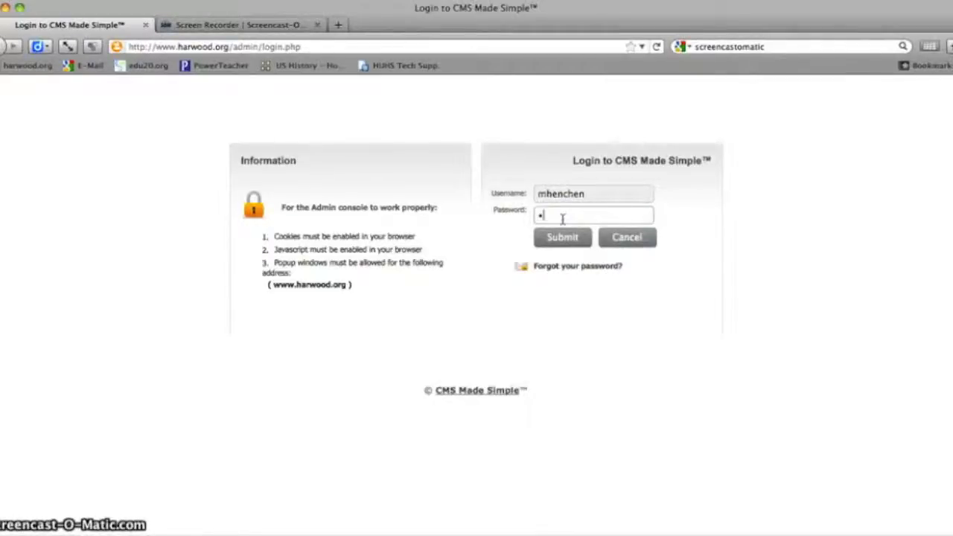
{"action": "type", "text": "••••"}
{"action": "key", "text": "Return"}
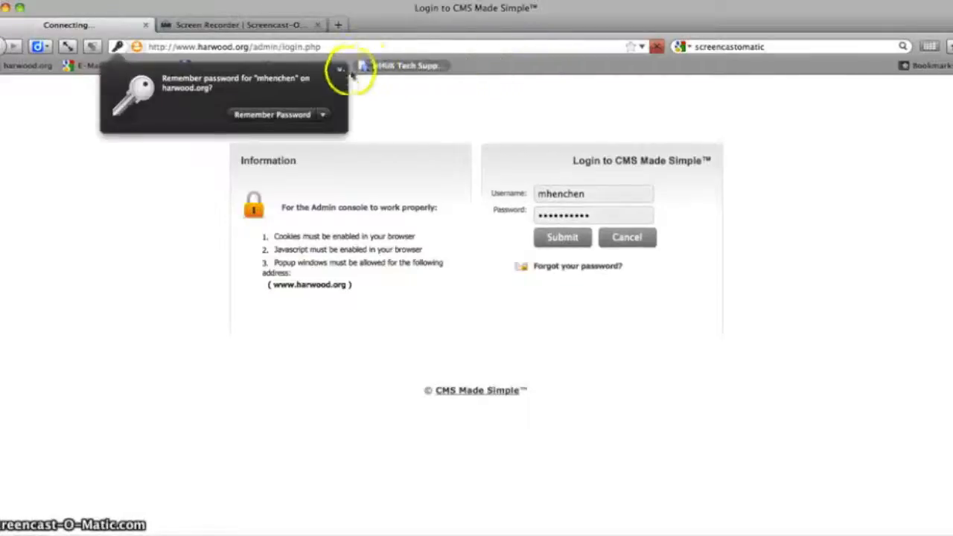
{"action": "left_click", "coordinate": [268, 114]}
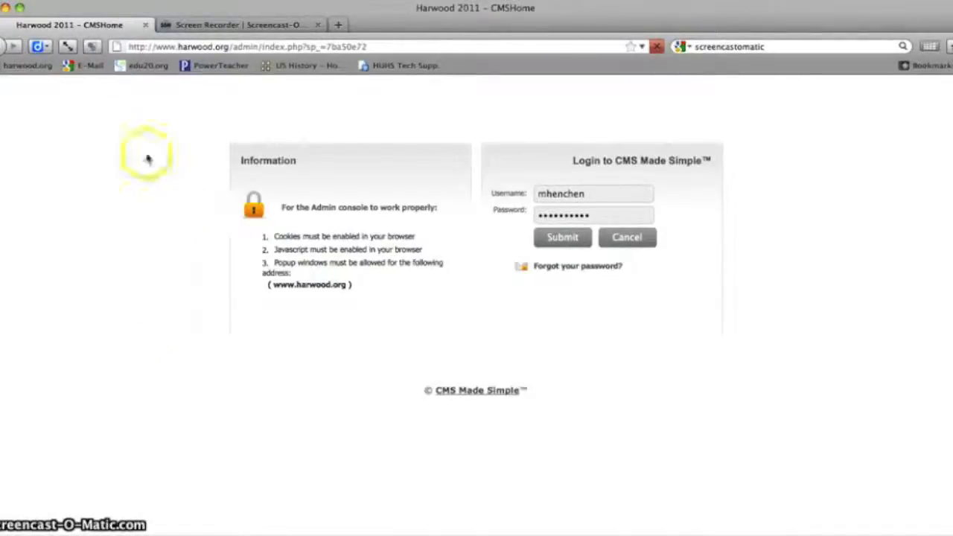
{"action": "left_click", "coordinate": [560, 238]}
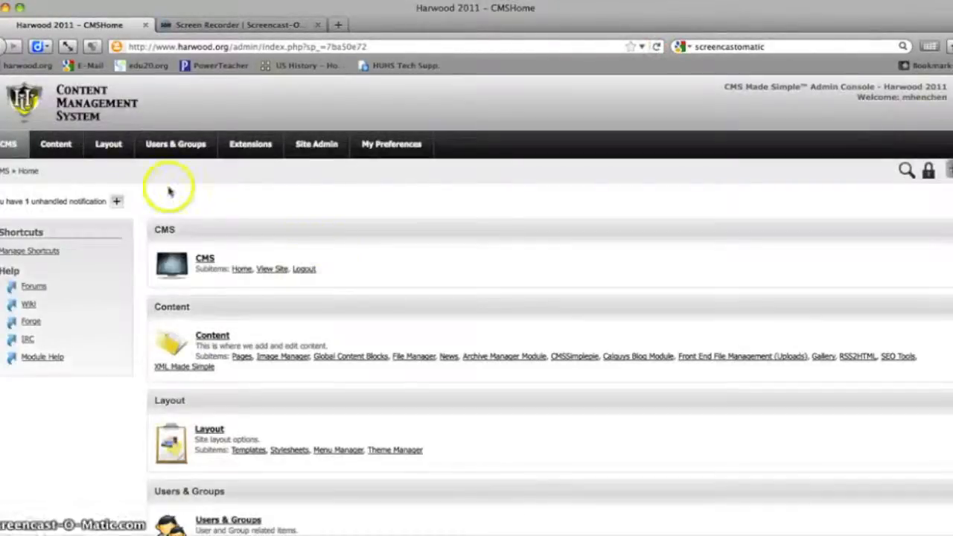
Open the live site in a separate tab from the admin console and return to the console
{"action": "mouse_move", "coordinate": [250, 144]}
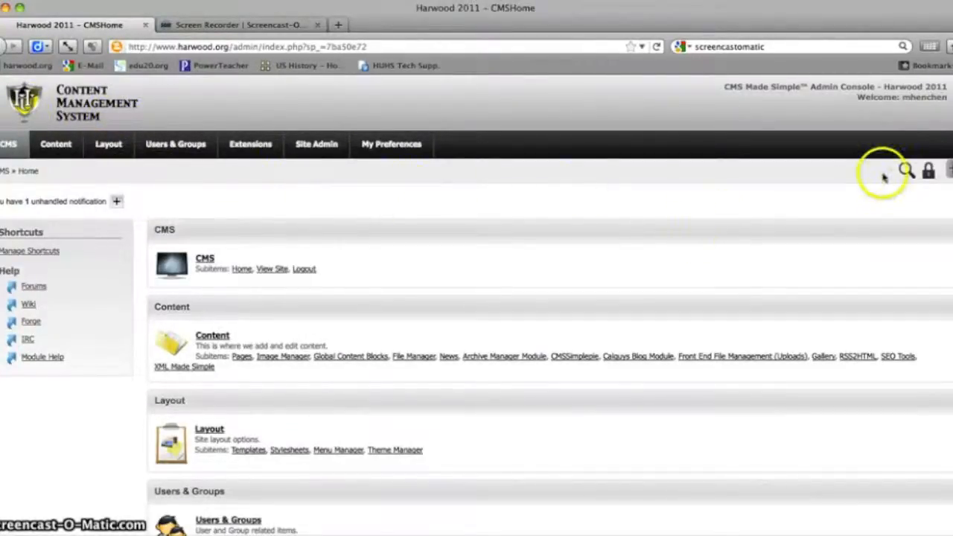
{"action": "left_click", "coordinate": [906, 171]}
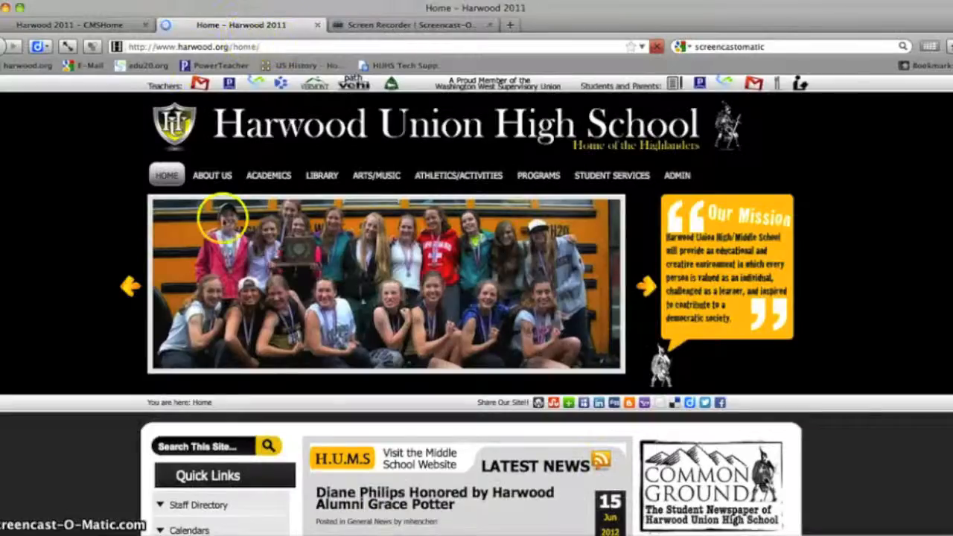
{"action": "left_click", "coordinate": [107, 26]}
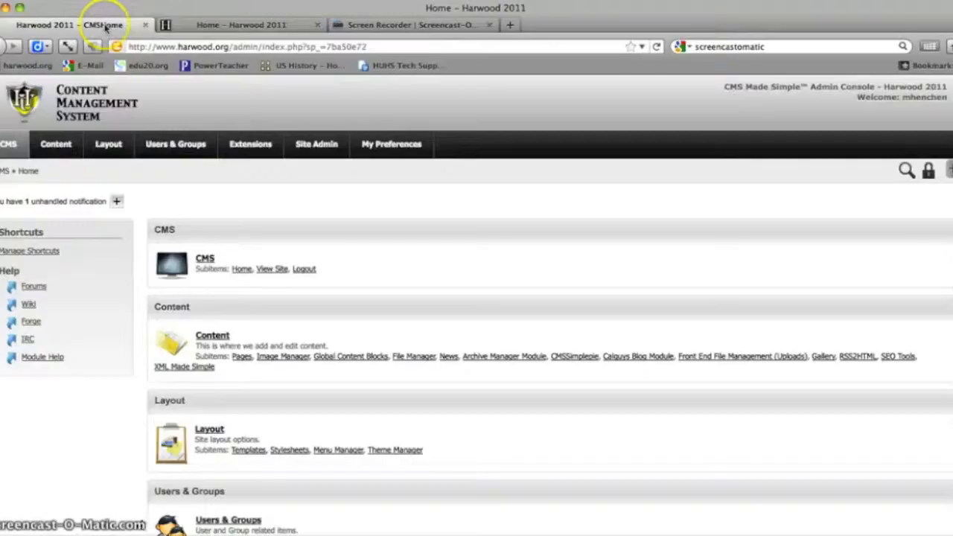
{"action": "left_click", "coordinate": [170, 24]}
{"action": "left_click", "coordinate": [64, 25]}
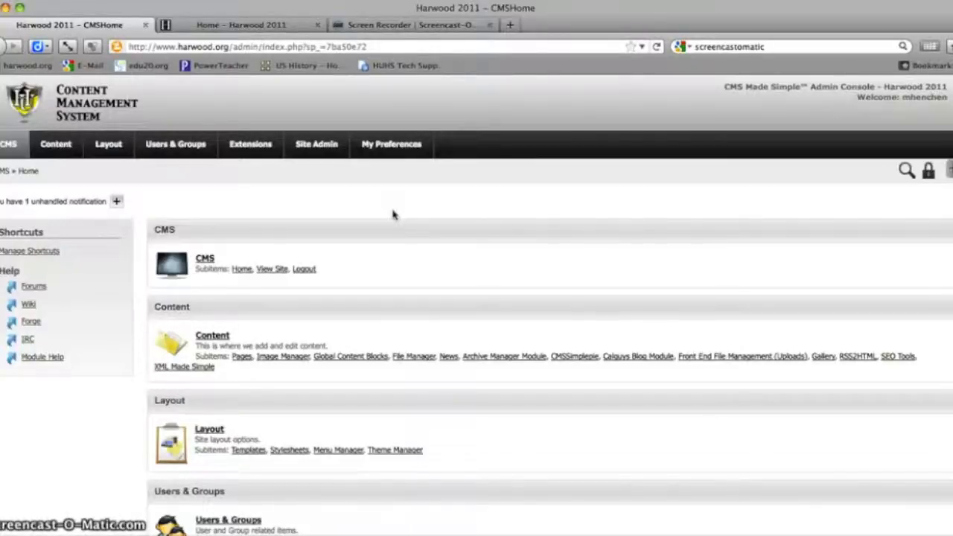
Look through the admin console's sections, including Content, Layout, Extensions and Site Admin, and the options under them
{"action": "mouse_move", "coordinate": [108, 144]}
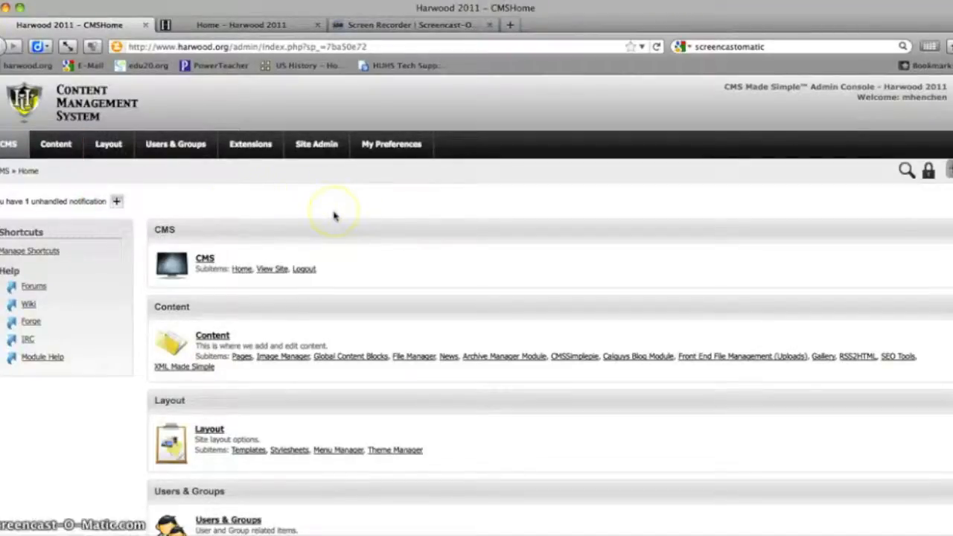
{"action": "mouse_move", "coordinate": [381, 158]}
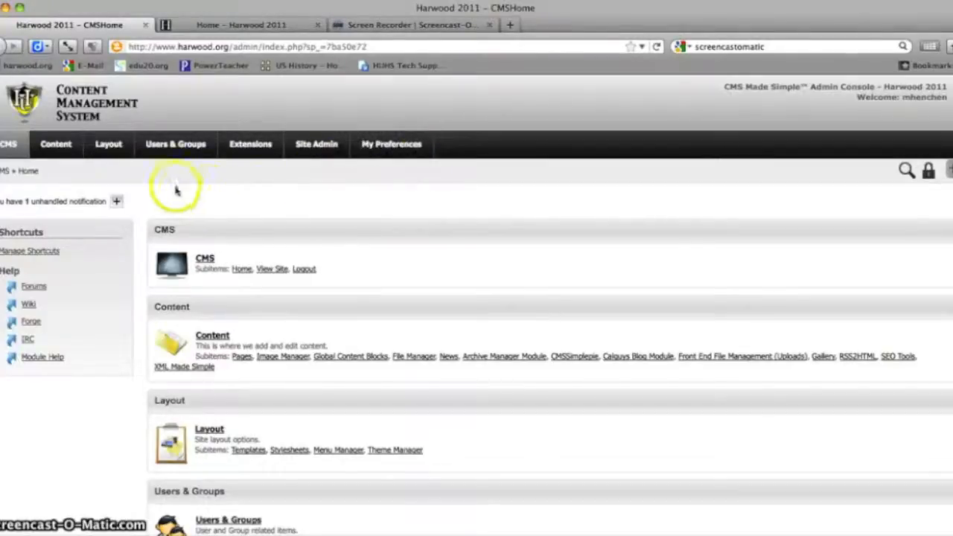
{"action": "mouse_move", "coordinate": [67, 156]}
{"action": "mouse_move", "coordinate": [4, 147]}
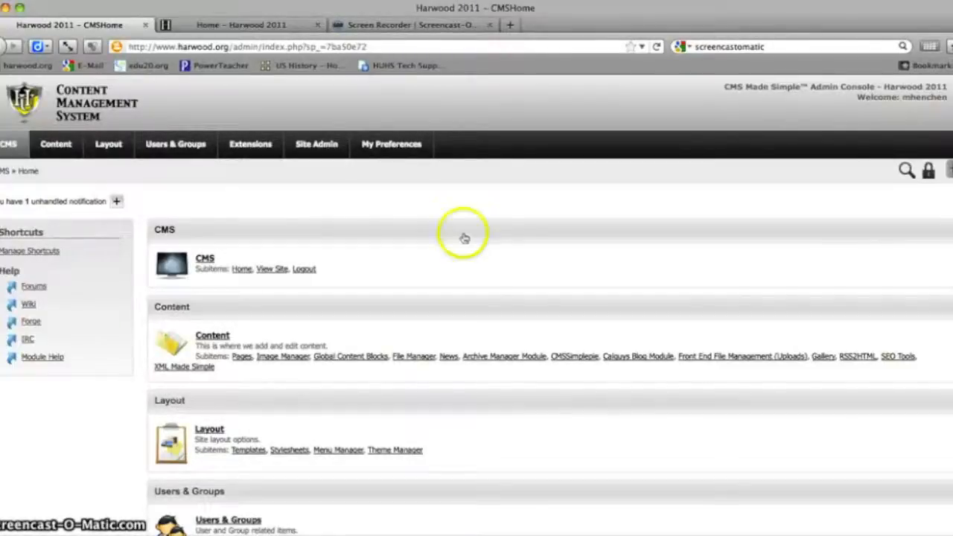
{"action": "mouse_move", "coordinate": [250, 143]}
{"action": "left_click", "coordinate": [311, 211]}
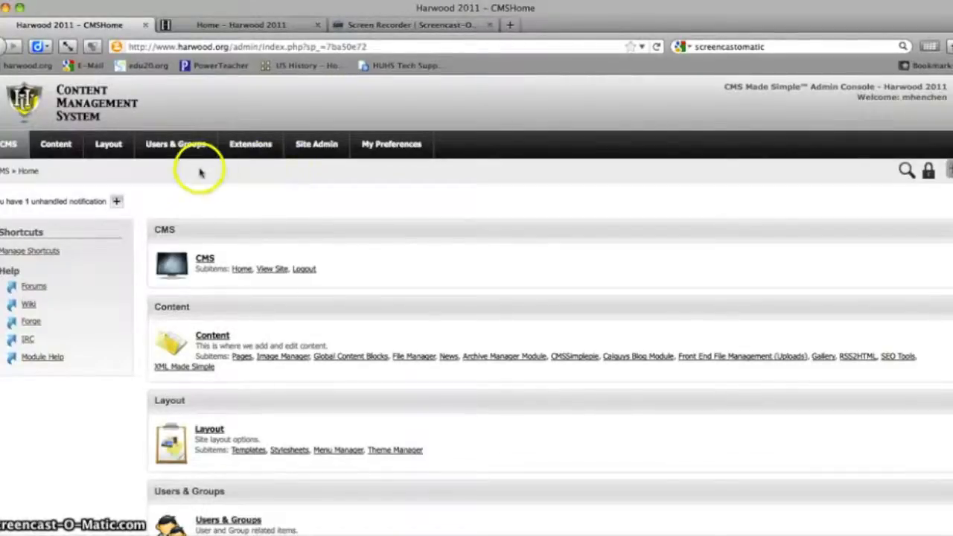
{"action": "scroll", "coordinate": [305, 219], "scroll_direction": "down", "scroll_amount": 1}
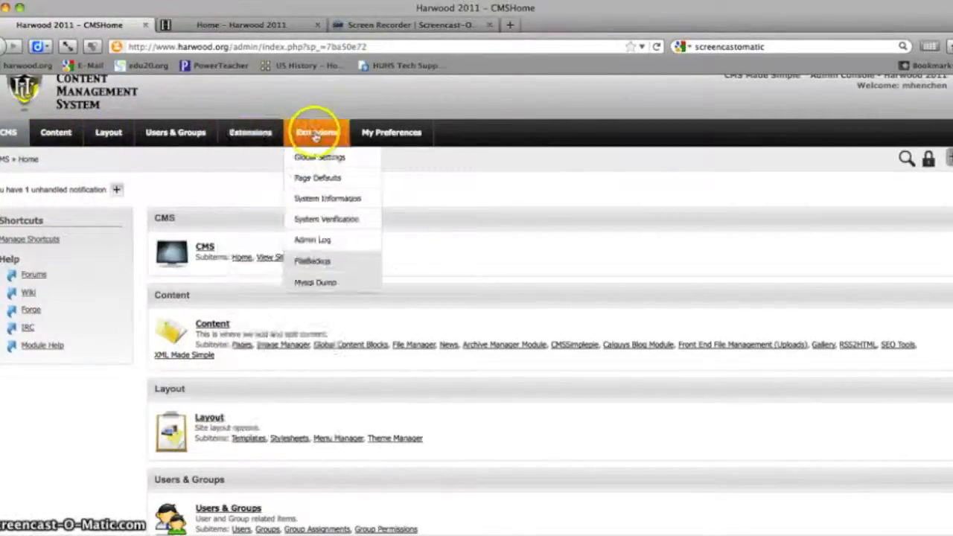
{"action": "mouse_move", "coordinate": [118, 137]}
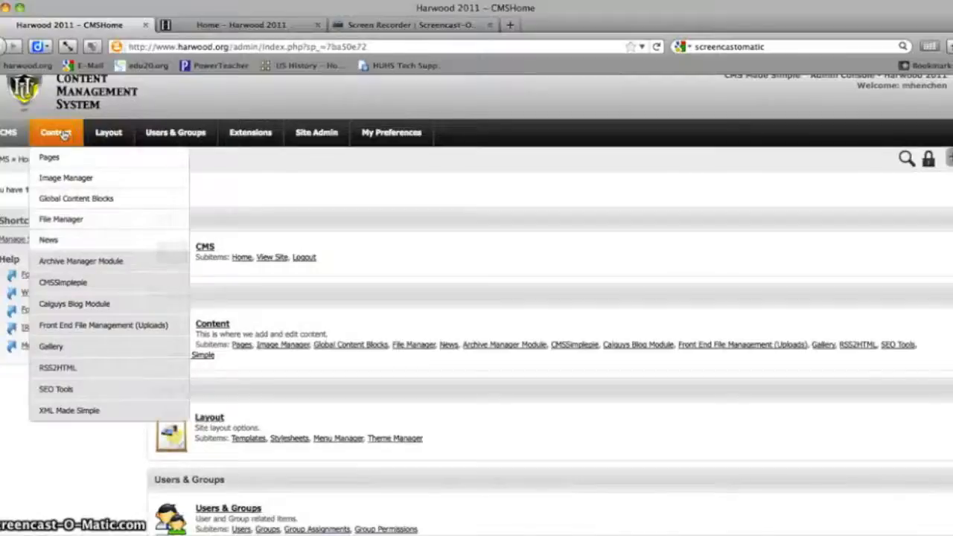
{"action": "left_click", "coordinate": [64, 177]}
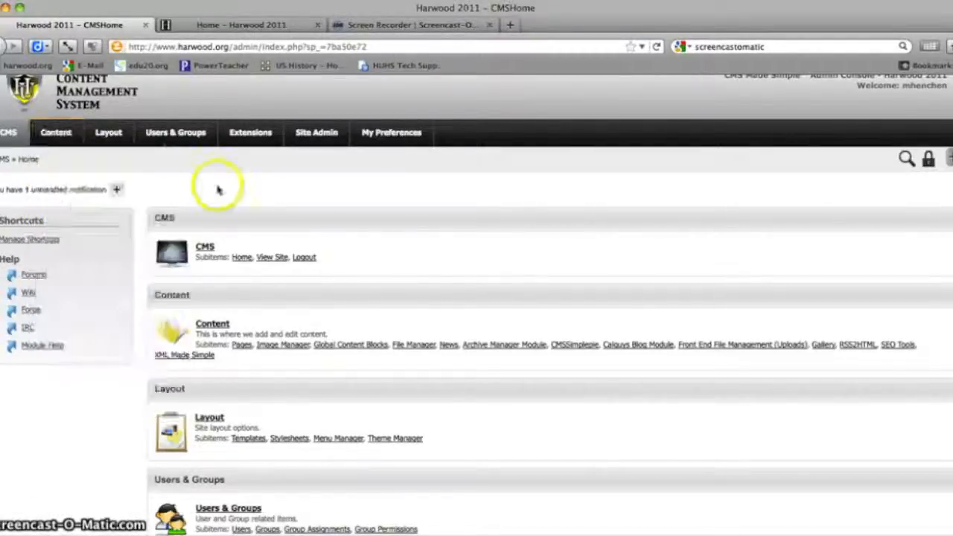
Open the list of current content pages, look over its entries and switch to the live home page for comparison
{"action": "mouse_move", "coordinate": [48, 132]}
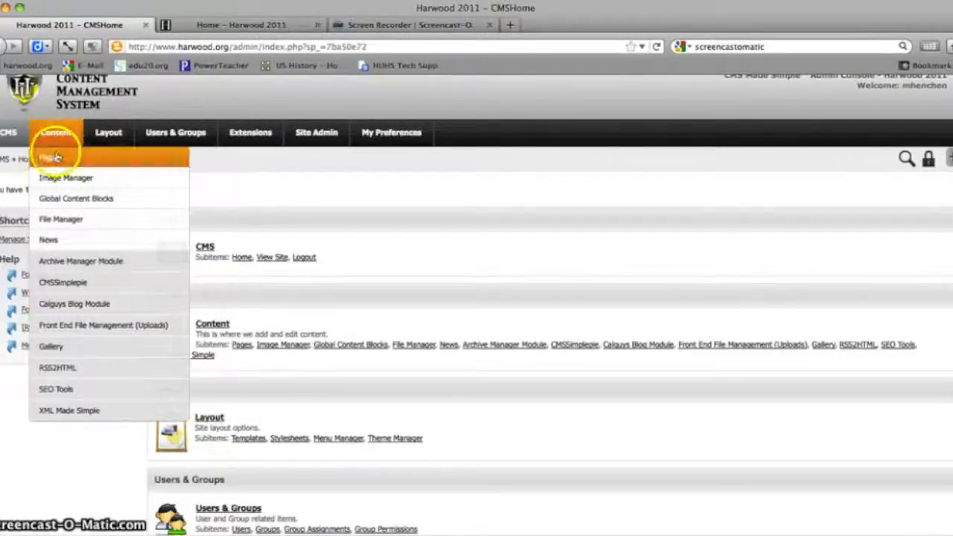
{"action": "left_click", "coordinate": [49, 158]}
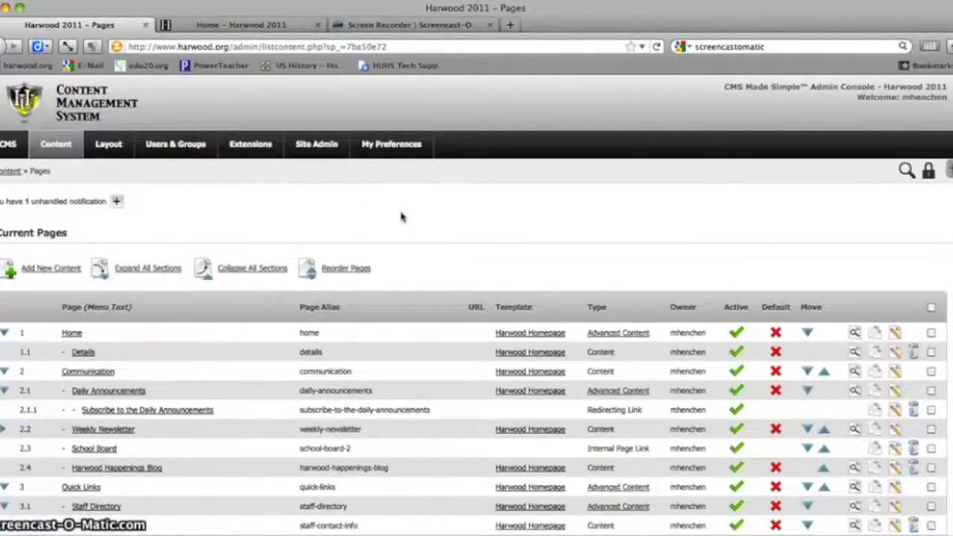
{"action": "scroll", "coordinate": [401, 217], "scroll_direction": "down", "scroll_amount": 1}
{"action": "scroll", "coordinate": [400, 217], "scroll_direction": "down", "scroll_amount": 1}
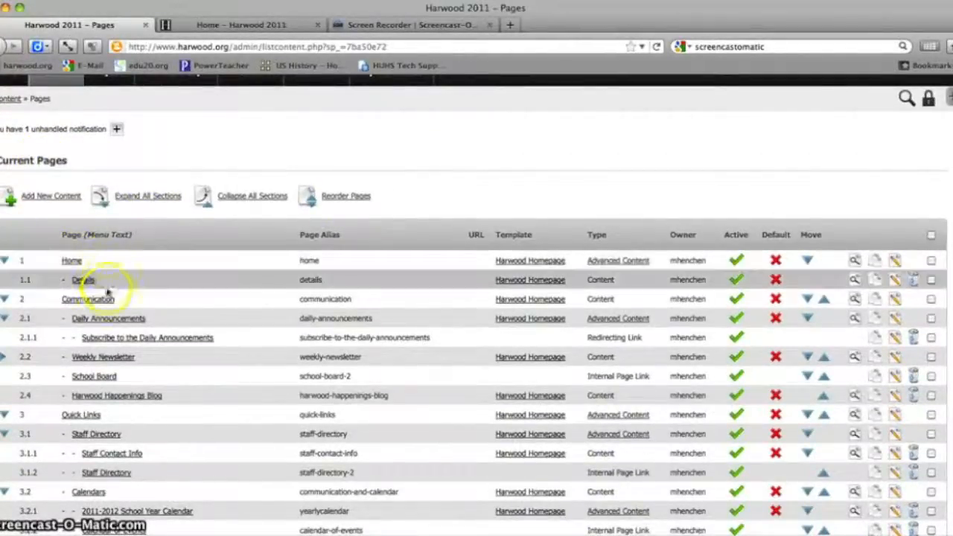
{"action": "left_click", "coordinate": [287, 25]}
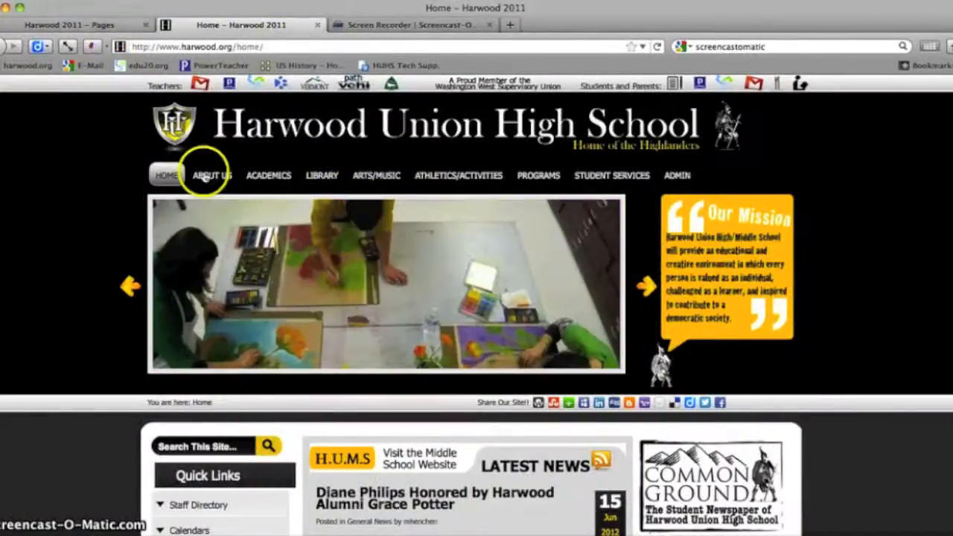
Compare the Quick Links entries in the admin page list with the Quick Links section on the live home page
{"action": "left_click", "coordinate": [29, 24]}
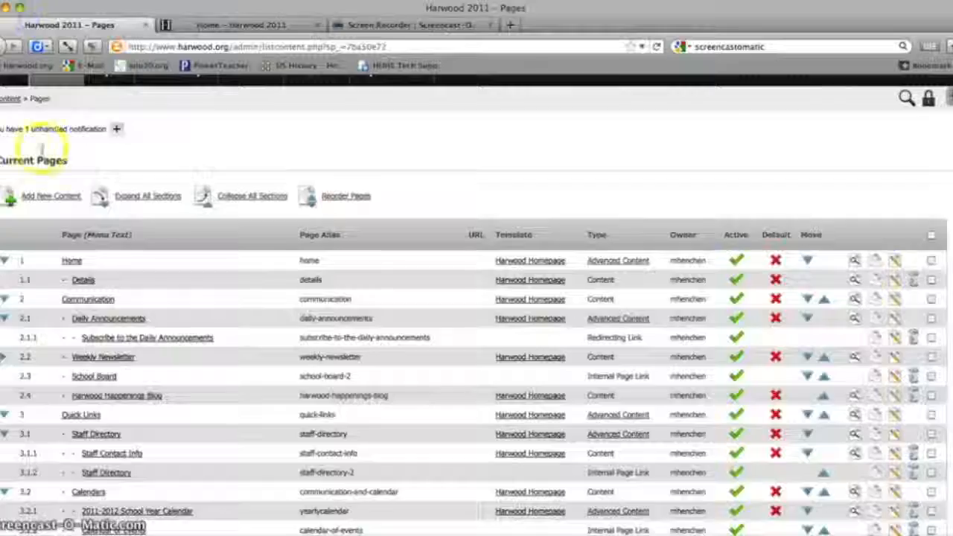
{"action": "scroll", "coordinate": [53, 179], "scroll_direction": "down", "scroll_amount": 5}
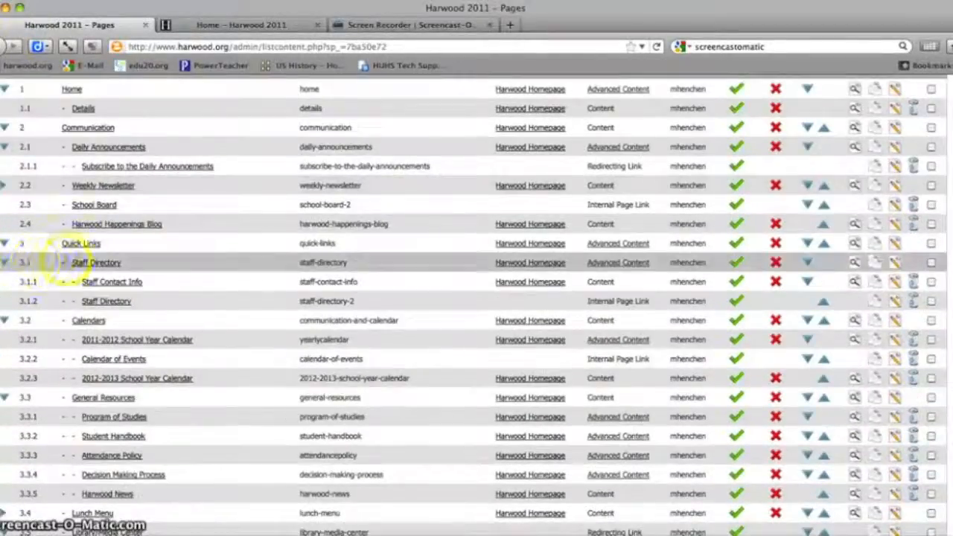
{"action": "left_click", "coordinate": [80, 246]}
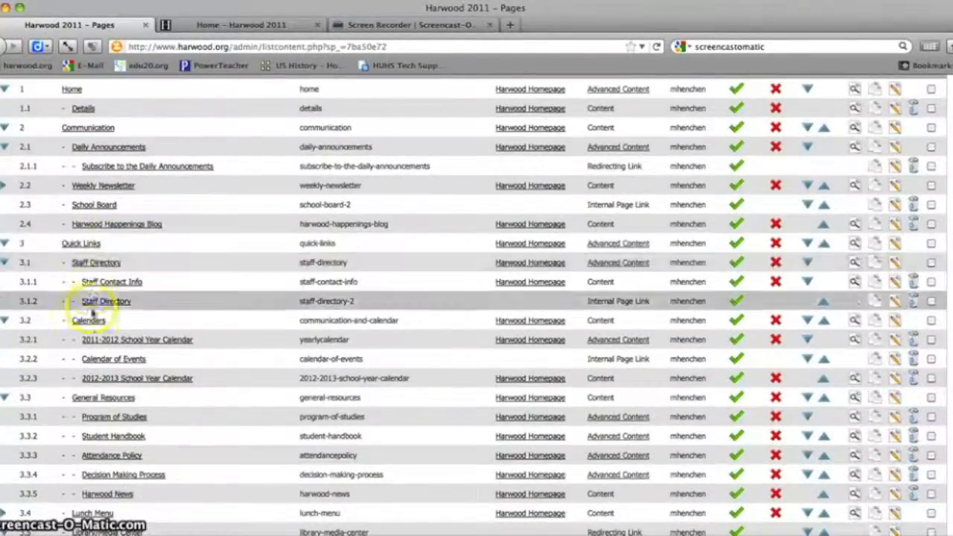
{"action": "scroll", "coordinate": [99, 442], "scroll_direction": "down", "scroll_amount": 3}
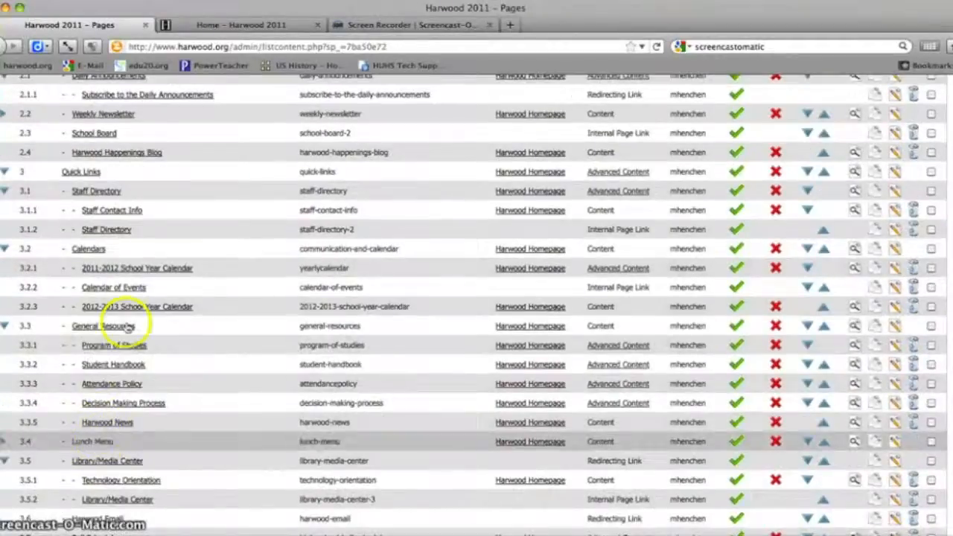
{"action": "left_click", "coordinate": [218, 24]}
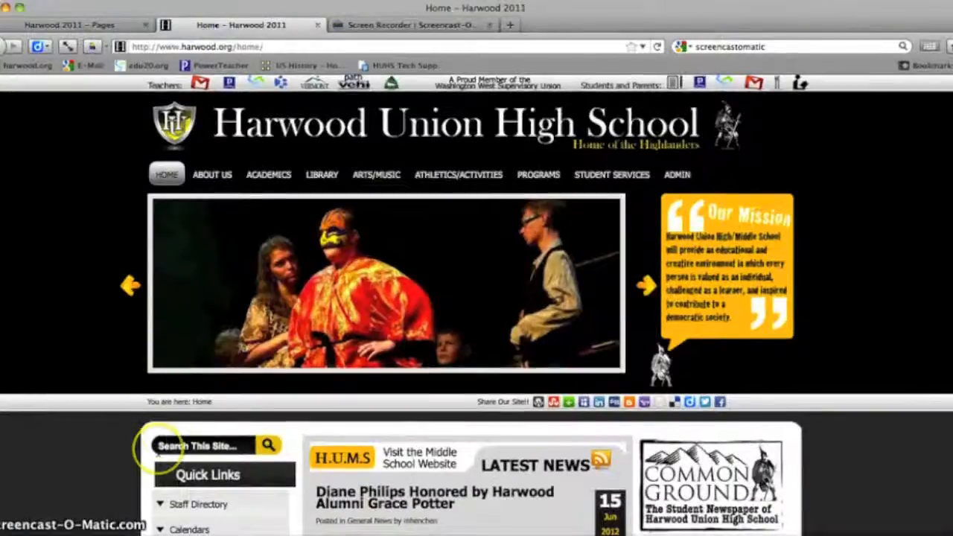
{"action": "scroll", "coordinate": [151, 440], "scroll_direction": "down", "scroll_amount": 1}
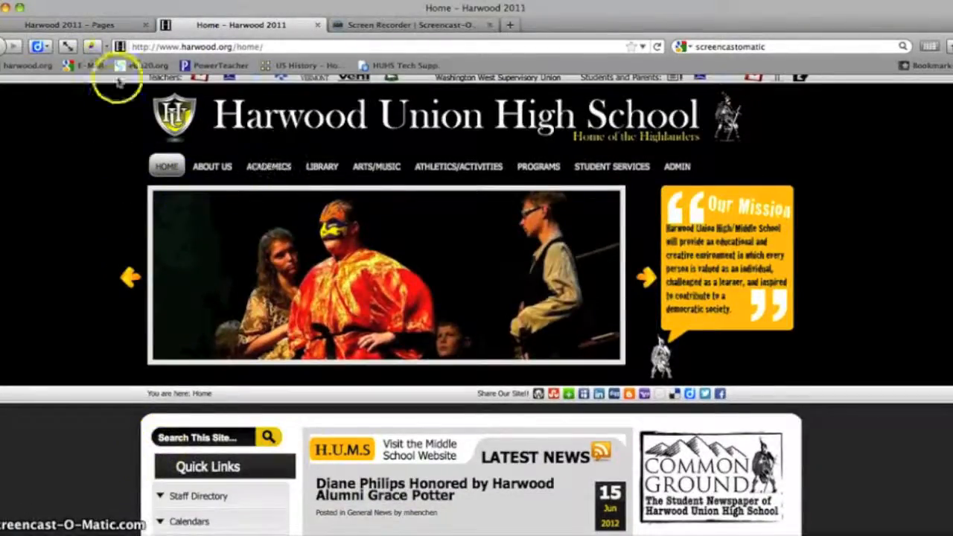
Look through the admin list of current pages, from Quick Links through About Us and Academics to the sports team pages
{"action": "left_click", "coordinate": [74, 25]}
{"action": "scroll", "coordinate": [190, 317], "scroll_direction": "down", "scroll_amount": 10}
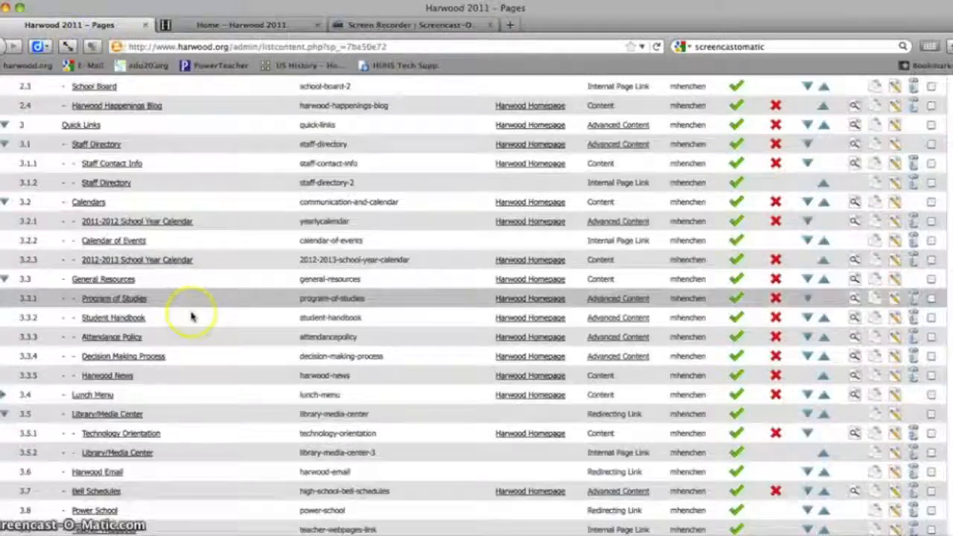
{"action": "scroll", "coordinate": [191, 316], "scroll_direction": "down", "scroll_amount": 10}
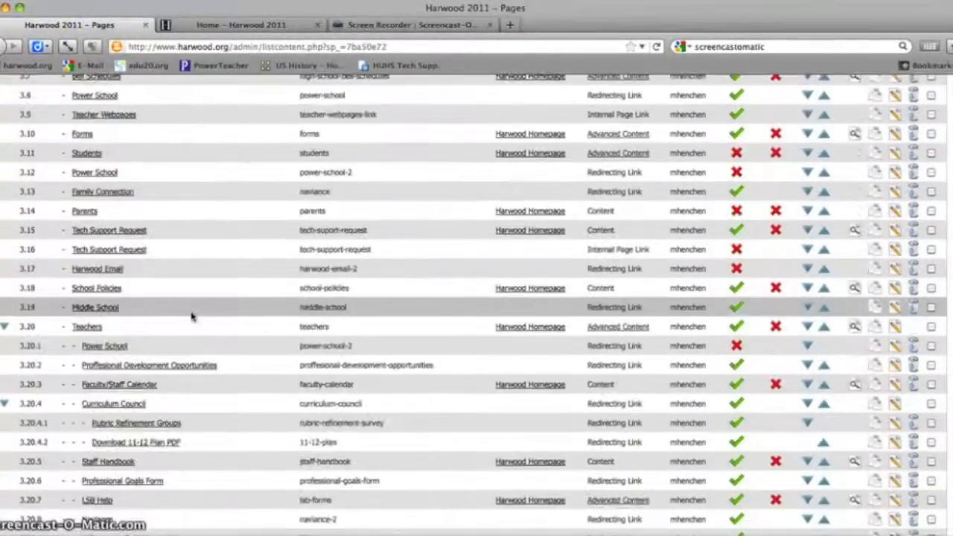
{"action": "scroll", "coordinate": [190, 316], "scroll_direction": "down", "scroll_amount": 10}
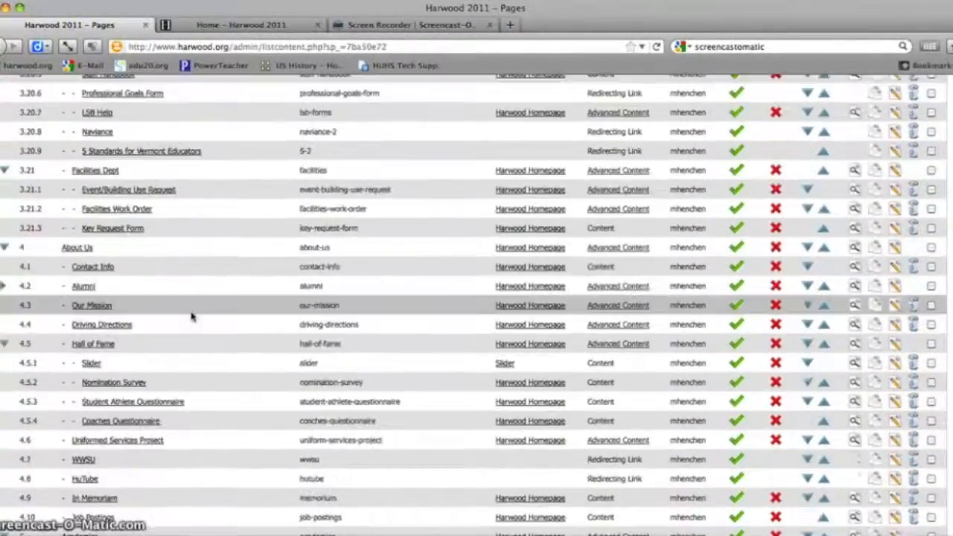
{"action": "scroll", "coordinate": [191, 317], "scroll_direction": "down", "scroll_amount": 10}
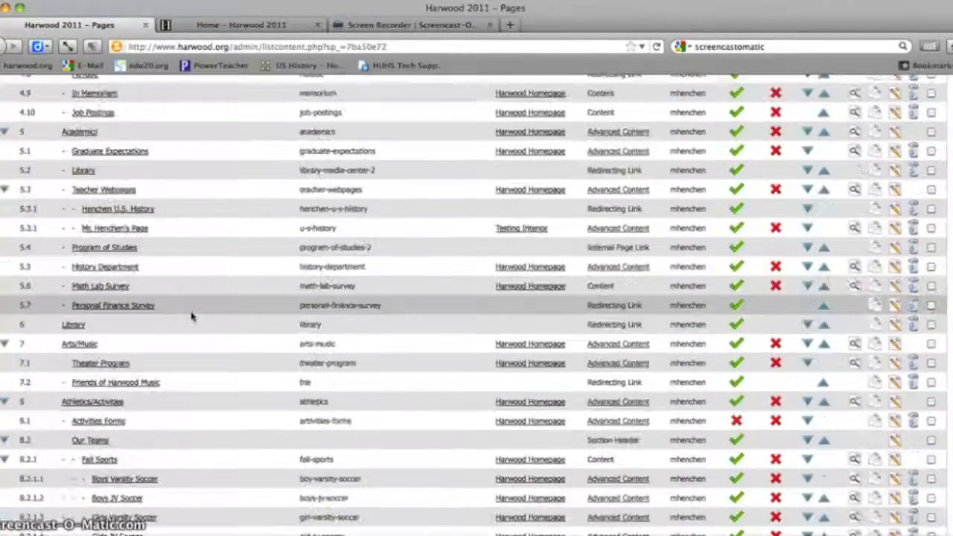
{"action": "scroll", "coordinate": [191, 317], "scroll_direction": "down", "scroll_amount": 3}
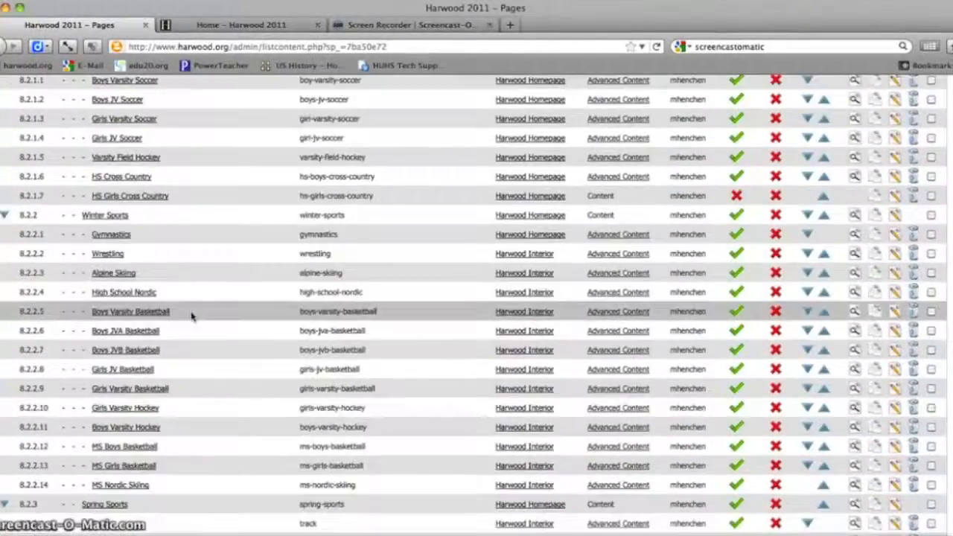
{"action": "scroll", "coordinate": [190, 316], "scroll_direction": "up", "scroll_amount": 20}
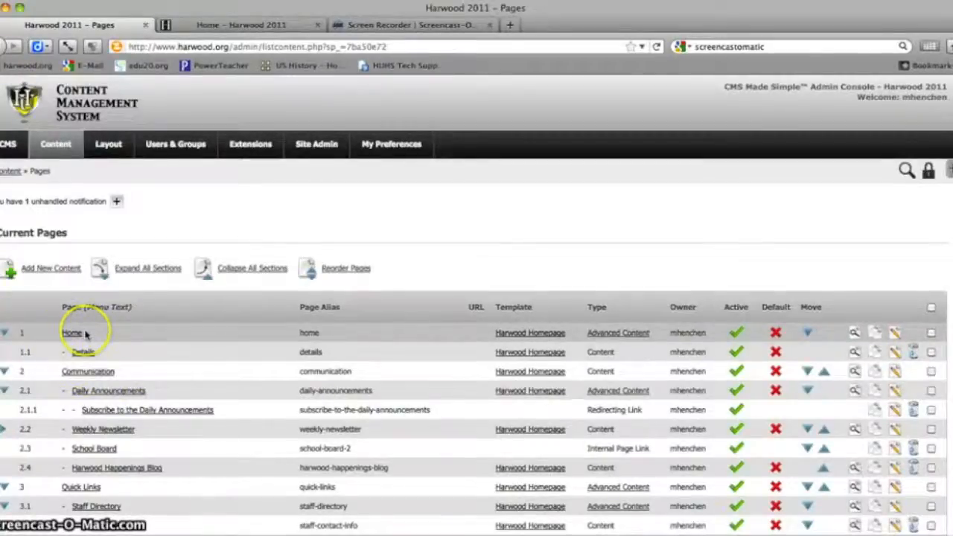
Find the teacher's own page under Teacher Webpages in the page list and open it for editing
{"action": "scroll", "coordinate": [223, 362], "scroll_direction": "down", "scroll_amount": 5}
{"action": "scroll", "coordinate": [224, 362], "scroll_direction": "up", "scroll_amount": 5}
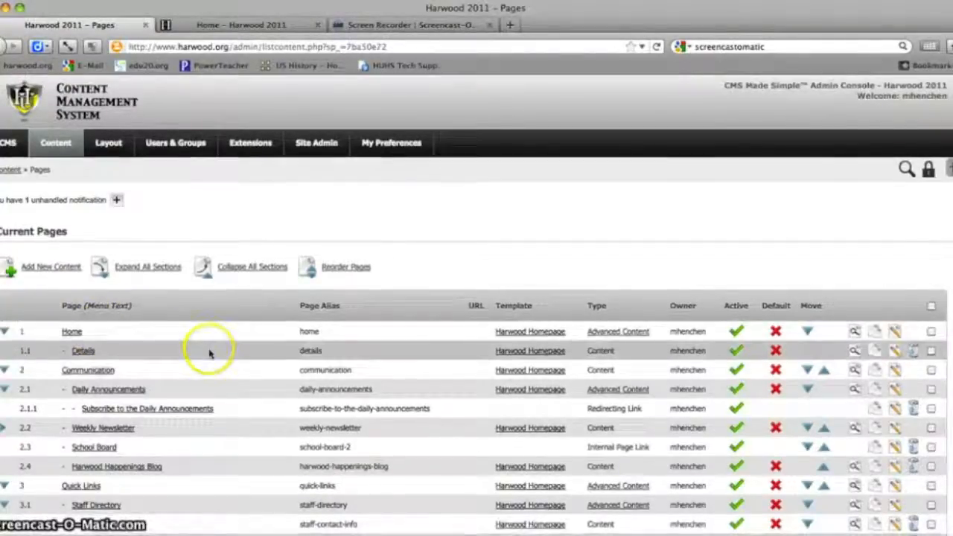
{"action": "scroll", "coordinate": [207, 349], "scroll_direction": "down", "scroll_amount": 10}
{"action": "scroll", "coordinate": [209, 355], "scroll_direction": "down", "scroll_amount": 10}
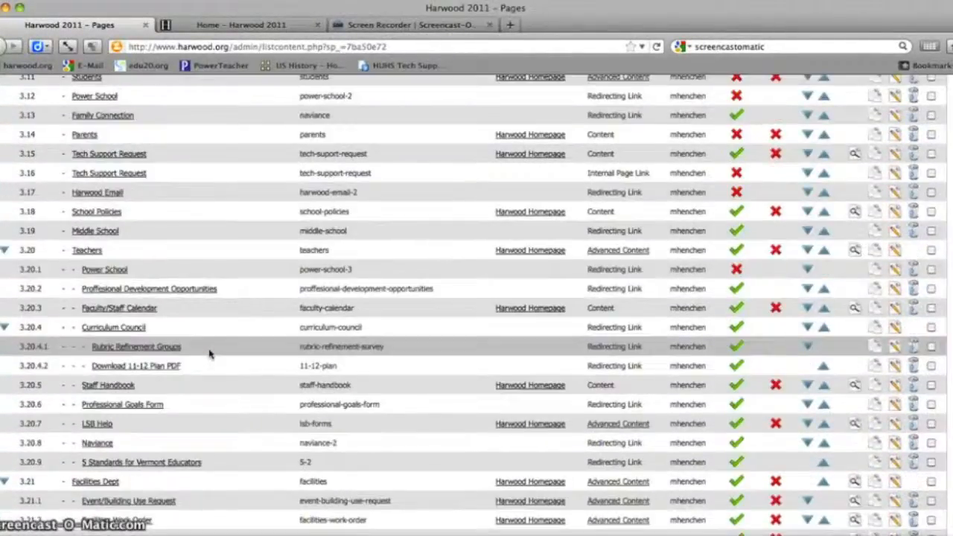
{"action": "scroll", "coordinate": [209, 355], "scroll_direction": "down", "scroll_amount": 10}
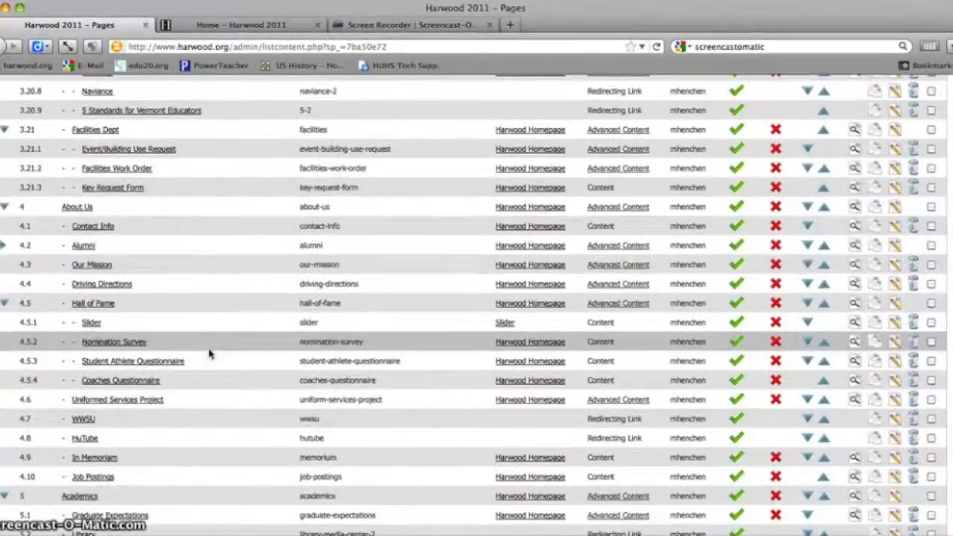
{"action": "scroll", "coordinate": [209, 355], "scroll_direction": "down", "scroll_amount": 3}
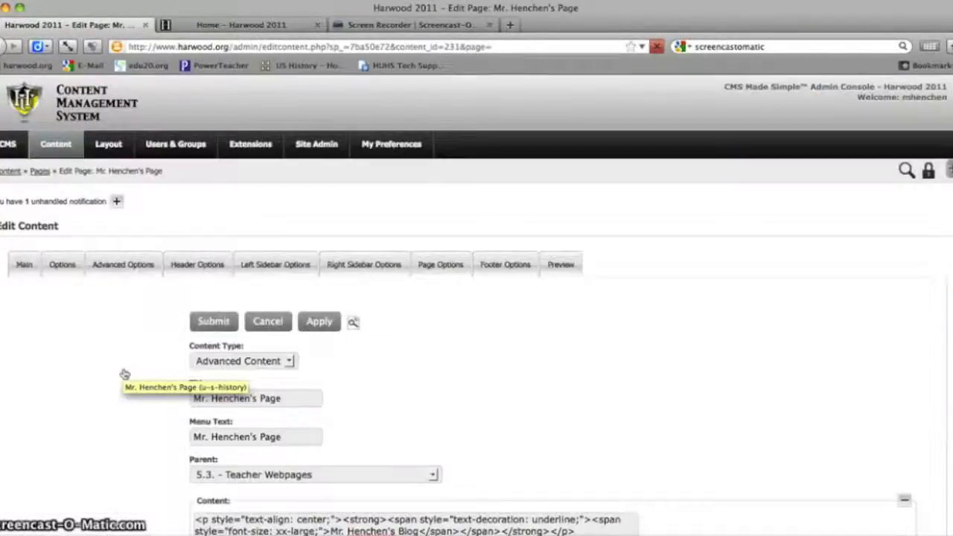
Open the same teacher's page on the live site from Teacher Webpages under Academics
{"action": "left_click", "coordinate": [243, 28]}
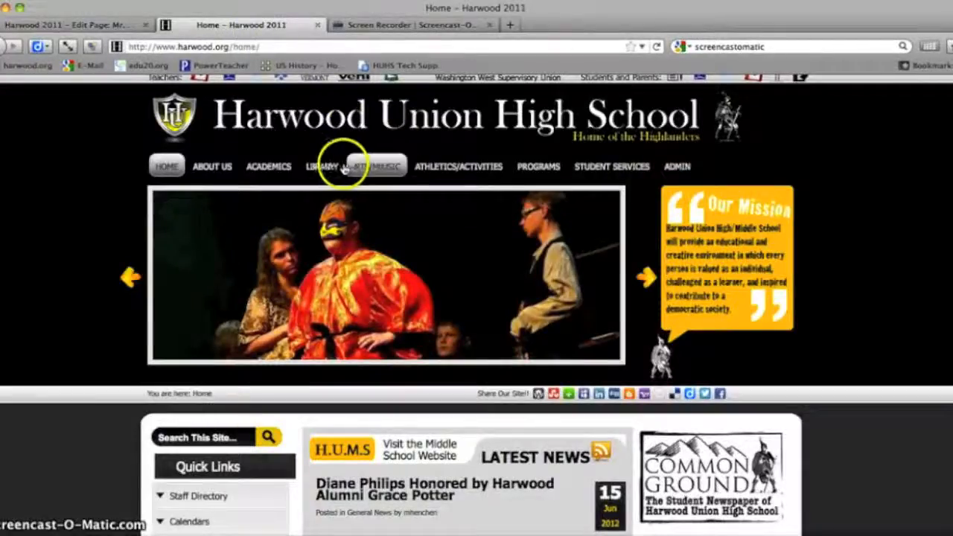
{"action": "mouse_move", "coordinate": [350, 169]}
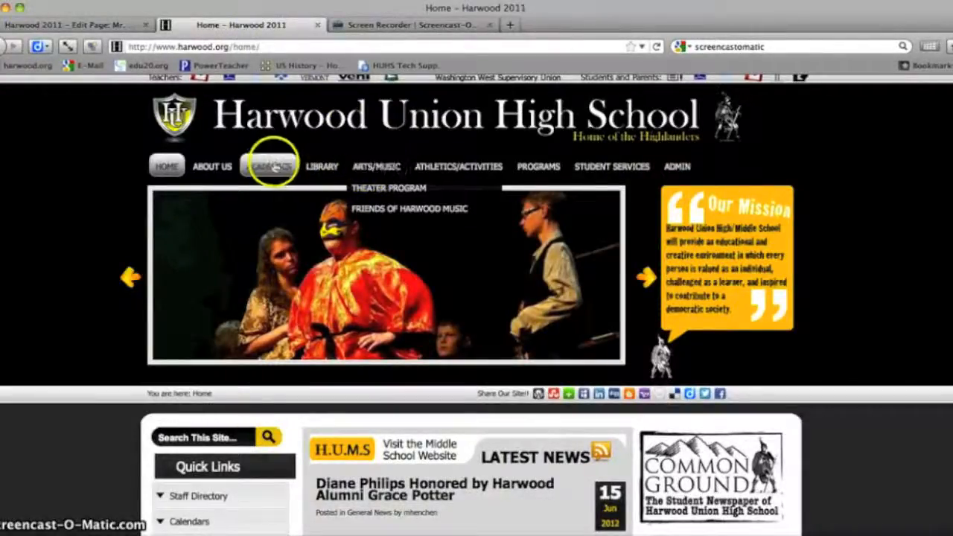
{"action": "mouse_move", "coordinate": [271, 167]}
{"action": "mouse_move", "coordinate": [318, 227]}
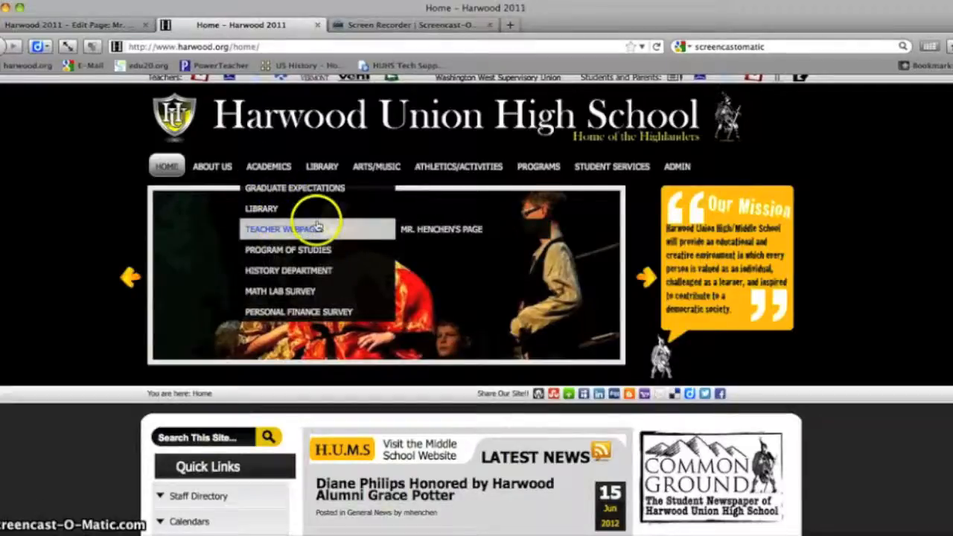
{"action": "left_click", "coordinate": [424, 232]}
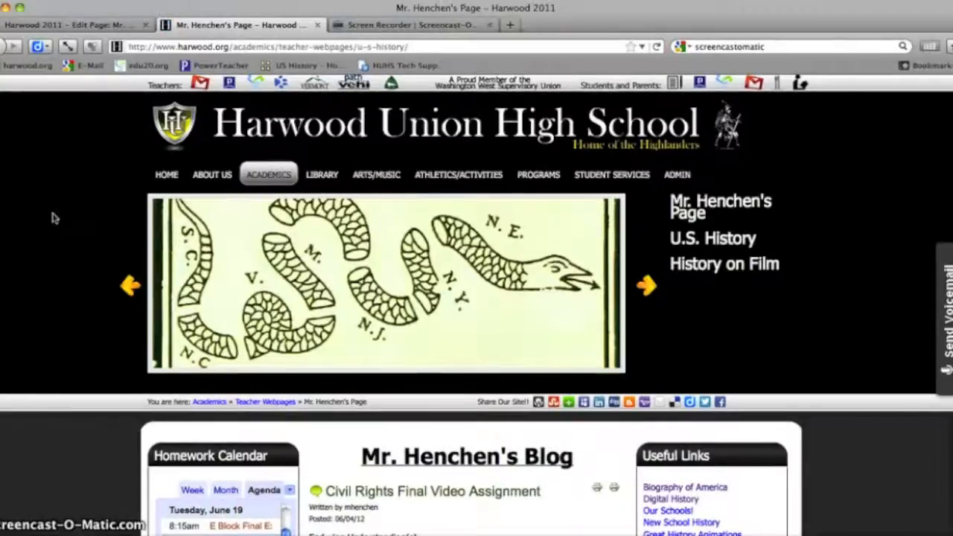
Look over the live teacher page's layout, including the homework calendar, blog posts, useful links, tech tools and lecture videos
{"action": "scroll", "coordinate": [52, 218], "scroll_direction": "down", "scroll_amount": 2}
{"action": "scroll", "coordinate": [52, 218], "scroll_direction": "up", "scroll_amount": 2}
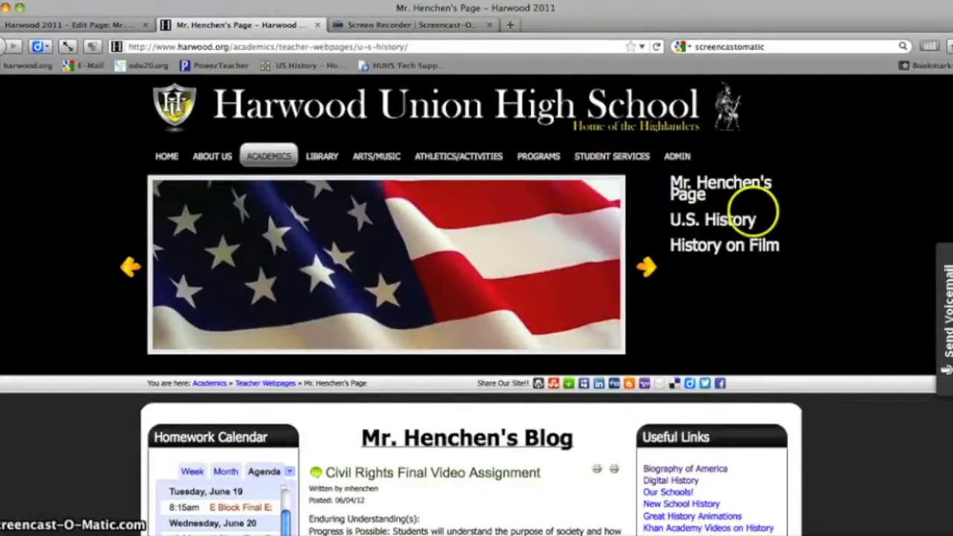
{"action": "scroll", "coordinate": [753, 214], "scroll_direction": "down", "scroll_amount": 3}
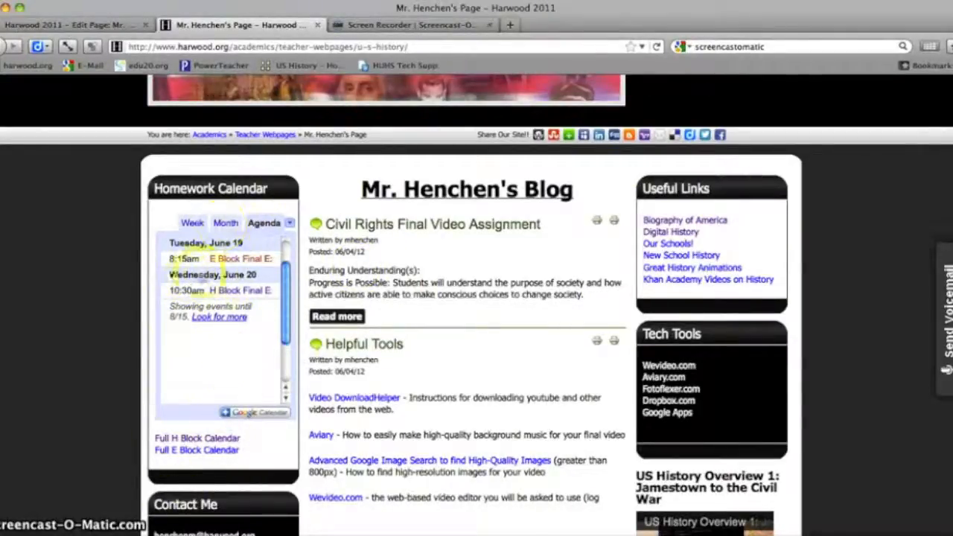
{"action": "scroll", "coordinate": [447, 307], "scroll_direction": "down", "scroll_amount": 1}
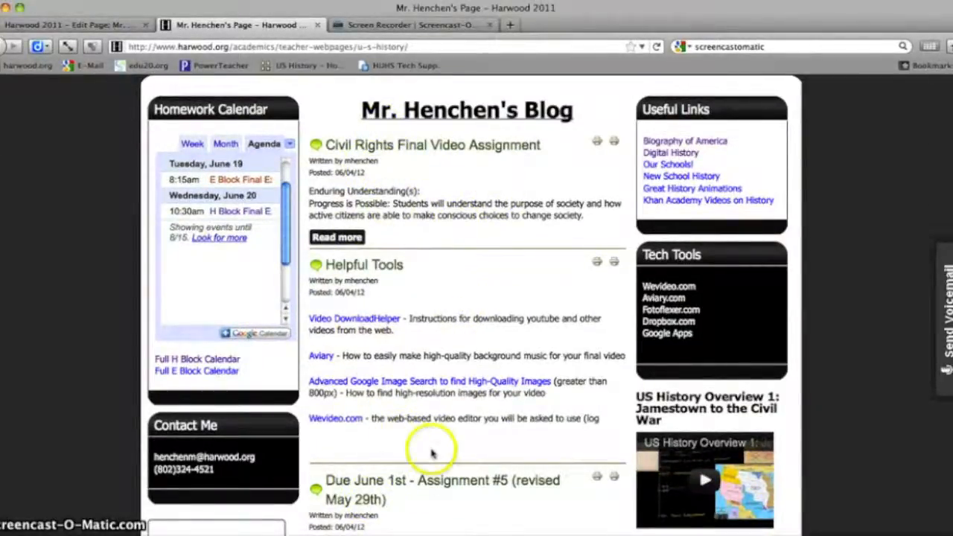
{"action": "scroll", "coordinate": [431, 452], "scroll_direction": "down", "scroll_amount": 2}
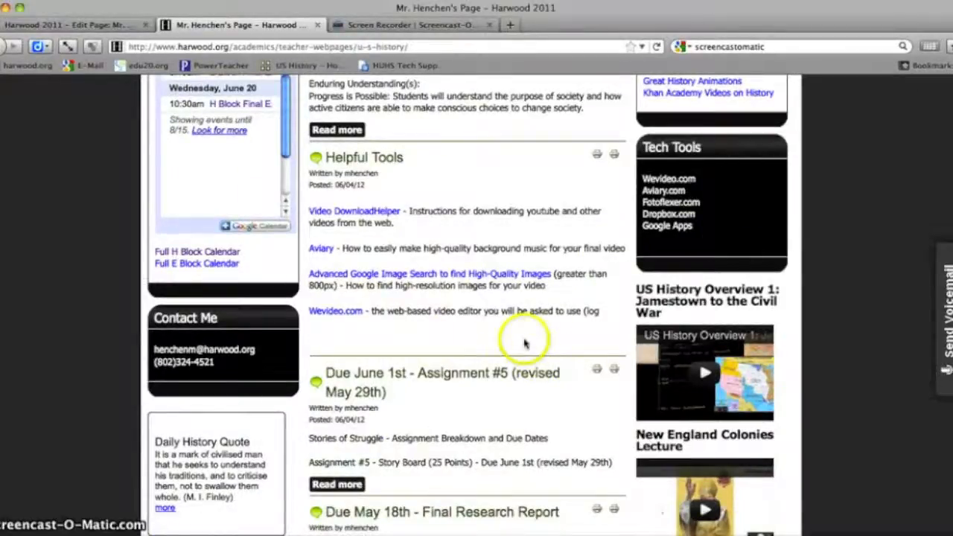
Return to the teacher page's edit form and examine the news tag with the "Woodstock" summary template below the blog heading
{"action": "left_click", "coordinate": [71, 24]}
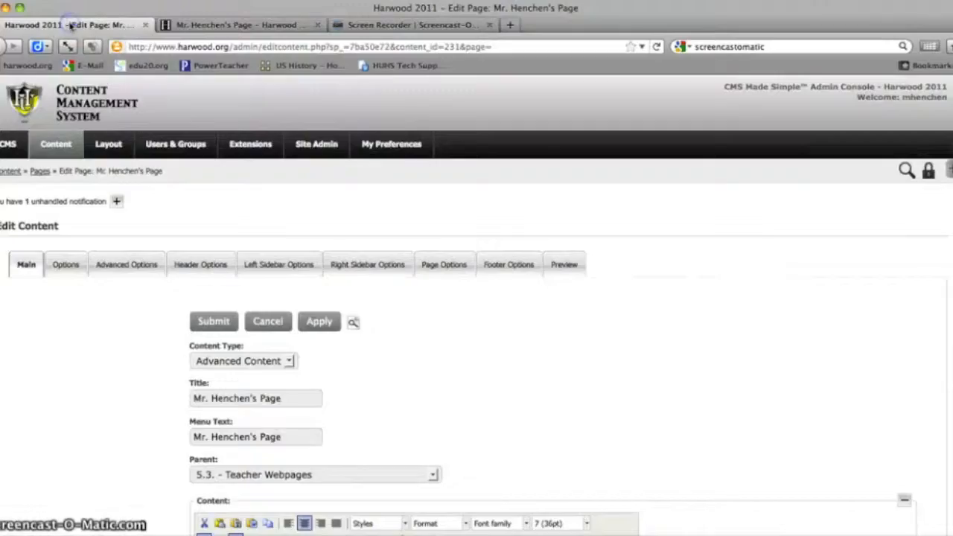
{"action": "scroll", "coordinate": [82, 368], "scroll_direction": "down", "scroll_amount": 2}
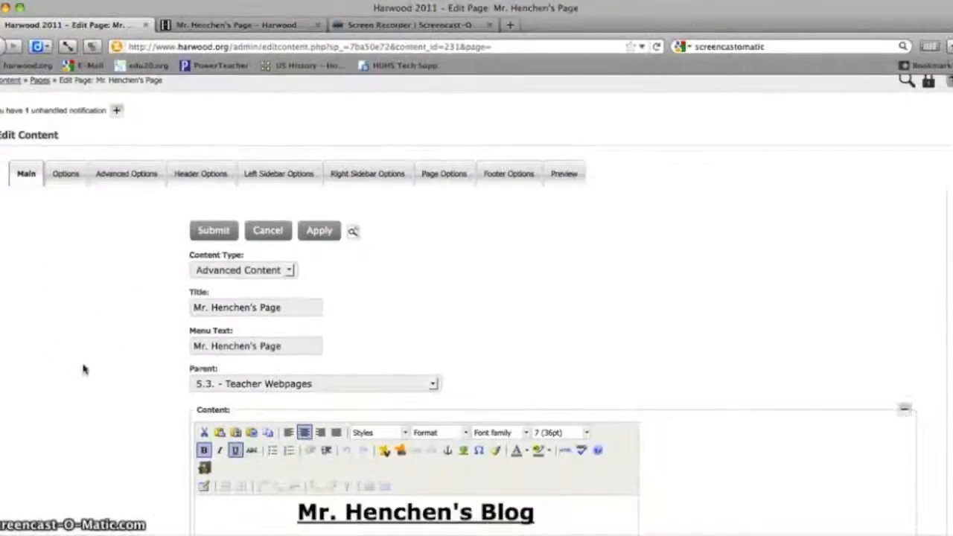
{"action": "scroll", "coordinate": [83, 367], "scroll_direction": "down", "scroll_amount": 5}
{"action": "left_click", "coordinate": [381, 320]}
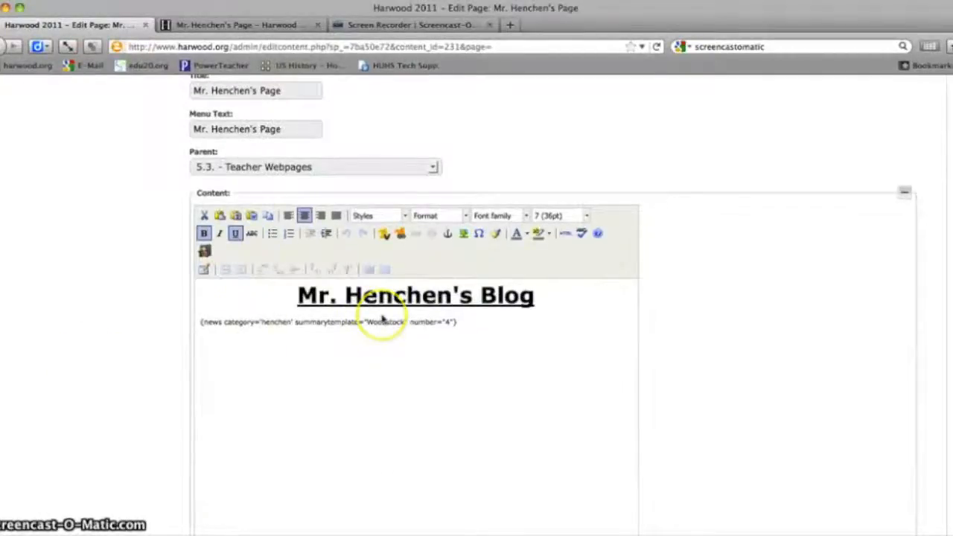
{"action": "left_click", "coordinate": [296, 321]}
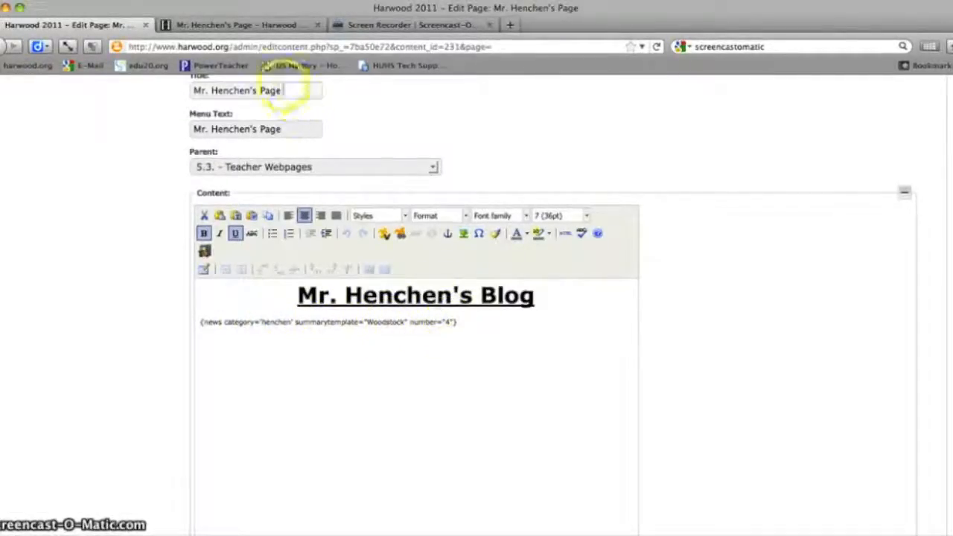
Look through the blog posts on the live teacher page and go to the second page of posts
{"action": "left_click", "coordinate": [242, 25]}
{"action": "scroll", "coordinate": [424, 184], "scroll_direction": "up", "scroll_amount": 5}
{"action": "scroll", "coordinate": [424, 185], "scroll_direction": "down", "scroll_amount": 10}
{"action": "scroll", "coordinate": [425, 185], "scroll_direction": "down", "scroll_amount": 2}
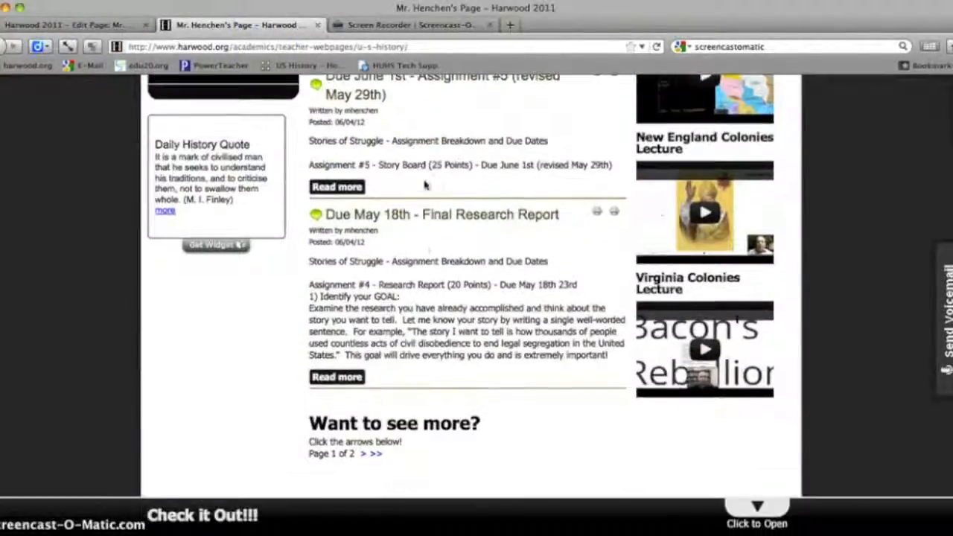
{"action": "left_click", "coordinate": [364, 456]}
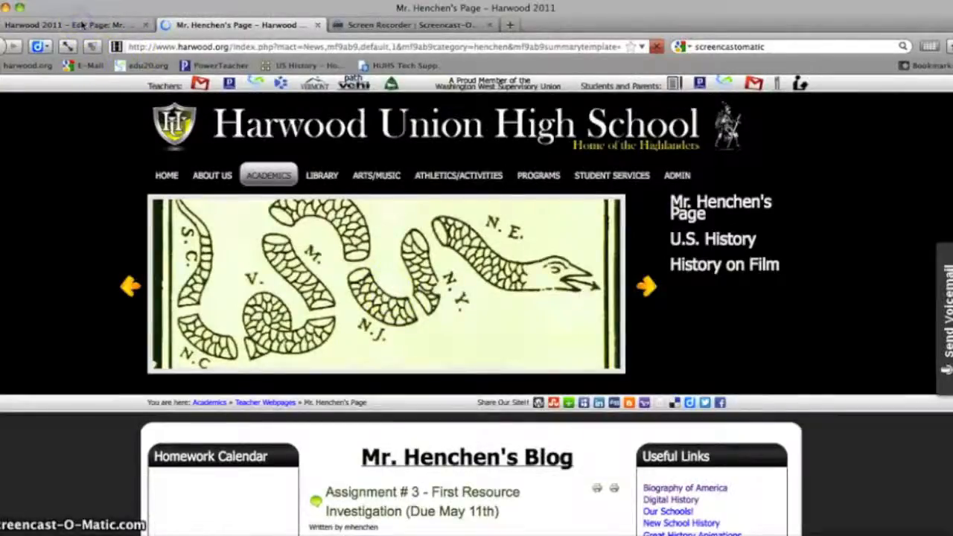
Return to the teacher page's edit form, review its main content settings and show its options down to Owner and Additional Editors
{"action": "left_click", "coordinate": [82, 24]}
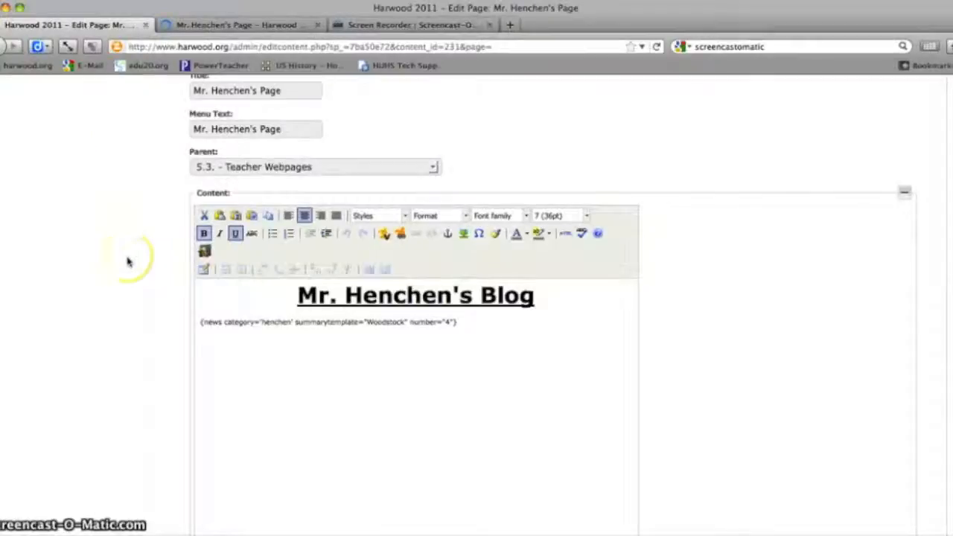
{"action": "scroll", "coordinate": [128, 260], "scroll_direction": "up", "scroll_amount": 5}
{"action": "scroll", "coordinate": [128, 261], "scroll_direction": "down", "scroll_amount": 5}
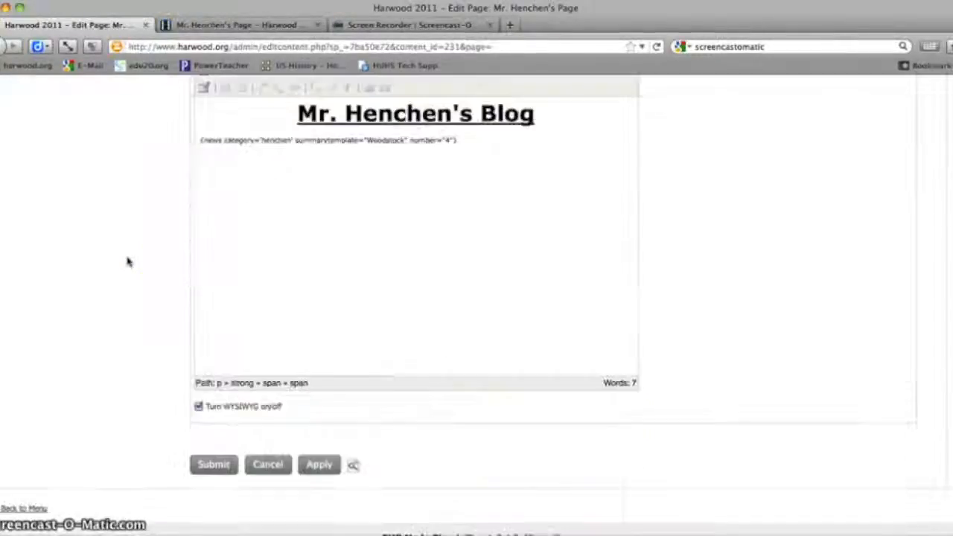
{"action": "scroll", "coordinate": [127, 260], "scroll_direction": "up", "scroll_amount": 3}
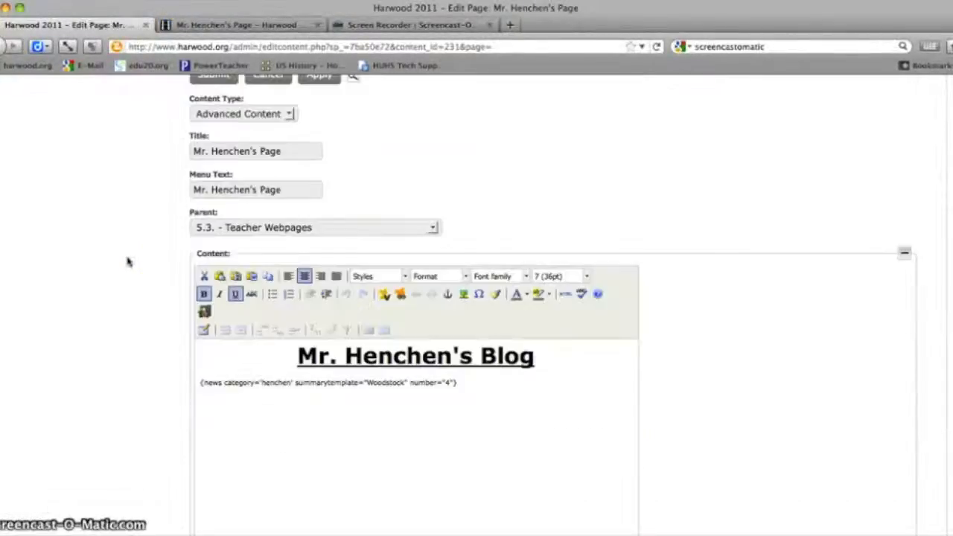
{"action": "scroll", "coordinate": [128, 261], "scroll_direction": "up", "scroll_amount": 3}
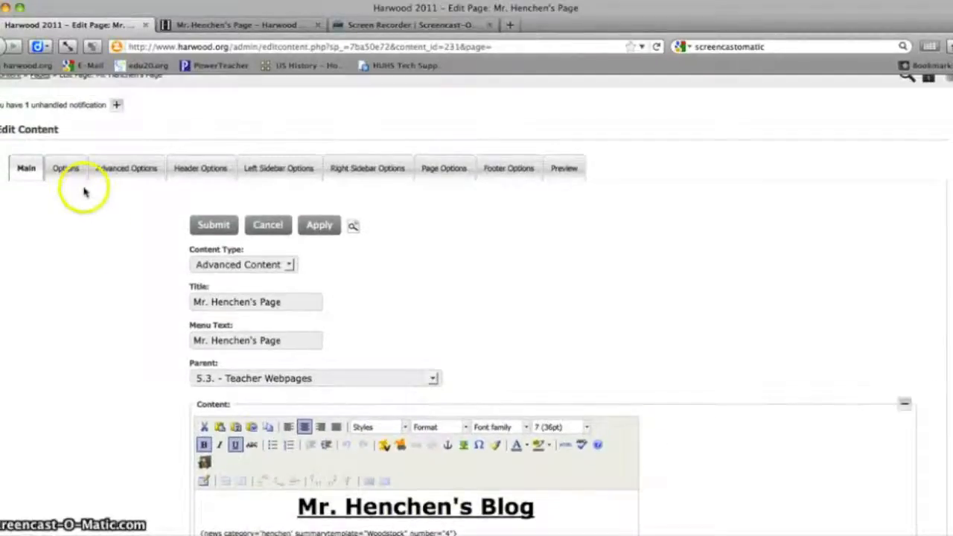
{"action": "left_click", "coordinate": [67, 169]}
{"action": "scroll", "coordinate": [133, 301], "scroll_direction": "down", "scroll_amount": 15}
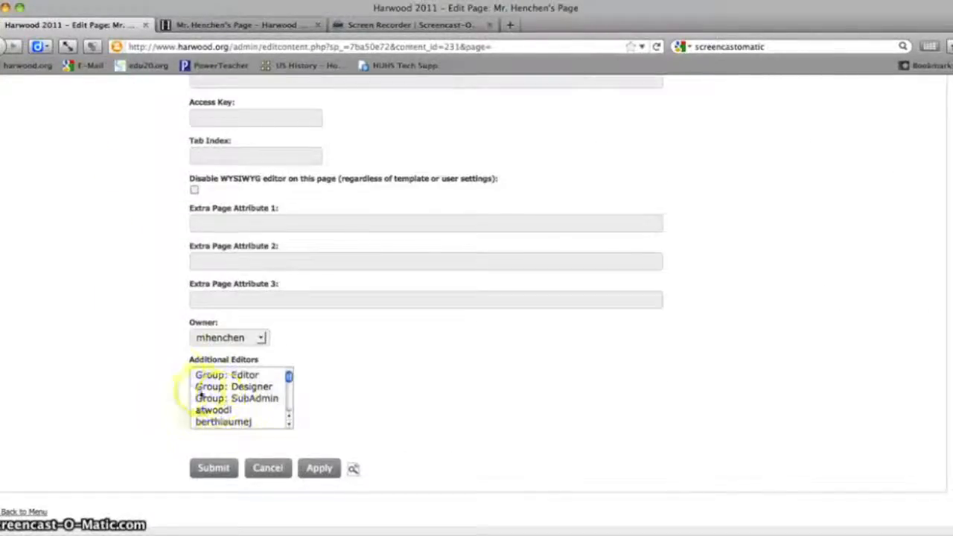
Show the teacher page's advanced options with the expire date setting
{"action": "scroll", "coordinate": [145, 392], "scroll_direction": "up", "scroll_amount": 4}
{"action": "scroll", "coordinate": [145, 395], "scroll_direction": "up", "scroll_amount": 12}
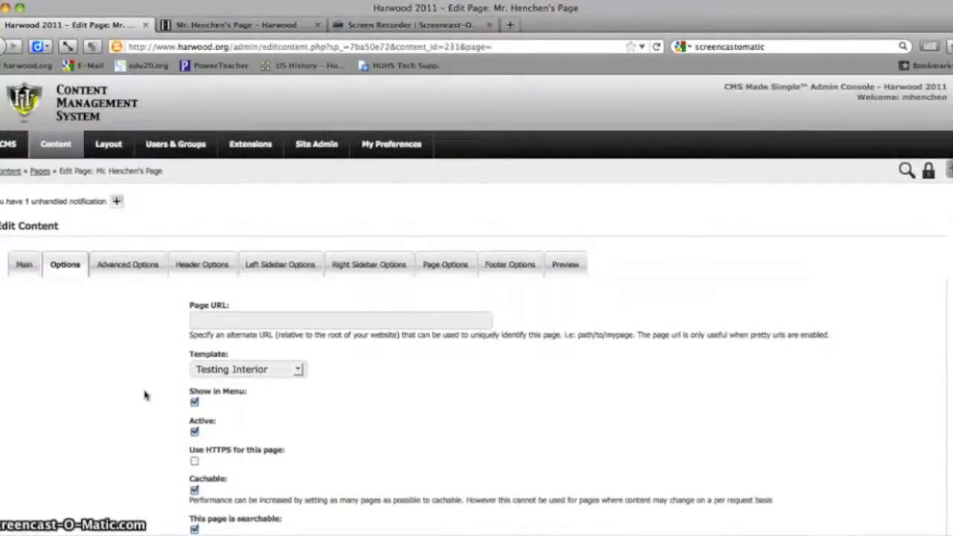
{"action": "left_click", "coordinate": [134, 267]}
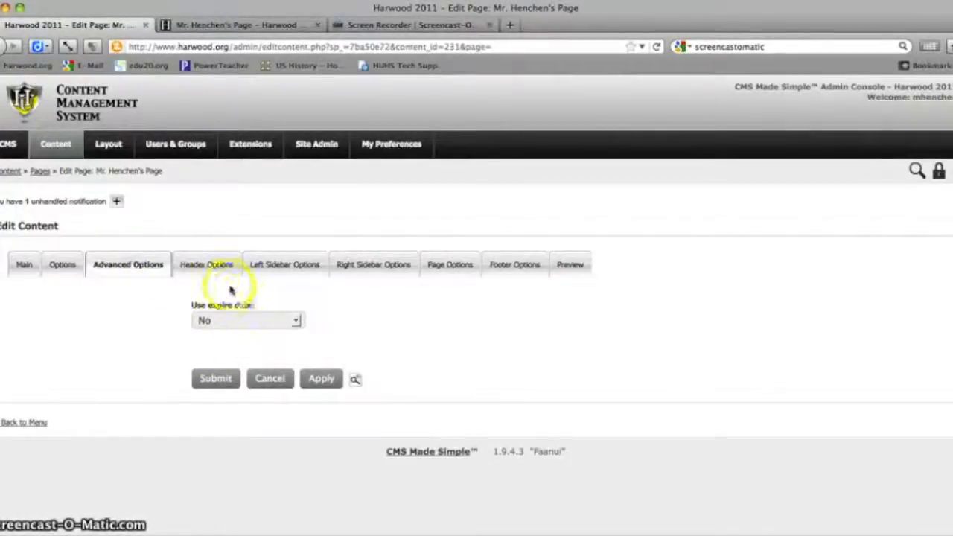
Review the page's header options, including the slideshow switch, the gallery directory path and the text for the space beside the slideshow
{"action": "left_click", "coordinate": [211, 270]}
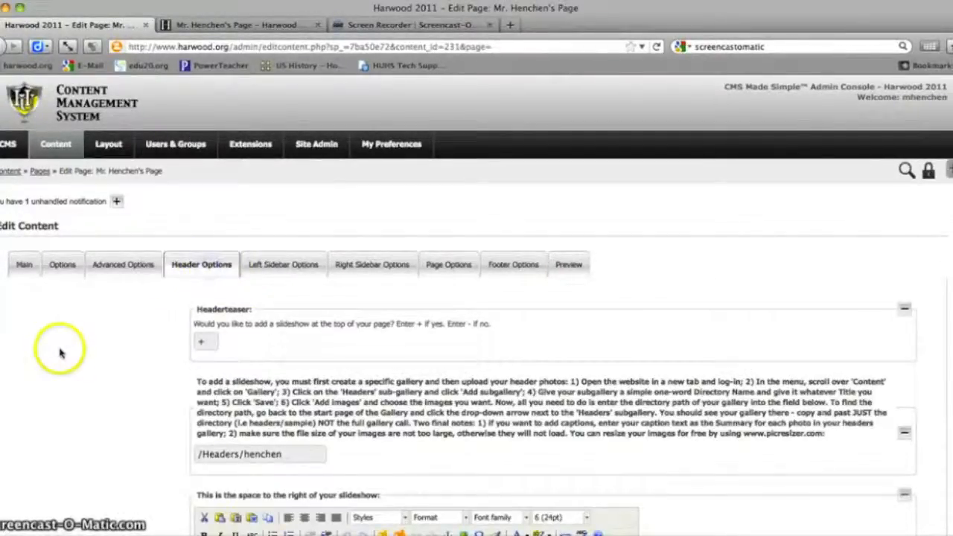
{"action": "scroll", "coordinate": [61, 354], "scroll_direction": "down", "scroll_amount": 5}
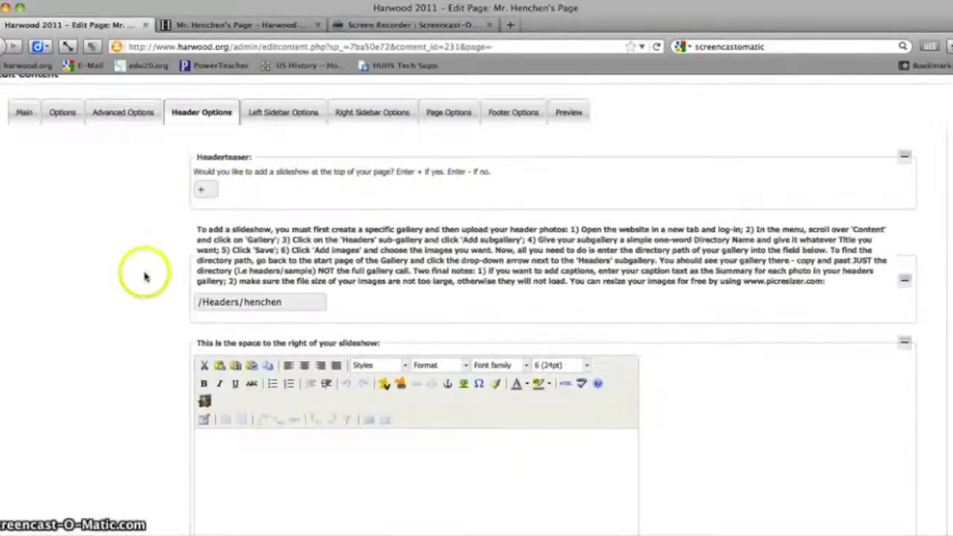
{"action": "scroll", "coordinate": [145, 272], "scroll_direction": "down", "scroll_amount": 1}
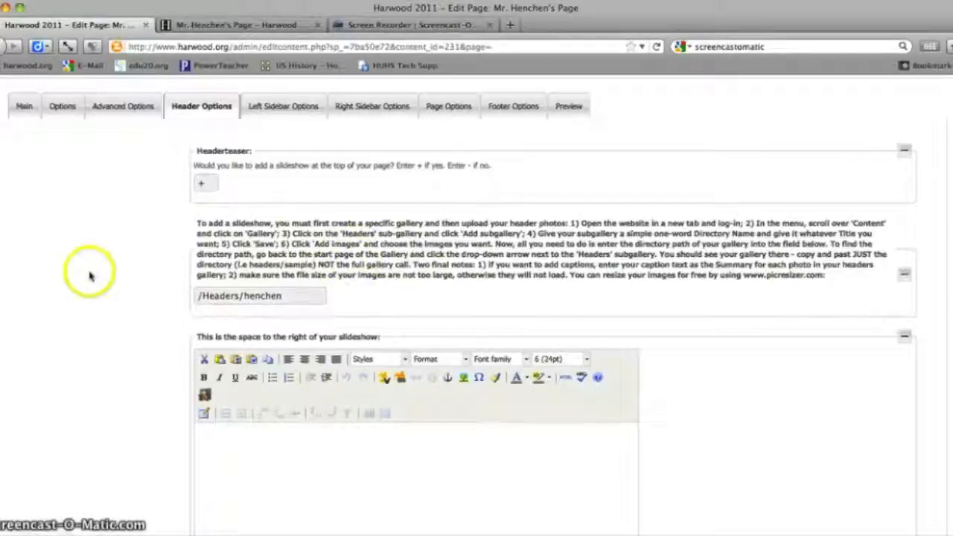
{"action": "scroll", "coordinate": [90, 274], "scroll_direction": "down", "scroll_amount": 10}
{"action": "left_click_drag", "start_coordinate": [379, 293], "coordinate": [192, 150]}
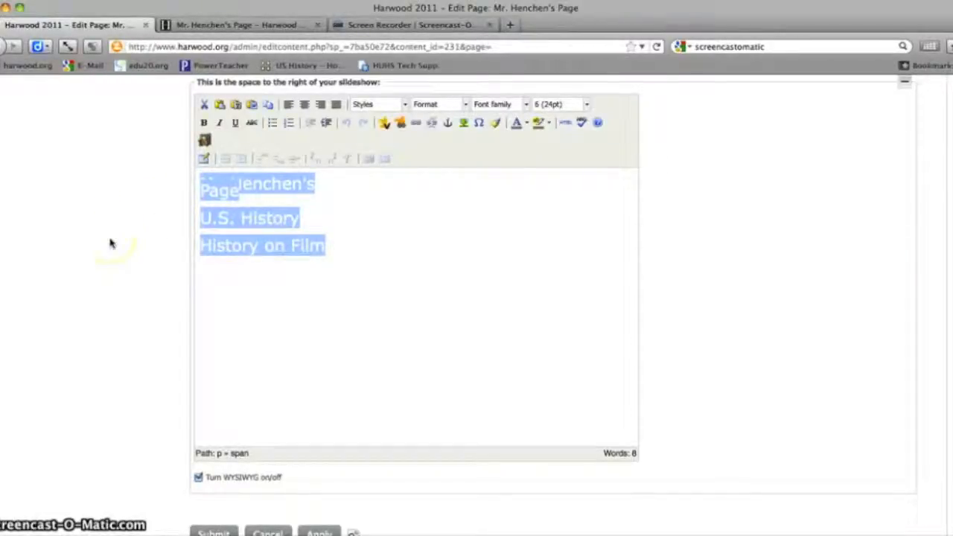
Review the left sidebar options, including the sidebar switch and the first styled box's switch, title and content
{"action": "scroll", "coordinate": [110, 244], "scroll_direction": "up", "scroll_amount": 15}
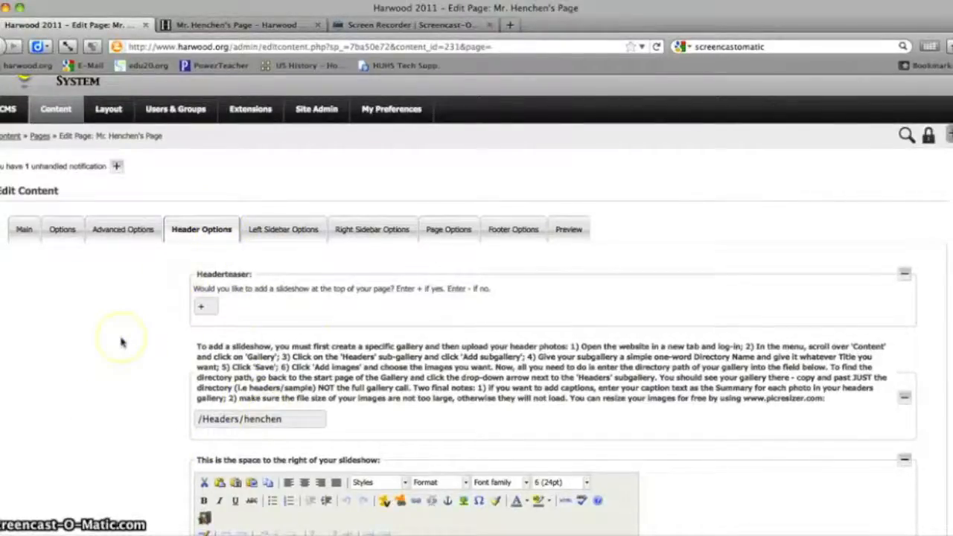
{"action": "left_click", "coordinate": [274, 229]}
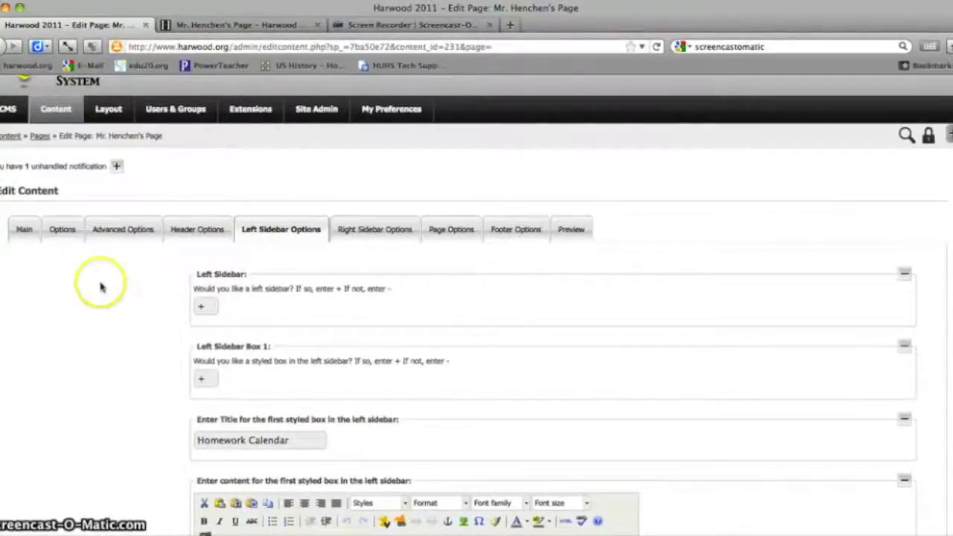
{"action": "scroll", "coordinate": [102, 287], "scroll_direction": "down", "scroll_amount": 1}
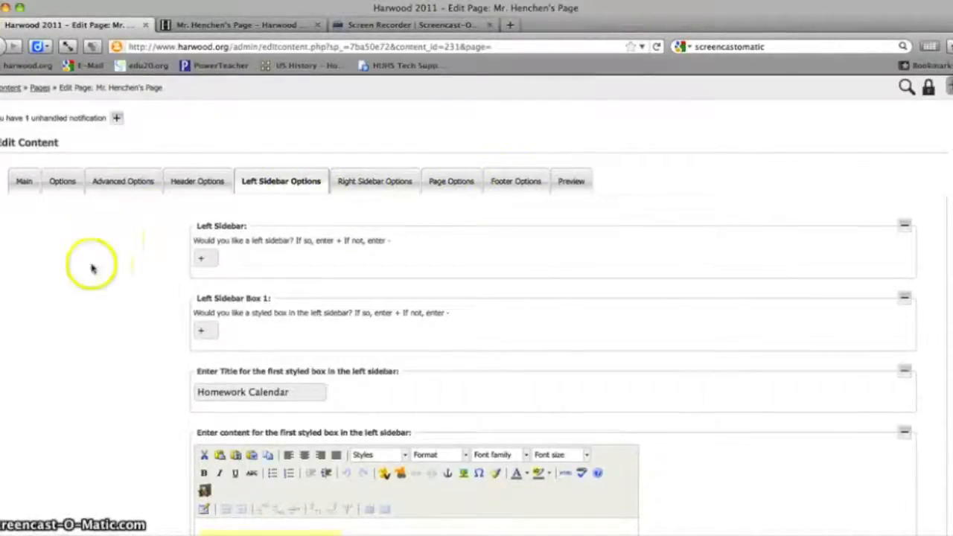
{"action": "scroll", "coordinate": [122, 302], "scroll_direction": "down", "scroll_amount": 2}
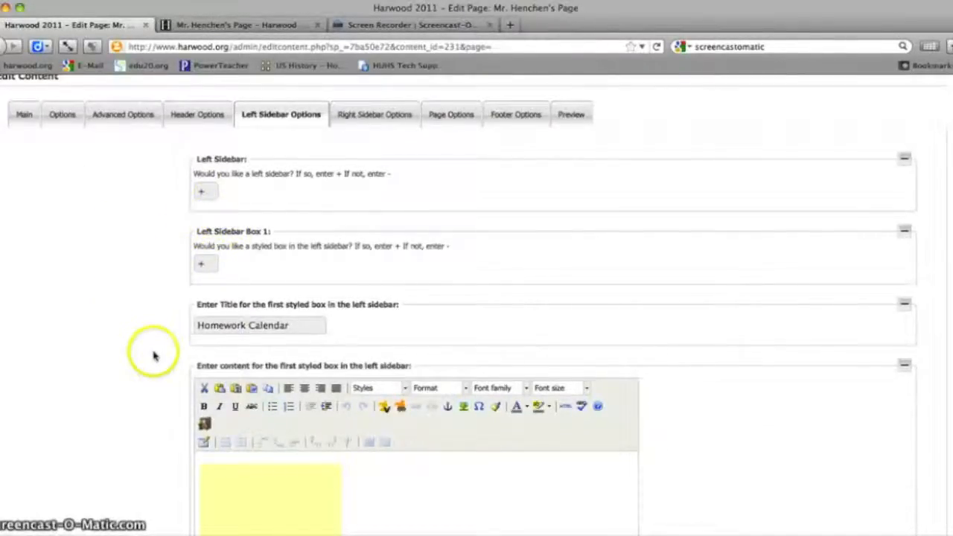
{"action": "scroll", "coordinate": [153, 356], "scroll_direction": "down", "scroll_amount": 2}
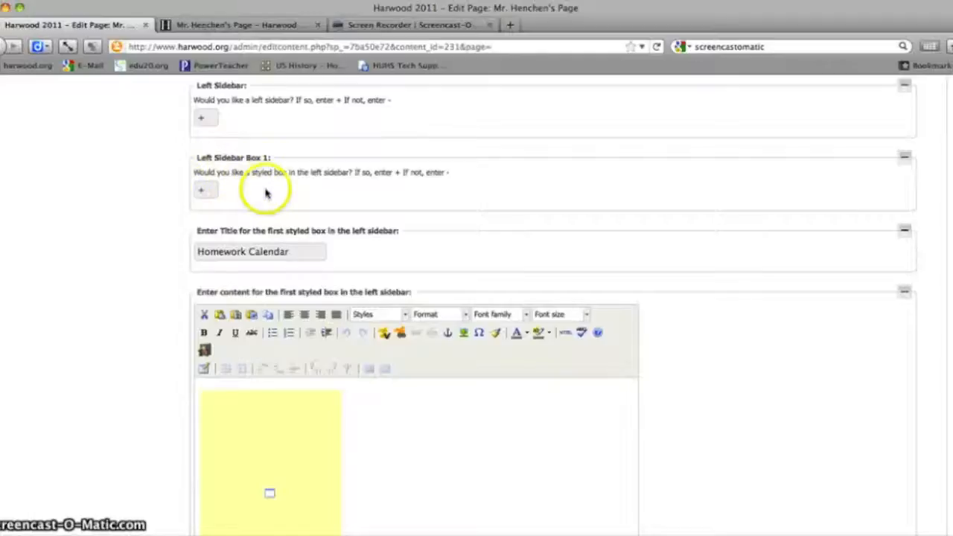
{"action": "scroll", "coordinate": [129, 224], "scroll_direction": "down", "scroll_amount": 1}
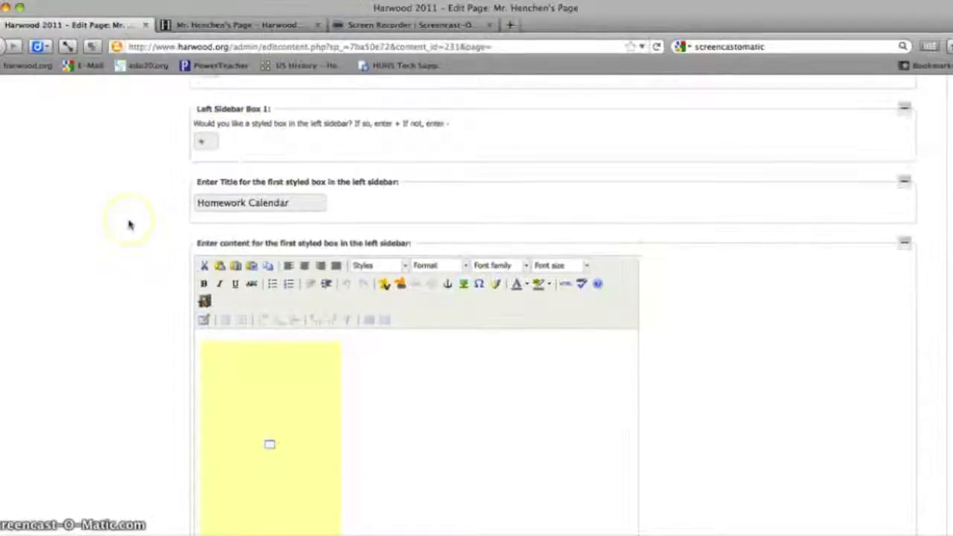
{"action": "scroll", "coordinate": [128, 224], "scroll_direction": "down", "scroll_amount": 1}
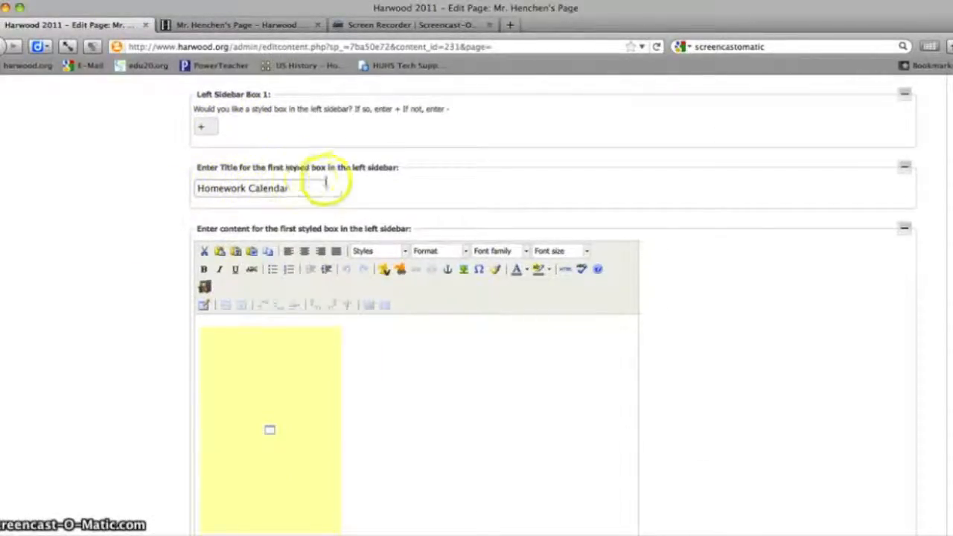
{"action": "scroll", "coordinate": [140, 261], "scroll_direction": "down", "scroll_amount": 2}
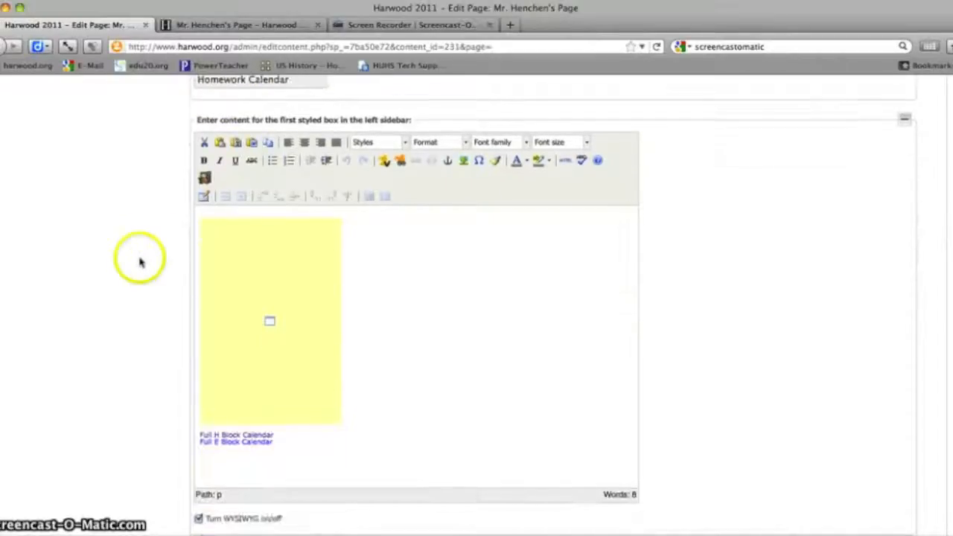
Inspect the HTML source of the Homework Calendar box's content and close it without changes
{"action": "left_click", "coordinate": [566, 162]}
{"action": "left_click", "coordinate": [415, 276]}
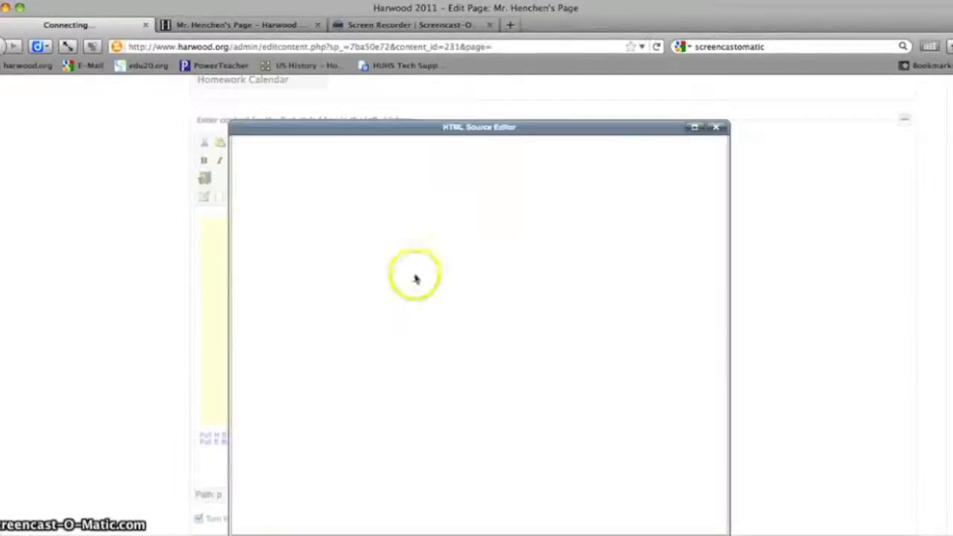
{"action": "left_click", "coordinate": [264, 173]}
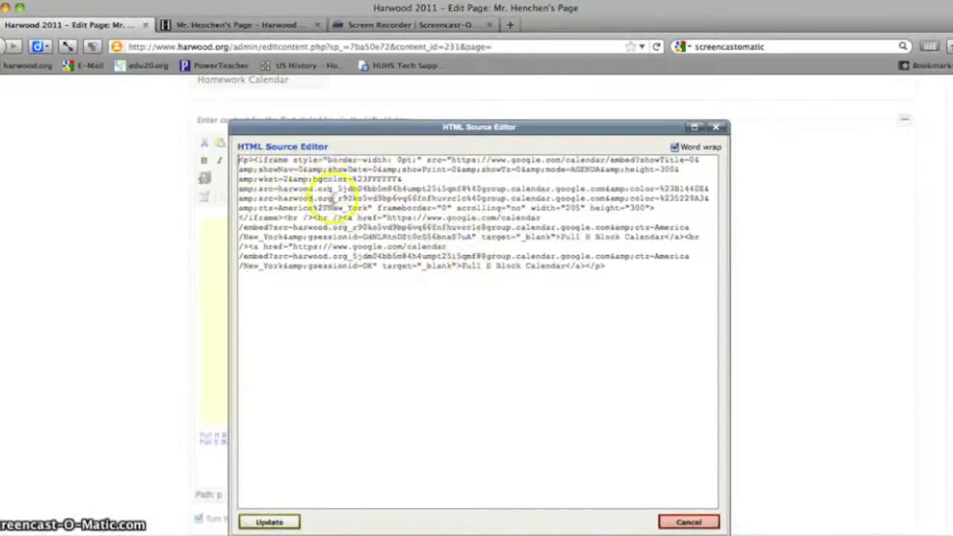
{"action": "left_click", "coordinate": [693, 523]}
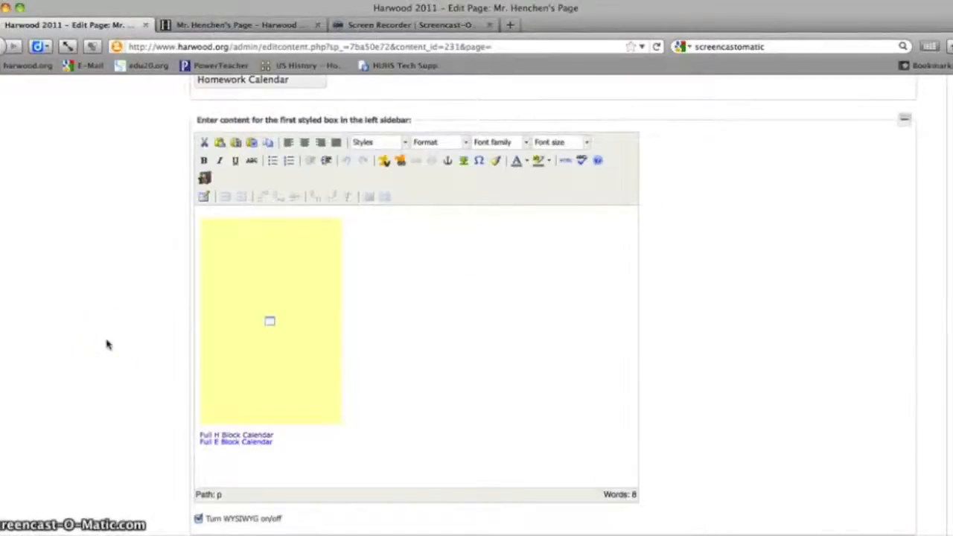
Review the second left sidebar box's switch, title and content, and compare it with the Contact Me box on the live page
{"action": "scroll", "coordinate": [107, 344], "scroll_direction": "down", "scroll_amount": 5}
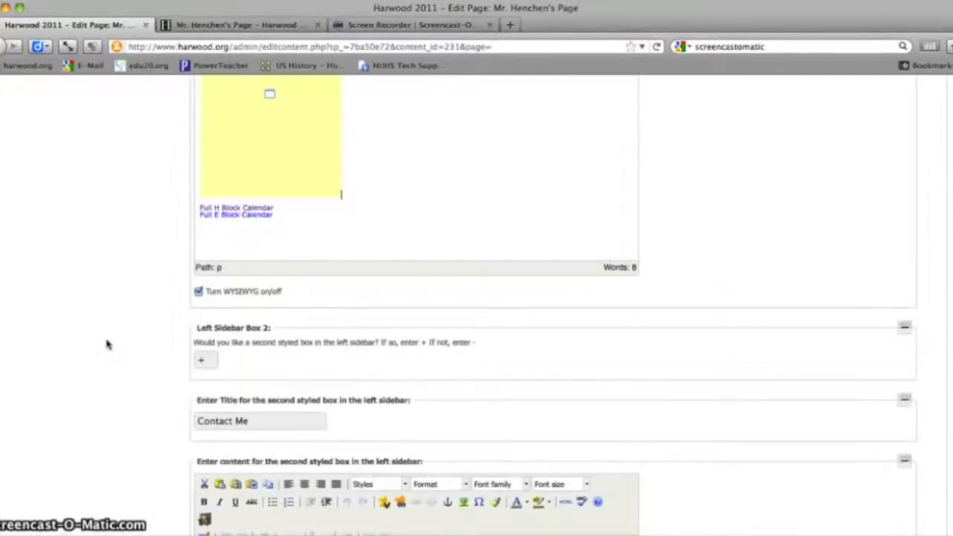
{"action": "scroll", "coordinate": [107, 342], "scroll_direction": "down", "scroll_amount": 2}
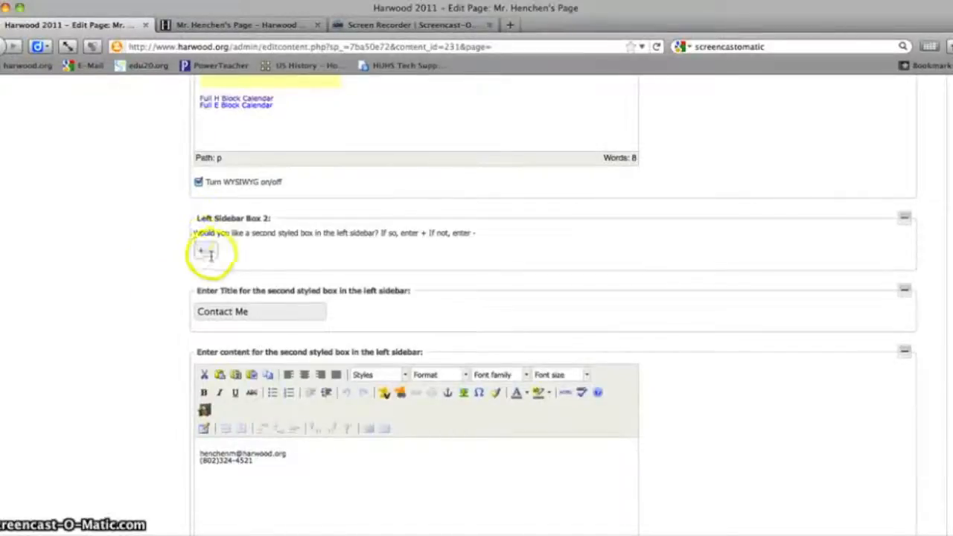
{"action": "scroll", "coordinate": [124, 289], "scroll_direction": "down", "scroll_amount": 1}
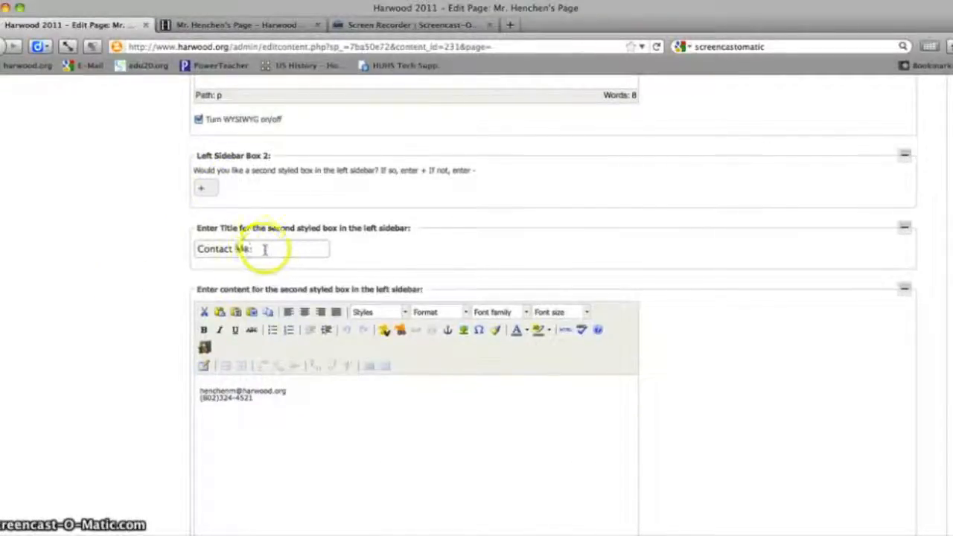
{"action": "scroll", "coordinate": [104, 266], "scroll_direction": "down", "scroll_amount": 1}
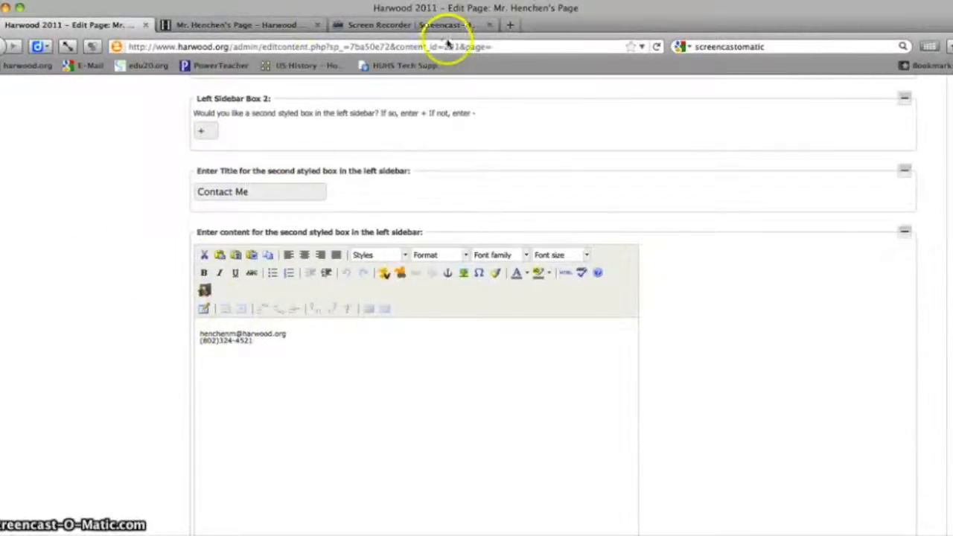
{"action": "left_click", "coordinate": [246, 25]}
{"action": "scroll", "coordinate": [121, 261], "scroll_direction": "down", "scroll_amount": 7}
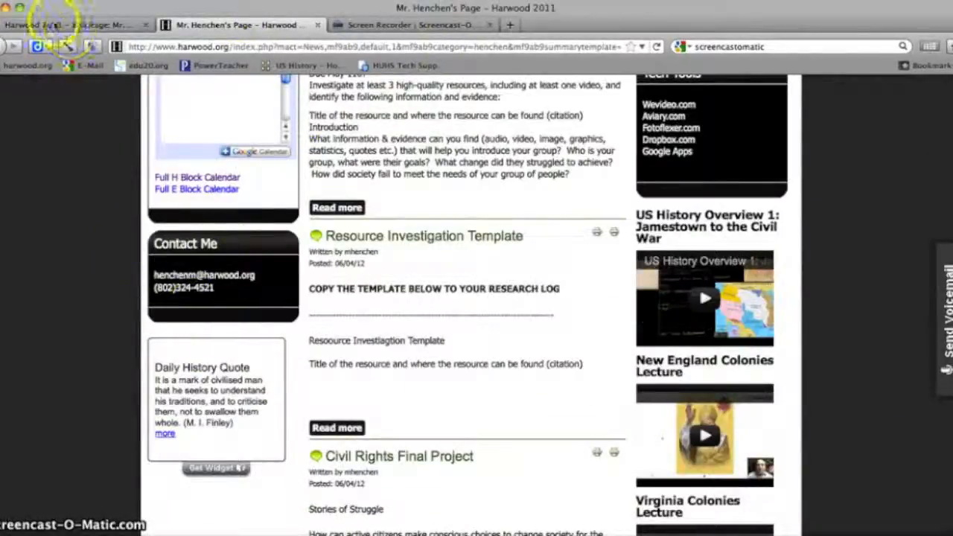
Return to the edit form and examine the non-stylized content area for the left sidebar
{"action": "left_click", "coordinate": [54, 25]}
{"action": "scroll", "coordinate": [95, 196], "scroll_direction": "down", "scroll_amount": 6}
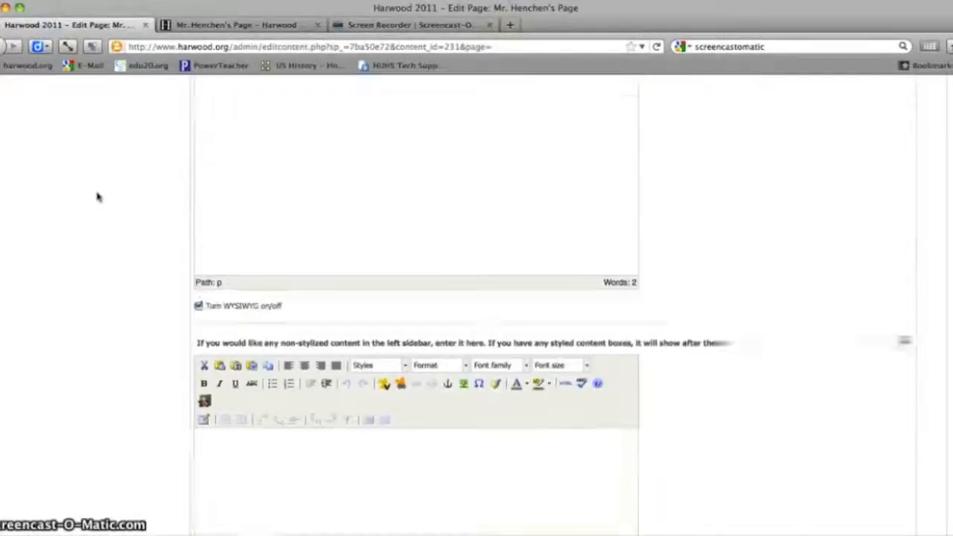
{"action": "scroll", "coordinate": [91, 227], "scroll_direction": "down", "scroll_amount": 4}
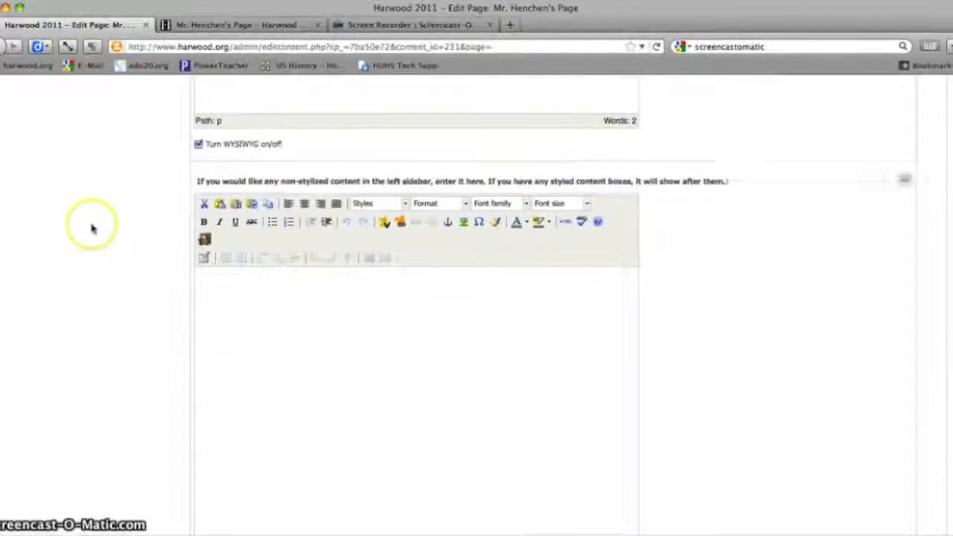
In the right sidebar options, add a "New Link" line below Khan Academy Videos on History in the Useful Links content
{"action": "scroll", "coordinate": [91, 228], "scroll_direction": "up", "scroll_amount": 10}
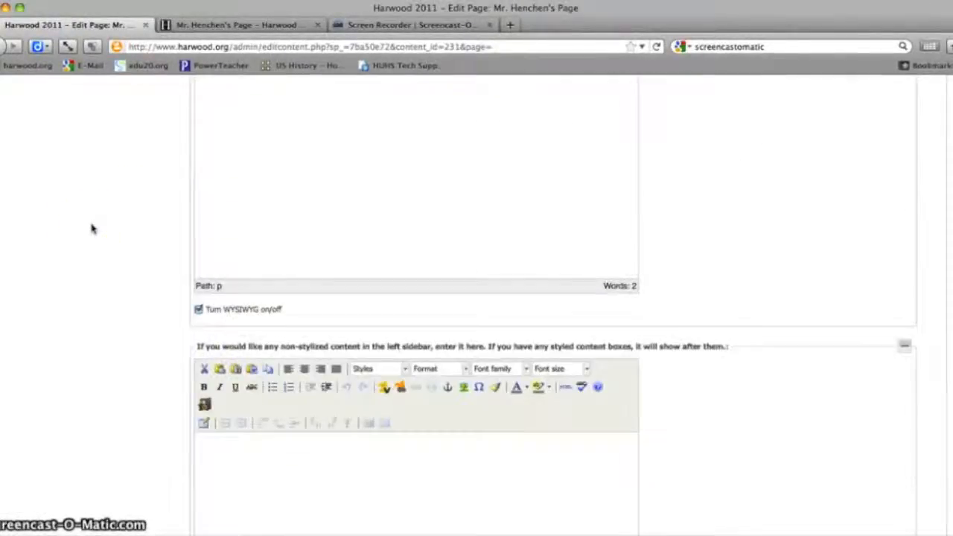
{"action": "scroll", "coordinate": [92, 228], "scroll_direction": "up", "scroll_amount": 12}
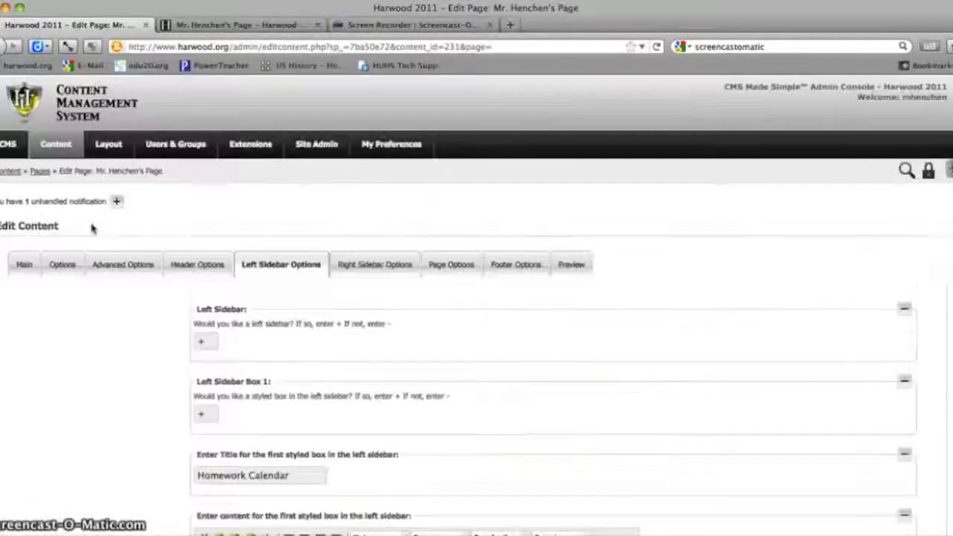
{"action": "left_click", "coordinate": [358, 186]}
{"action": "left_click", "coordinate": [376, 262]}
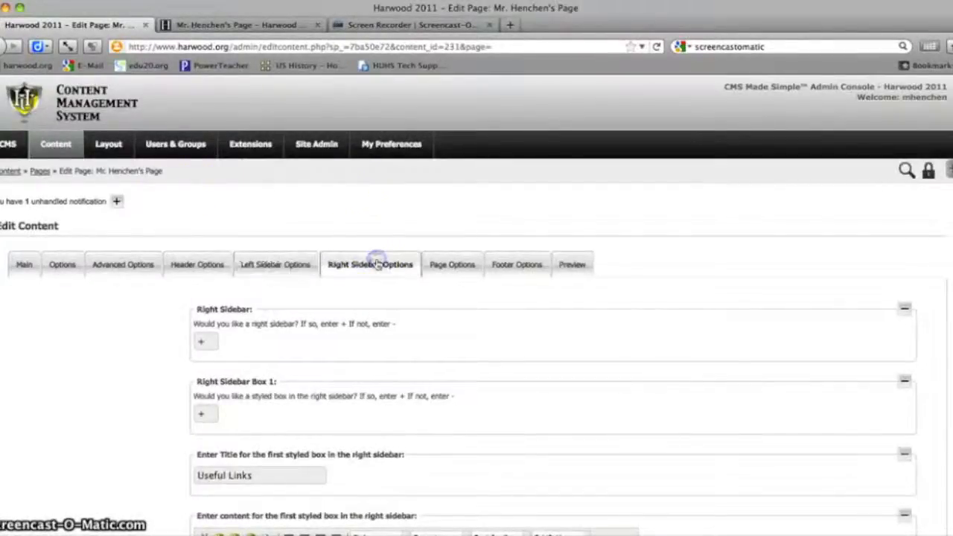
{"action": "scroll", "coordinate": [43, 343], "scroll_direction": "down", "scroll_amount": 4}
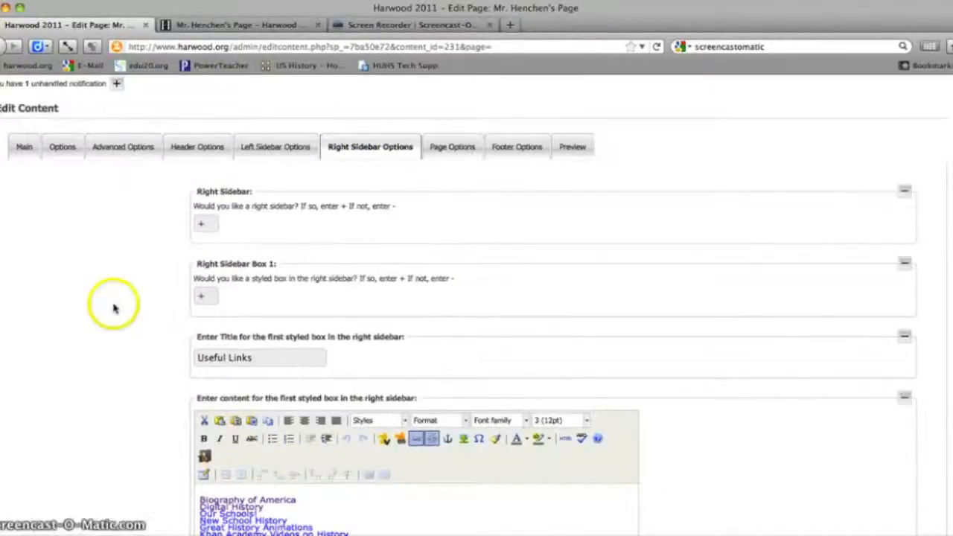
{"action": "left_click", "coordinate": [360, 427]}
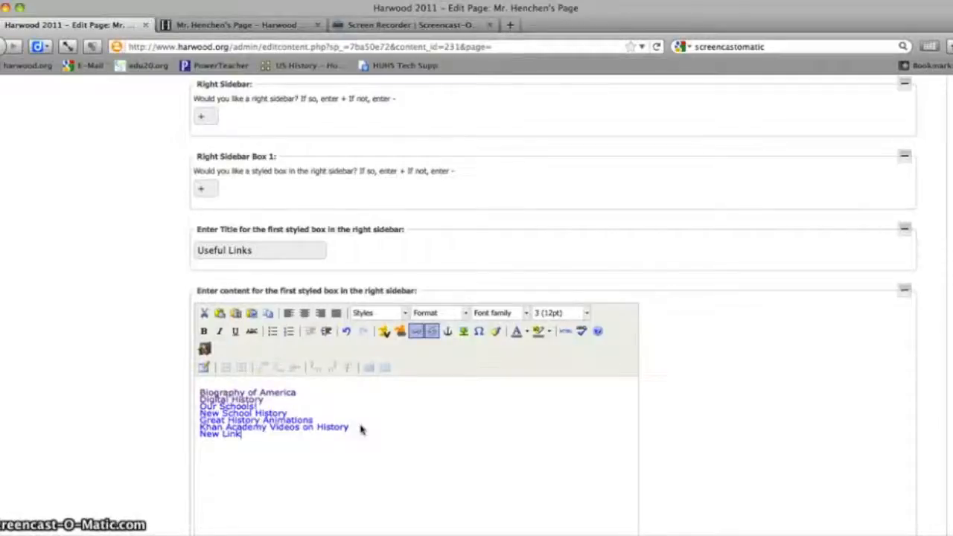
{"action": "left_click", "coordinate": [224, 434]}
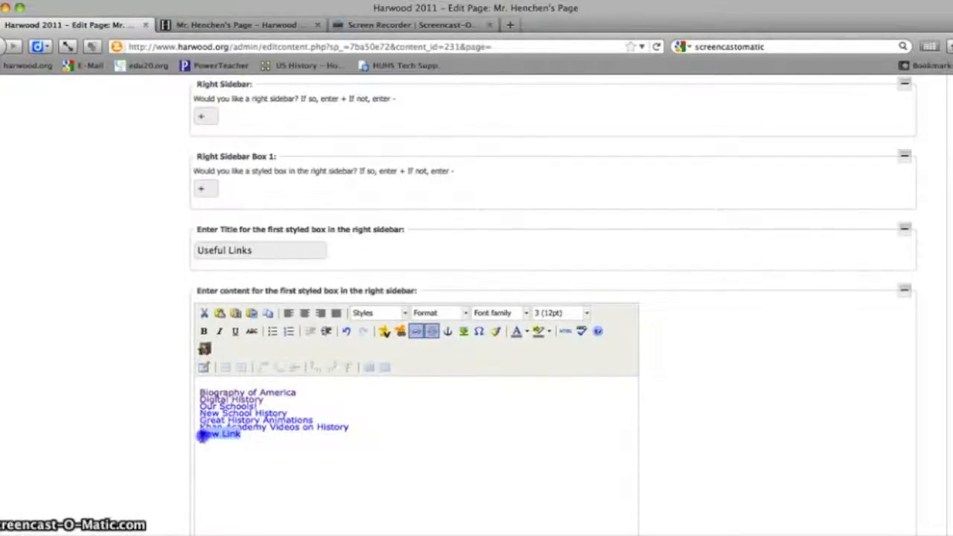
{"action": "left_click", "coordinate": [416, 331]}
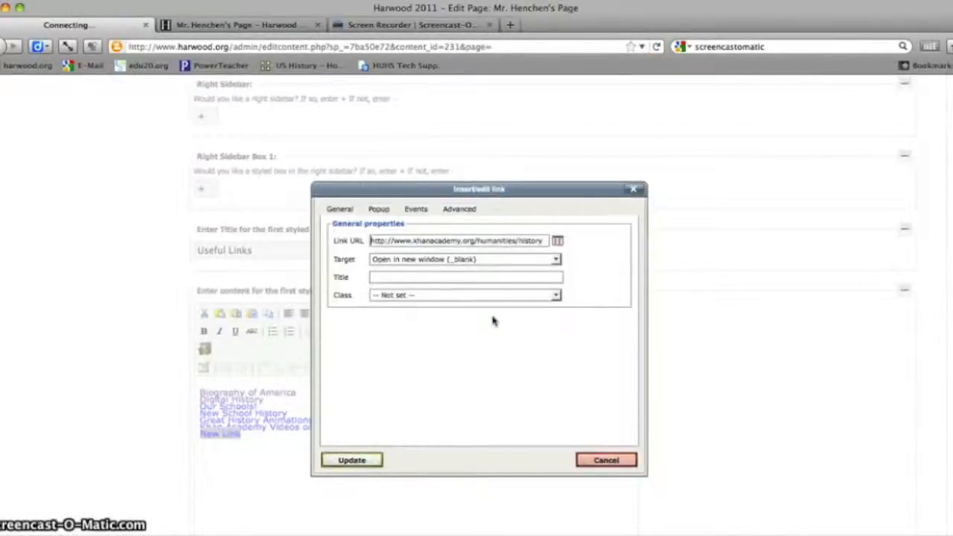
{"action": "triple_click", "coordinate": [474, 241]}
{"action": "type", "text": "www."}
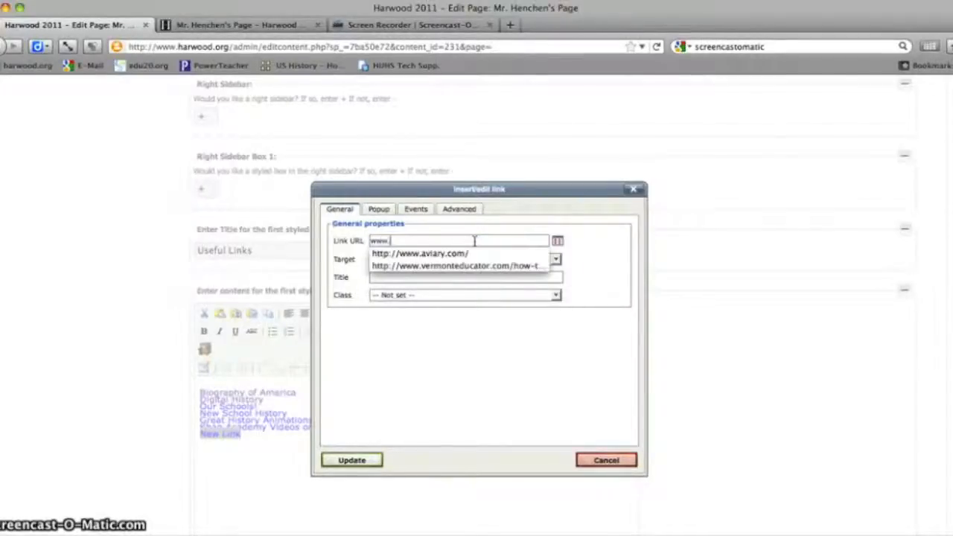
{"action": "type", "text": "google.com"}
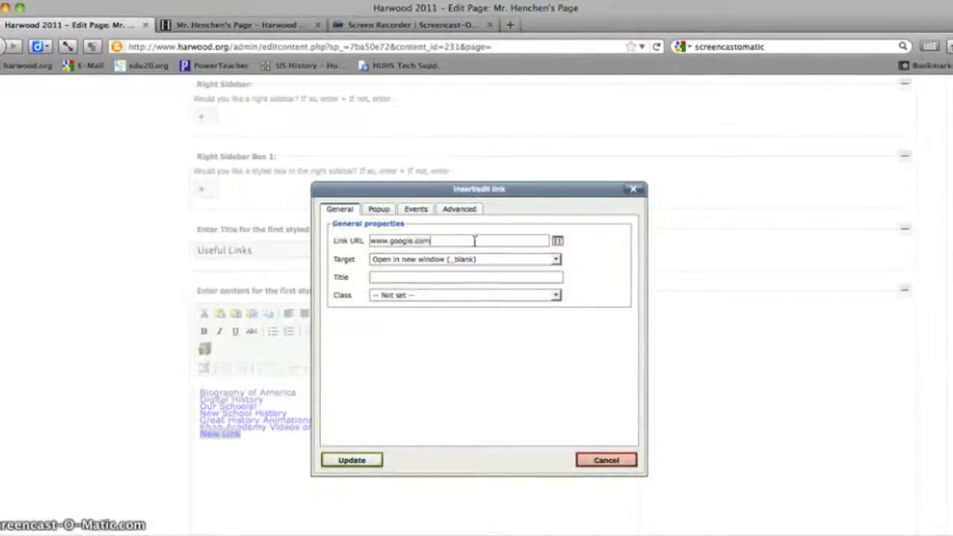
{"action": "left_click", "coordinate": [346, 460]}
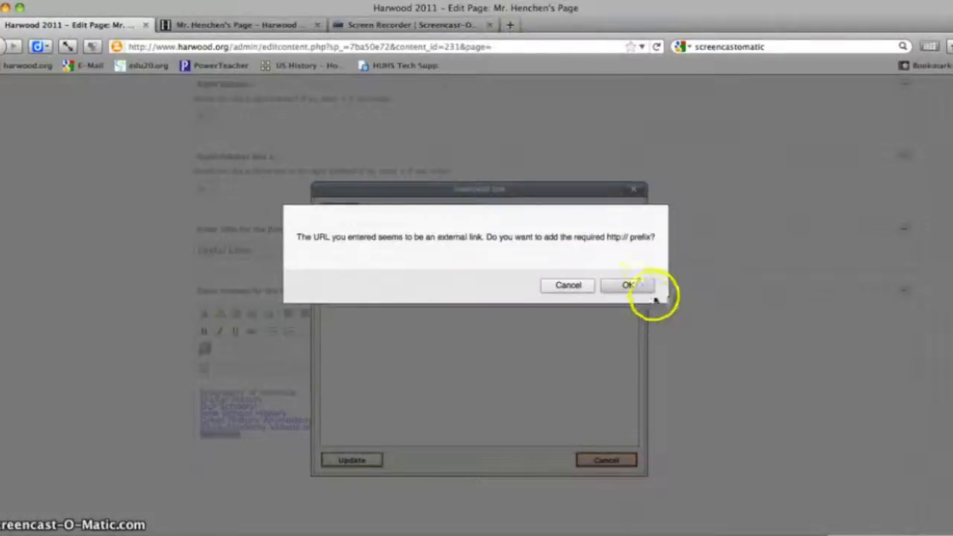
{"action": "left_click", "coordinate": [631, 285]}
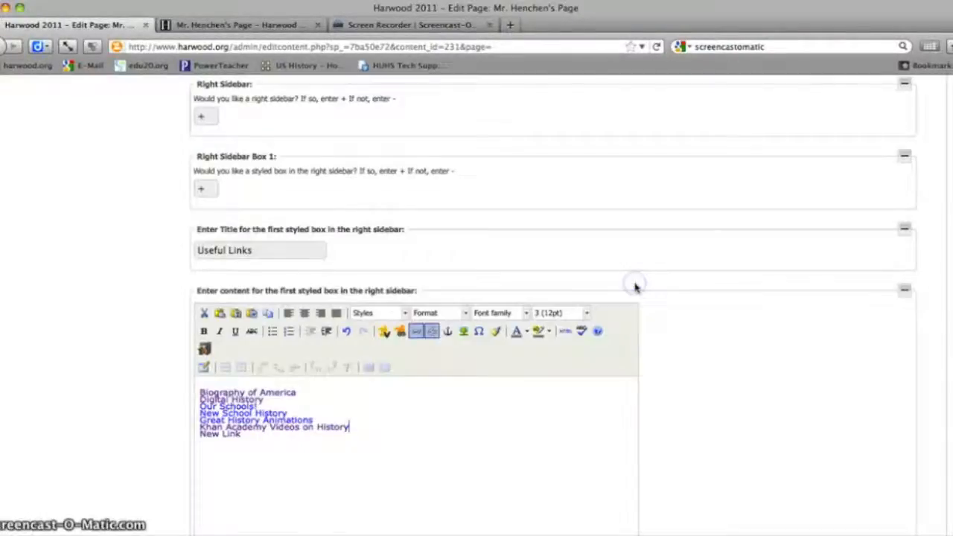
Look over the second right sidebar box's settings and link content, down to the non-stylized content area below it
{"action": "scroll", "coordinate": [72, 374], "scroll_direction": "down", "scroll_amount": 5}
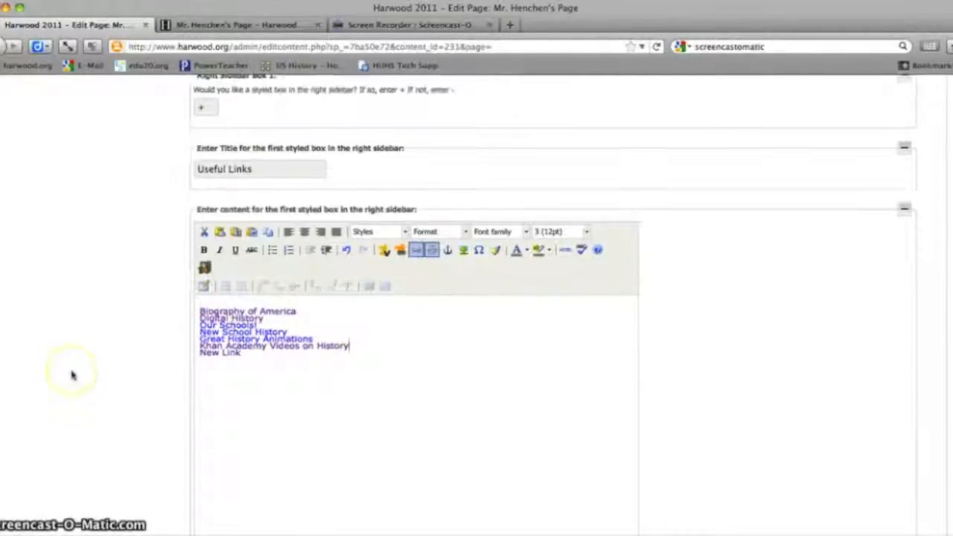
{"action": "scroll", "coordinate": [72, 375], "scroll_direction": "down", "scroll_amount": 10}
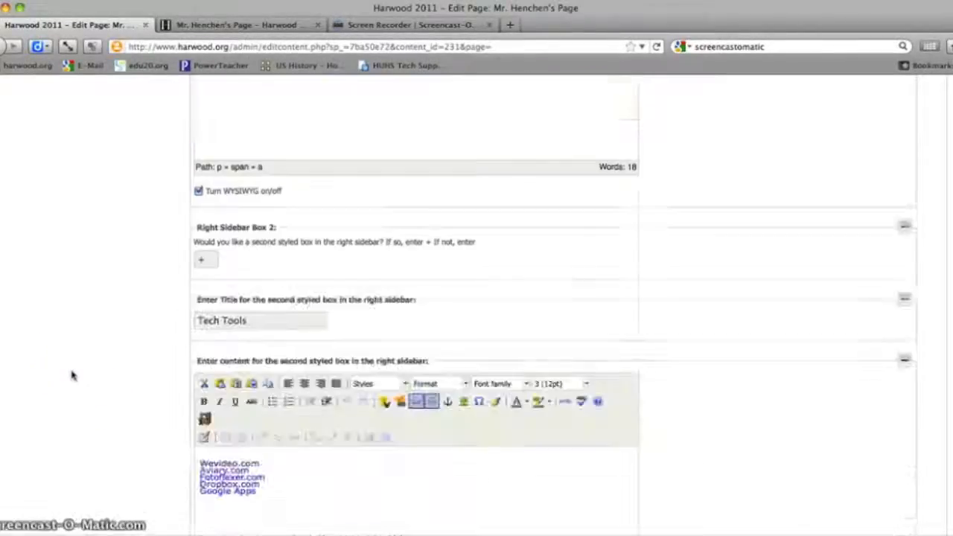
{"action": "scroll", "coordinate": [73, 374], "scroll_direction": "down", "scroll_amount": 2}
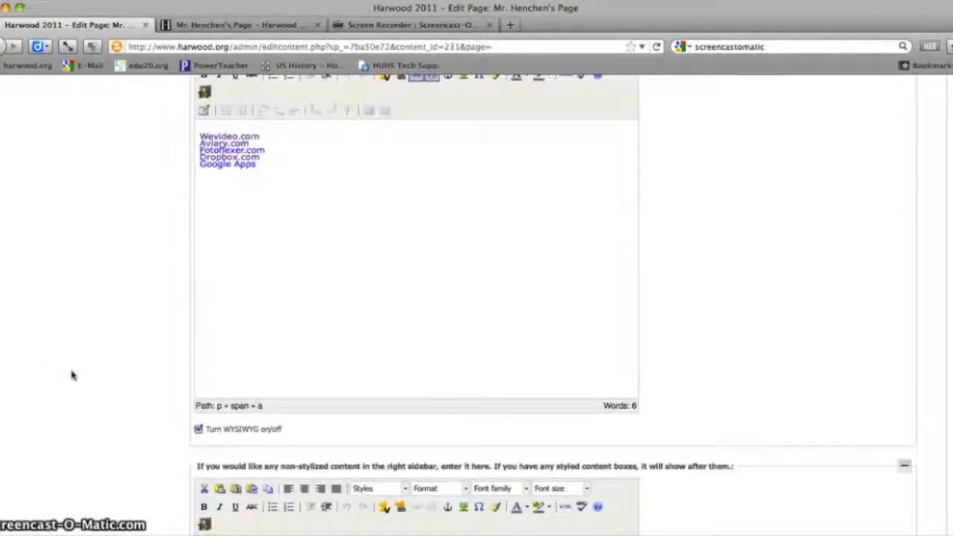
{"action": "left_click", "coordinate": [87, 289]}
{"action": "scroll", "coordinate": [88, 290], "scroll_direction": "down", "scroll_amount": 3}
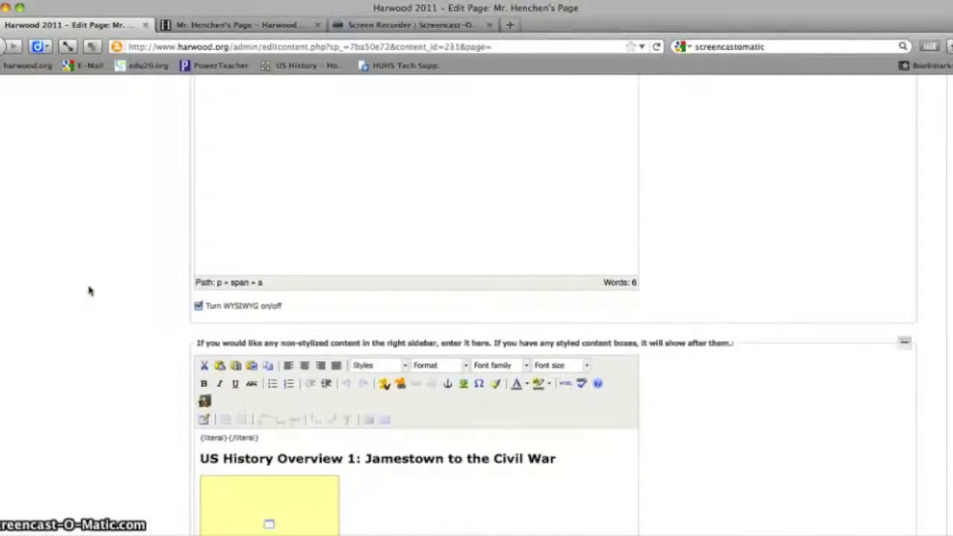
{"action": "scroll", "coordinate": [88, 290], "scroll_direction": "down", "scroll_amount": 1}
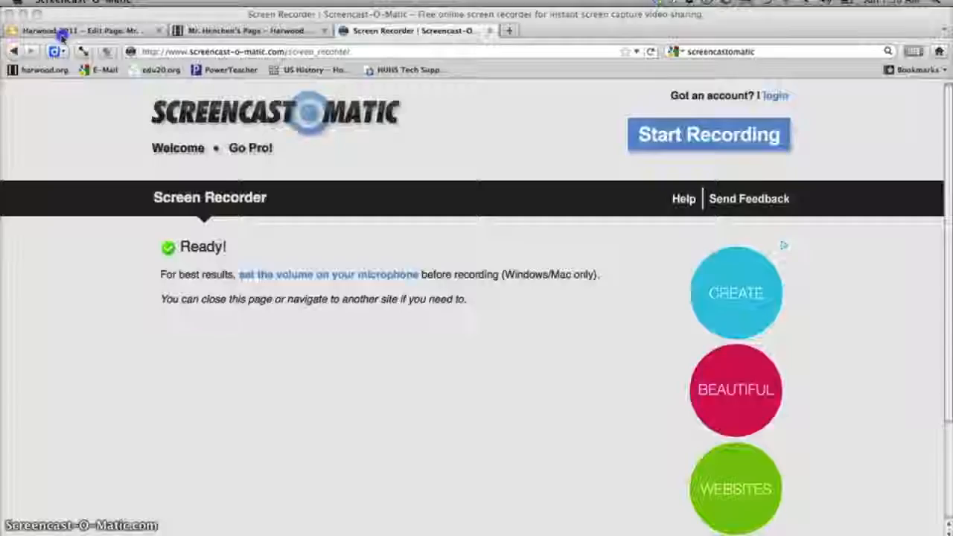
Return to the teacher page's edit form and review the Useful Links content against the Right Sidebar Box 2 section
{"action": "left_click", "coordinate": [62, 33]}
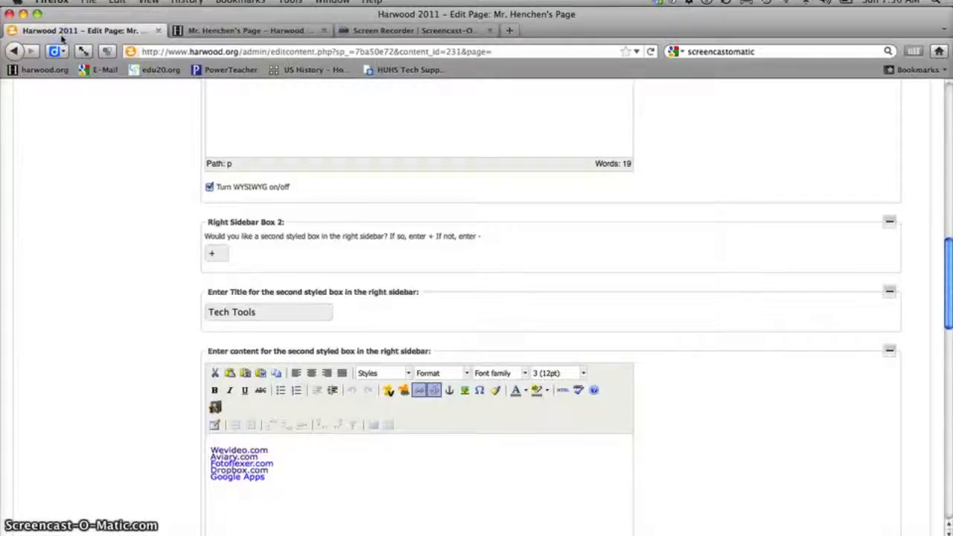
{"action": "left_click", "coordinate": [35, 183]}
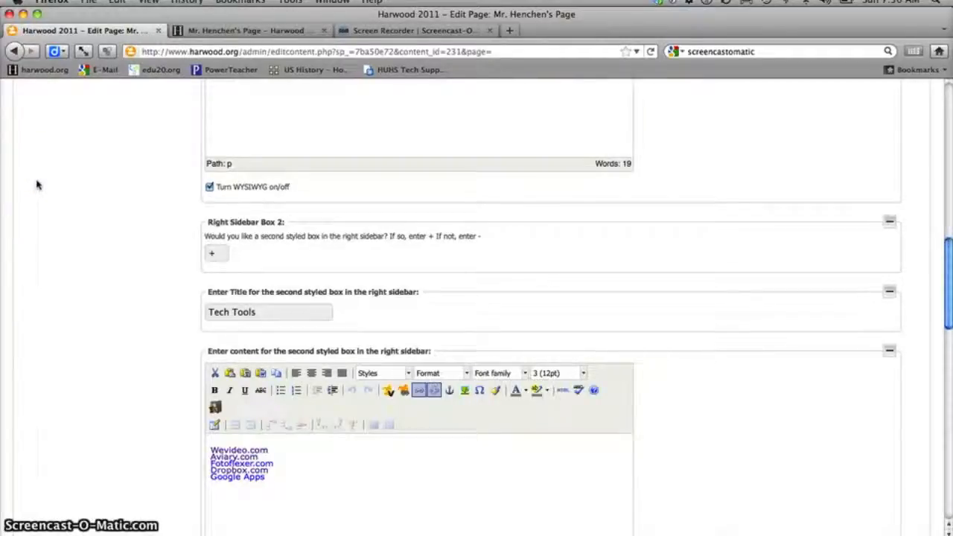
{"action": "scroll", "coordinate": [37, 184], "scroll_direction": "up", "scroll_amount": 5}
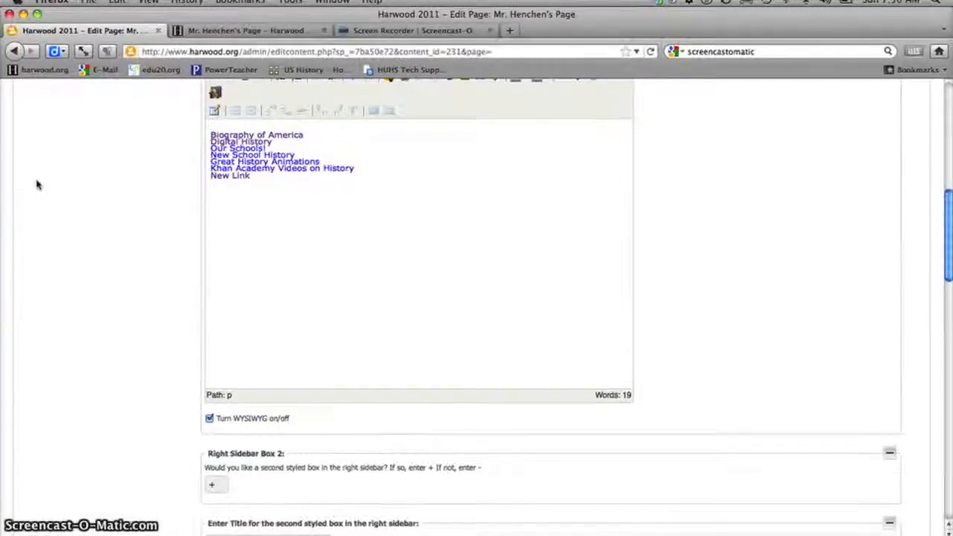
{"action": "scroll", "coordinate": [37, 185], "scroll_direction": "down", "scroll_amount": 5}
{"action": "scroll", "coordinate": [37, 186], "scroll_direction": "up", "scroll_amount": 5}
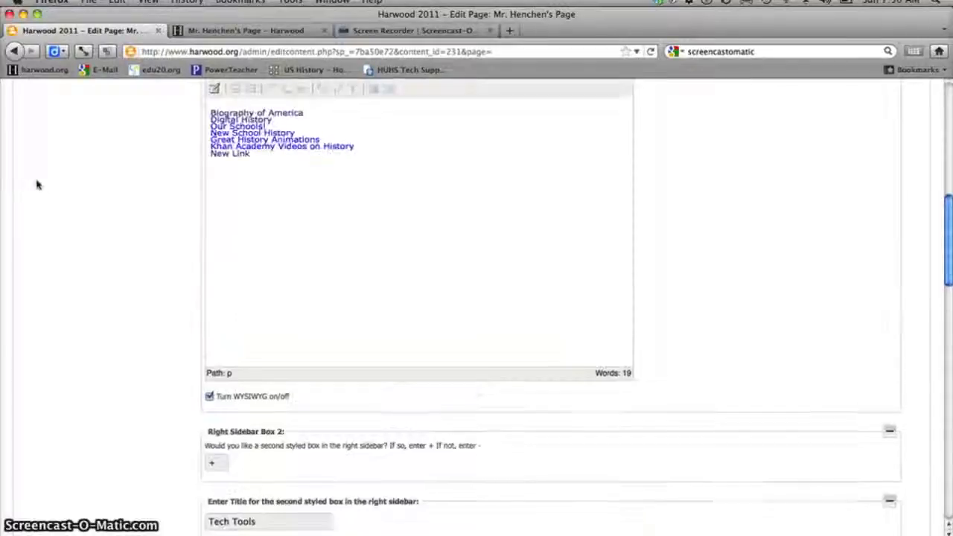
{"action": "scroll", "coordinate": [114, 209], "scroll_direction": "down", "scroll_amount": 5}
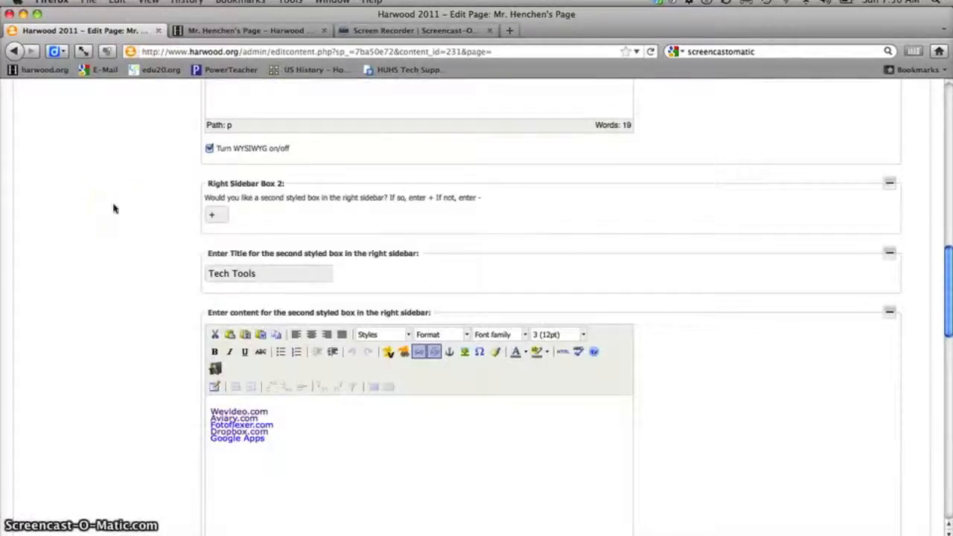
Examine the second right sidebar box's title and links, and compare them with the Tech Tools box on the live page
{"action": "scroll", "coordinate": [145, 266], "scroll_direction": "down", "scroll_amount": 2}
{"action": "left_click", "coordinate": [237, 192]}
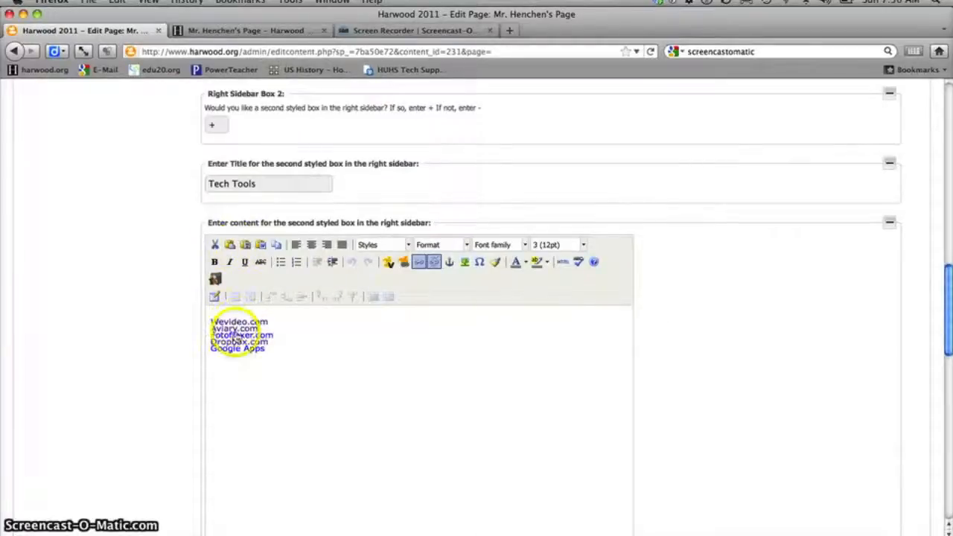
{"action": "left_click", "coordinate": [283, 30]}
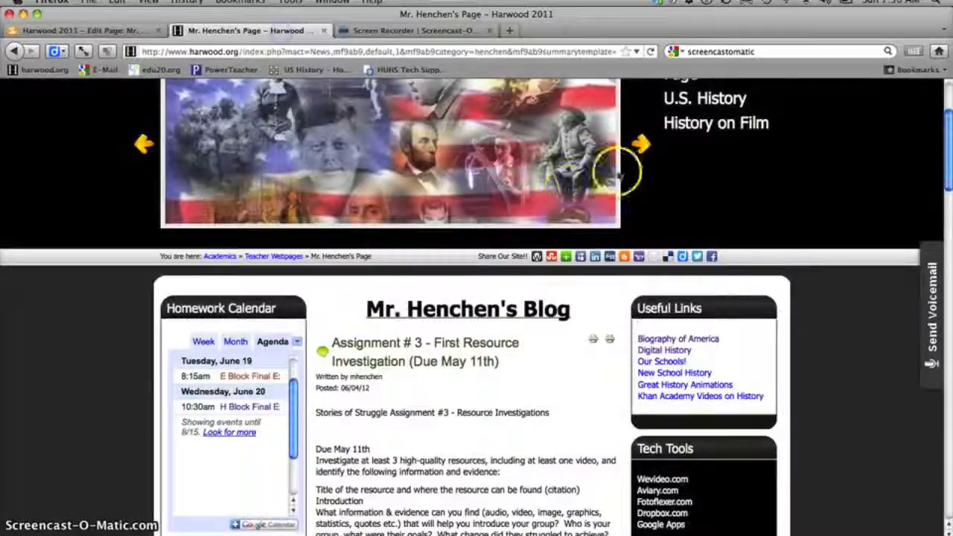
{"action": "scroll", "coordinate": [836, 209], "scroll_direction": "down", "scroll_amount": 5}
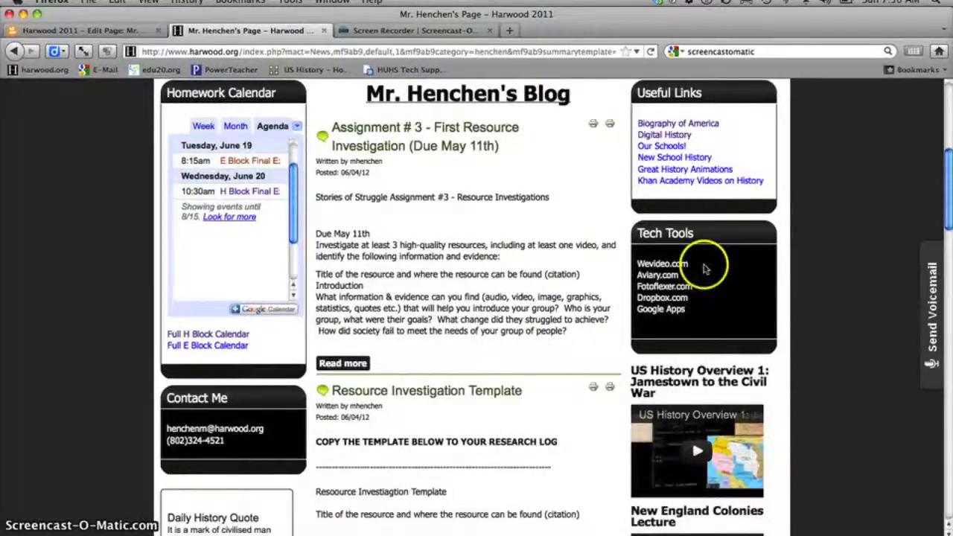
Return to the edit form and examine the headings and embedded videos in the right sidebar's non-stylized content area
{"action": "left_click", "coordinate": [104, 30]}
{"action": "scroll", "coordinate": [84, 260], "scroll_direction": "down", "scroll_amount": 5}
{"action": "scroll", "coordinate": [85, 263], "scroll_direction": "down", "scroll_amount": 5}
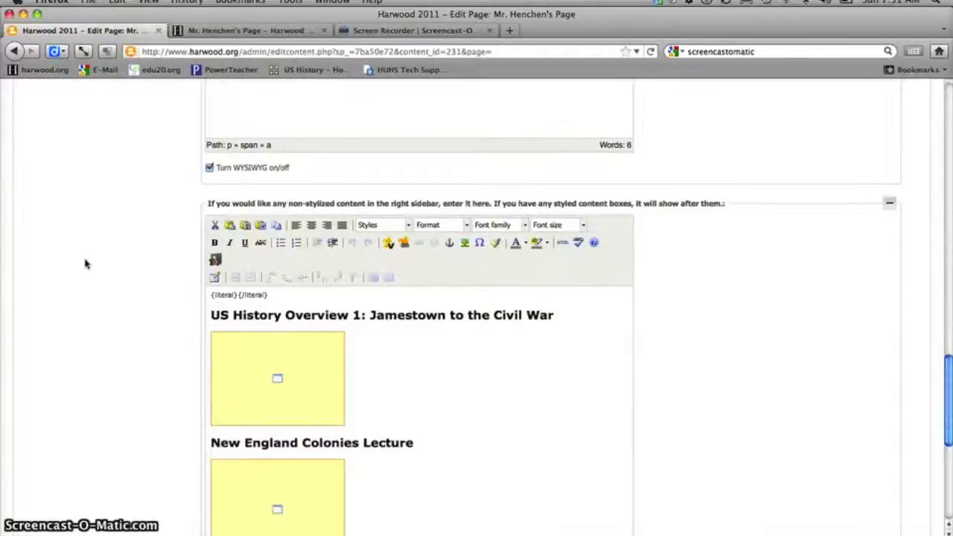
{"action": "scroll", "coordinate": [84, 263], "scroll_direction": "down", "scroll_amount": 2}
{"action": "scroll", "coordinate": [84, 263], "scroll_direction": "down", "scroll_amount": 2}
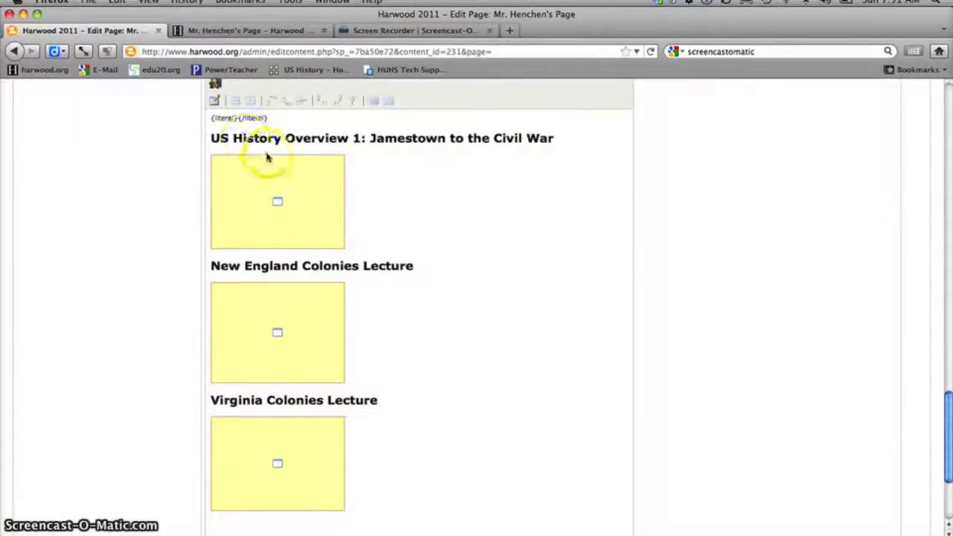
{"action": "scroll", "coordinate": [190, 197], "scroll_direction": "down", "scroll_amount": 3}
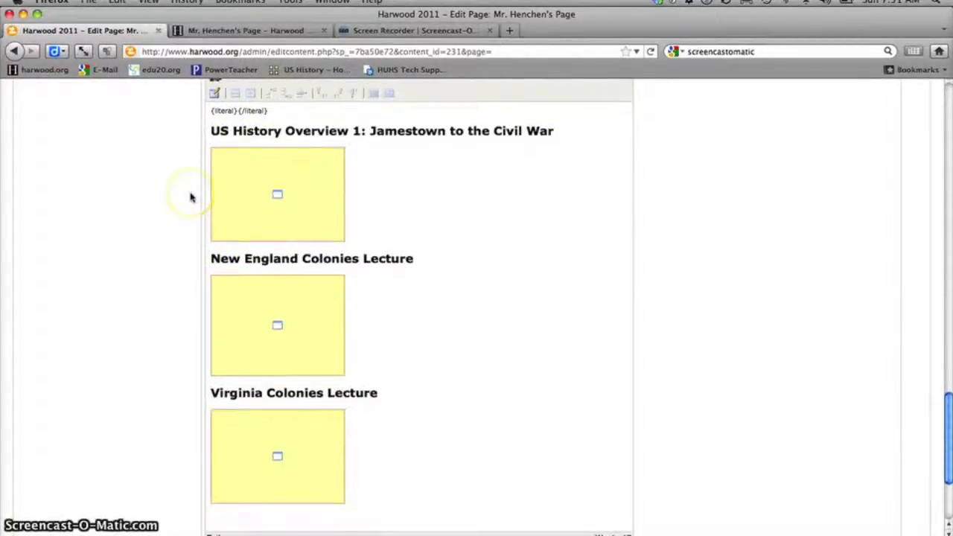
{"action": "scroll", "coordinate": [190, 198], "scroll_direction": "down", "scroll_amount": 1}
Open the page options and examine the sliding content area's switch, title and left content block
{"action": "scroll", "coordinate": [190, 198], "scroll_direction": "up", "scroll_amount": 10}
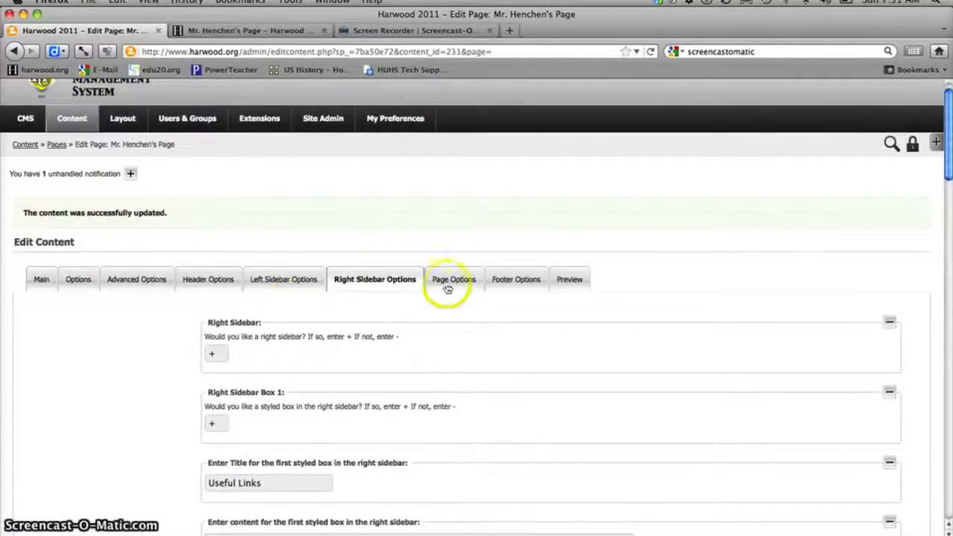
{"action": "left_click", "coordinate": [457, 282]}
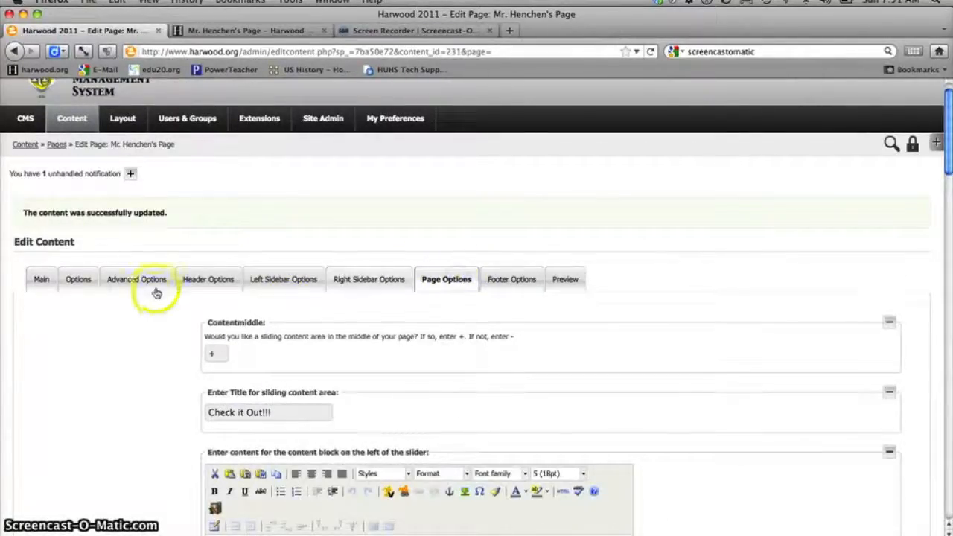
{"action": "scroll", "coordinate": [160, 285], "scroll_direction": "down", "scroll_amount": 3}
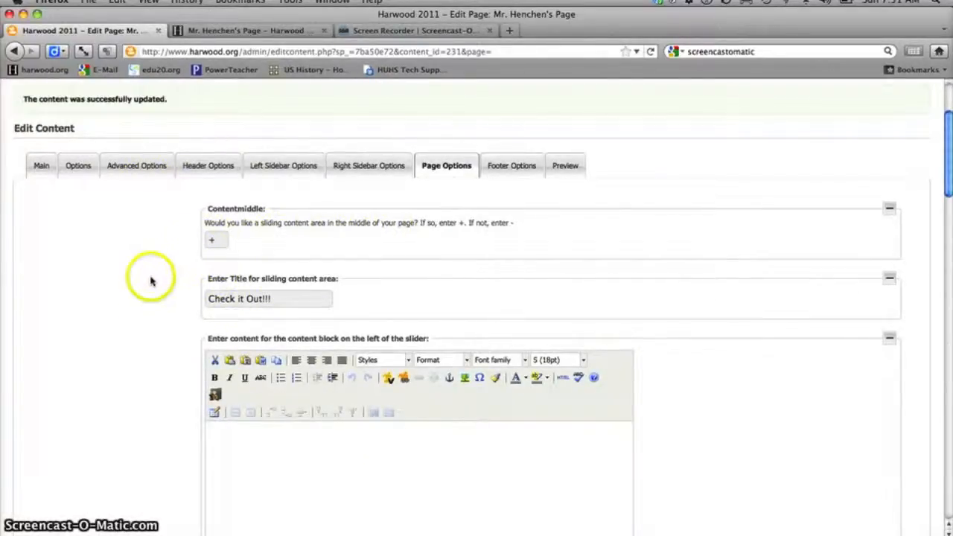
{"action": "left_click", "coordinate": [219, 237]}
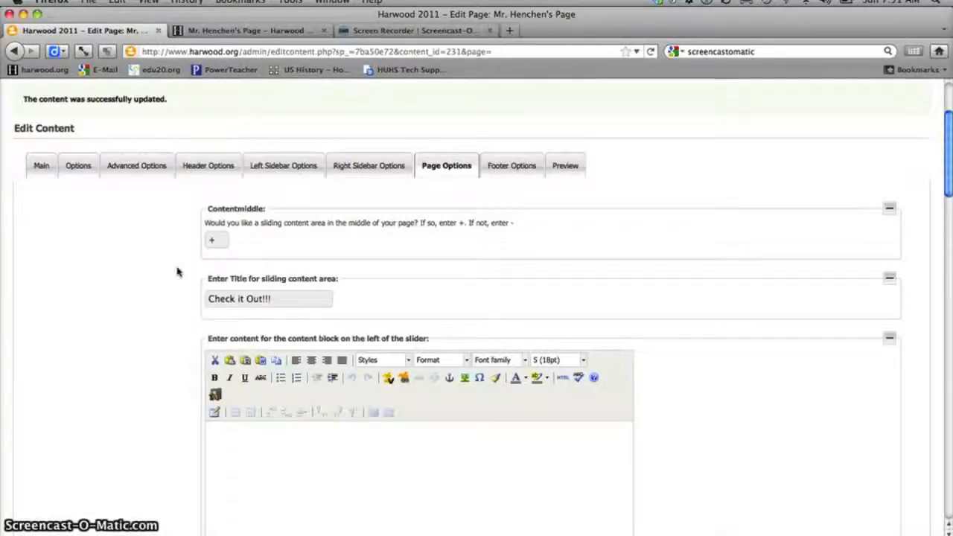
{"action": "scroll", "coordinate": [178, 272], "scroll_direction": "down", "scroll_amount": 5}
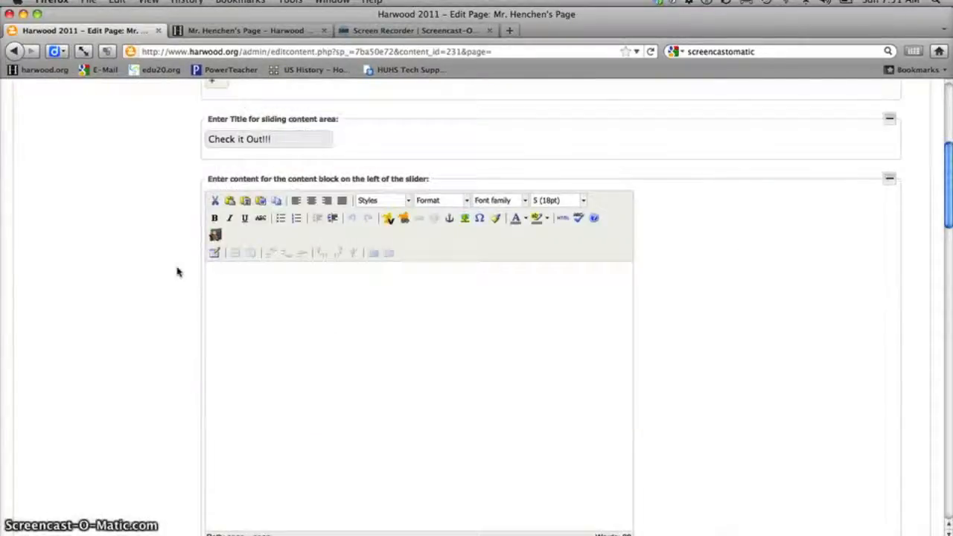
{"action": "scroll", "coordinate": [177, 272], "scroll_direction": "up", "scroll_amount": 3}
View the HTML source of the slider's left content block and close it without changes
{"action": "left_click", "coordinate": [296, 336]}
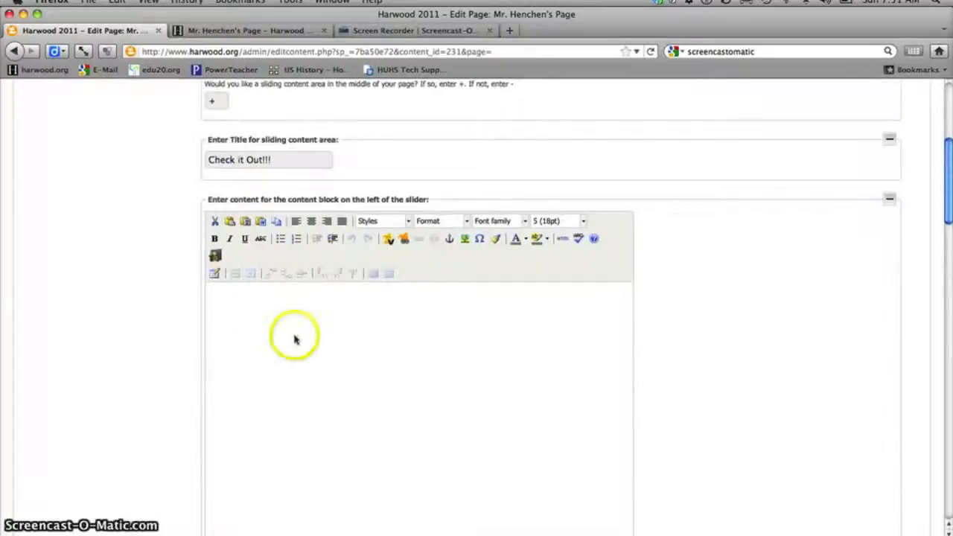
{"action": "left_click", "coordinate": [563, 239]}
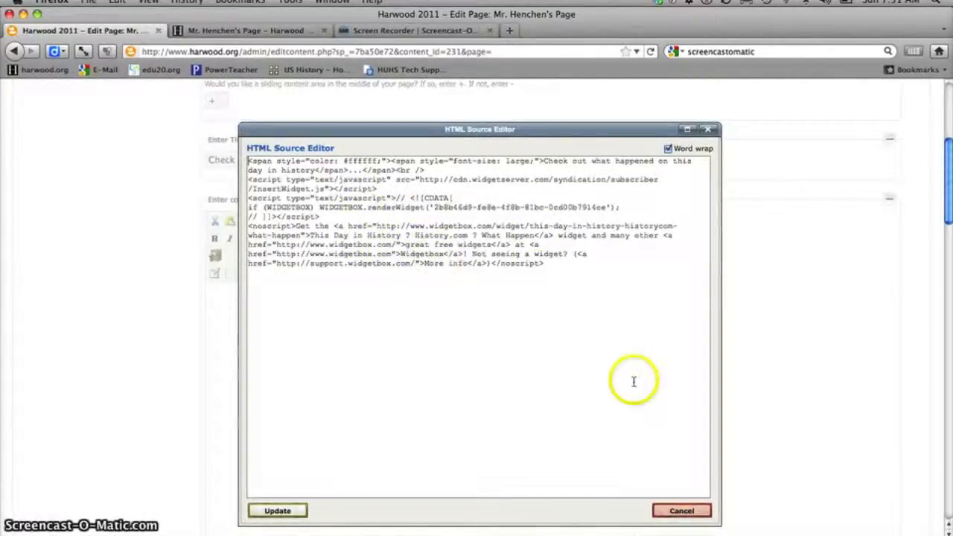
{"action": "left_click", "coordinate": [698, 517]}
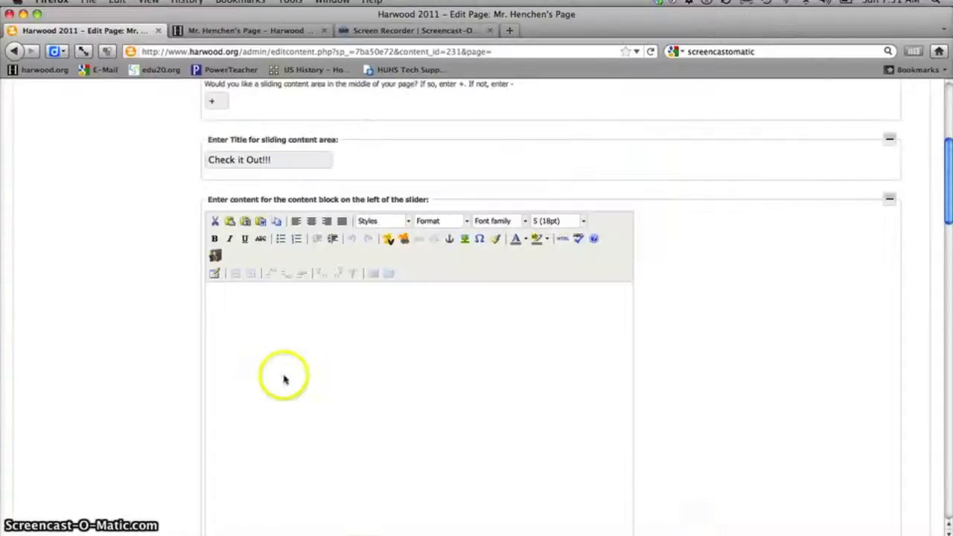
Examine the slider's right content block and the Contentbottom switch for the two bottom content blocks
{"action": "scroll", "coordinate": [62, 260], "scroll_direction": "down", "scroll_amount": 4}
{"action": "scroll", "coordinate": [61, 260], "scroll_direction": "down", "scroll_amount": 3}
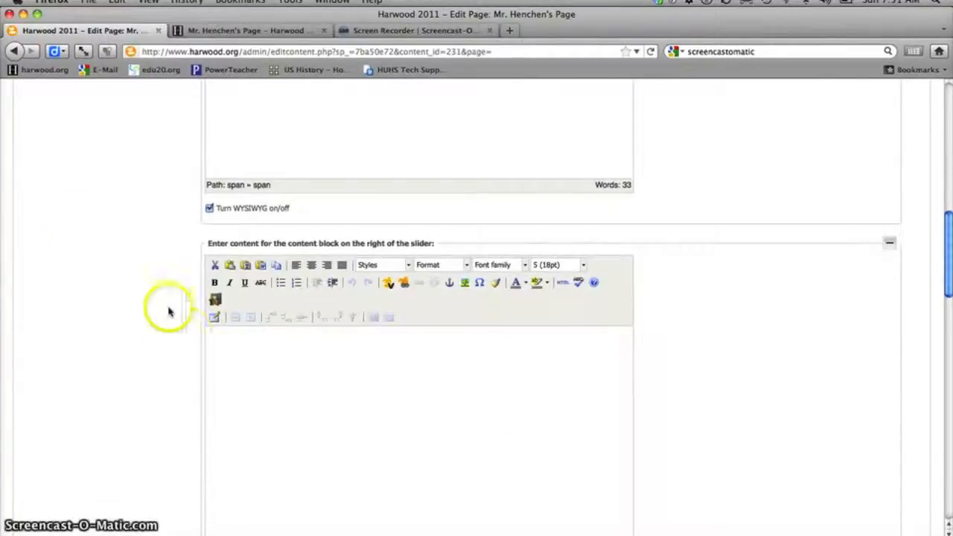
{"action": "scroll", "coordinate": [70, 206], "scroll_direction": "down", "scroll_amount": 3}
{"action": "scroll", "coordinate": [70, 206], "scroll_direction": "down", "scroll_amount": 2}
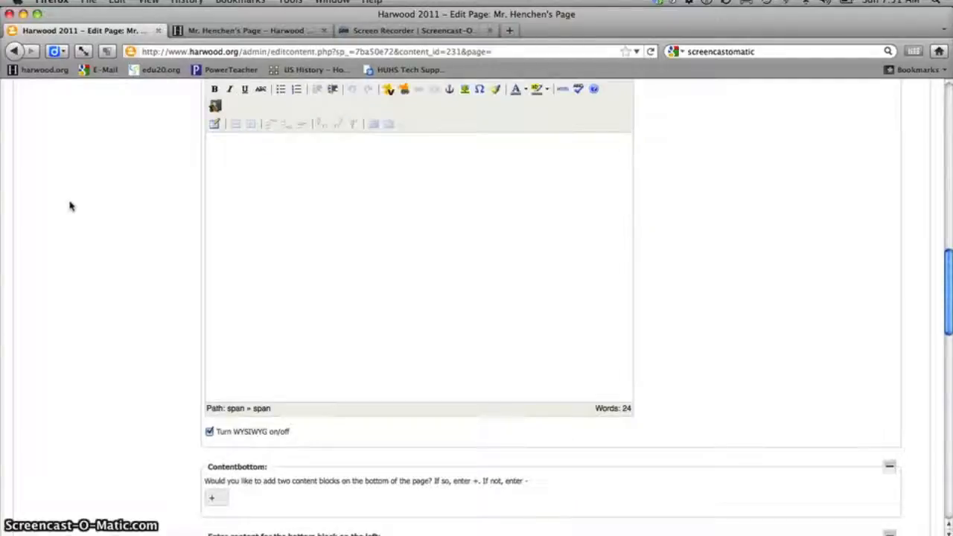
{"action": "scroll", "coordinate": [70, 206], "scroll_direction": "down", "scroll_amount": 3}
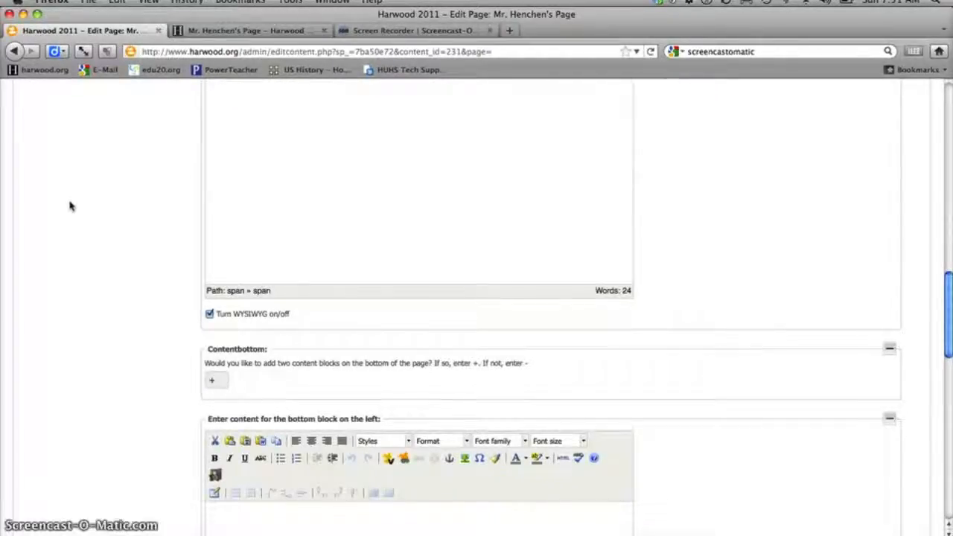
Review the HTML source of the bottom-left content block in the page options, leaving it unchanged
{"action": "scroll", "coordinate": [70, 206], "scroll_direction": "down", "scroll_amount": 3}
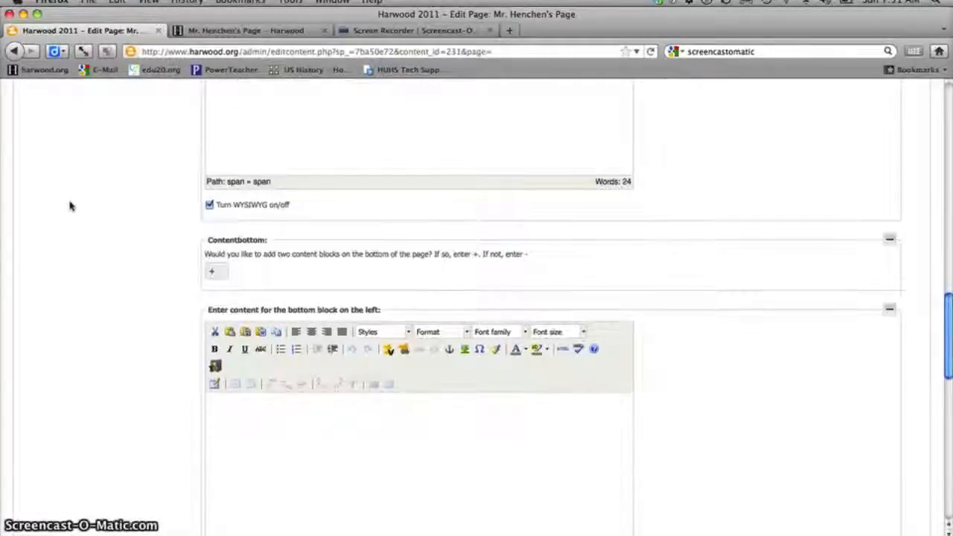
{"action": "scroll", "coordinate": [70, 206], "scroll_direction": "down", "scroll_amount": 2}
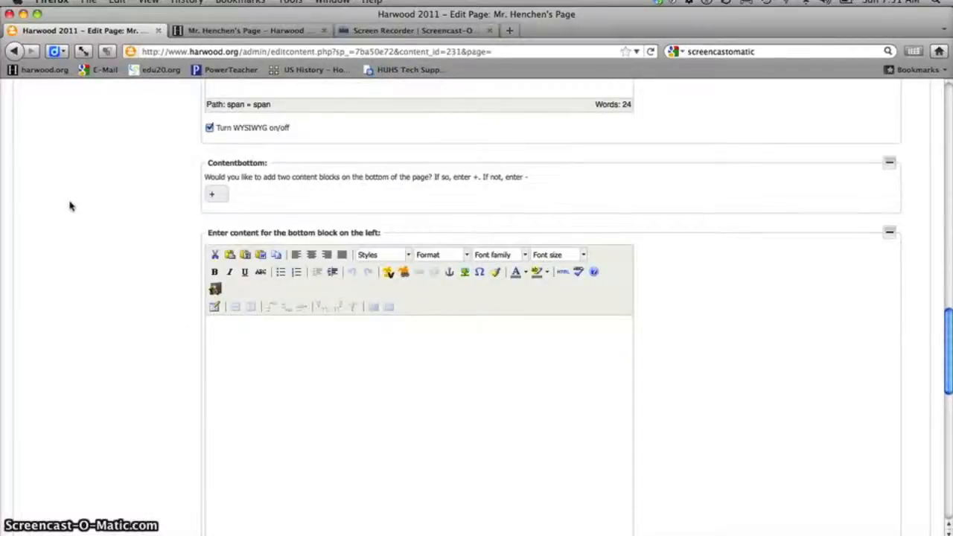
{"action": "scroll", "coordinate": [70, 206], "scroll_direction": "down", "scroll_amount": 2}
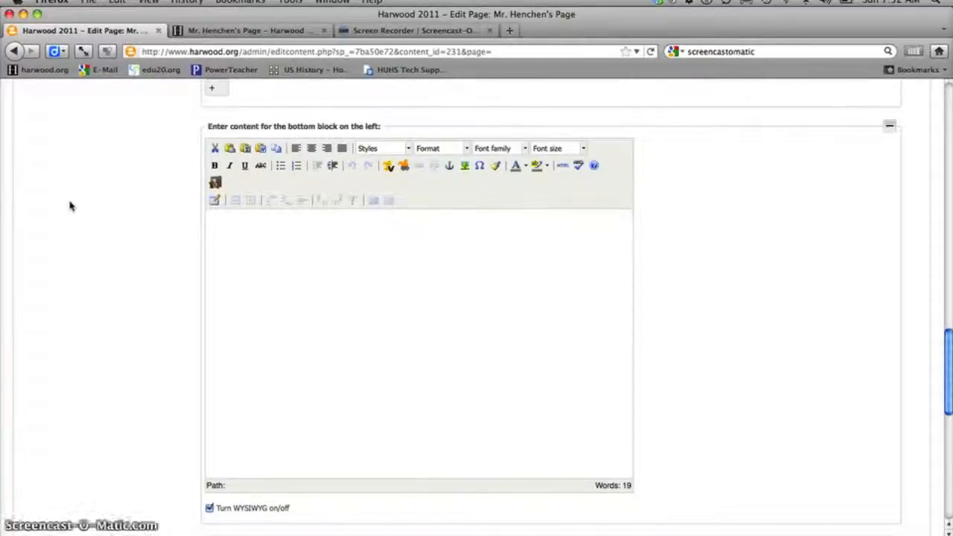
{"action": "scroll", "coordinate": [107, 221], "scroll_direction": "down", "scroll_amount": 5}
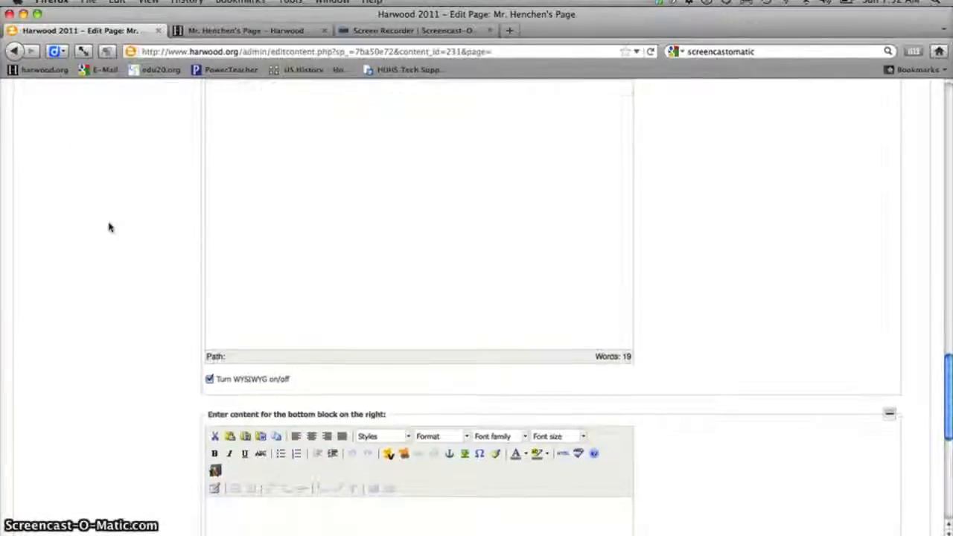
{"action": "scroll", "coordinate": [108, 227], "scroll_direction": "up", "scroll_amount": 3}
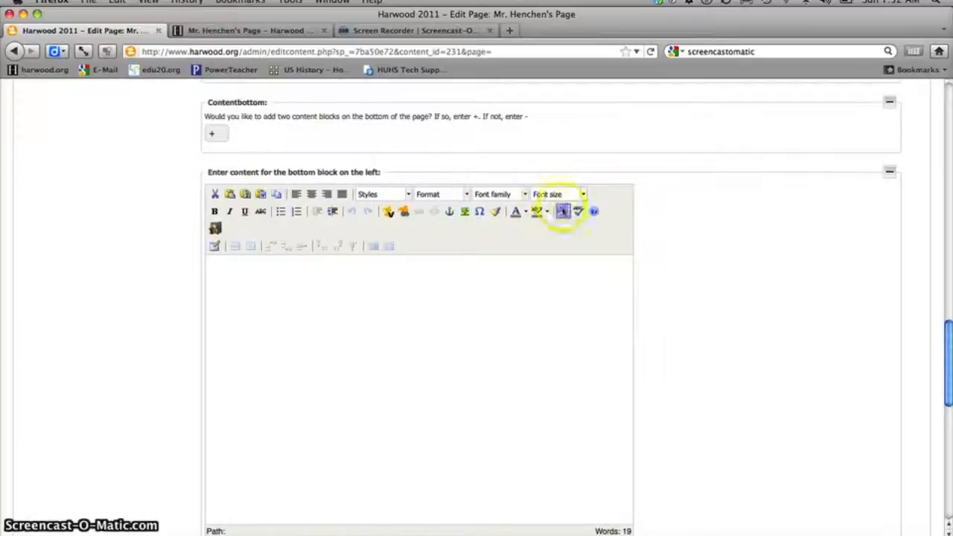
{"action": "left_click", "coordinate": [562, 210]}
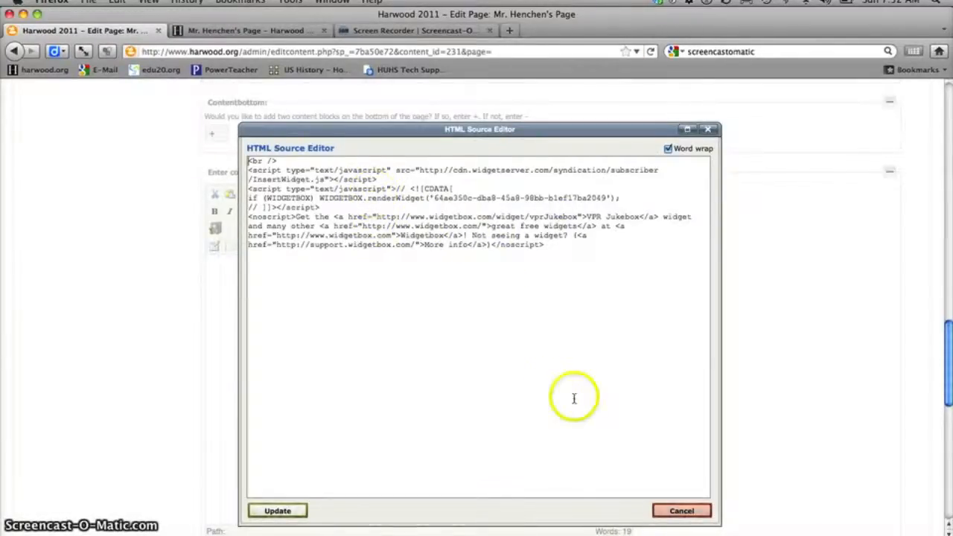
{"action": "left_click", "coordinate": [680, 511]}
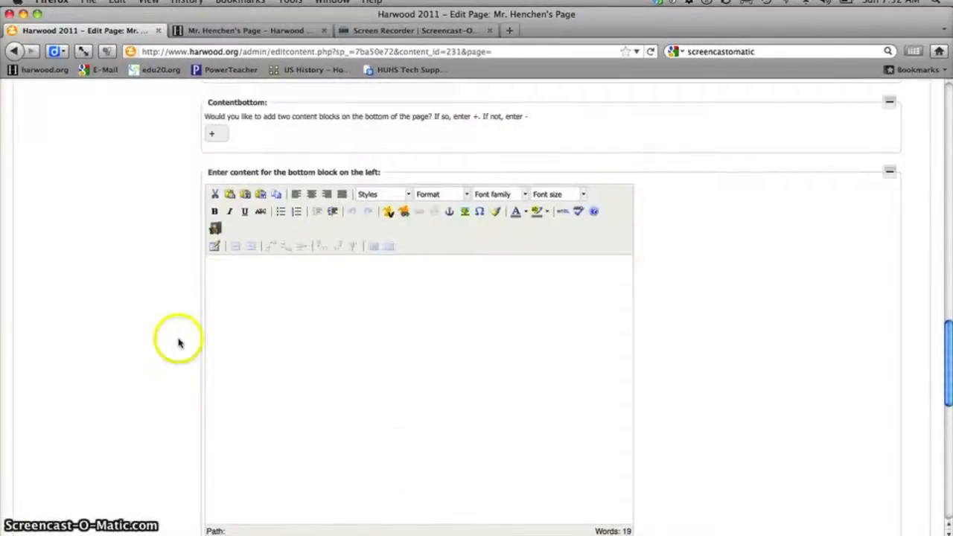
Look over the bottom-right content block and the sliding content area settings in the page options
{"action": "scroll", "coordinate": [104, 295], "scroll_direction": "down", "scroll_amount": 5}
{"action": "scroll", "coordinate": [104, 296], "scroll_direction": "down", "scroll_amount": 6}
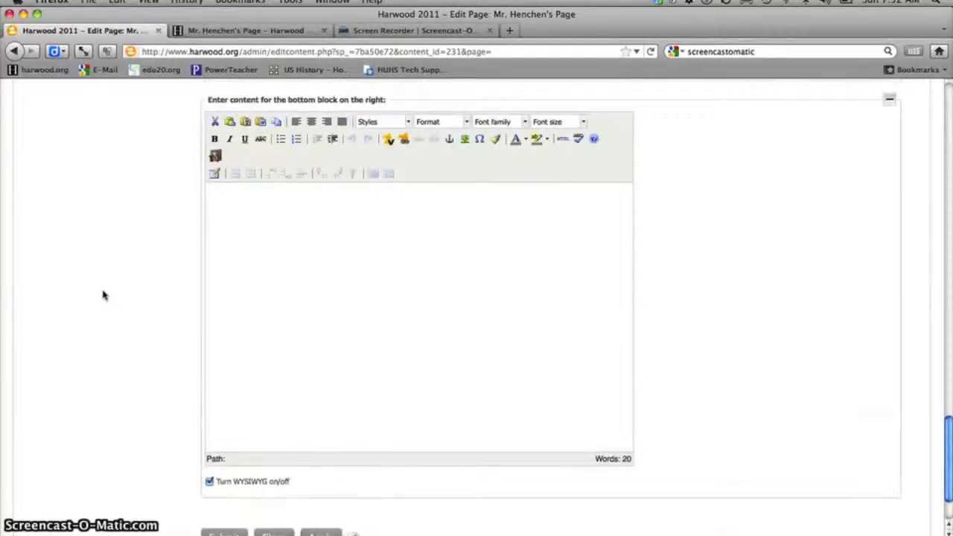
{"action": "scroll", "coordinate": [105, 296], "scroll_direction": "up", "scroll_amount": 15}
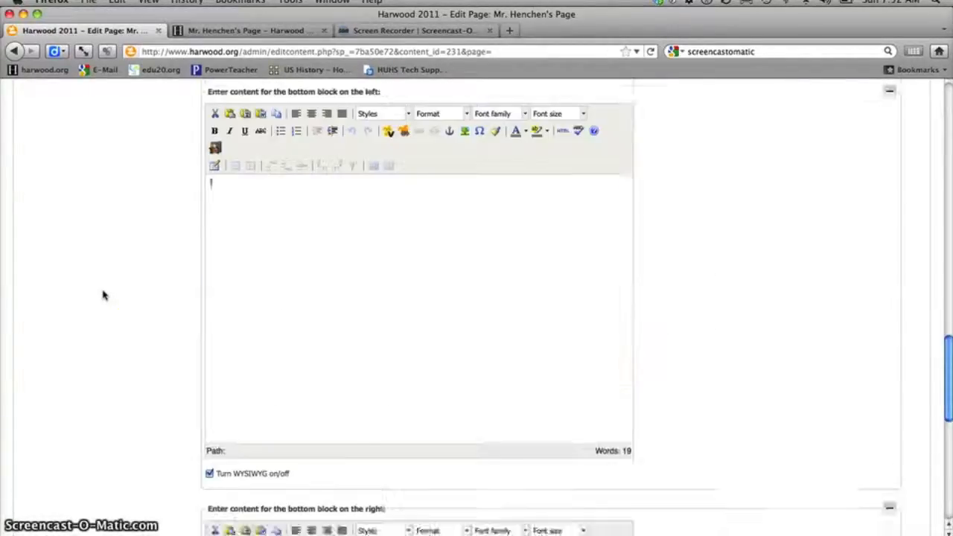
{"action": "scroll", "coordinate": [104, 295], "scroll_direction": "up", "scroll_amount": 15}
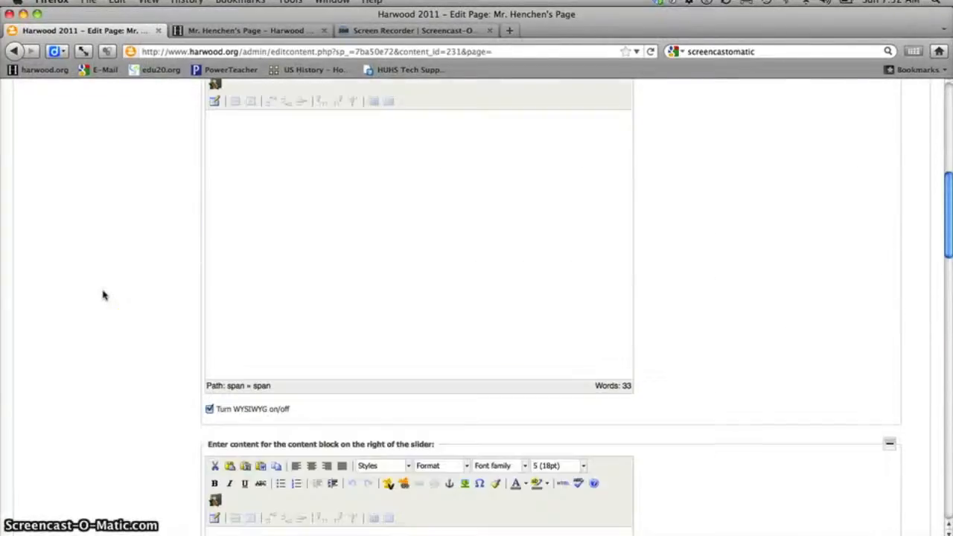
{"action": "scroll", "coordinate": [104, 296], "scroll_direction": "up", "scroll_amount": 5}
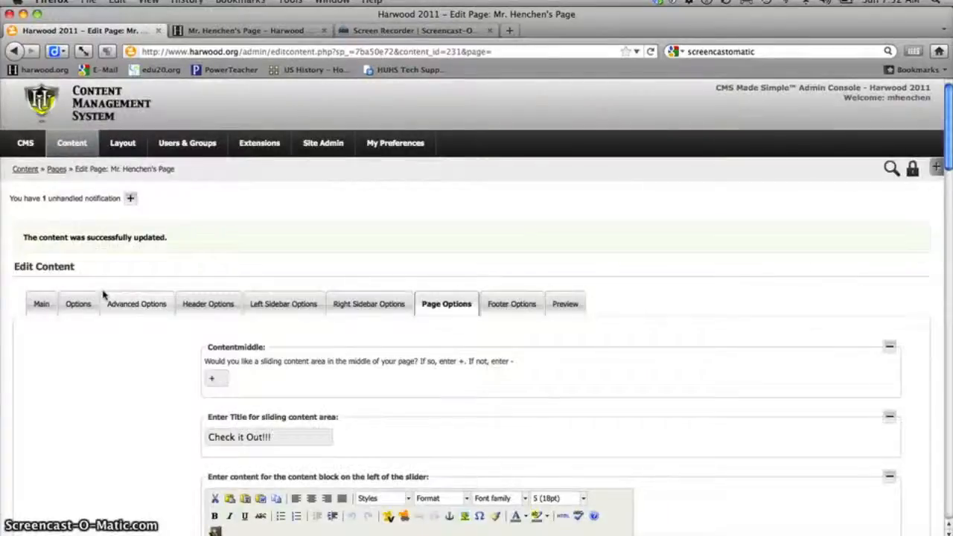
{"action": "scroll", "coordinate": [102, 293], "scroll_direction": "down", "scroll_amount": 8}
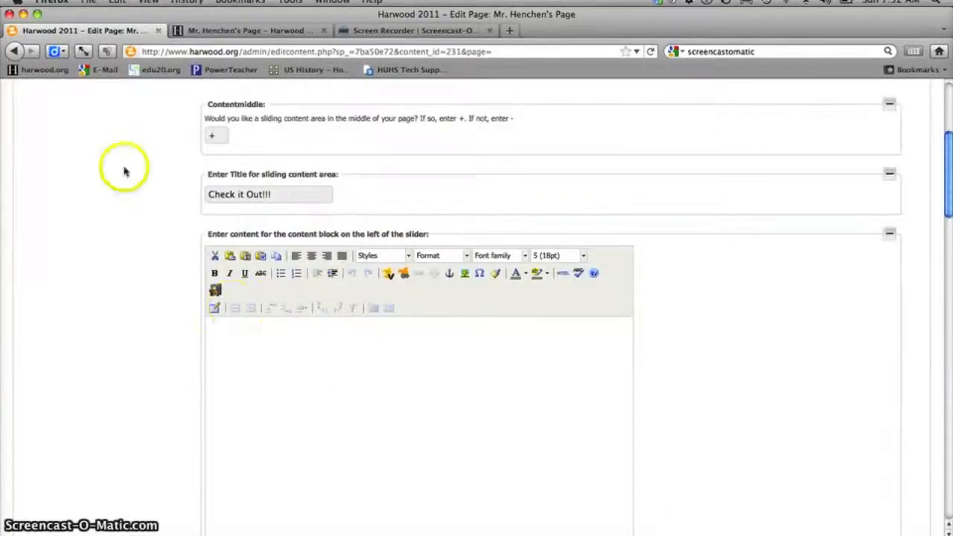
{"action": "scroll", "coordinate": [123, 170], "scroll_direction": "up", "scroll_amount": 4}
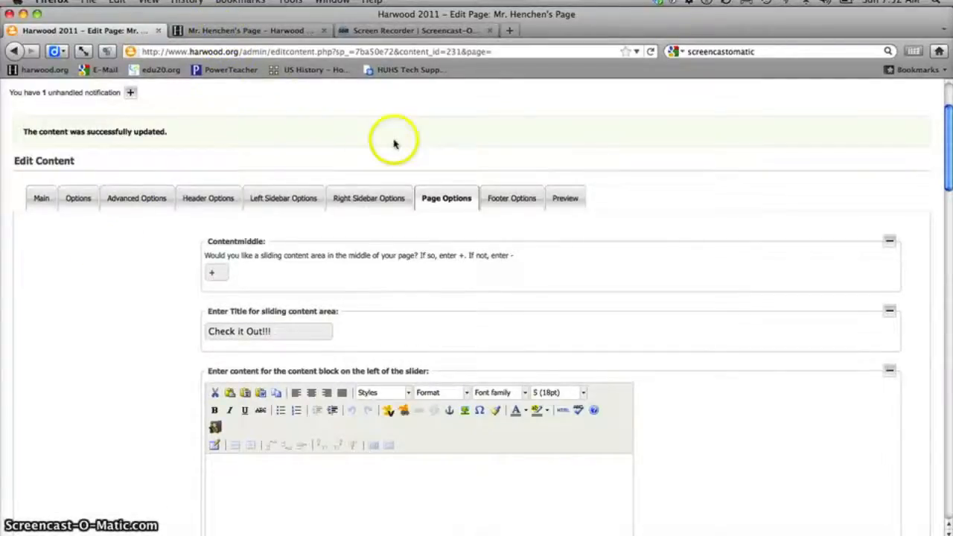
Show the footer options and examine the content of the left, middle and right footer blocks
{"action": "left_click", "coordinate": [514, 198]}
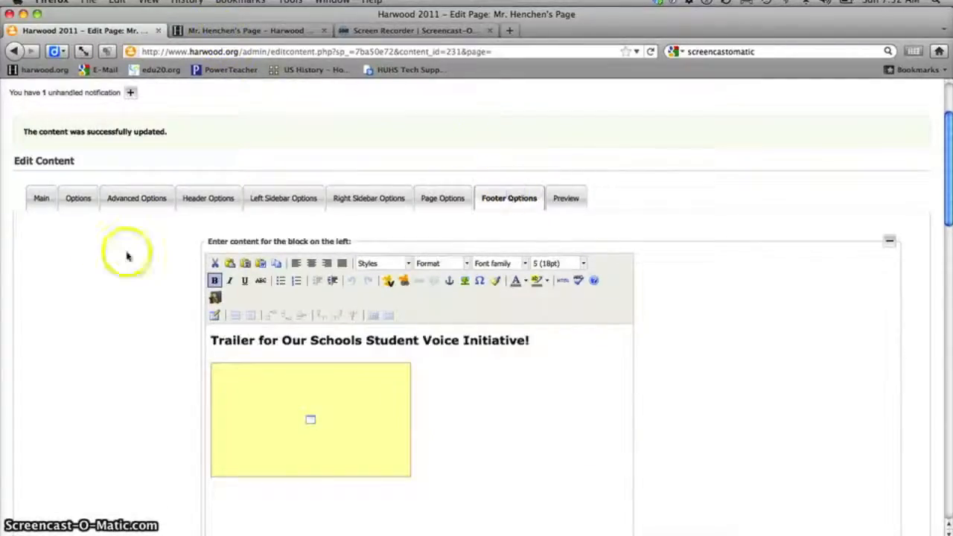
{"action": "scroll", "coordinate": [56, 306], "scroll_direction": "down", "scroll_amount": 2}
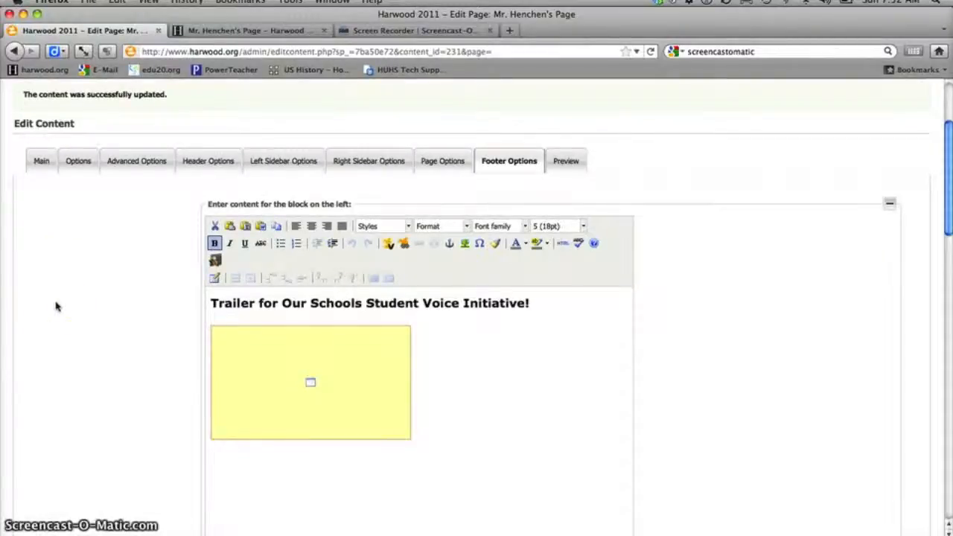
{"action": "scroll", "coordinate": [56, 306], "scroll_direction": "down", "scroll_amount": 3}
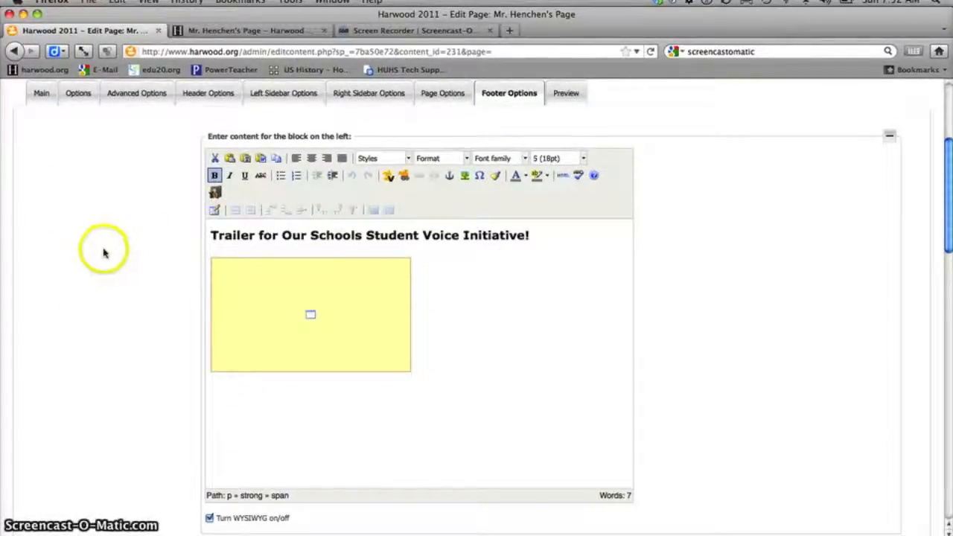
{"action": "scroll", "coordinate": [104, 253], "scroll_direction": "down", "scroll_amount": 10}
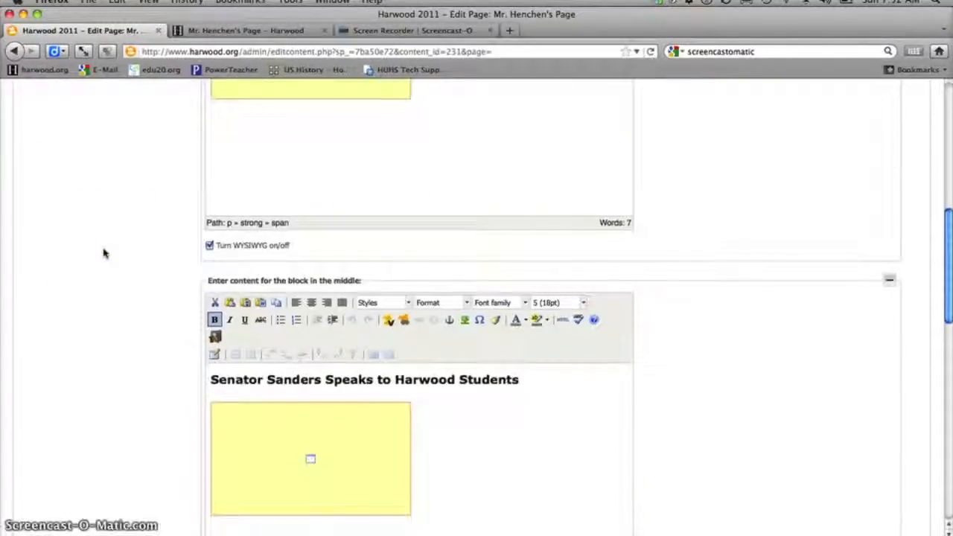
{"action": "scroll", "coordinate": [121, 260], "scroll_direction": "down", "scroll_amount": 10}
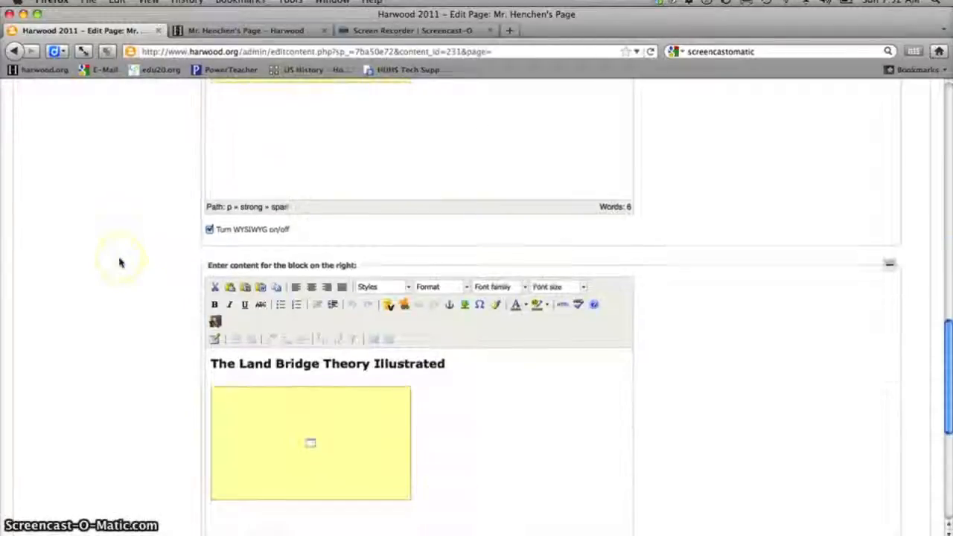
Switch to the published teacher page and examine how the three footer video blocks are displayed
{"action": "left_click", "coordinate": [292, 31]}
{"action": "scroll", "coordinate": [82, 190], "scroll_direction": "down", "scroll_amount": 20}
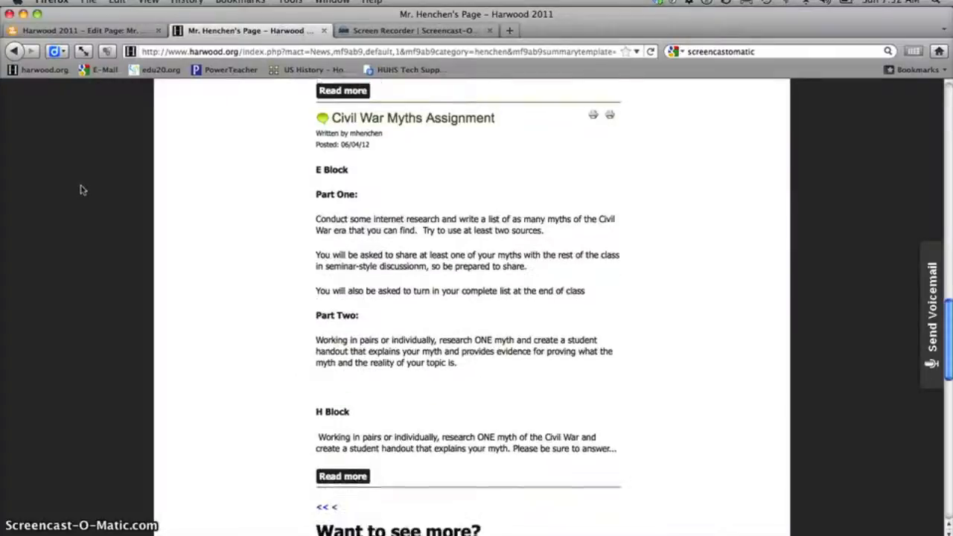
{"action": "scroll", "coordinate": [82, 190], "scroll_direction": "down", "scroll_amount": 10}
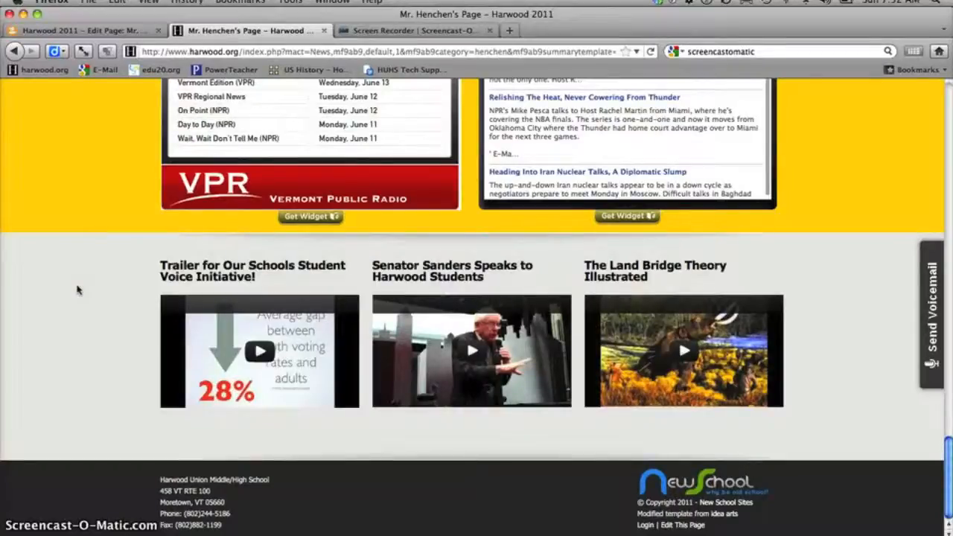
{"action": "scroll", "coordinate": [77, 290], "scroll_direction": "up", "scroll_amount": 20}
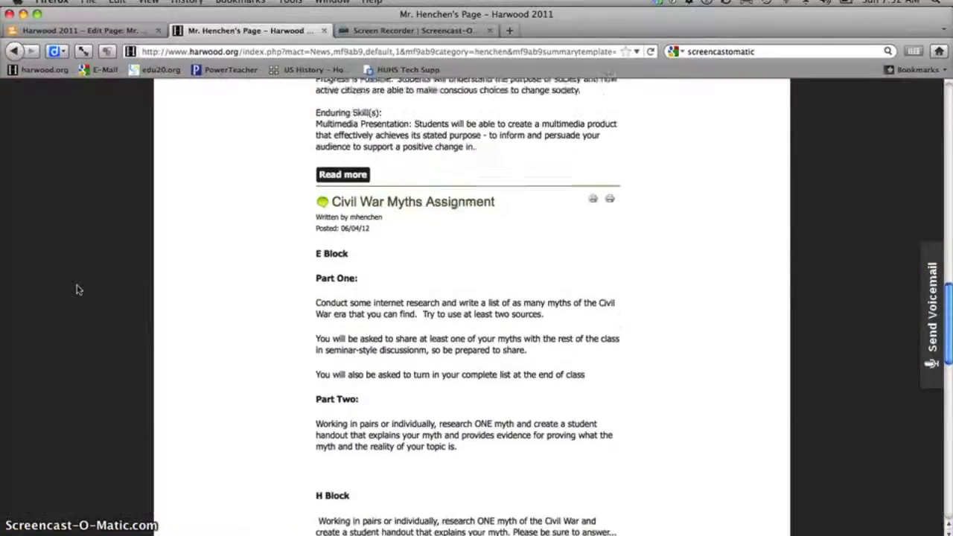
{"action": "scroll", "coordinate": [78, 290], "scroll_direction": "up", "scroll_amount": 20}
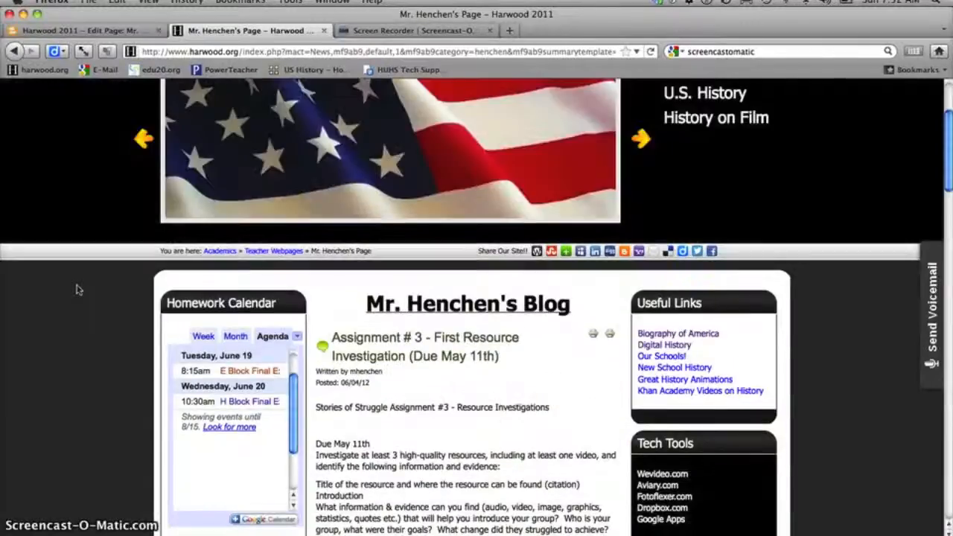
{"action": "scroll", "coordinate": [77, 289], "scroll_direction": "up", "scroll_amount": 5}
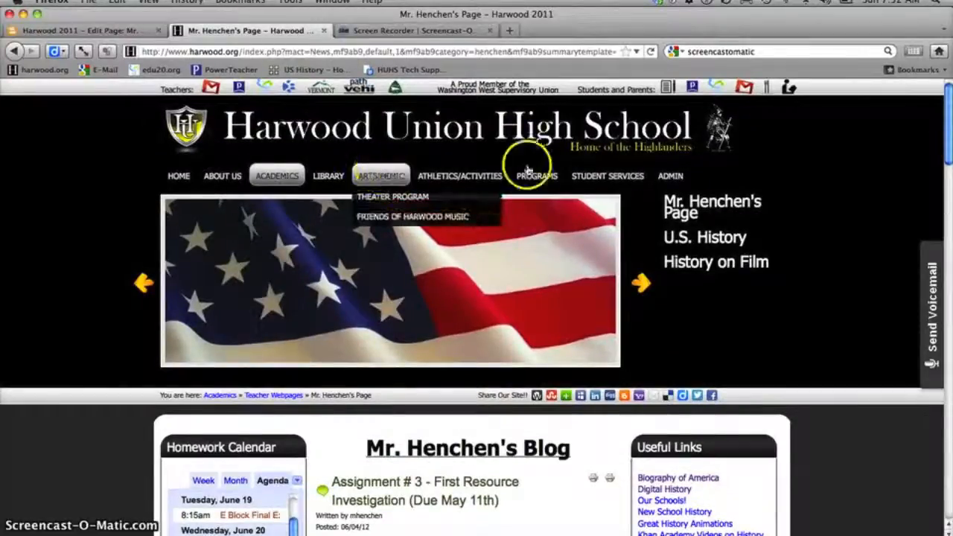
Open the Harwood Library site from the school page's header links and examine its posts and sidebar links
{"action": "mouse_move", "coordinate": [551, 177]}
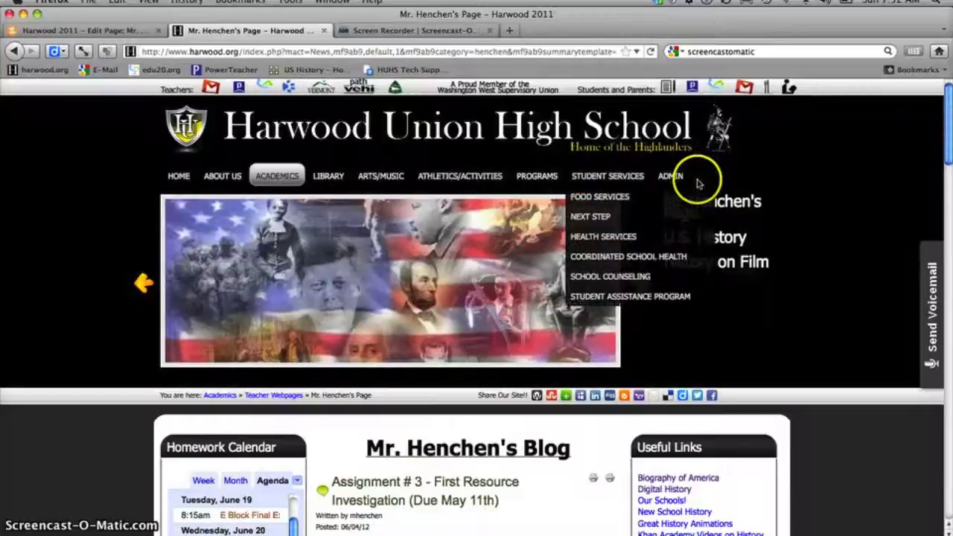
{"action": "left_click", "coordinate": [788, 89]}
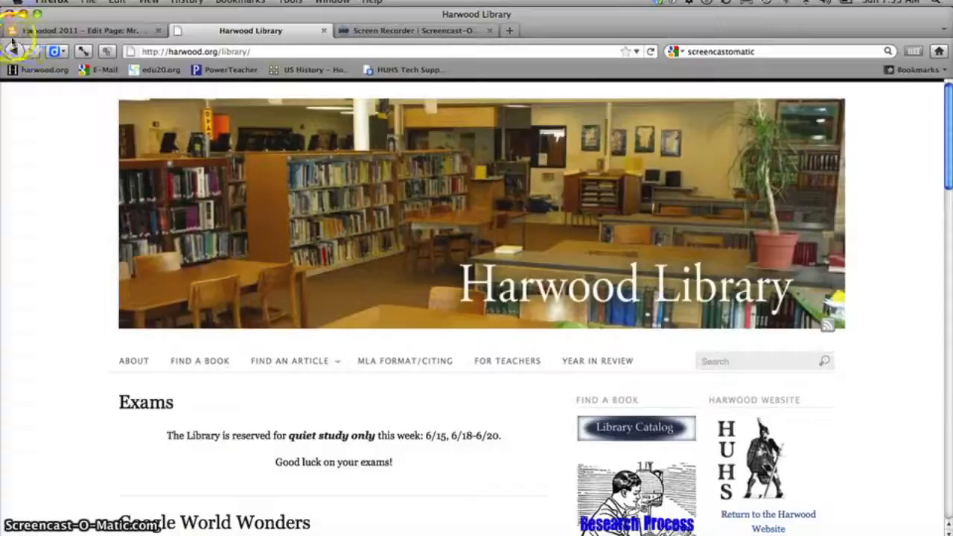
{"action": "scroll", "coordinate": [28, 230], "scroll_direction": "down", "scroll_amount": 5}
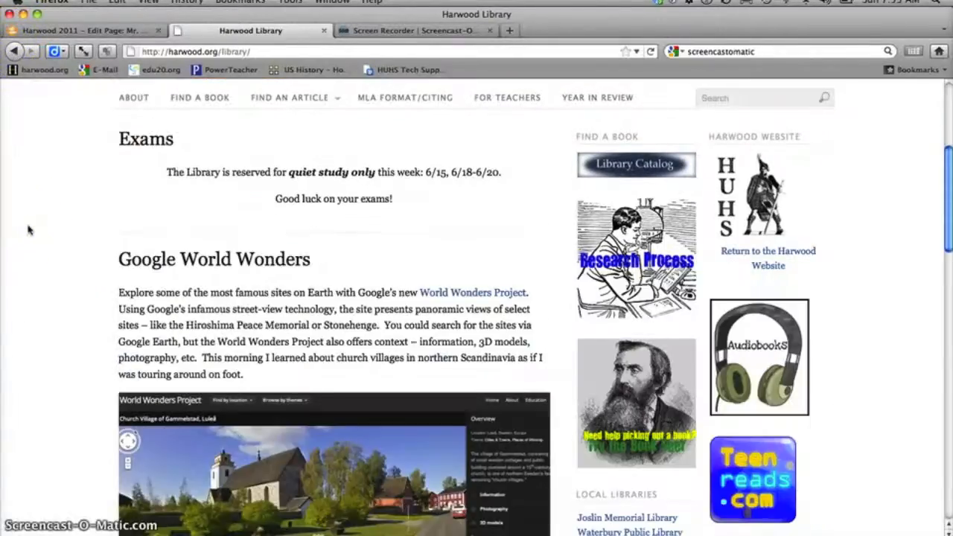
{"action": "scroll", "coordinate": [28, 229], "scroll_direction": "down", "scroll_amount": 8}
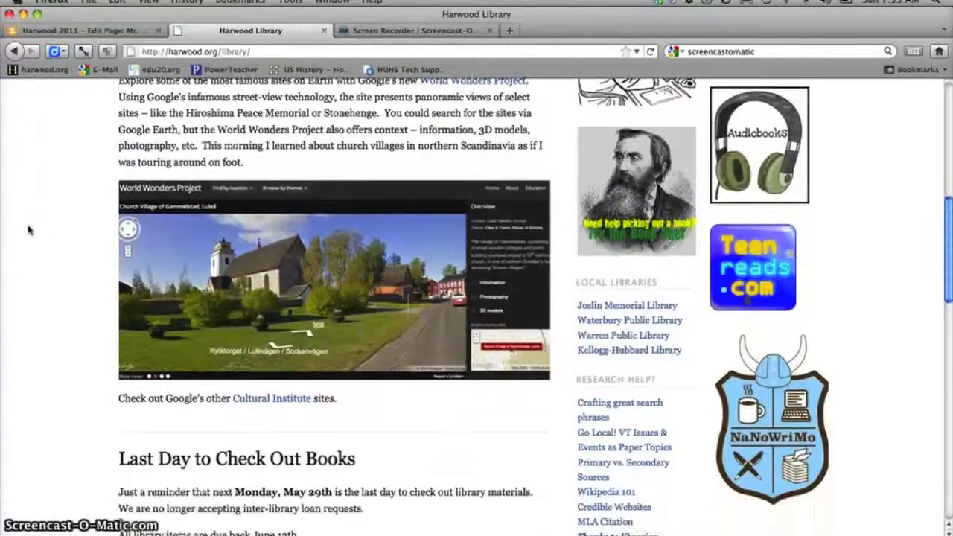
{"action": "scroll", "coordinate": [27, 230], "scroll_direction": "down", "scroll_amount": 4}
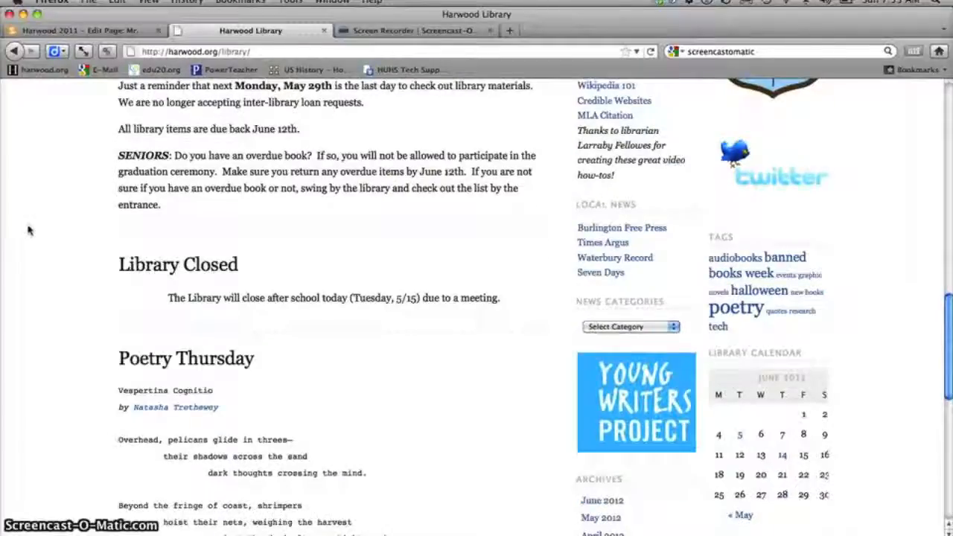
{"action": "scroll", "coordinate": [27, 229], "scroll_direction": "down", "scroll_amount": 3}
{"action": "scroll", "coordinate": [28, 229], "scroll_direction": "up", "scroll_amount": 12}
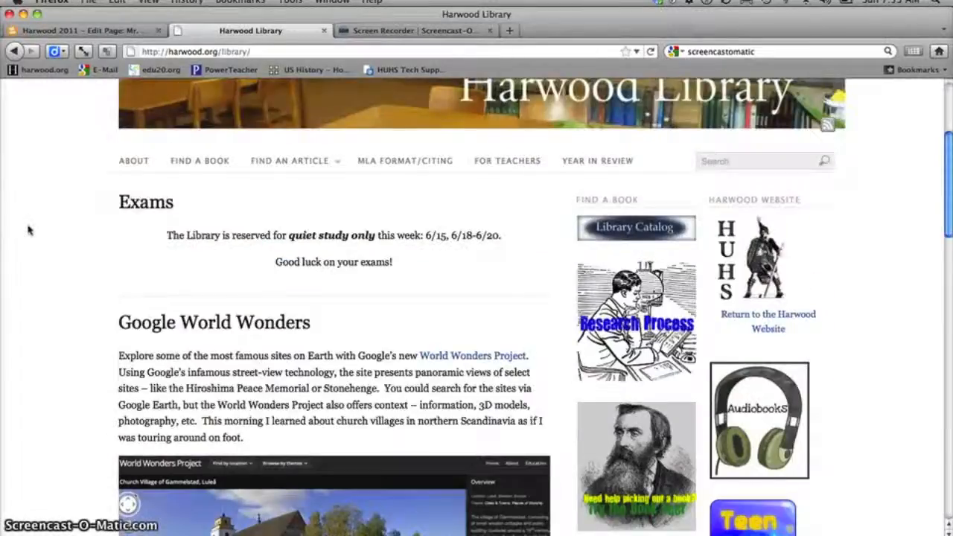
{"action": "scroll", "coordinate": [27, 230], "scroll_direction": "up", "scroll_amount": 3}
Return to the teacher page and open the Food Services page under Student Services to examine its layout
{"action": "left_click", "coordinate": [15, 50]}
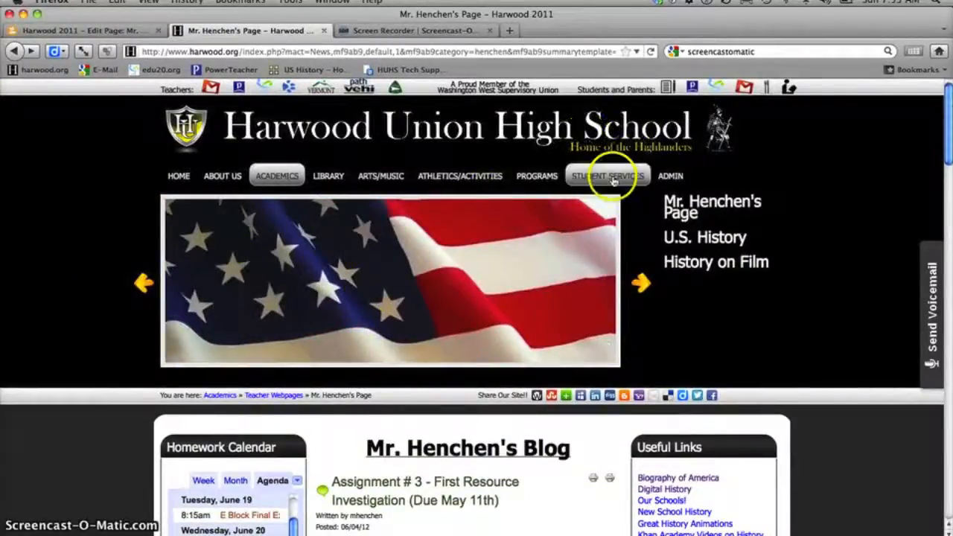
{"action": "mouse_move", "coordinate": [613, 182]}
{"action": "left_click", "coordinate": [599, 196]}
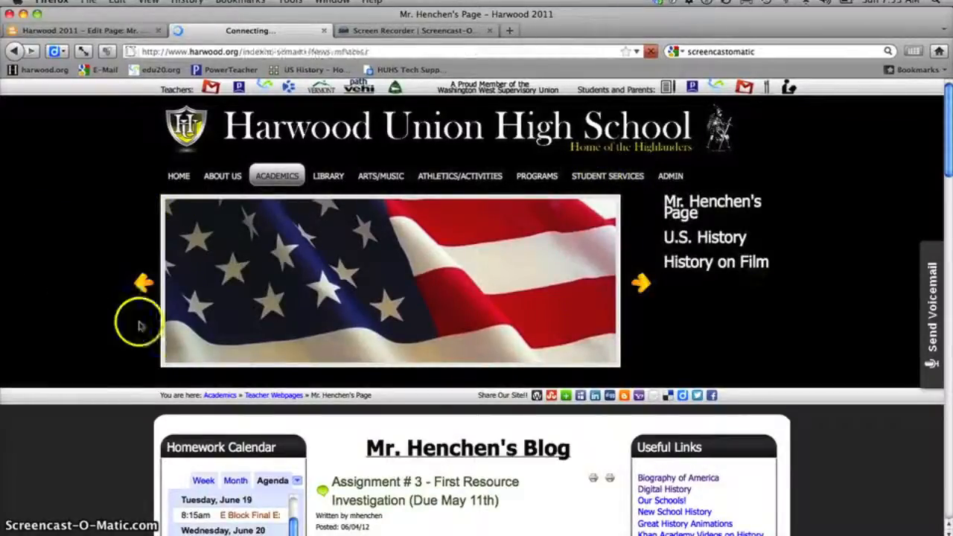
{"action": "scroll", "coordinate": [90, 276], "scroll_direction": "down", "scroll_amount": 4}
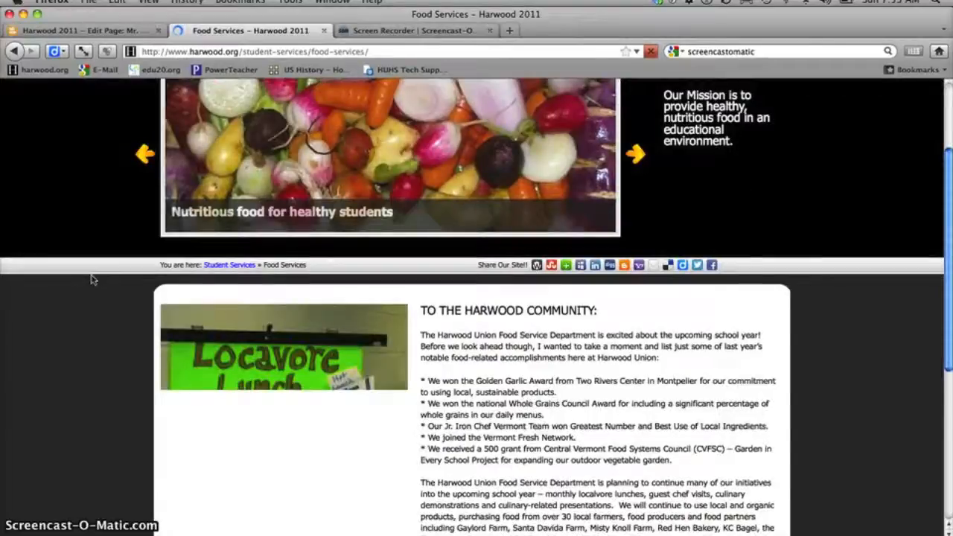
{"action": "scroll", "coordinate": [90, 278], "scroll_direction": "down", "scroll_amount": 7}
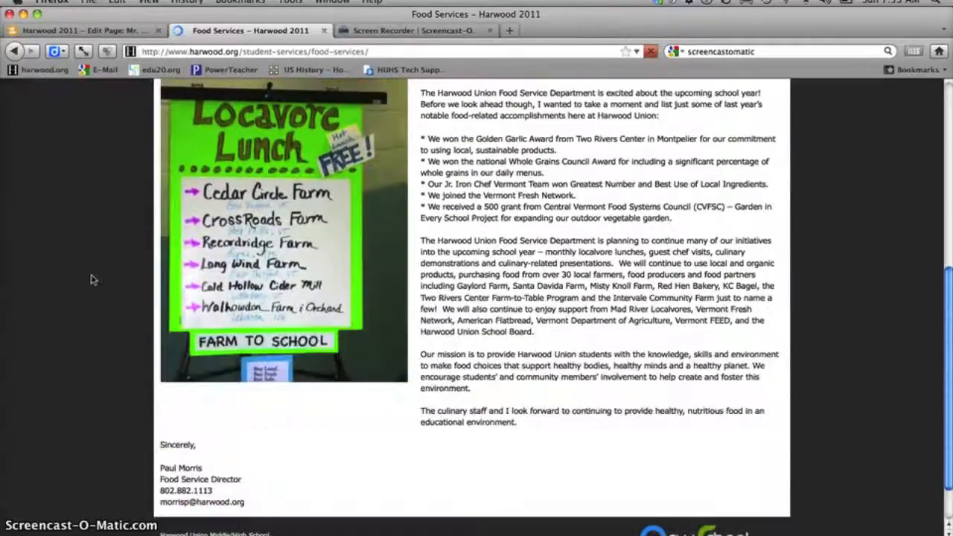
{"action": "scroll", "coordinate": [91, 280], "scroll_direction": "down", "scroll_amount": 2}
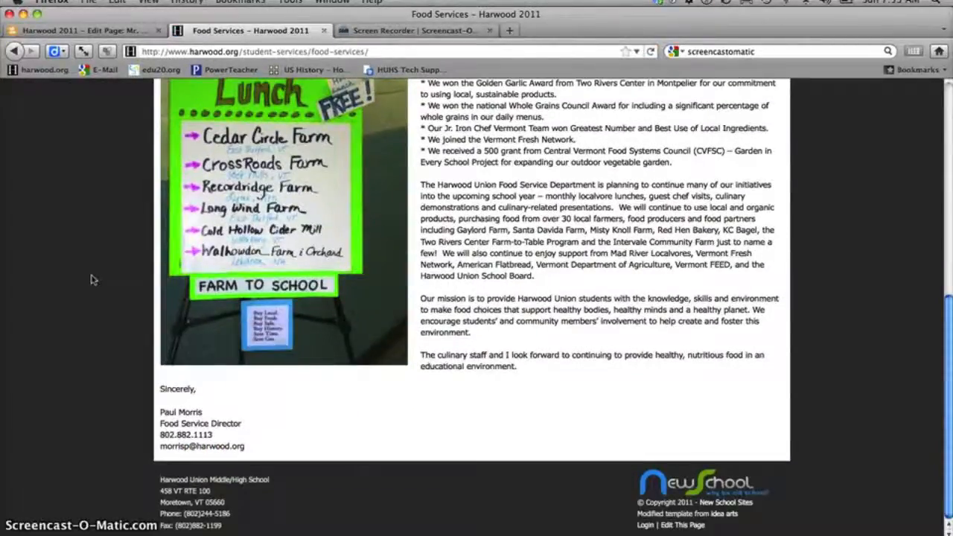
{"action": "scroll", "coordinate": [79, 406], "scroll_direction": "up", "scroll_amount": 6}
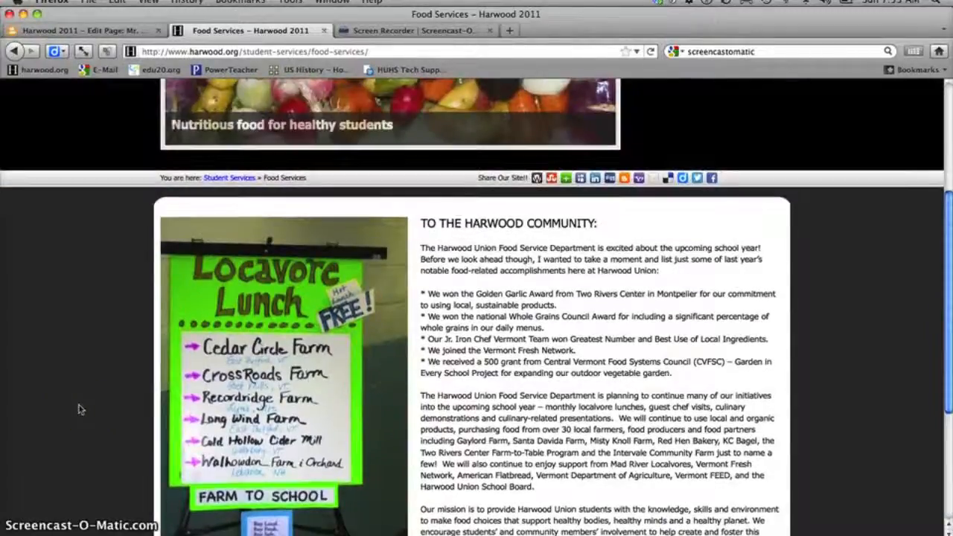
Examine the Food Services page from its header slideshow down through the community letter to the page footer
{"action": "scroll", "coordinate": [80, 408], "scroll_direction": "up", "scroll_amount": 2}
{"action": "scroll", "coordinate": [80, 409], "scroll_direction": "down", "scroll_amount": 5}
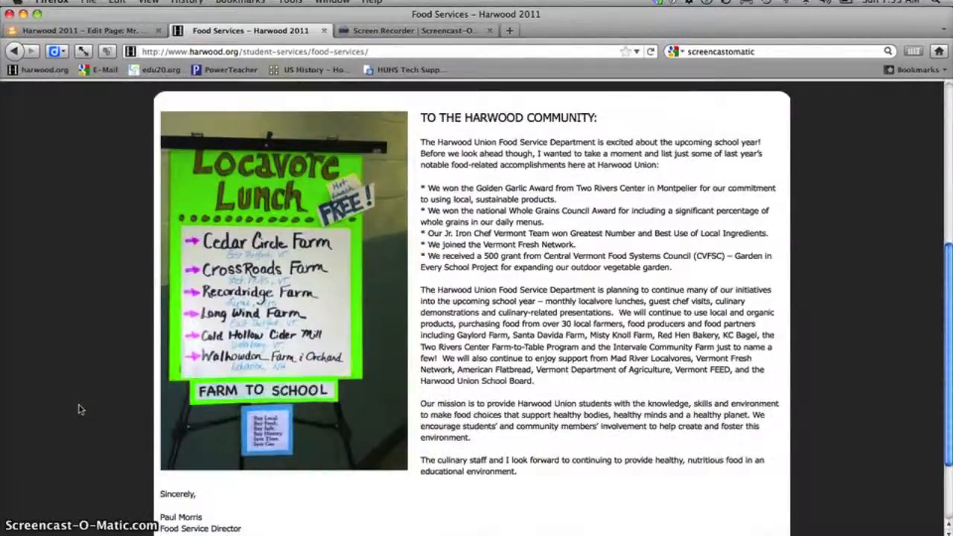
{"action": "scroll", "coordinate": [82, 408], "scroll_direction": "up", "scroll_amount": 10}
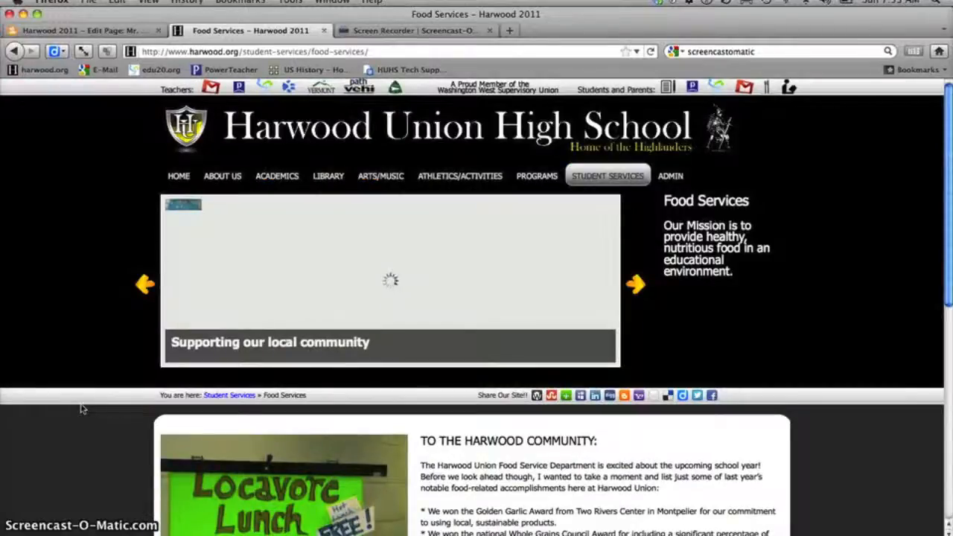
{"action": "scroll", "coordinate": [77, 337], "scroll_direction": "down", "scroll_amount": 9}
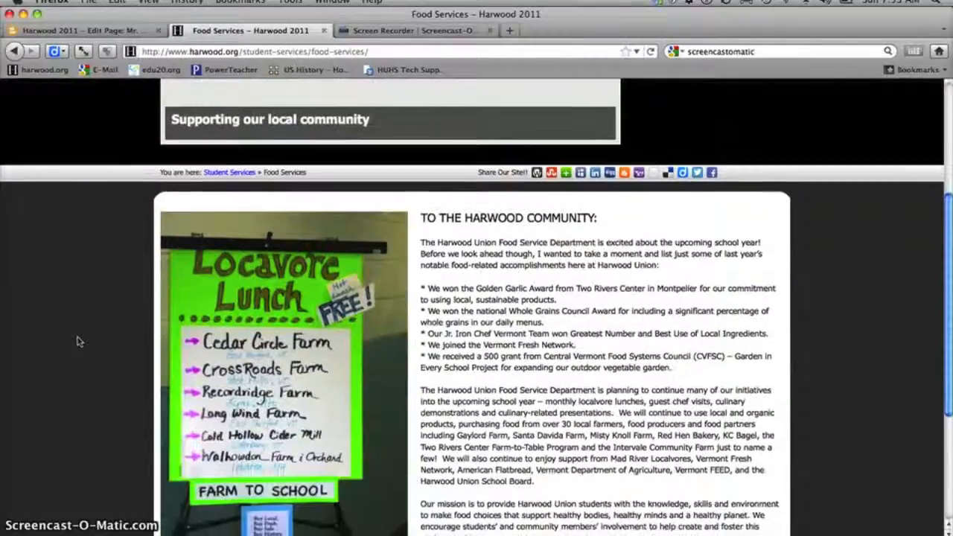
{"action": "scroll", "coordinate": [79, 340], "scroll_direction": "up", "scroll_amount": 9}
{"action": "scroll", "coordinate": [79, 341], "scroll_direction": "down", "scroll_amount": 12}
{"action": "scroll", "coordinate": [77, 341], "scroll_direction": "down", "scroll_amount": 1}
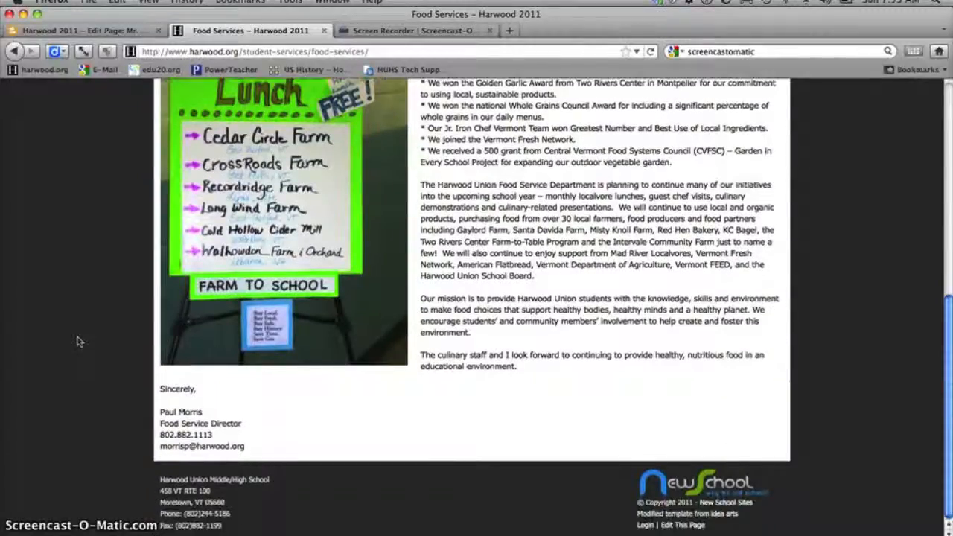
{"action": "scroll", "coordinate": [78, 341], "scroll_direction": "up", "scroll_amount": 5}
{"action": "scroll", "coordinate": [78, 341], "scroll_direction": "up", "scroll_amount": 8}
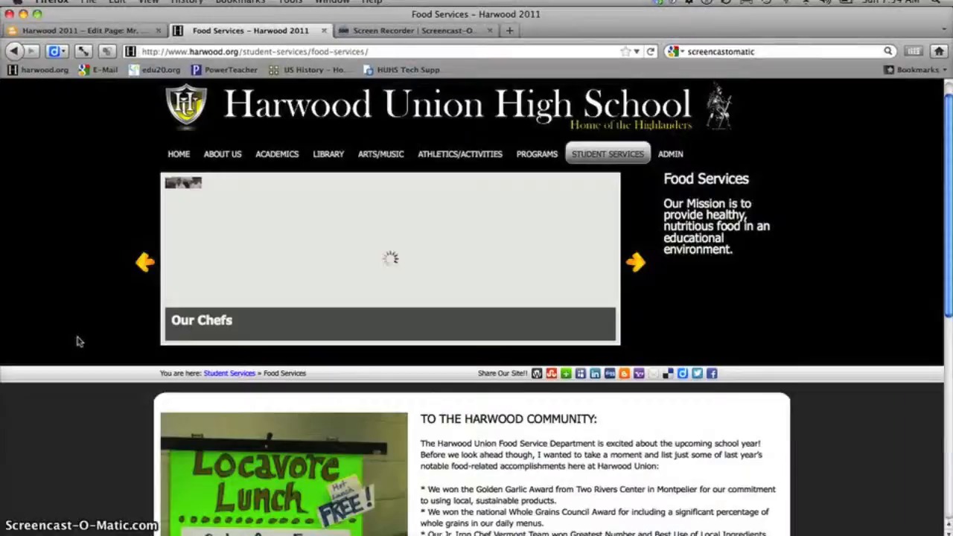
Reload the Food Services page and examine its header slideshow and mission text
{"action": "left_click", "coordinate": [650, 50]}
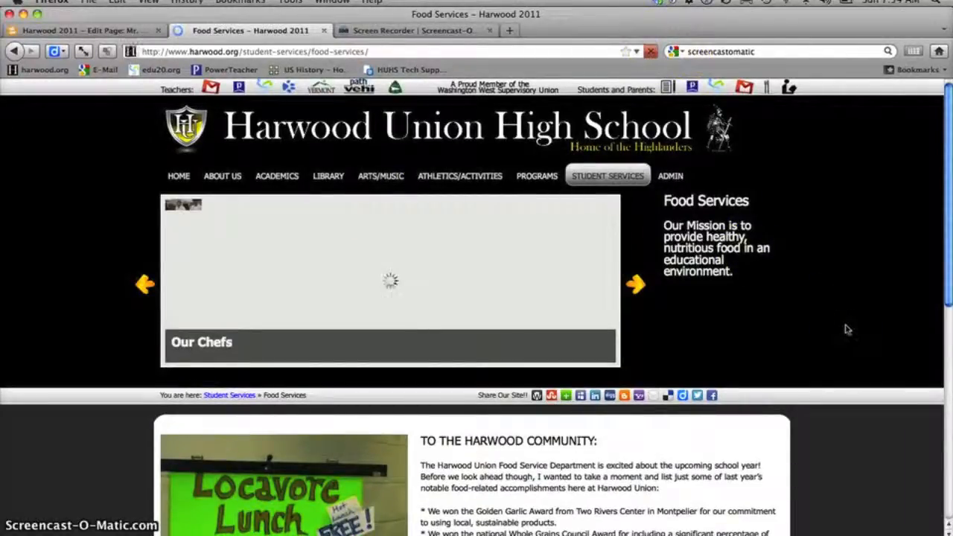
{"action": "scroll", "coordinate": [847, 329], "scroll_direction": "down", "scroll_amount": 3}
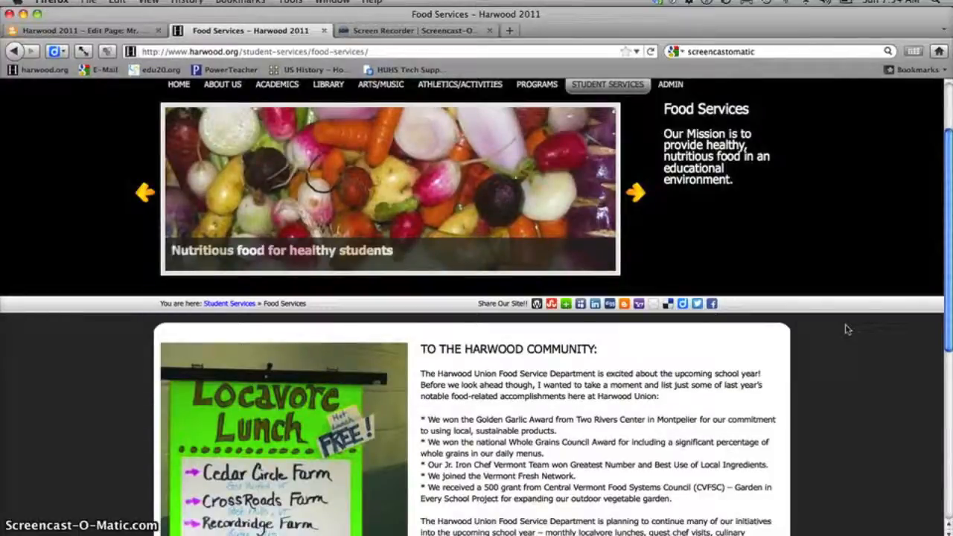
{"action": "scroll", "coordinate": [847, 329], "scroll_direction": "down", "scroll_amount": 8}
{"action": "scroll", "coordinate": [846, 329], "scroll_direction": "up", "scroll_amount": 10}
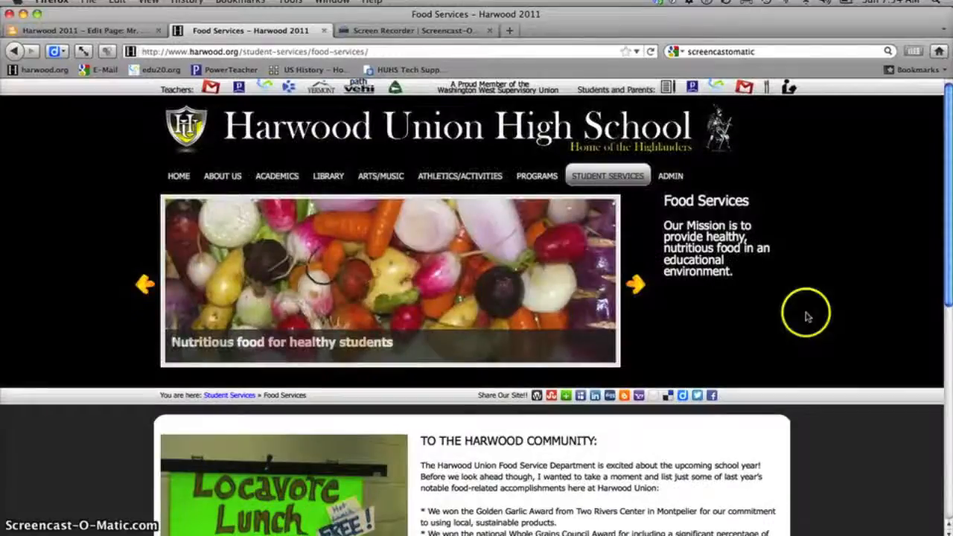
Return to the teacher page's editor in the CMS and submit the page
{"action": "left_click", "coordinate": [90, 32]}
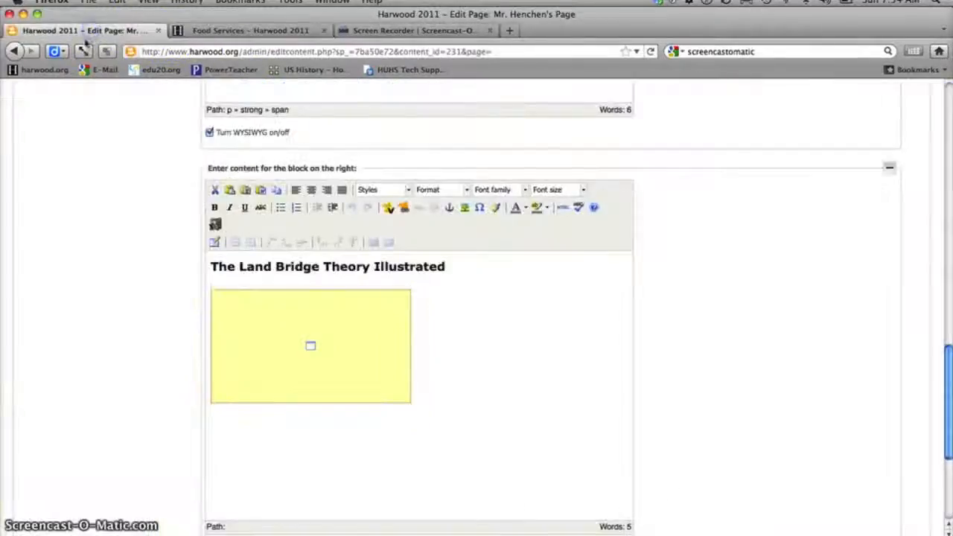
{"action": "scroll", "coordinate": [123, 337], "scroll_direction": "up", "scroll_amount": 10}
{"action": "scroll", "coordinate": [124, 336], "scroll_direction": "up", "scroll_amount": 10}
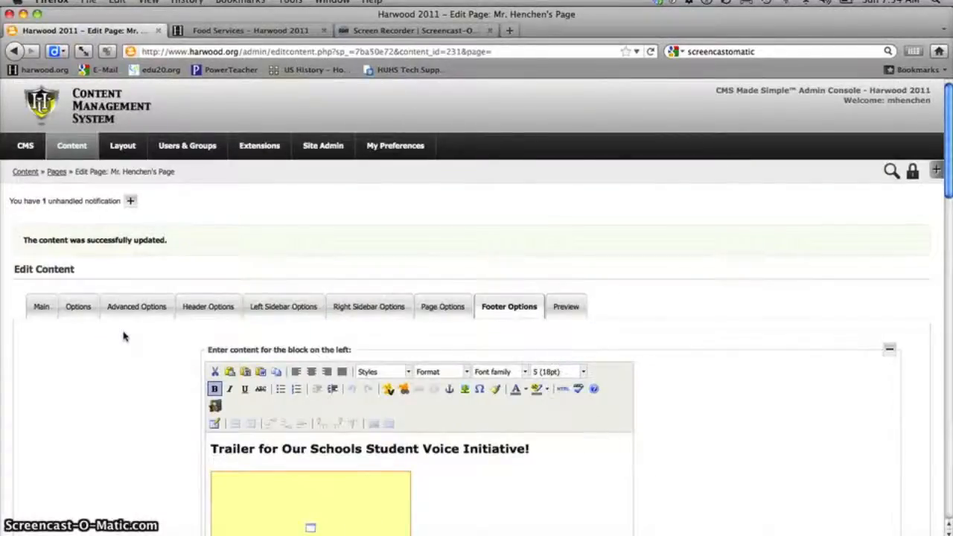
{"action": "scroll", "coordinate": [123, 336], "scroll_direction": "down", "scroll_amount": 10}
{"action": "left_click", "coordinate": [214, 458]}
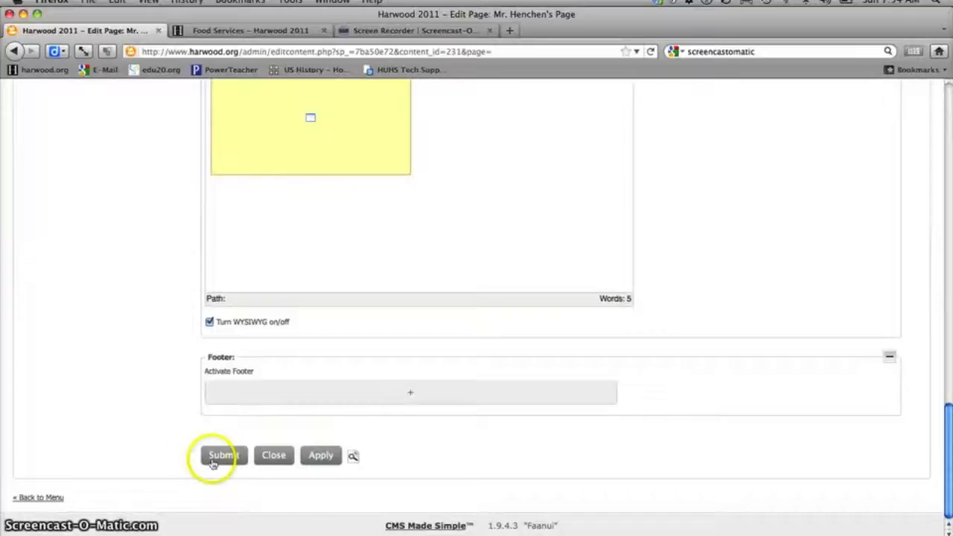
On the published school site, open the teacher's page listed under Teacher Webpages in Academics
{"action": "left_click", "coordinate": [232, 30]}
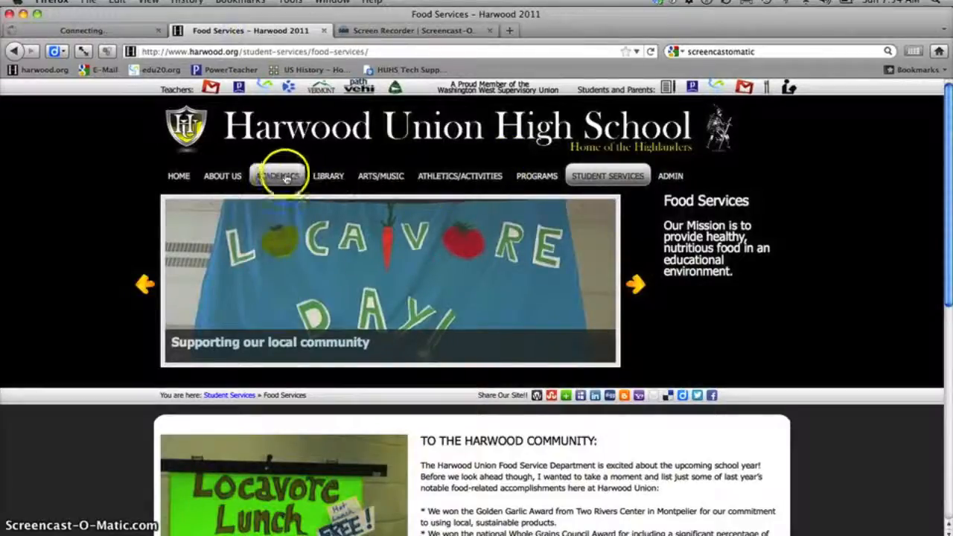
{"action": "mouse_move", "coordinate": [277, 176]}
{"action": "mouse_move", "coordinate": [296, 235]}
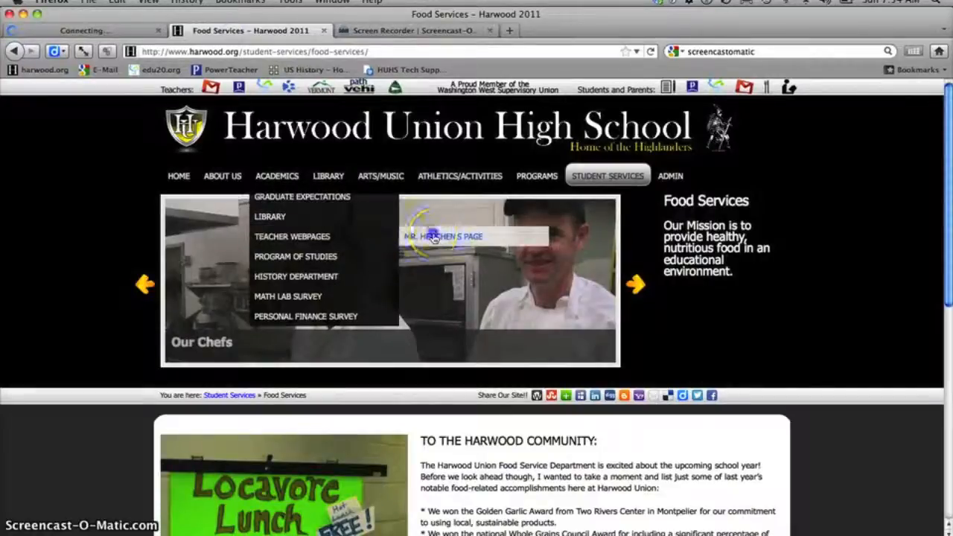
{"action": "left_click", "coordinate": [436, 236]}
Switch back to the CMS admin console and open the News module
{"action": "left_click", "coordinate": [56, 31]}
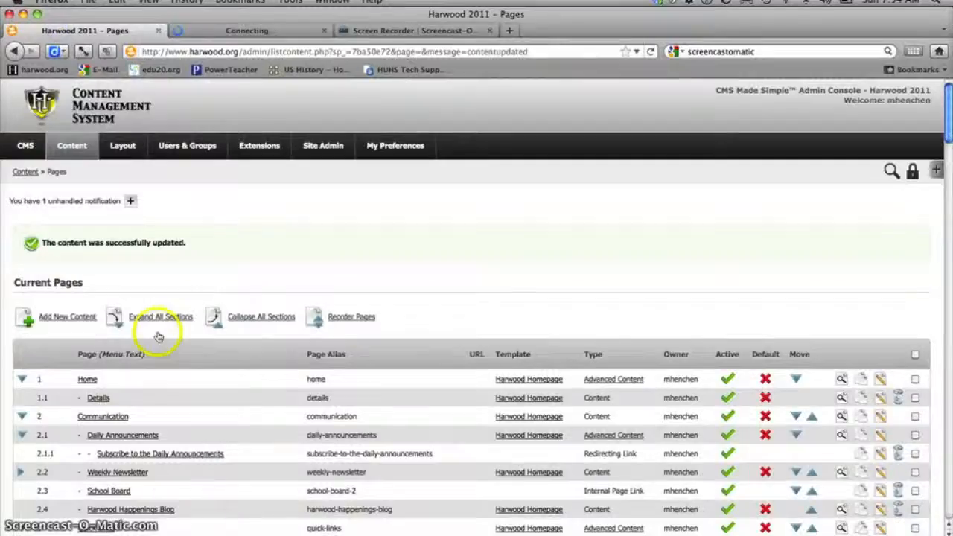
{"action": "scroll", "coordinate": [213, 377], "scroll_direction": "down", "scroll_amount": 2}
{"action": "scroll", "coordinate": [214, 377], "scroll_direction": "up", "scroll_amount": 2}
{"action": "left_click", "coordinate": [76, 147]}
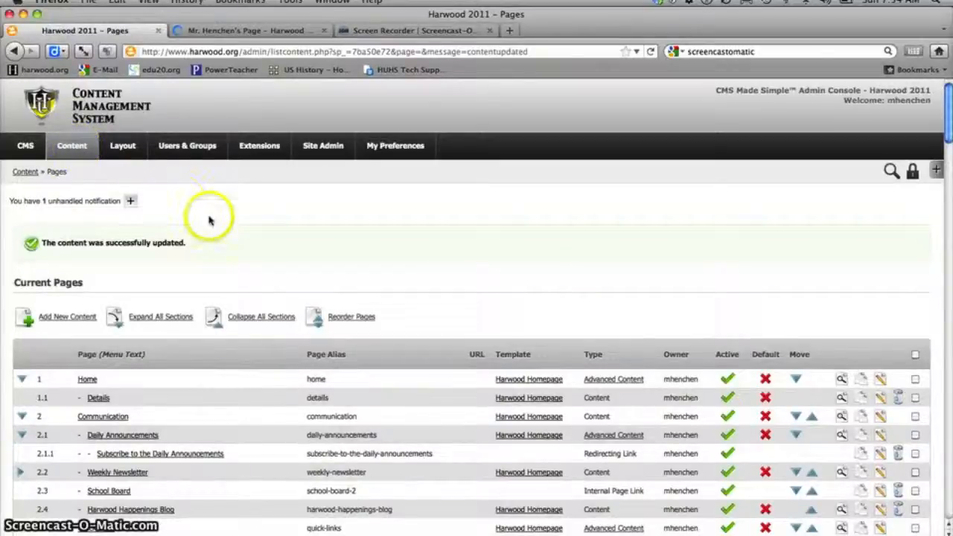
{"action": "mouse_move", "coordinate": [69, 149]}
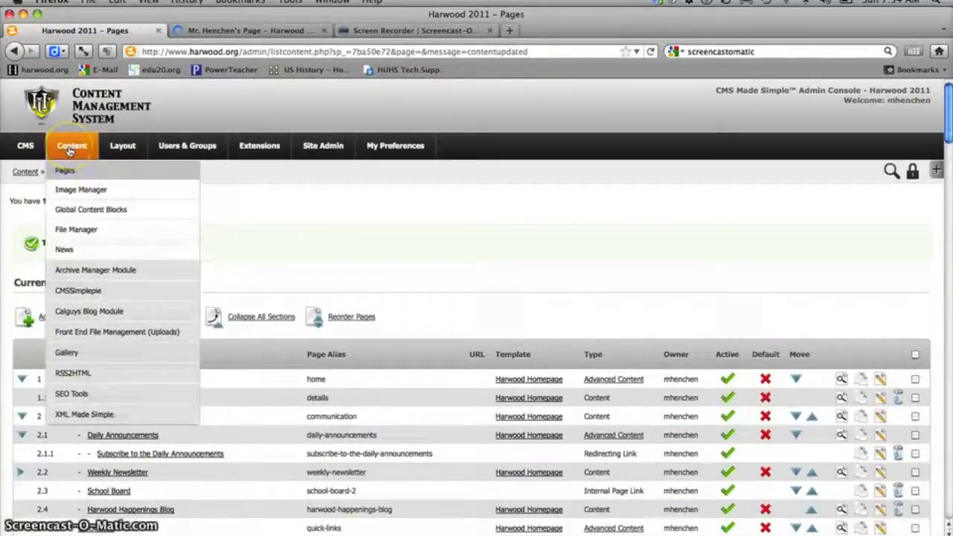
{"action": "left_click", "coordinate": [64, 250]}
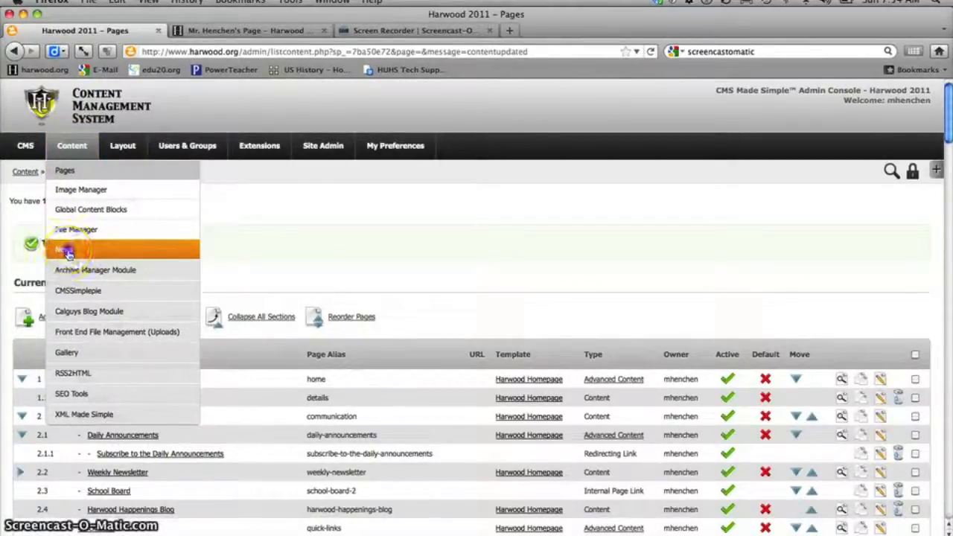
{"action": "left_click", "coordinate": [66, 251]}
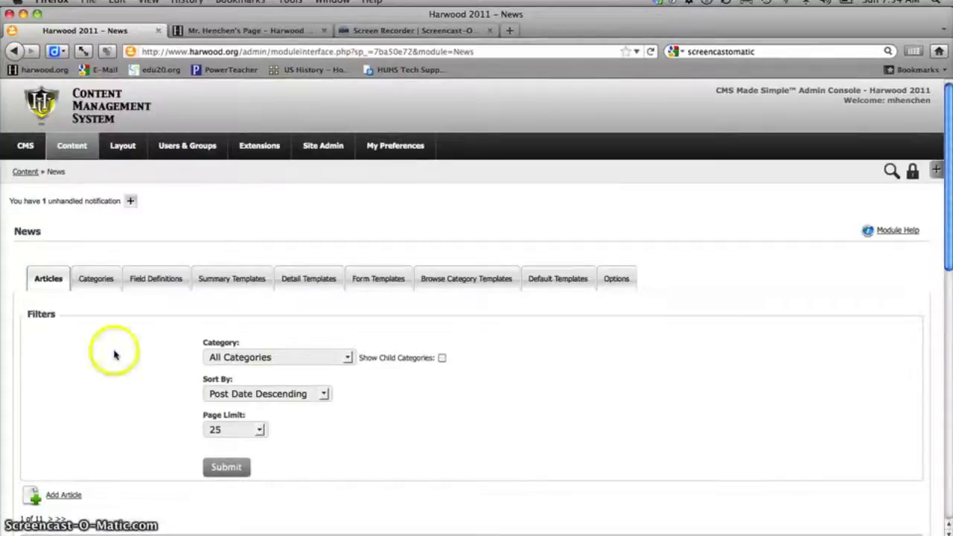
Examine the News module's filters and article list, and start adding a new article
{"action": "scroll", "coordinate": [113, 355], "scroll_direction": "down", "scroll_amount": 2}
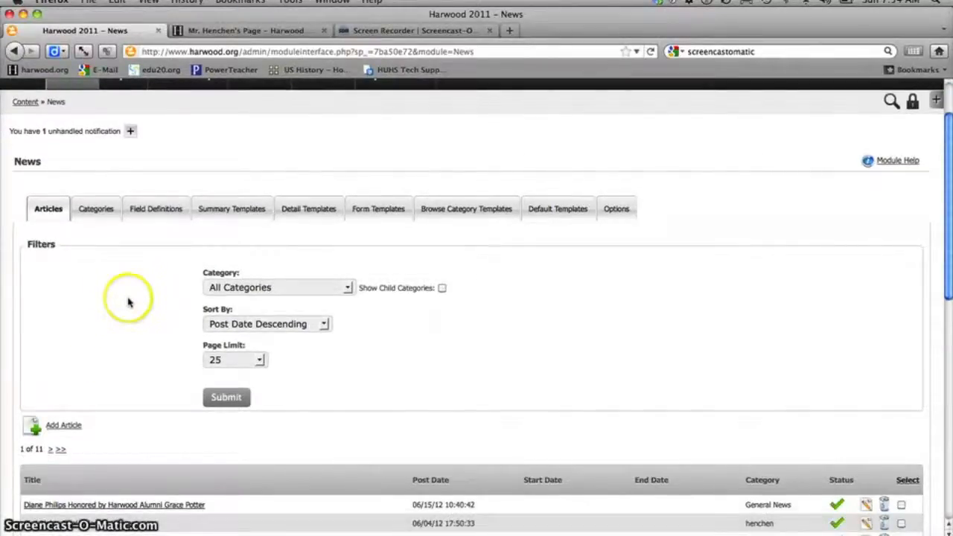
{"action": "scroll", "coordinate": [128, 301], "scroll_direction": "down", "scroll_amount": 2}
{"action": "scroll", "coordinate": [128, 301], "scroll_direction": "up", "scroll_amount": 4}
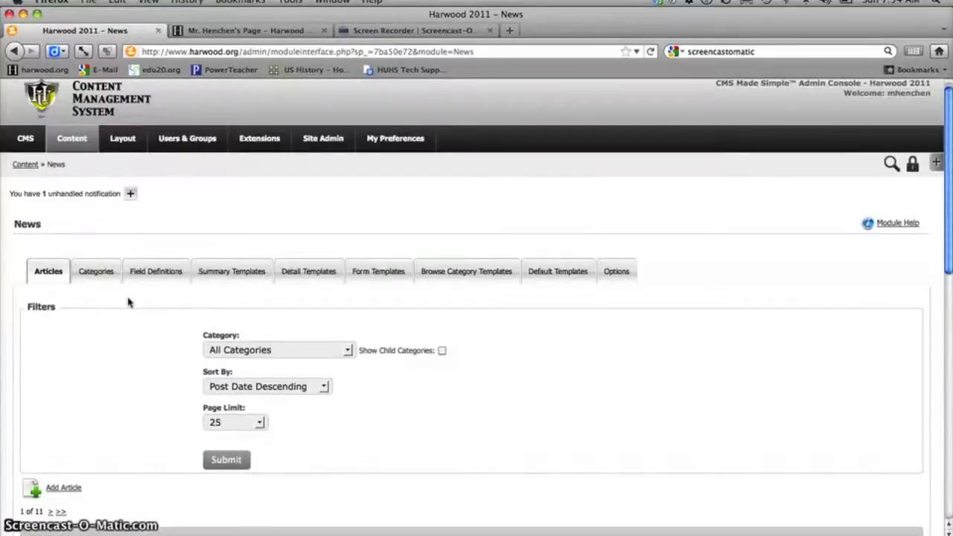
{"action": "left_click", "coordinate": [246, 277]}
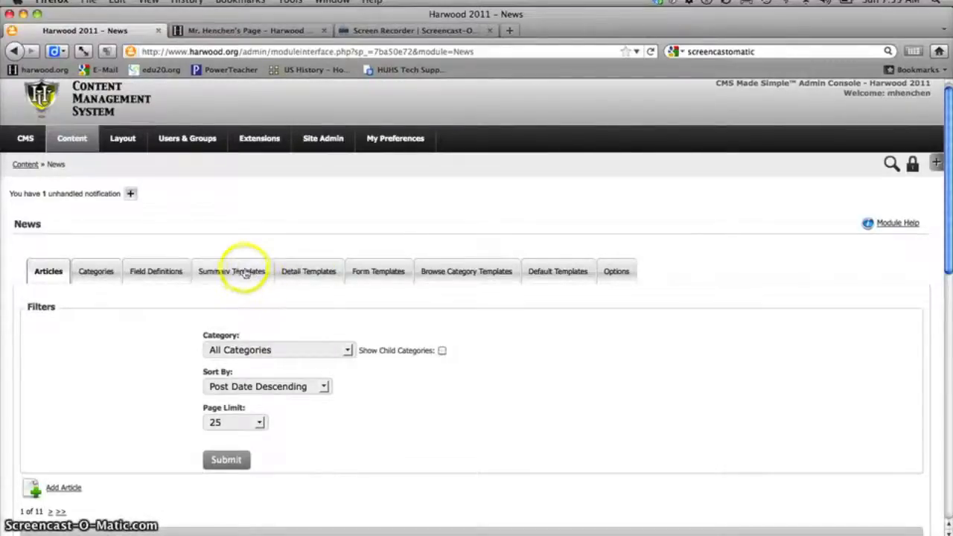
{"action": "scroll", "coordinate": [132, 350], "scroll_direction": "down", "scroll_amount": 3}
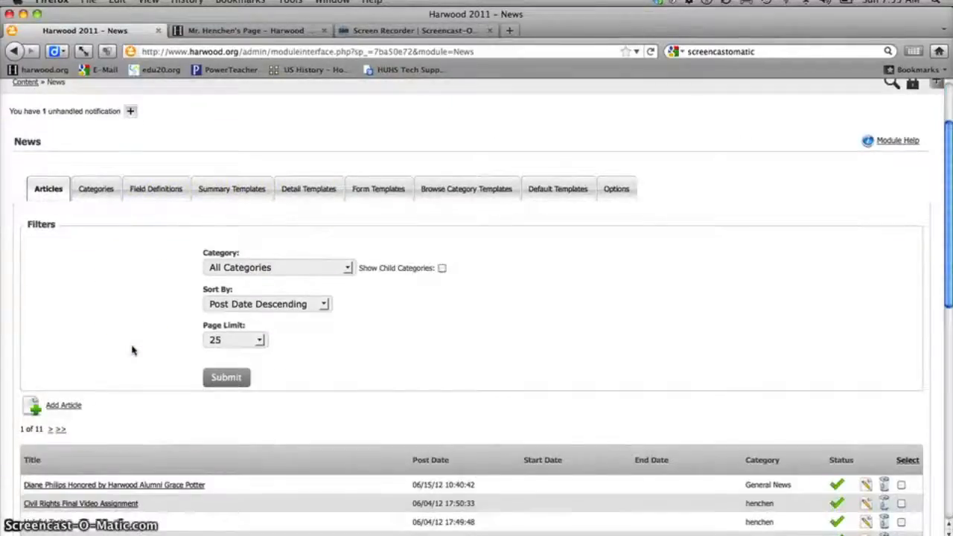
{"action": "scroll", "coordinate": [132, 350], "scroll_direction": "down", "scroll_amount": 2}
{"action": "scroll", "coordinate": [132, 350], "scroll_direction": "down", "scroll_amount": 1}
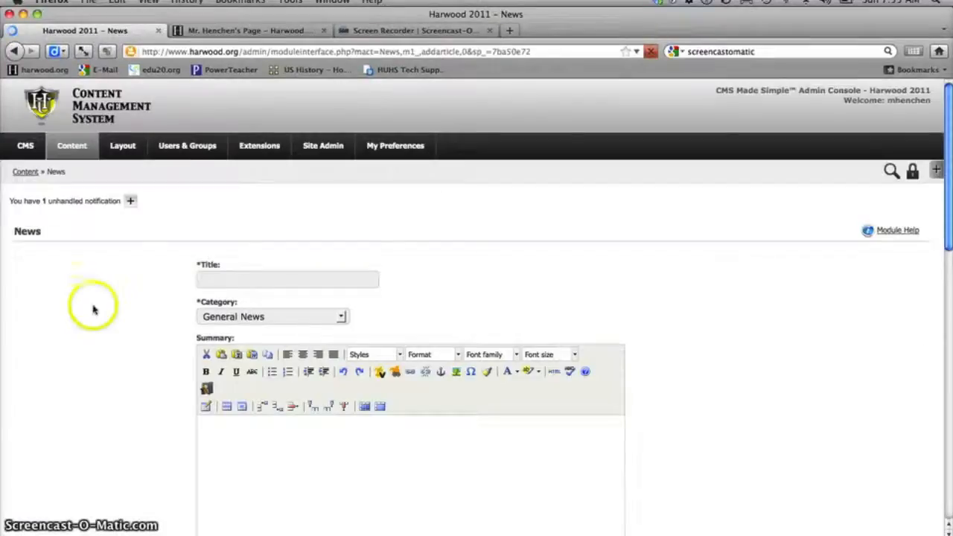
Title the new article "Sample News" and assign it to the teacher's own news category
{"action": "scroll", "coordinate": [107, 315], "scroll_direction": "down", "scroll_amount": 2}
{"action": "left_click", "coordinate": [250, 223]}
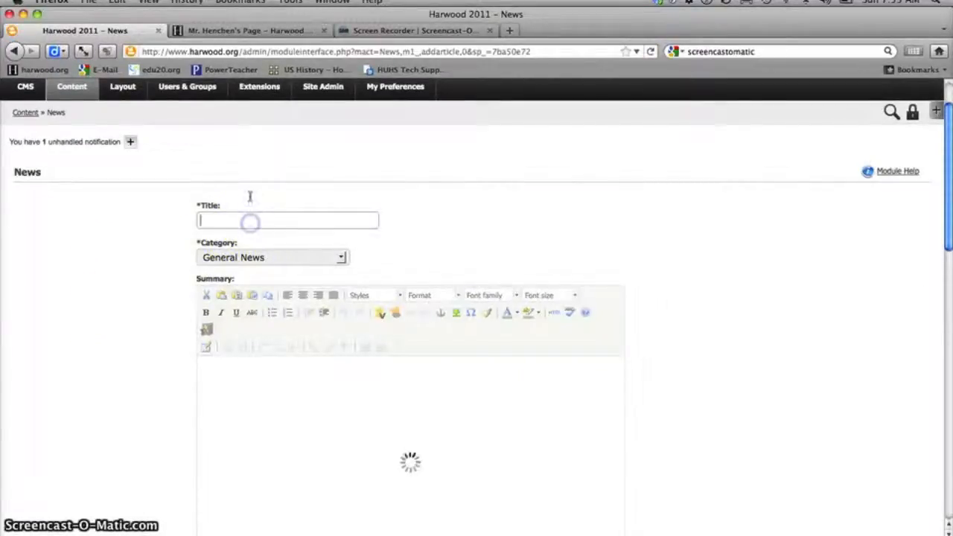
{"action": "type", "text": "Sample News"}
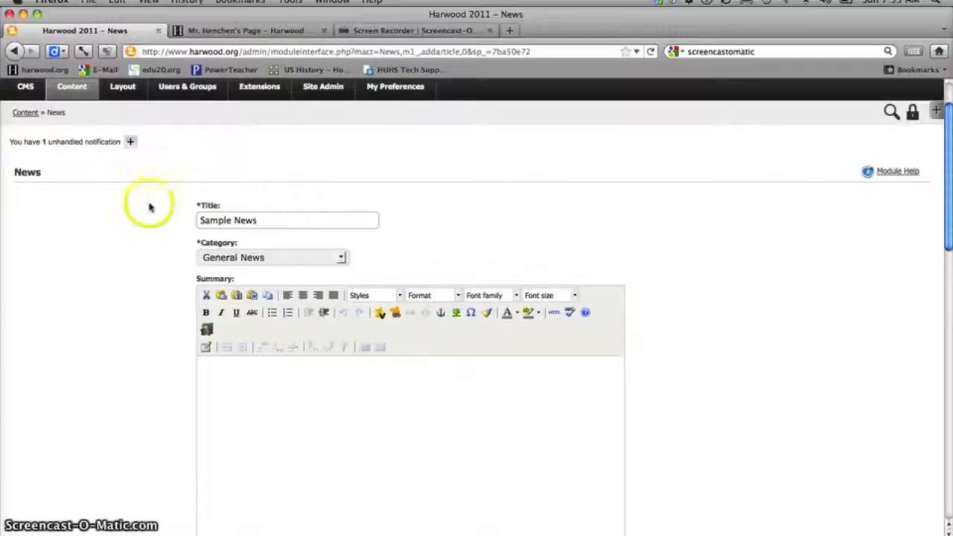
{"action": "scroll", "coordinate": [145, 224], "scroll_direction": "down", "scroll_amount": 1}
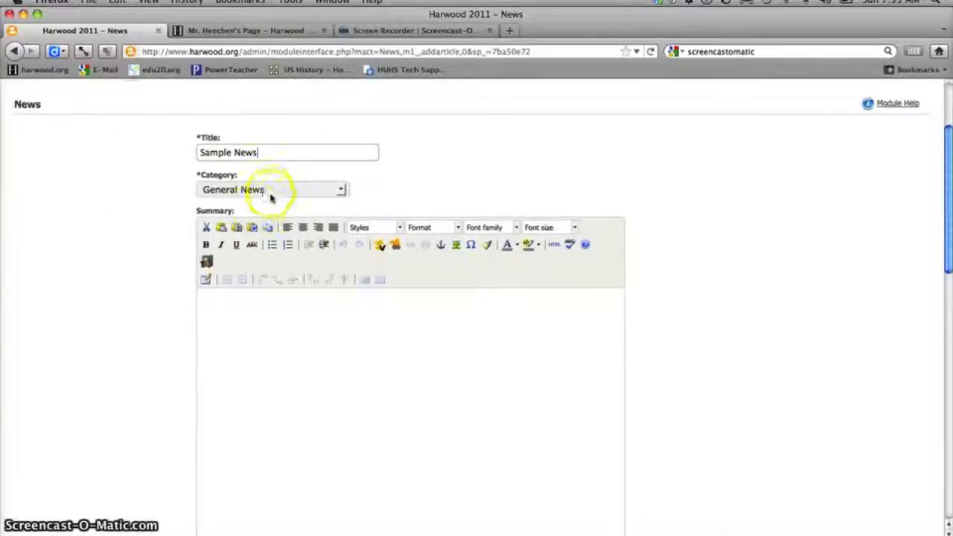
{"action": "left_click", "coordinate": [341, 189]}
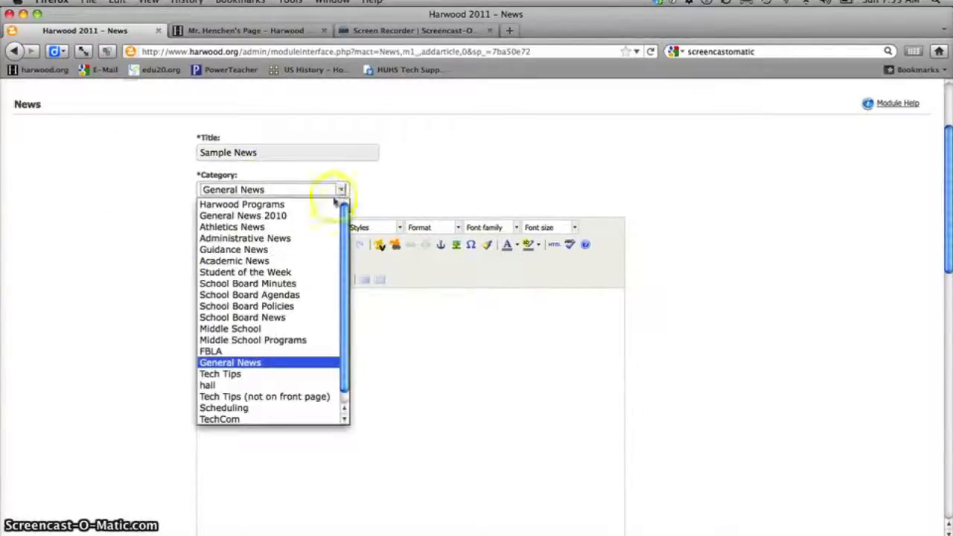
{"action": "scroll", "coordinate": [279, 370], "scroll_direction": "down", "scroll_amount": 1}
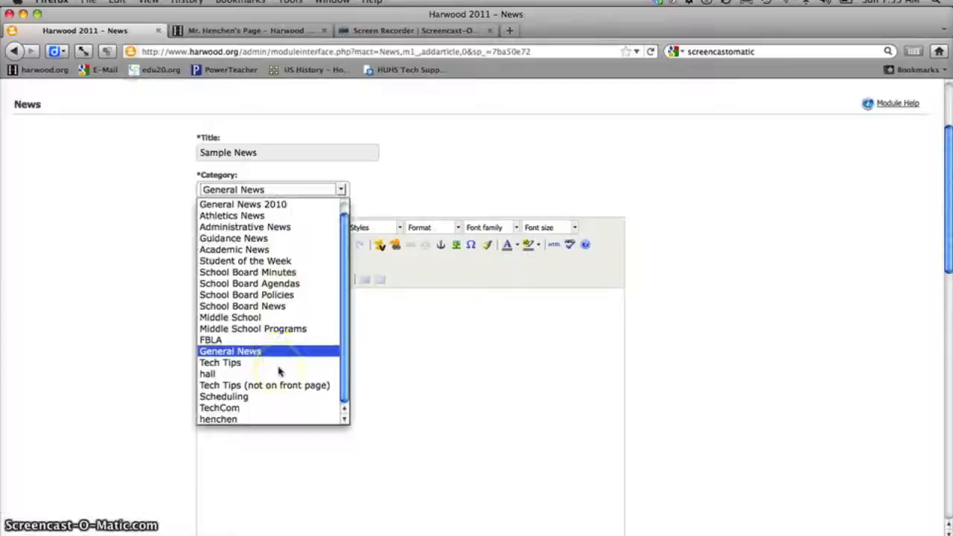
{"action": "left_click", "coordinate": [242, 421]}
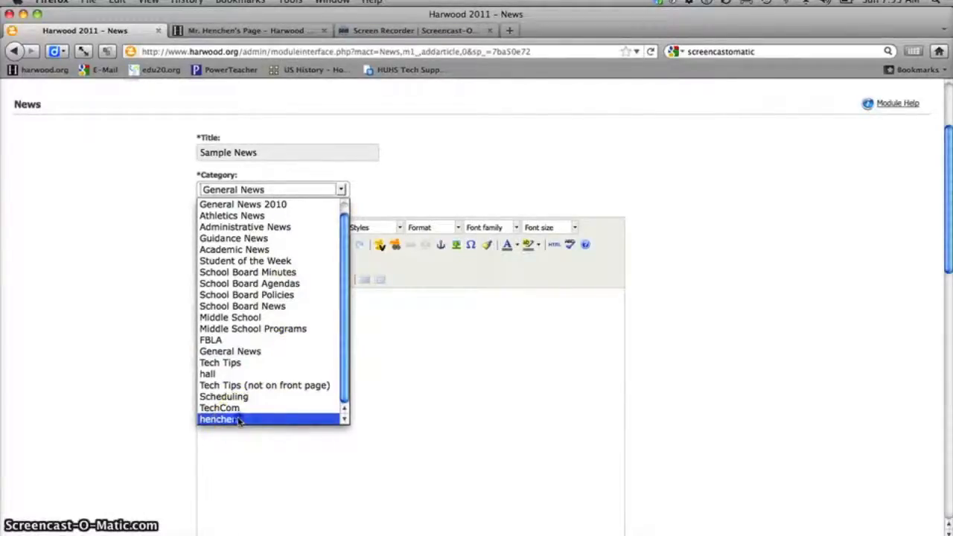
{"action": "left_click", "coordinate": [238, 420]}
Enter "Summary" as the article's summary and "Content" as its content
{"action": "left_click", "coordinate": [282, 381]}
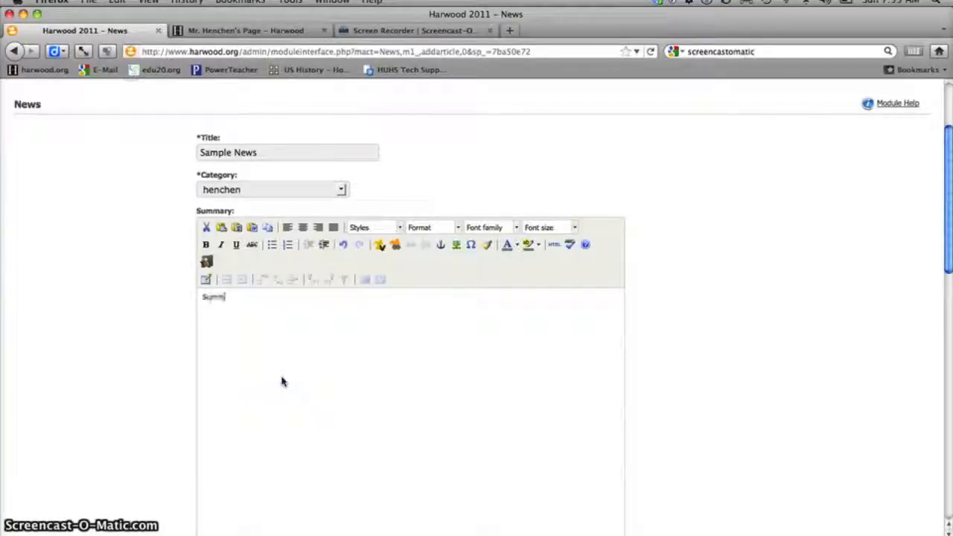
{"action": "scroll", "coordinate": [125, 290], "scroll_direction": "down", "scroll_amount": 5}
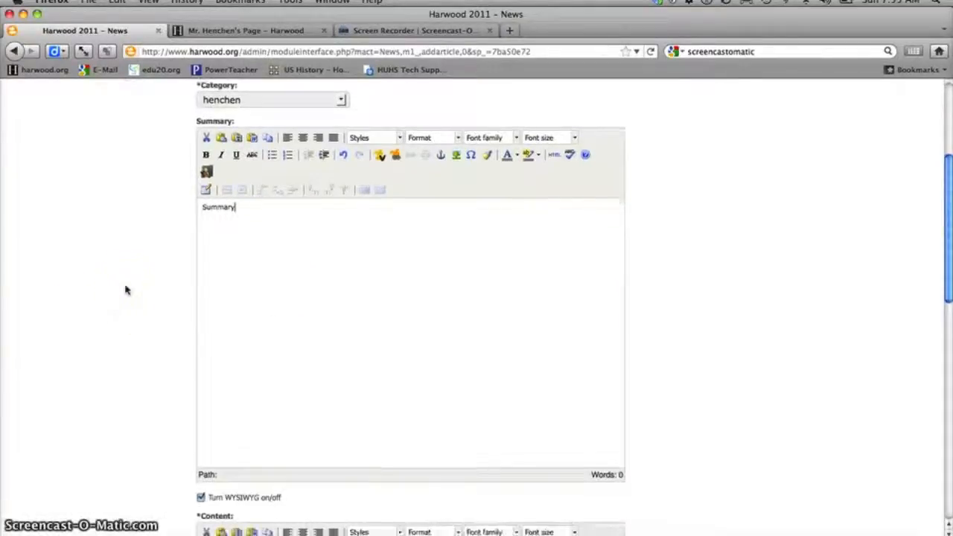
{"action": "scroll", "coordinate": [125, 290], "scroll_direction": "down", "scroll_amount": 3}
{"action": "left_click", "coordinate": [312, 295]}
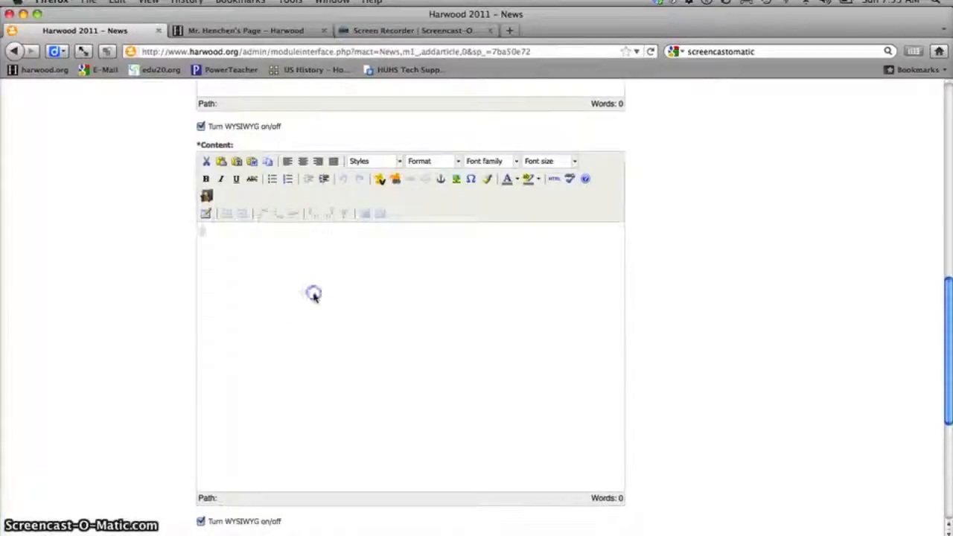
{"action": "type", "text": "Content"}
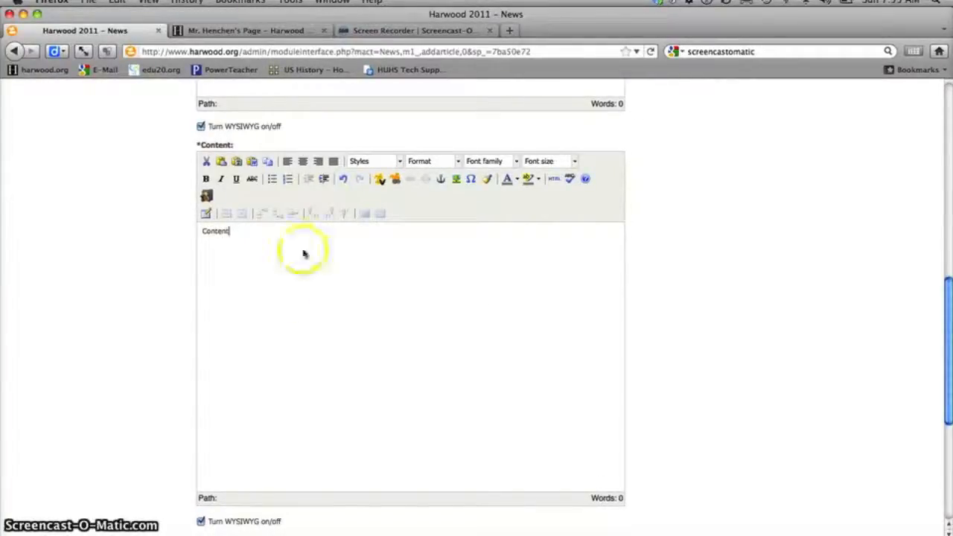
Enable the use of an expiration date for the Sample News article
{"action": "scroll", "coordinate": [134, 246], "scroll_direction": "down", "scroll_amount": 4}
{"action": "scroll", "coordinate": [136, 249], "scroll_direction": "down", "scroll_amount": 1}
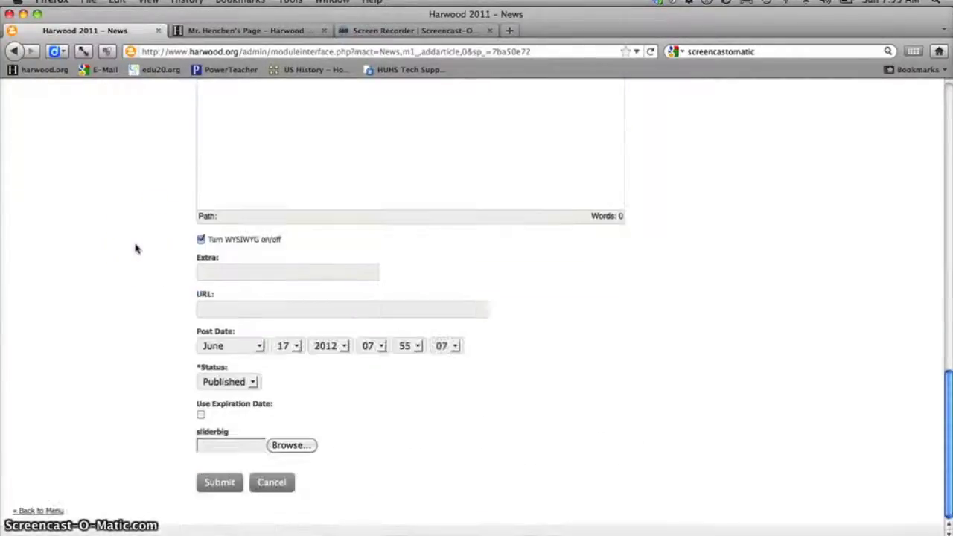
{"action": "left_click", "coordinate": [200, 416]}
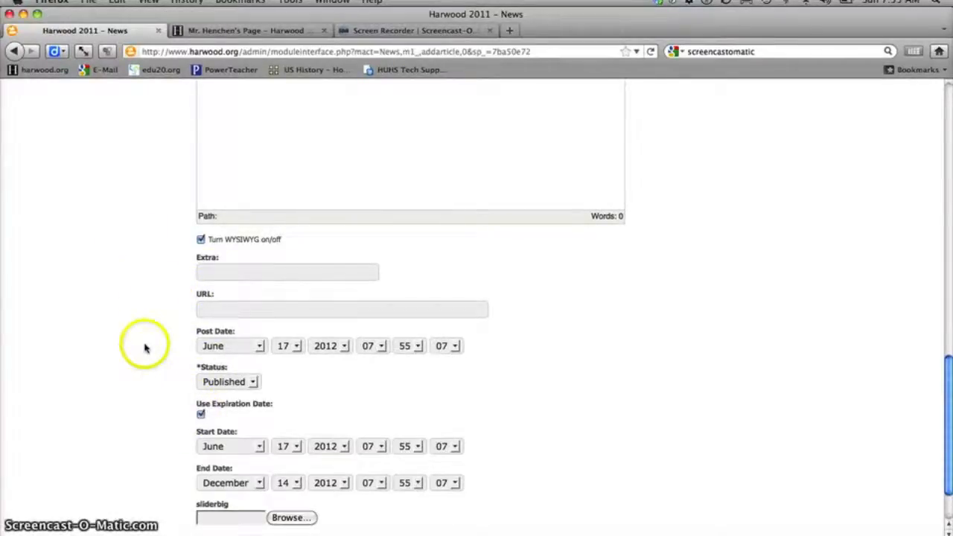
Submit the Sample News article and reload the teacher's published page
{"action": "scroll", "coordinate": [145, 348], "scroll_direction": "down", "scroll_amount": 2}
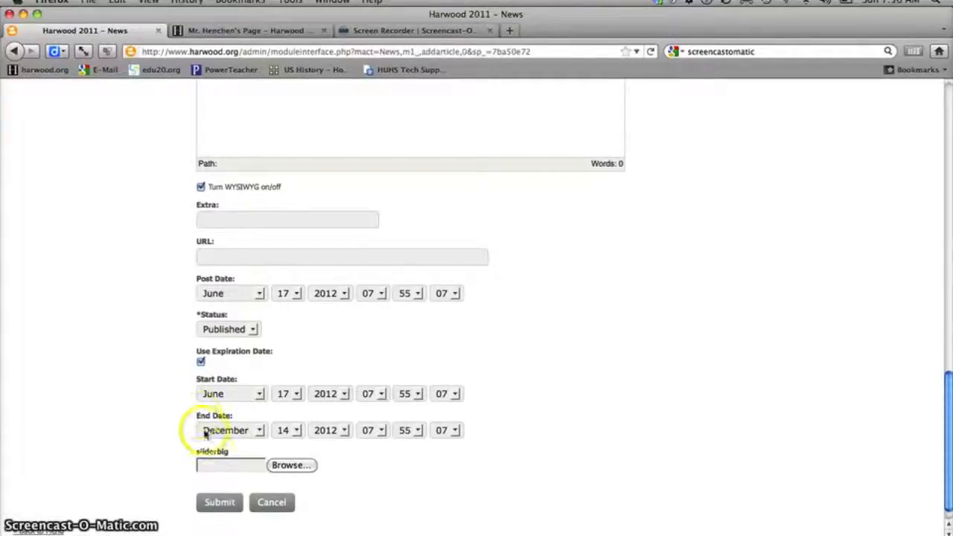
{"action": "left_click", "coordinate": [221, 504]}
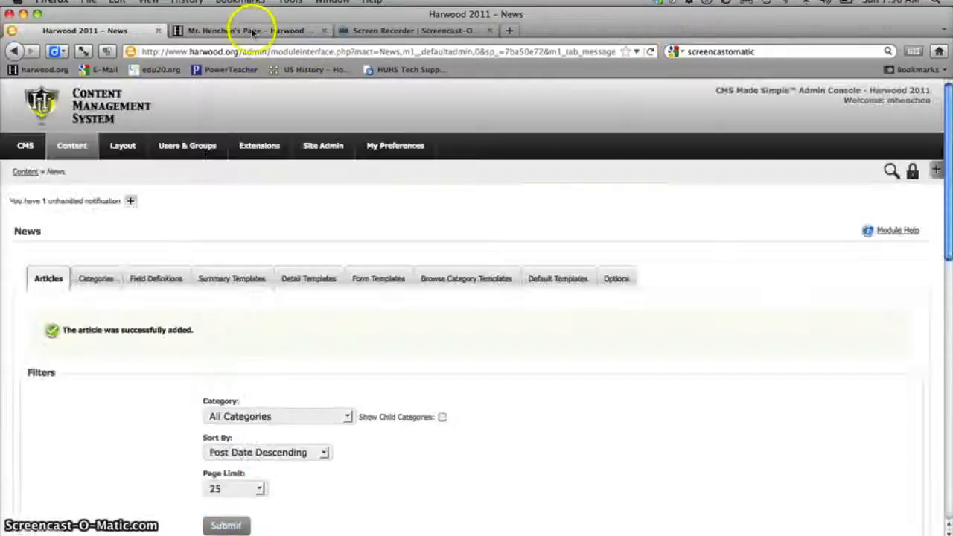
{"action": "left_click", "coordinate": [245, 30]}
{"action": "left_click", "coordinate": [650, 51]}
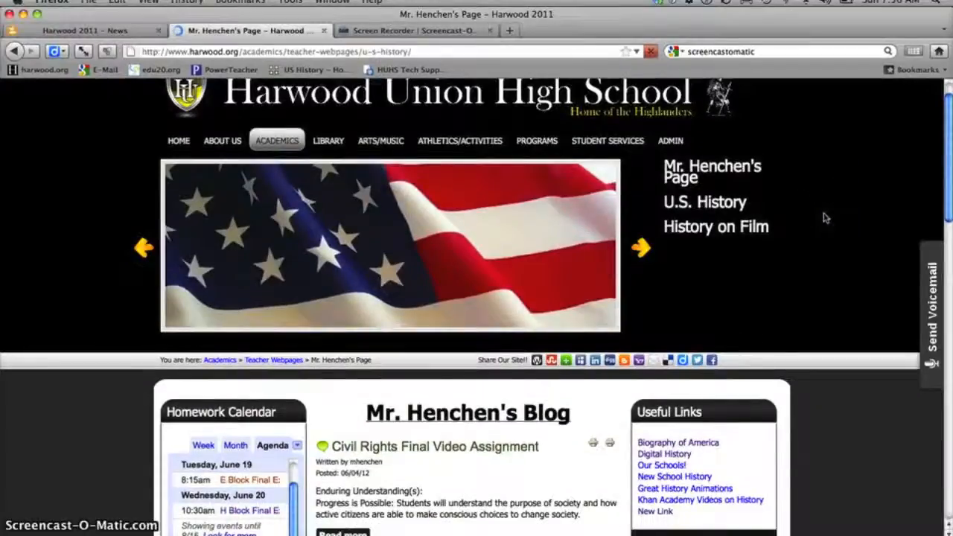
Examine how the Sample News entry appears among the posts in the teacher's blog
{"action": "scroll", "coordinate": [565, 364], "scroll_direction": "down", "scroll_amount": 4}
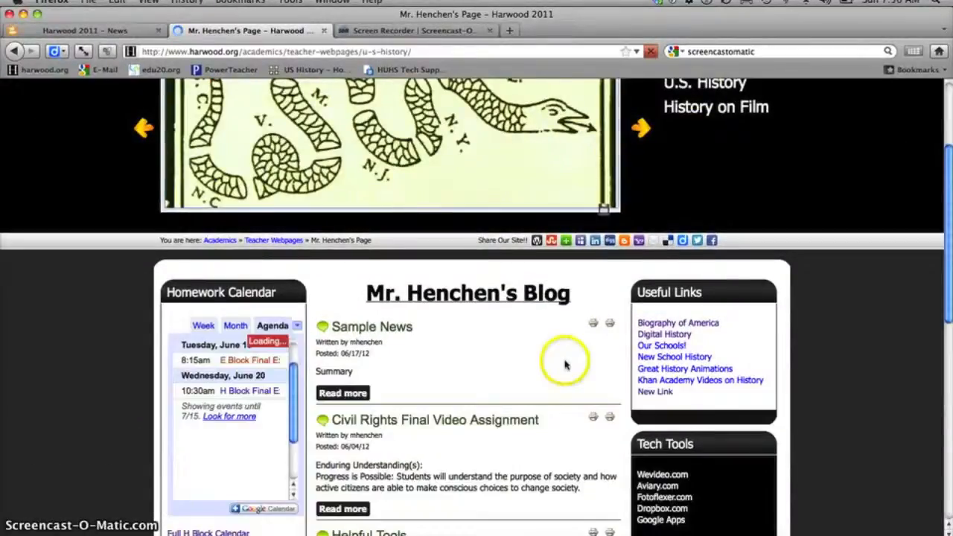
{"action": "scroll", "coordinate": [388, 326], "scroll_direction": "up", "scroll_amount": 3}
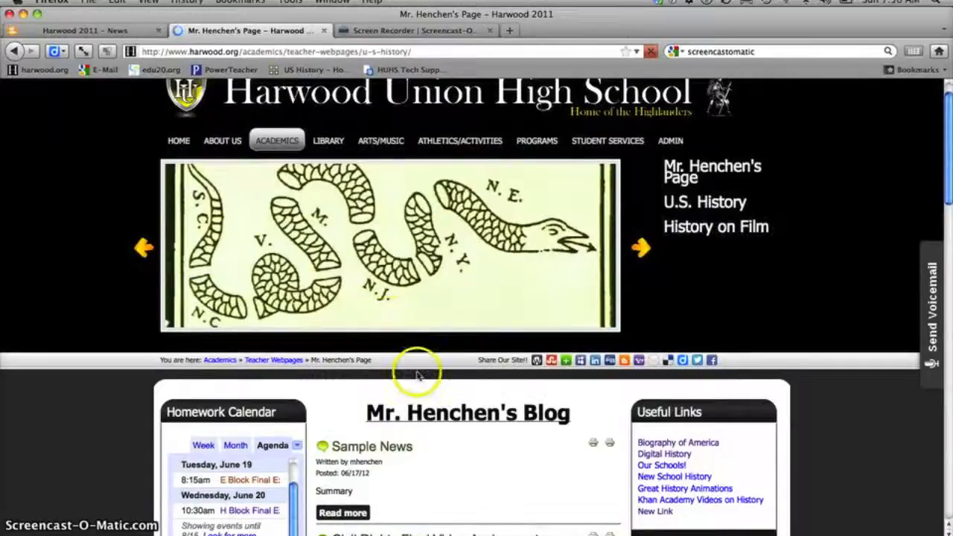
{"action": "scroll", "coordinate": [425, 378], "scroll_direction": "down", "scroll_amount": 3}
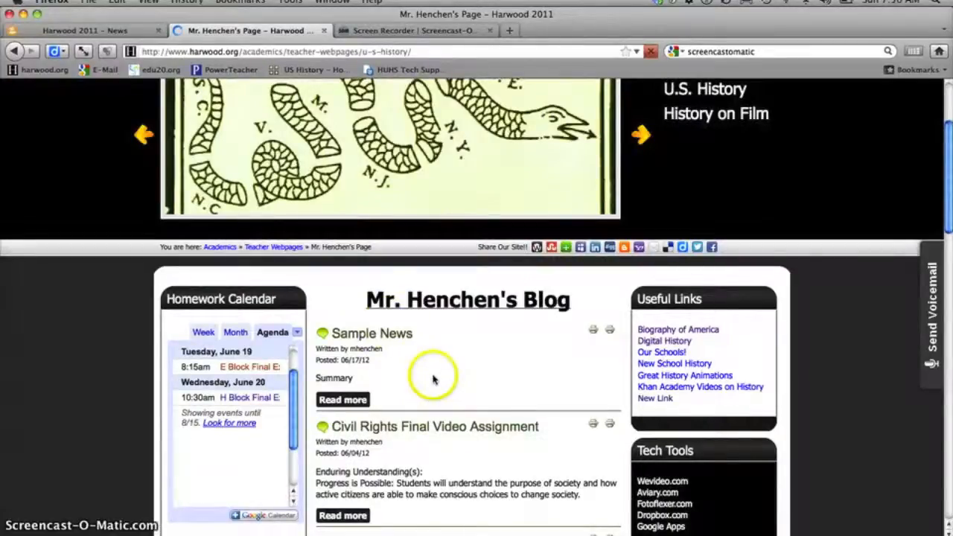
{"action": "scroll", "coordinate": [388, 335], "scroll_direction": "down", "scroll_amount": 1}
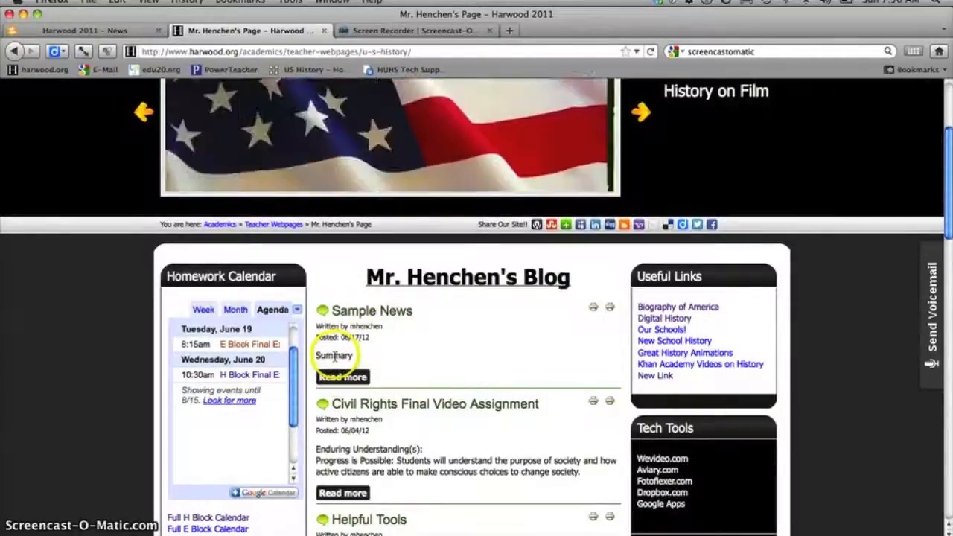
{"action": "scroll", "coordinate": [436, 335], "scroll_direction": "down", "scroll_amount": 5}
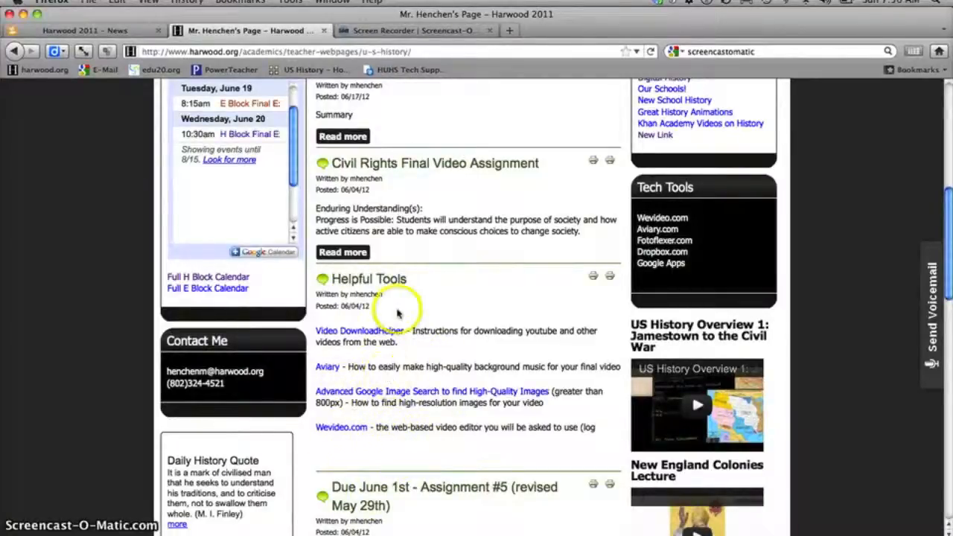
Open the full Sample News article, view its print version, and return to the teacher's blog
{"action": "scroll", "coordinate": [397, 313], "scroll_direction": "up", "scroll_amount": 4}
{"action": "left_click", "coordinate": [356, 318]}
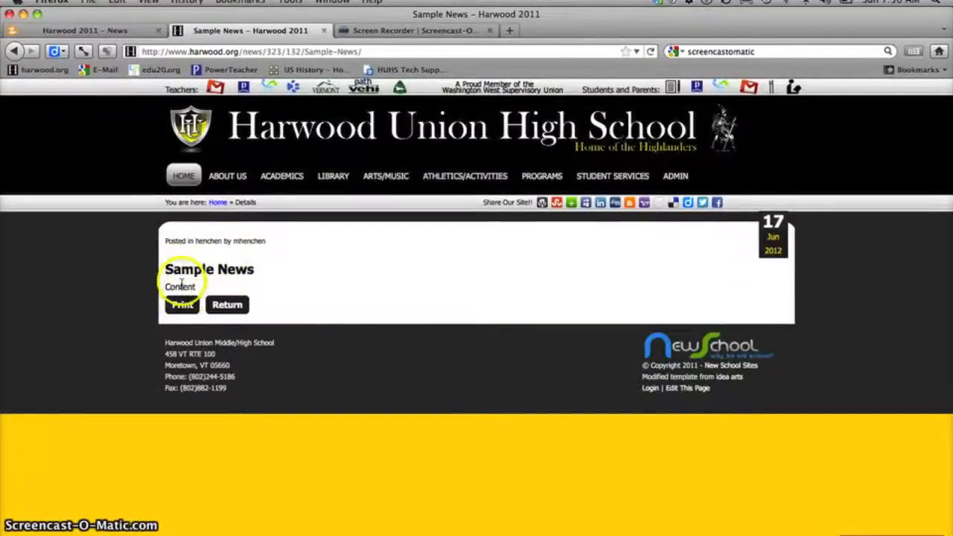
{"action": "left_click", "coordinate": [183, 305]}
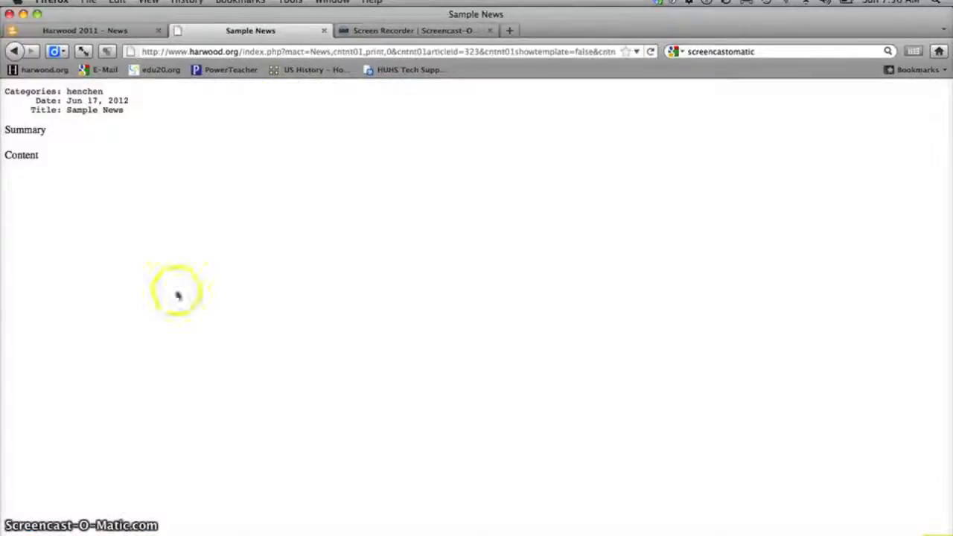
{"action": "left_click", "coordinate": [14, 51]}
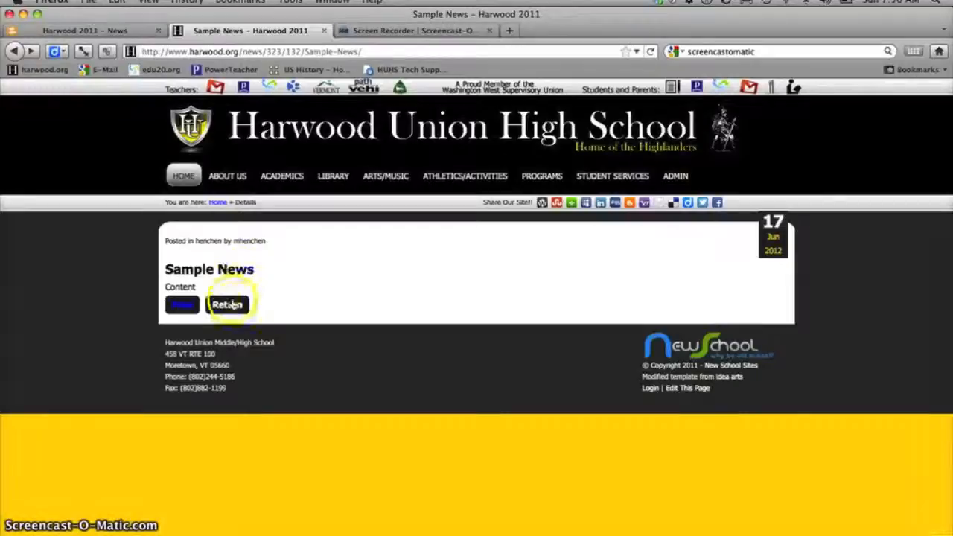
{"action": "left_click", "coordinate": [229, 303]}
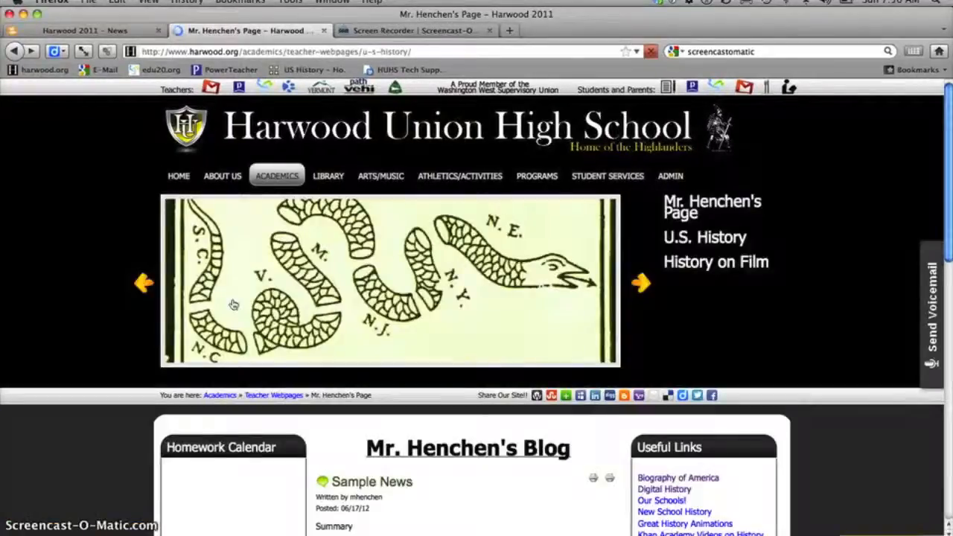
{"action": "scroll", "coordinate": [131, 251], "scroll_direction": "down", "scroll_amount": 5}
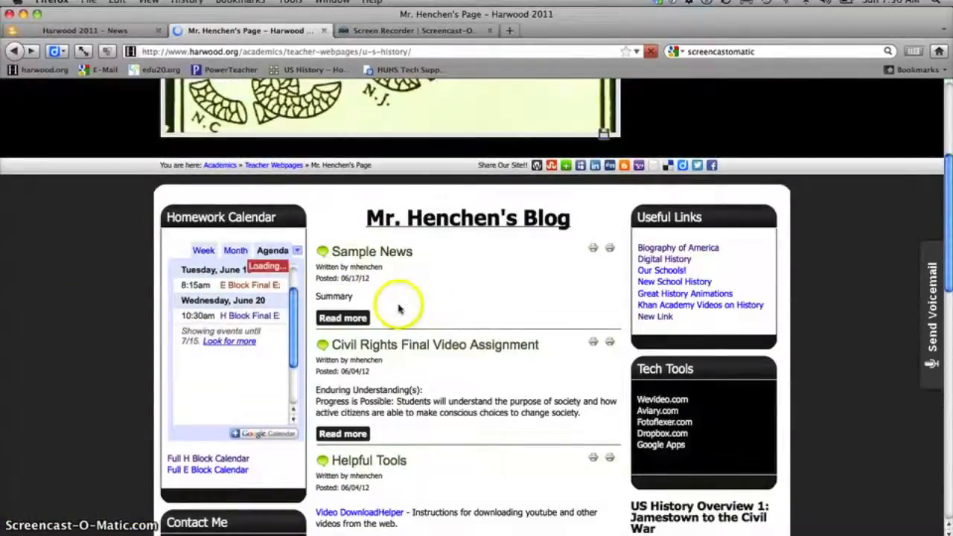
{"action": "scroll", "coordinate": [402, 275], "scroll_direction": "down", "scroll_amount": 5}
{"action": "scroll", "coordinate": [397, 259], "scroll_direction": "up", "scroll_amount": 5}
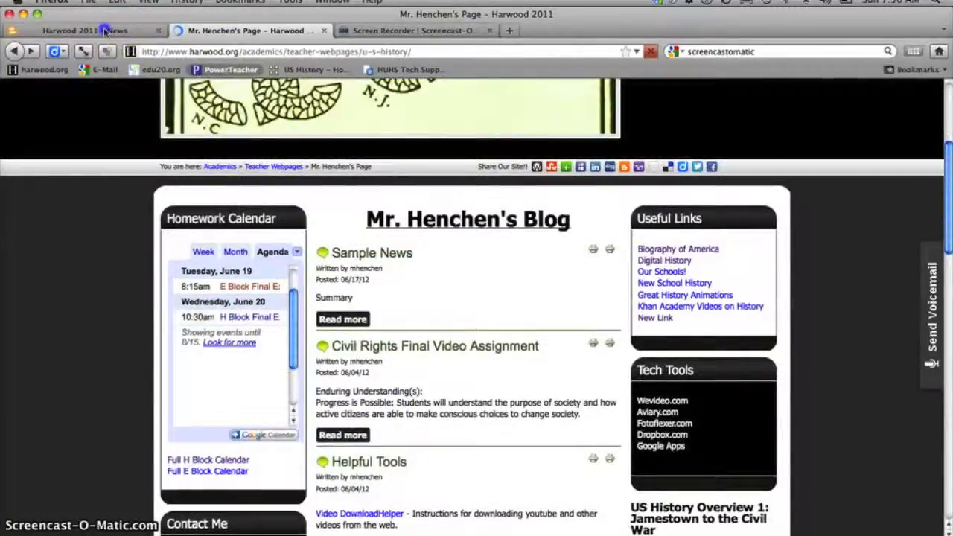
Go back to the admin console, open the Gallery module and examine its list of templates
{"action": "left_click", "coordinate": [104, 30]}
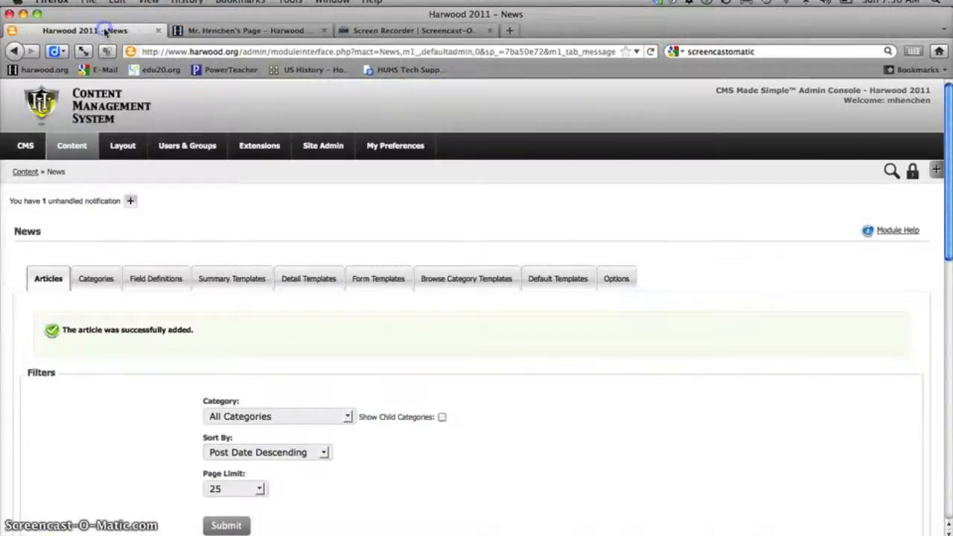
{"action": "left_click", "coordinate": [72, 146]}
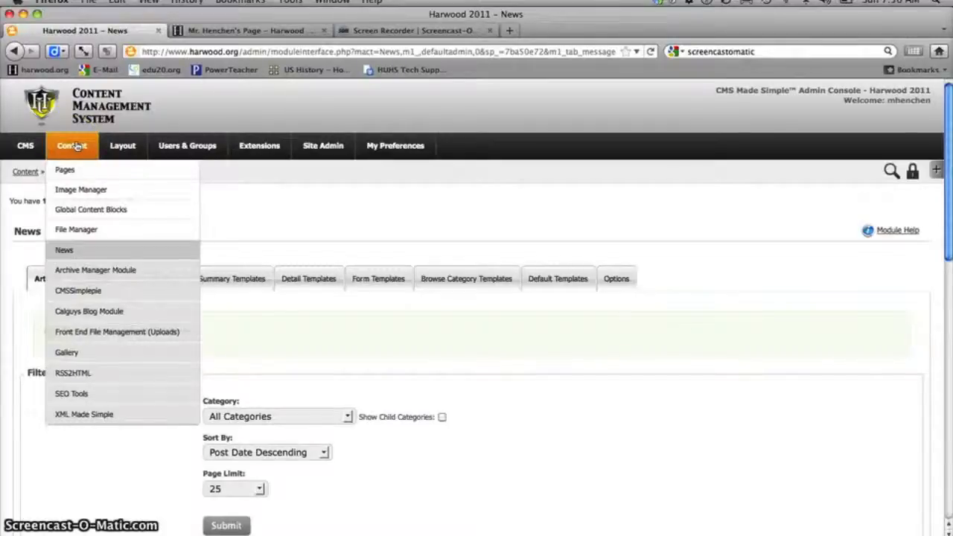
{"action": "left_click", "coordinate": [70, 353]}
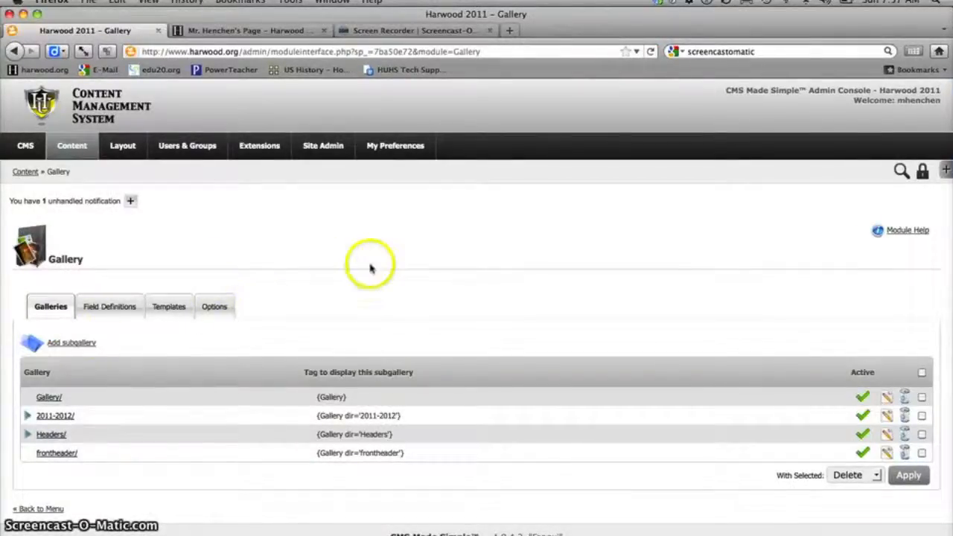
{"action": "left_click", "coordinate": [169, 306]}
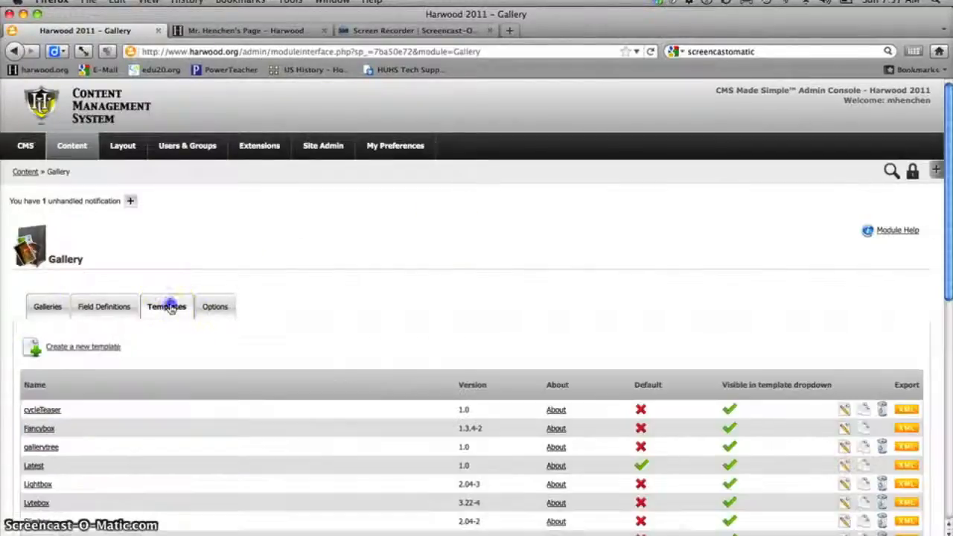
{"action": "scroll", "coordinate": [324, 399], "scroll_direction": "down", "scroll_amount": 3}
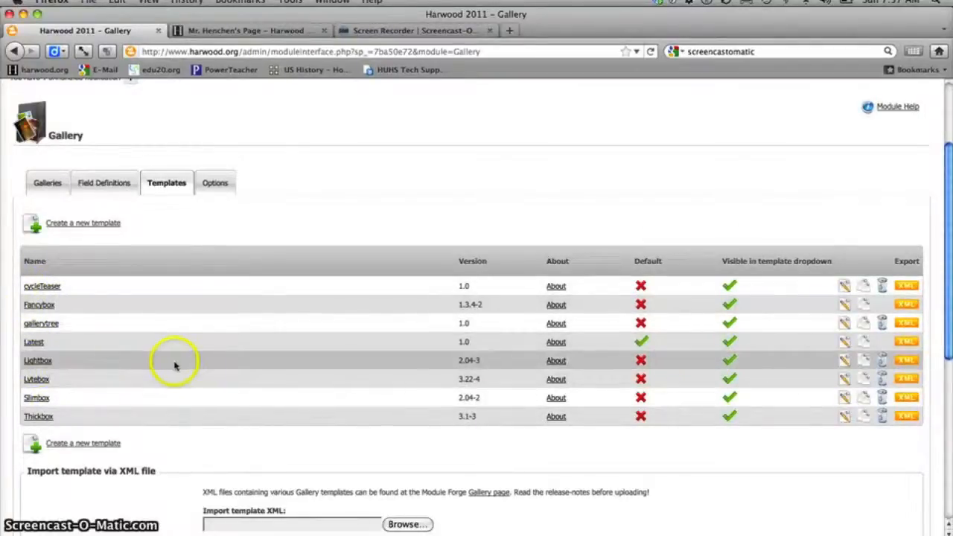
Return to the list of galleries and expand 2011-2012 and Headers to examine their subgalleries
{"action": "left_click", "coordinate": [56, 183]}
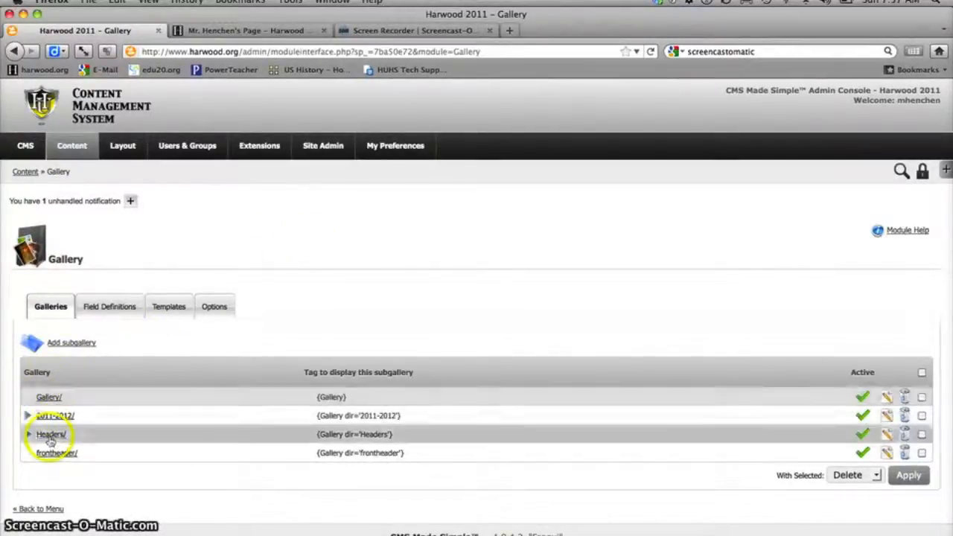
{"action": "left_click", "coordinate": [27, 416]}
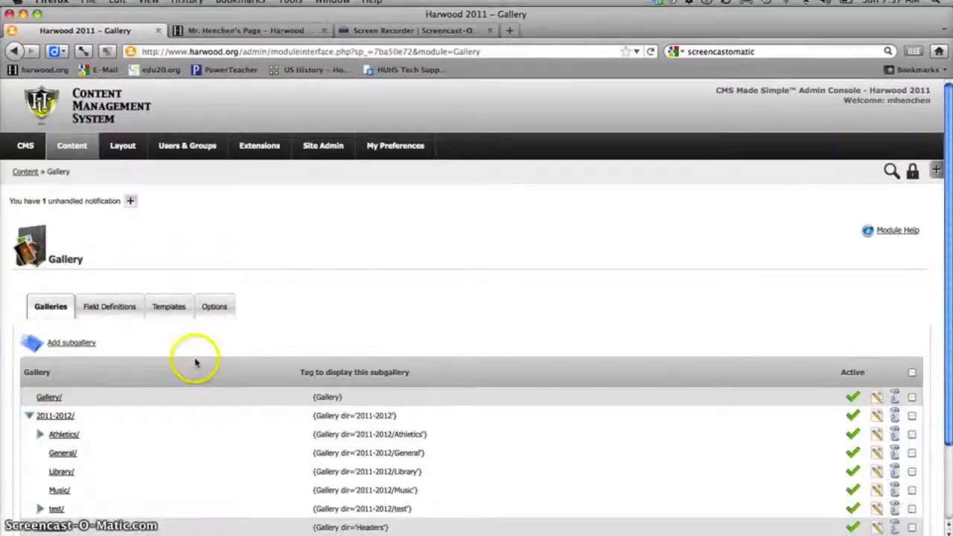
{"action": "scroll", "coordinate": [195, 363], "scroll_direction": "down", "scroll_amount": 3}
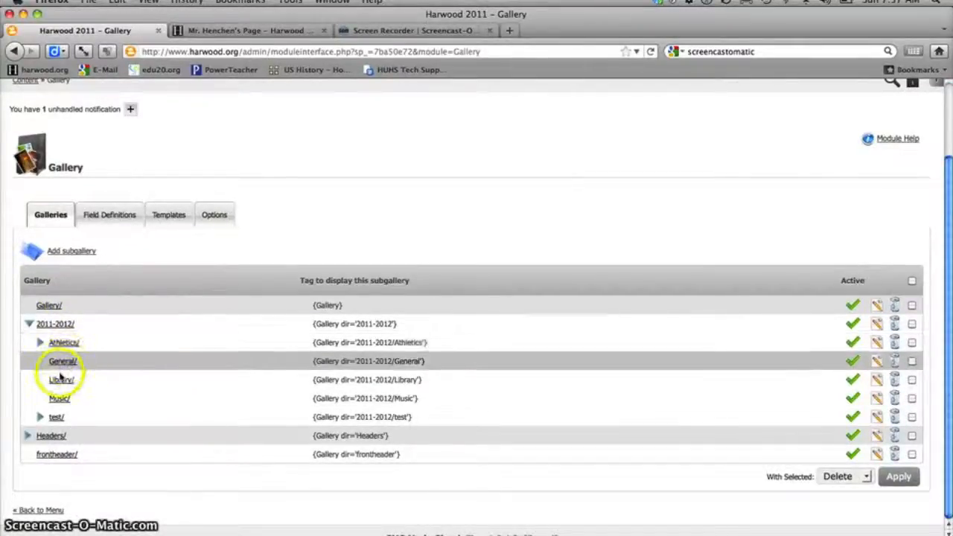
{"action": "left_click", "coordinate": [28, 436]}
{"action": "scroll", "coordinate": [131, 364], "scroll_direction": "down", "scroll_amount": 4}
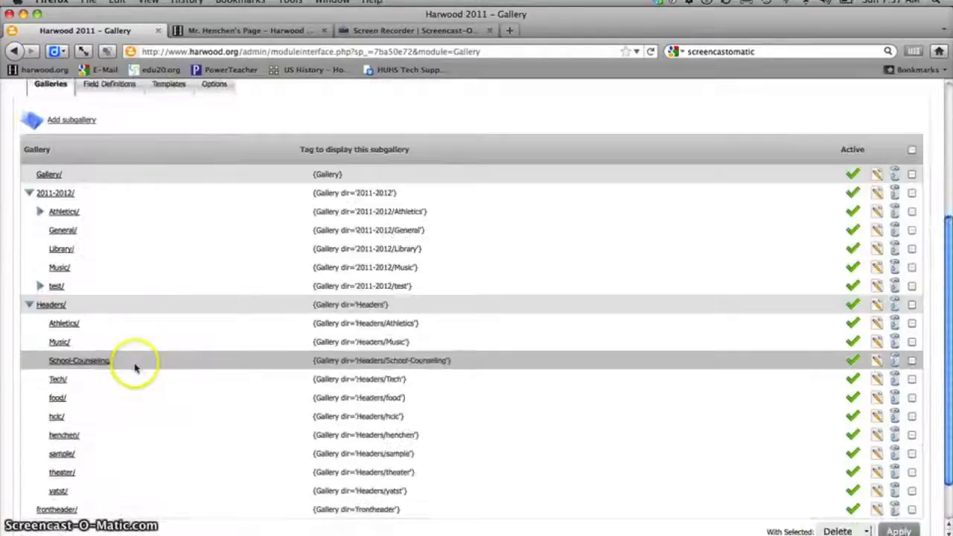
{"action": "scroll", "coordinate": [135, 366], "scroll_direction": "down", "scroll_amount": 2}
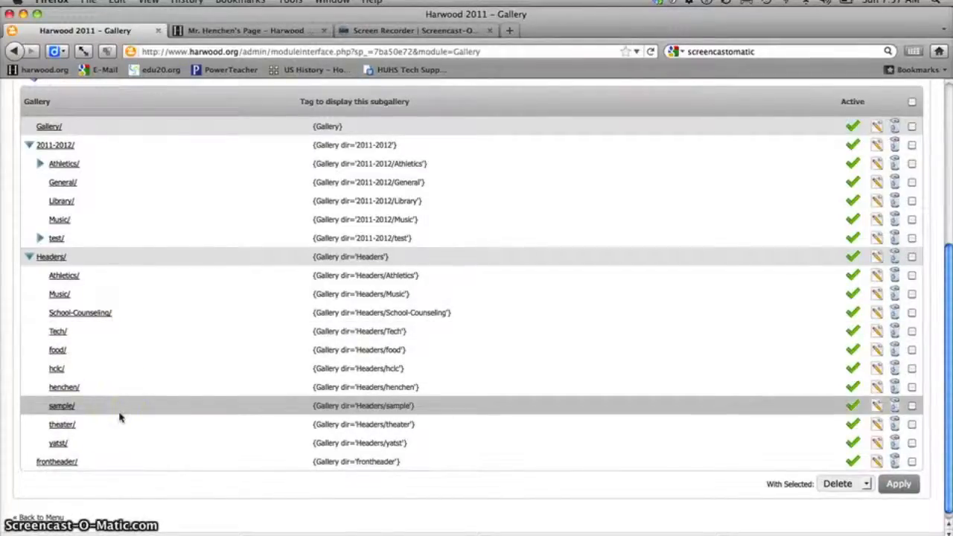
{"action": "scroll", "coordinate": [119, 417], "scroll_direction": "up", "scroll_amount": 3}
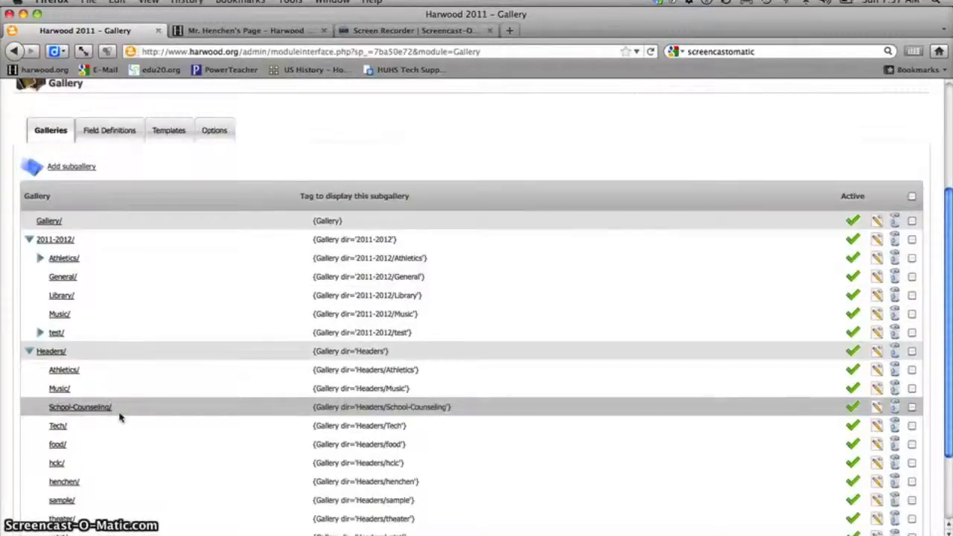
{"action": "scroll", "coordinate": [219, 357], "scroll_direction": "up", "scroll_amount": 5}
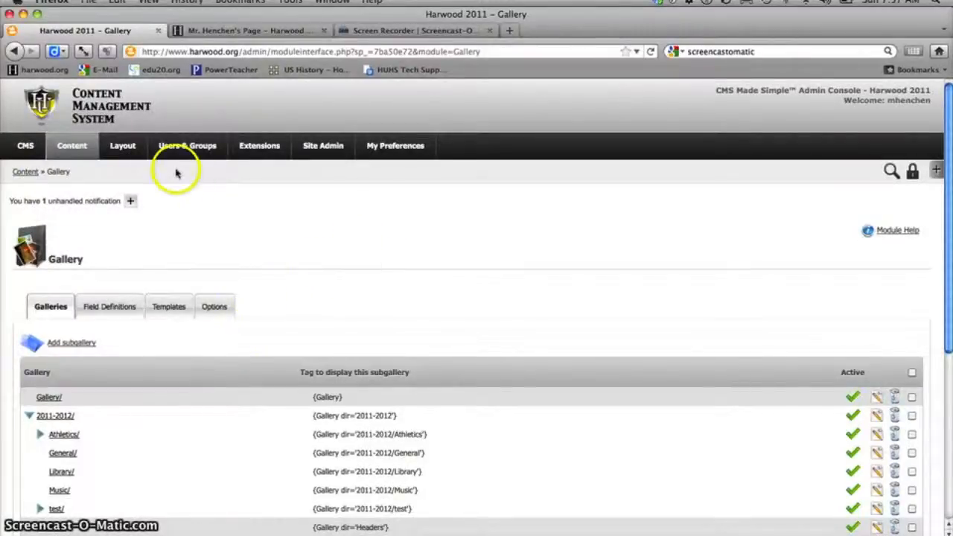
Open the Harwood Interior layout template for editing and look through its content code
{"action": "mouse_move", "coordinate": [125, 148]}
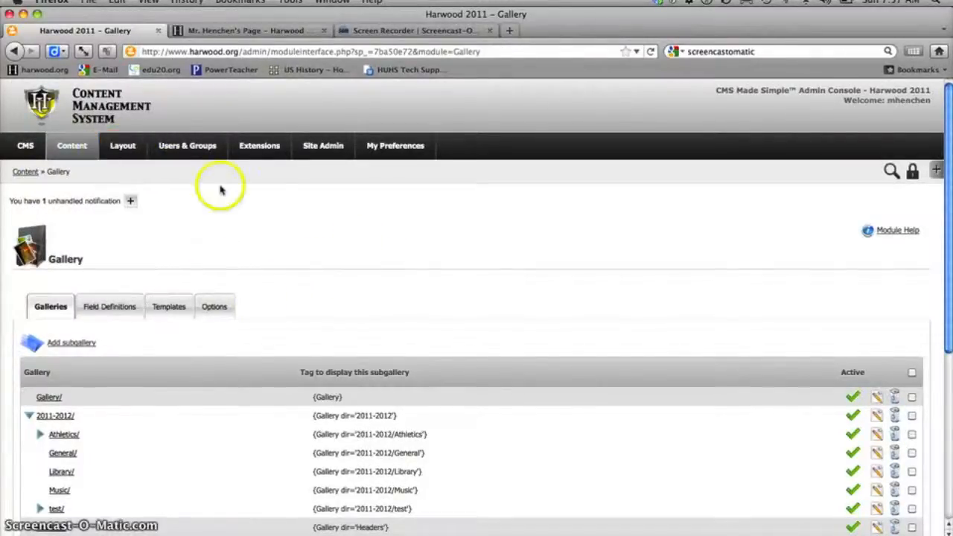
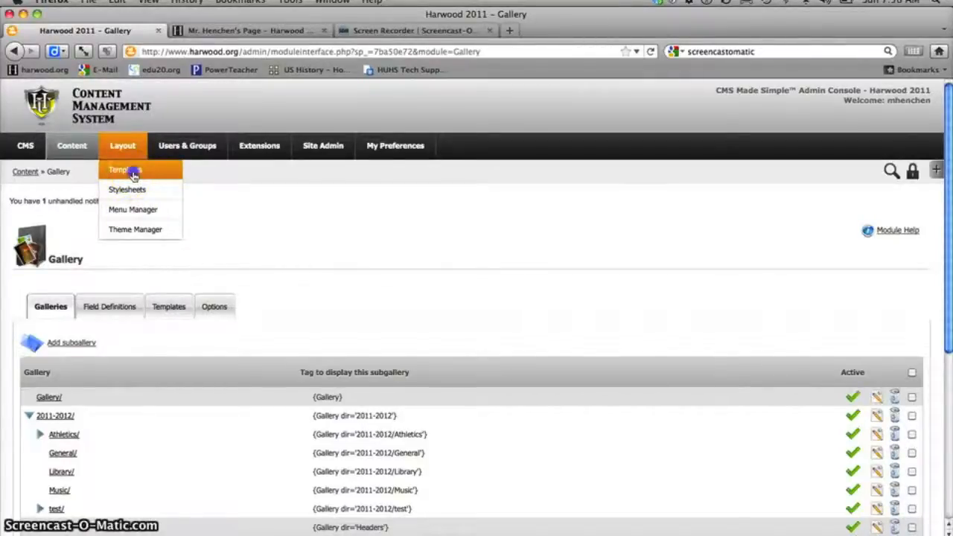
{"action": "left_click", "coordinate": [132, 173]}
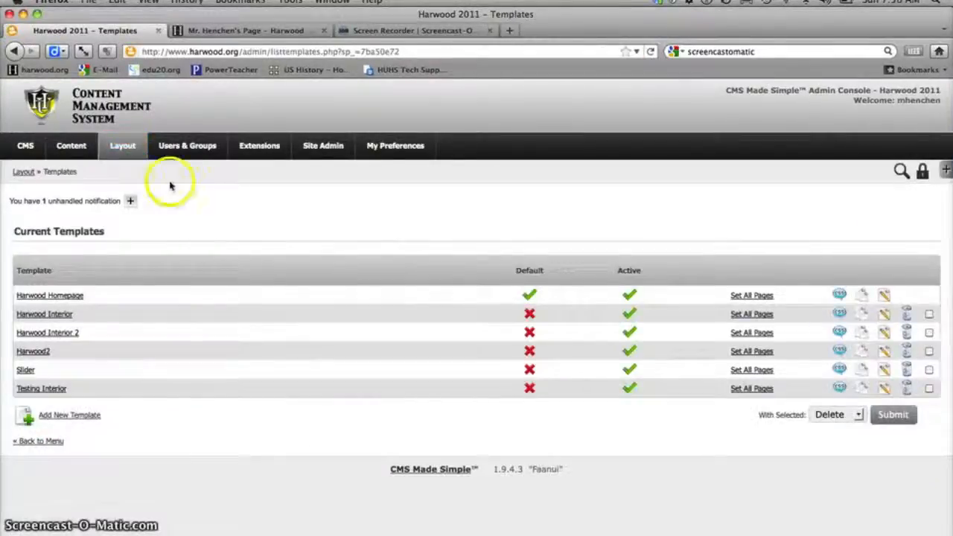
{"action": "left_click", "coordinate": [49, 315]}
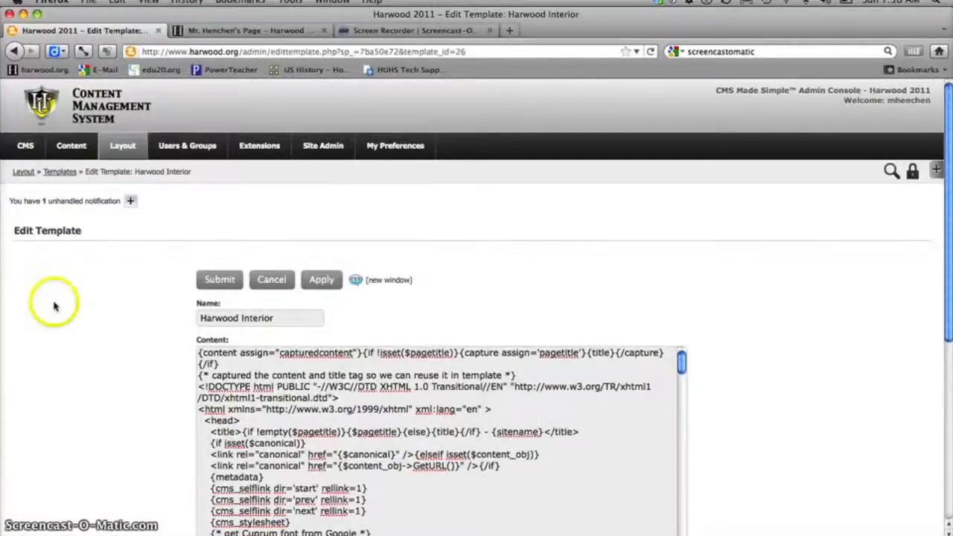
{"action": "scroll", "coordinate": [131, 266], "scroll_direction": "down", "scroll_amount": 3}
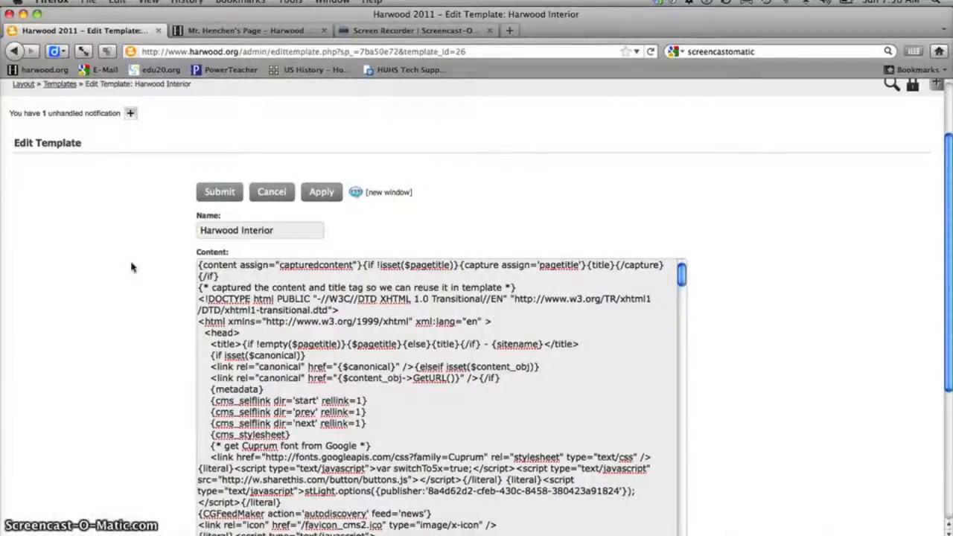
{"action": "scroll", "coordinate": [101, 308], "scroll_direction": "down", "scroll_amount": 5}
{"action": "scroll", "coordinate": [238, 238], "scroll_direction": "down", "scroll_amount": 9}
{"action": "scroll", "coordinate": [243, 239], "scroll_direction": "down", "scroll_amount": 9}
{"action": "scroll", "coordinate": [244, 239], "scroll_direction": "down", "scroll_amount": 14}
{"action": "scroll", "coordinate": [243, 239], "scroll_direction": "down", "scroll_amount": 15}
{"action": "scroll", "coordinate": [243, 239], "scroll_direction": "down", "scroll_amount": 12}
{"action": "scroll", "coordinate": [243, 239], "scroll_direction": "up", "scroll_amount": 20}
{"action": "scroll", "coordinate": [244, 239], "scroll_direction": "up", "scroll_amount": 20}
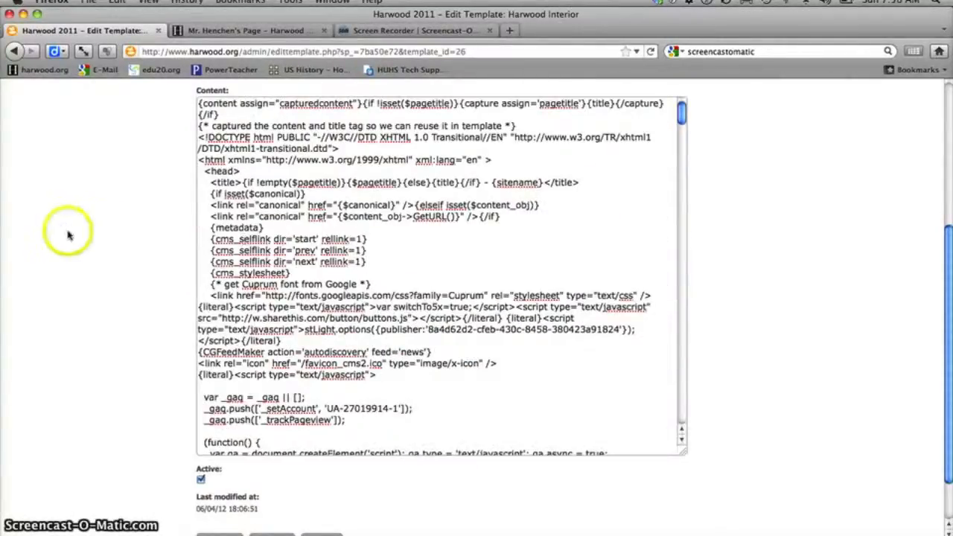
{"action": "scroll", "coordinate": [67, 235], "scroll_direction": "up", "scroll_amount": 6}
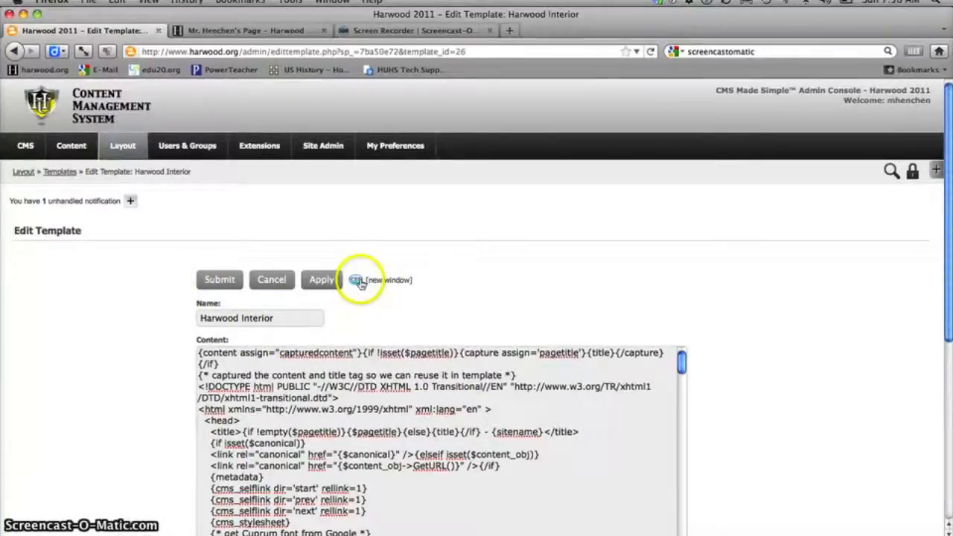
Open the stylesheets associated with the Harwood Interior template and view the code of 1 Interior - Default
{"action": "left_click", "coordinate": [358, 281]}
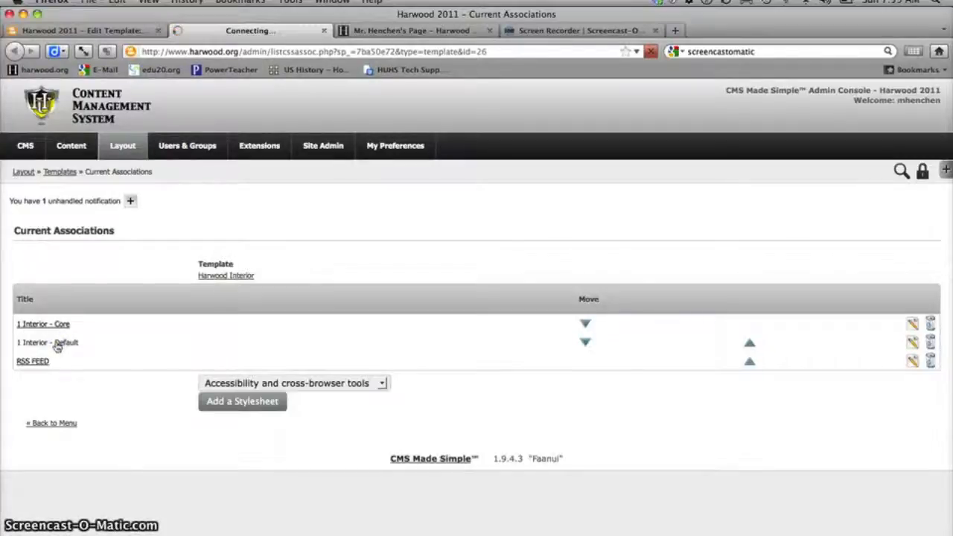
{"action": "scroll", "coordinate": [135, 335], "scroll_direction": "down", "scroll_amount": 5}
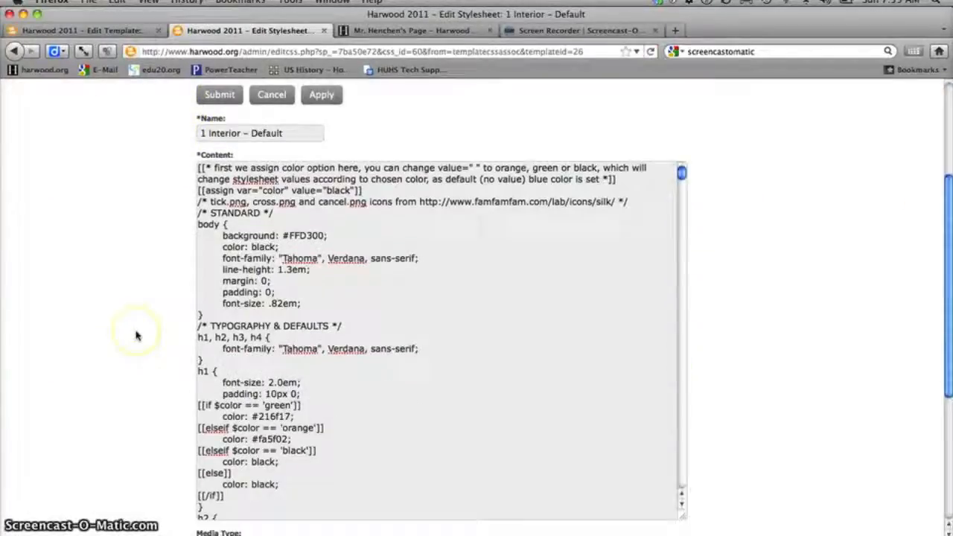
Set the body background in the 1 Interior - Default stylesheet to #FFa300 and apply the change
{"action": "double_click", "coordinate": [299, 235]}
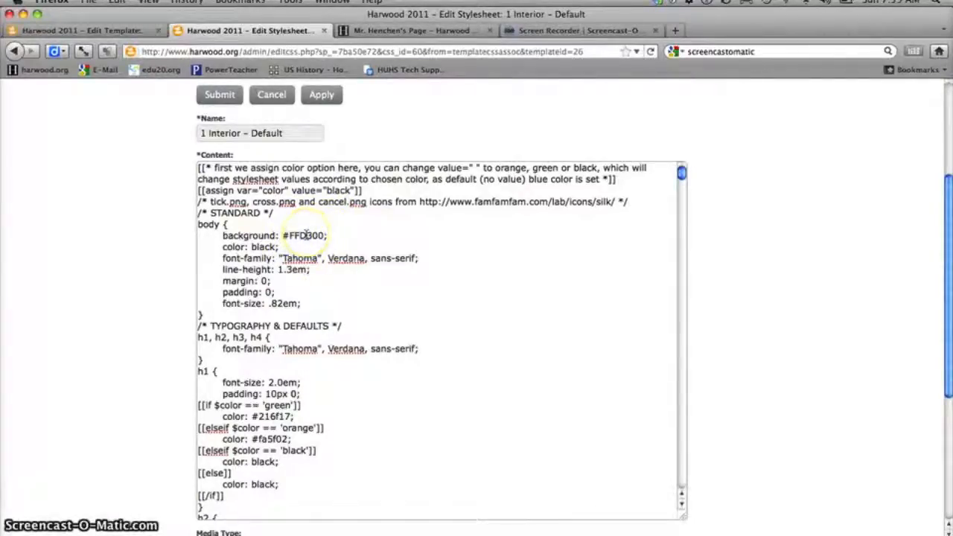
{"action": "type", "text": "a"}
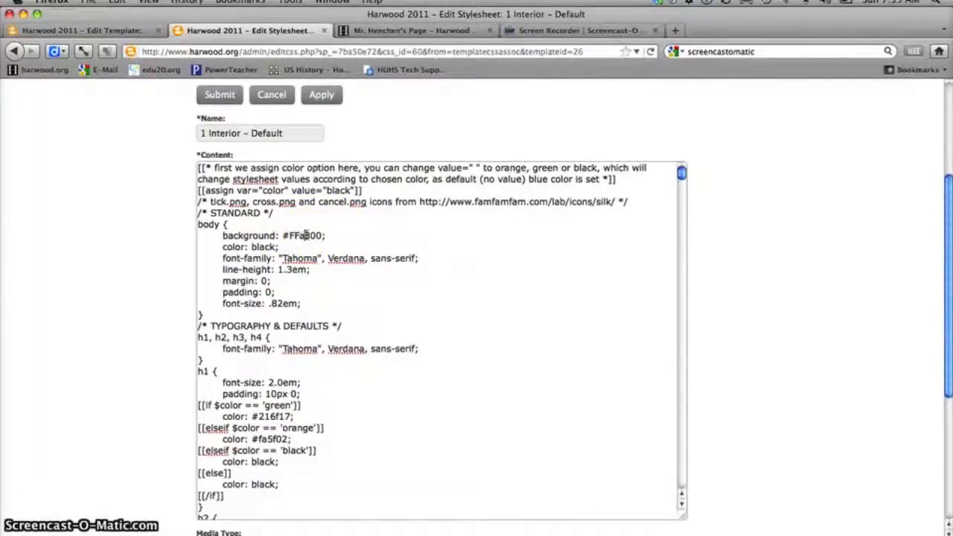
{"action": "left_click", "coordinate": [330, 94]}
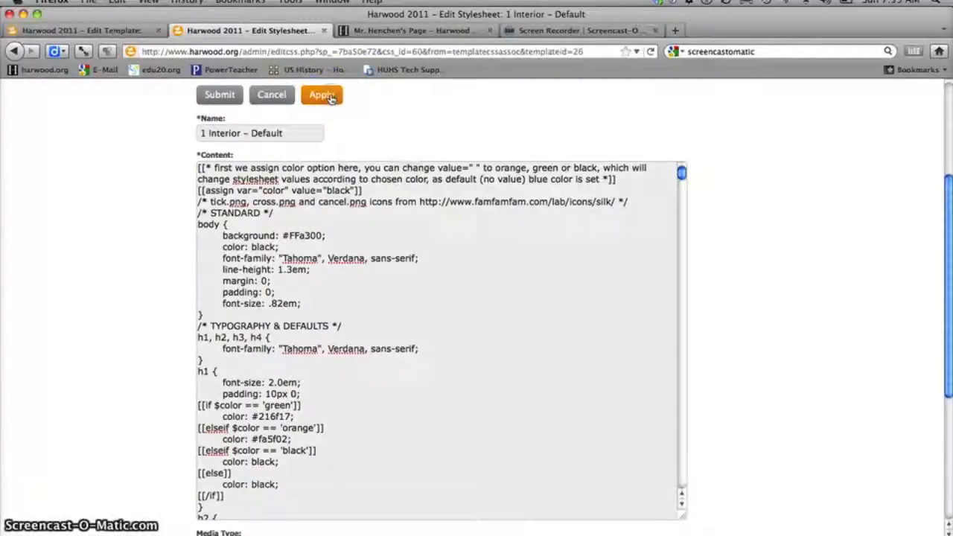
Reload the live teacher webpage and check the background colour around the Check it Out!!! section
{"action": "left_click", "coordinate": [402, 31]}
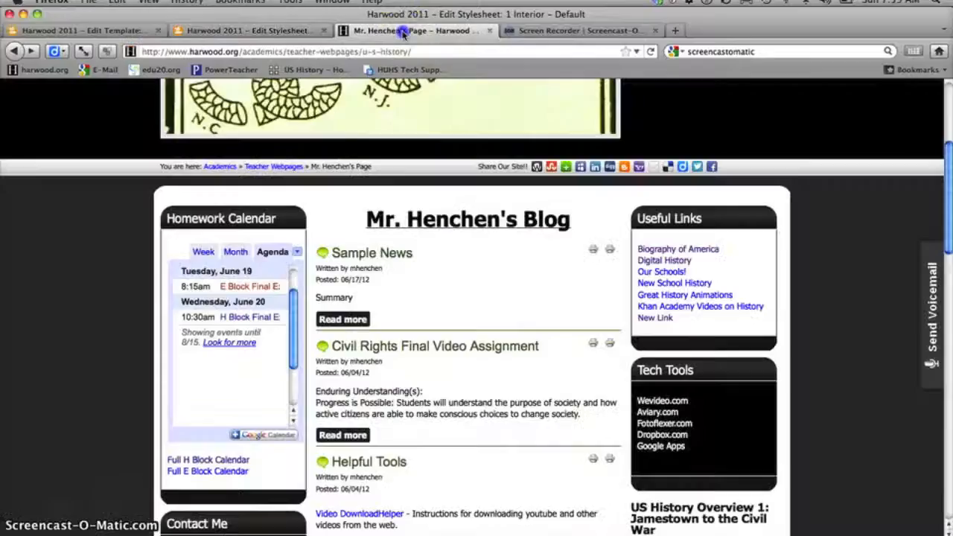
{"action": "scroll", "coordinate": [648, 102], "scroll_direction": "up", "scroll_amount": 5}
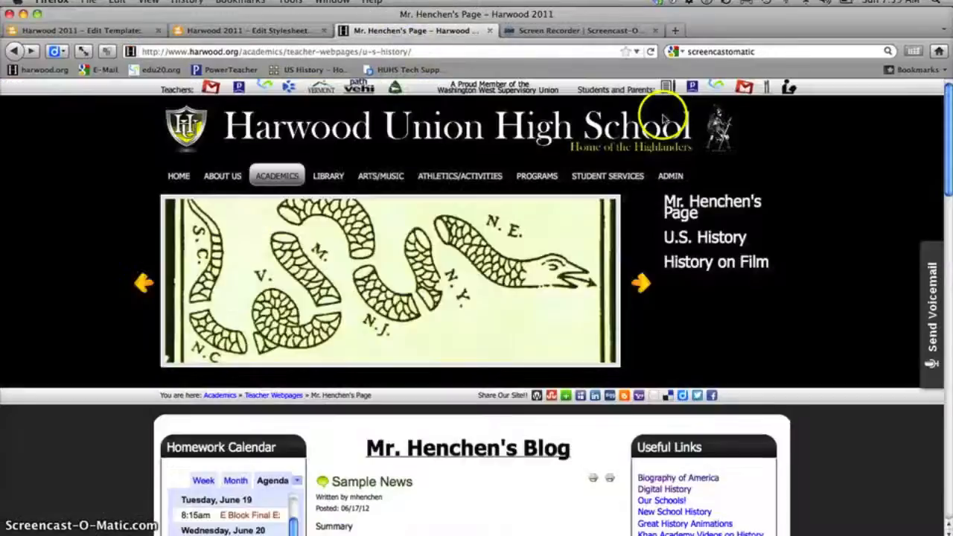
{"action": "left_click", "coordinate": [650, 52]}
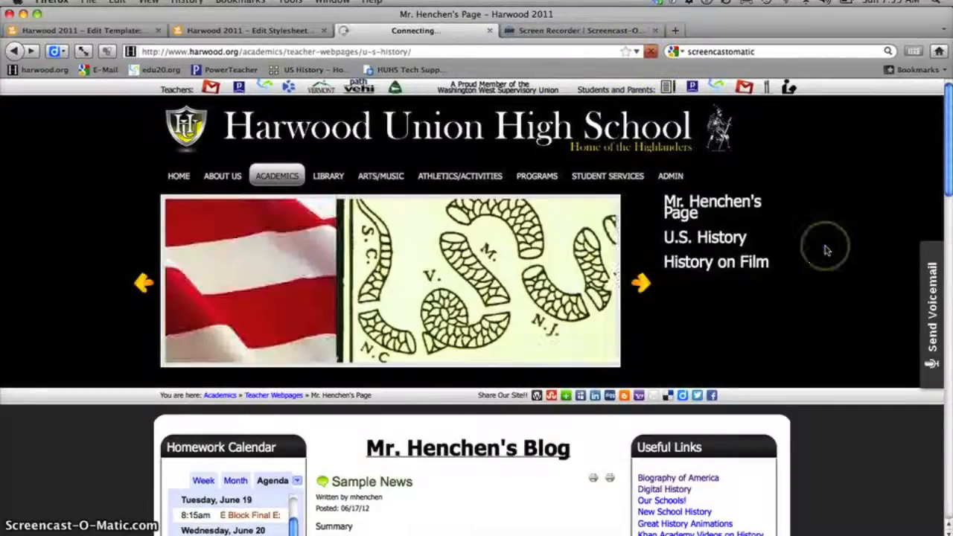
{"action": "scroll", "coordinate": [827, 251], "scroll_direction": "down", "scroll_amount": 10}
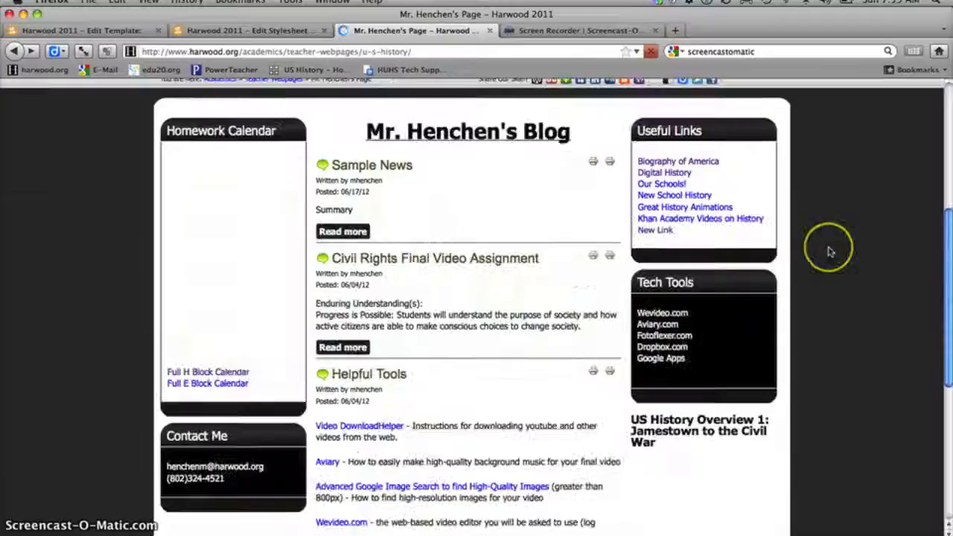
{"action": "left_click", "coordinate": [831, 251]}
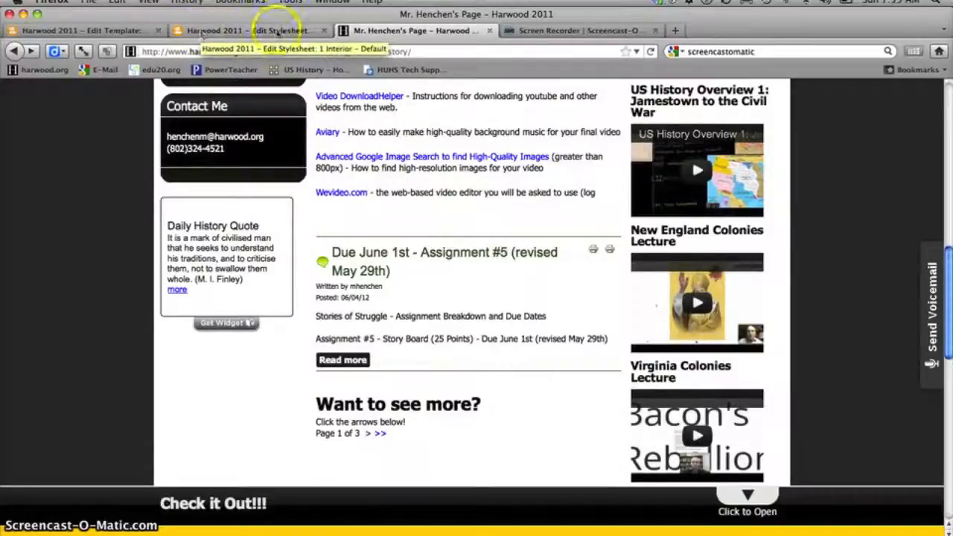
{"action": "scroll", "coordinate": [858, 276], "scroll_direction": "down", "scroll_amount": 10}
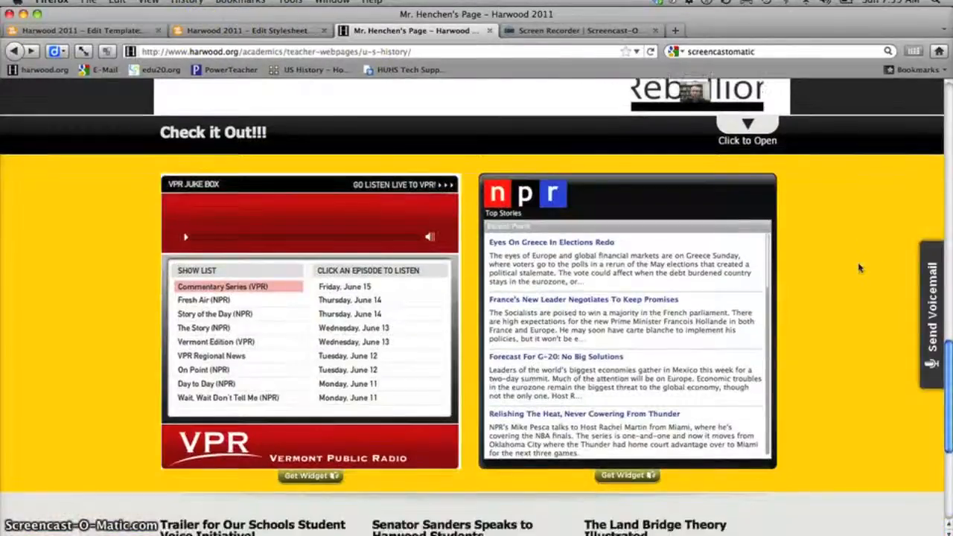
{"action": "scroll", "coordinate": [858, 268], "scroll_direction": "up", "scroll_amount": 15}
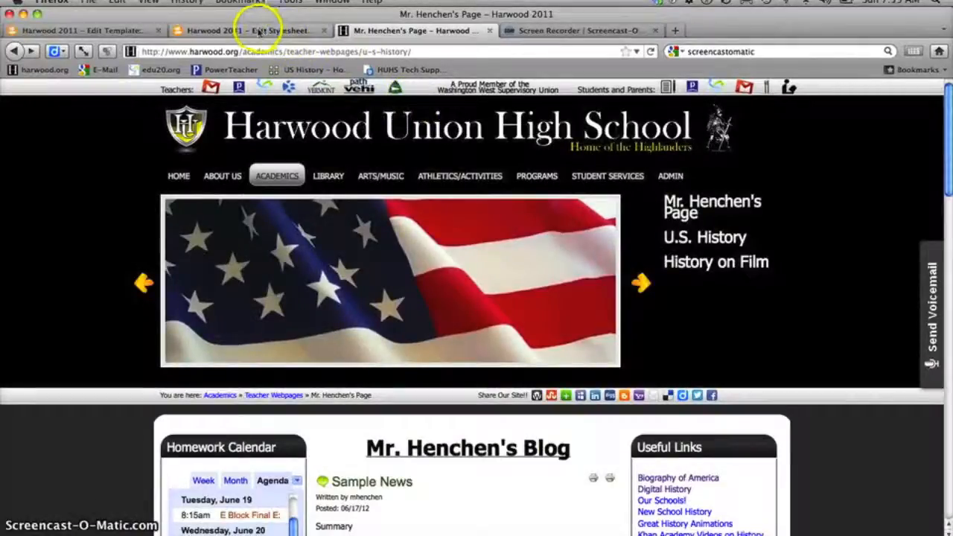
Restore the body background in the 1 Interior - Default stylesheet to #FFD300
{"action": "left_click", "coordinate": [256, 31]}
{"action": "left_click", "coordinate": [352, 284]}
{"action": "key", "text": "Left"}
{"action": "key", "text": "Left"}
{"action": "key", "text": "Left"}
{"action": "key", "text": "BackSpace"}
{"action": "type", "text": "d"}
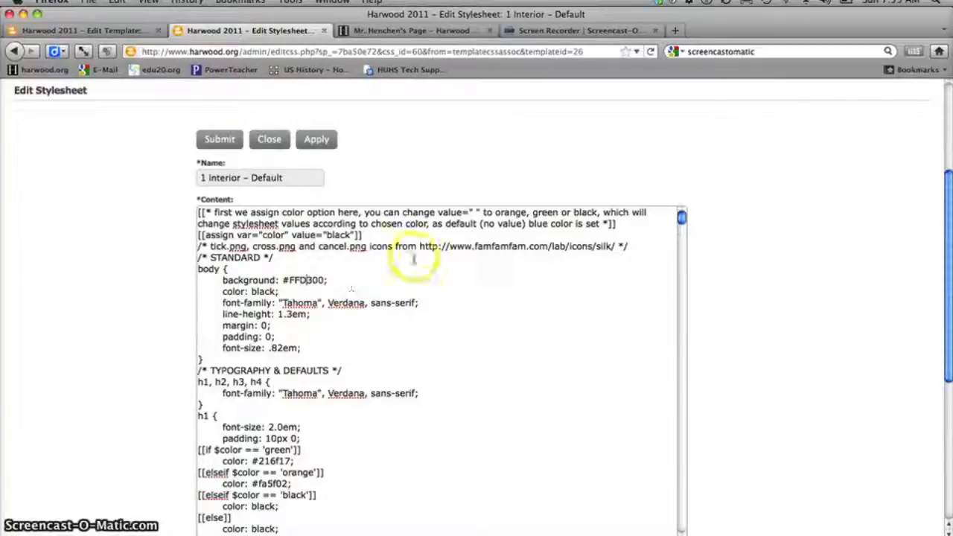
Look through the 1 Interior - Default stylesheet code, from the typography rules through lists and links to navigation
{"action": "scroll", "coordinate": [449, 297], "scroll_direction": "down", "scroll_amount": 5}
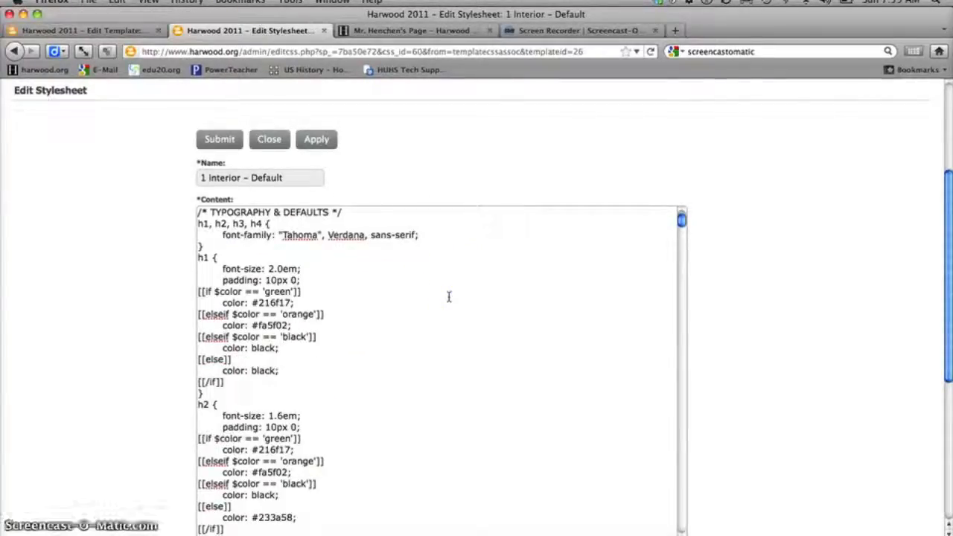
{"action": "scroll", "coordinate": [449, 297], "scroll_direction": "down", "scroll_amount": 15}
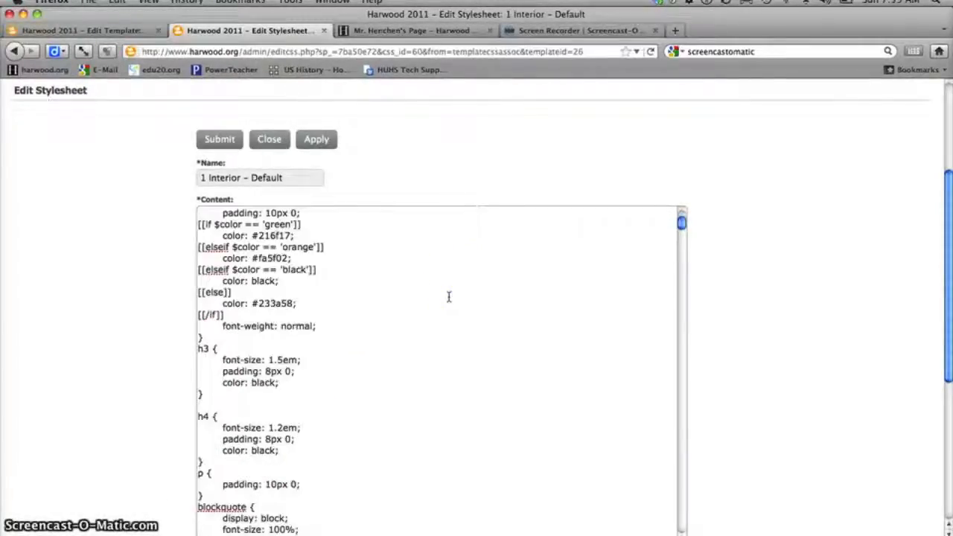
{"action": "scroll", "coordinate": [449, 297], "scroll_direction": "down", "scroll_amount": 15}
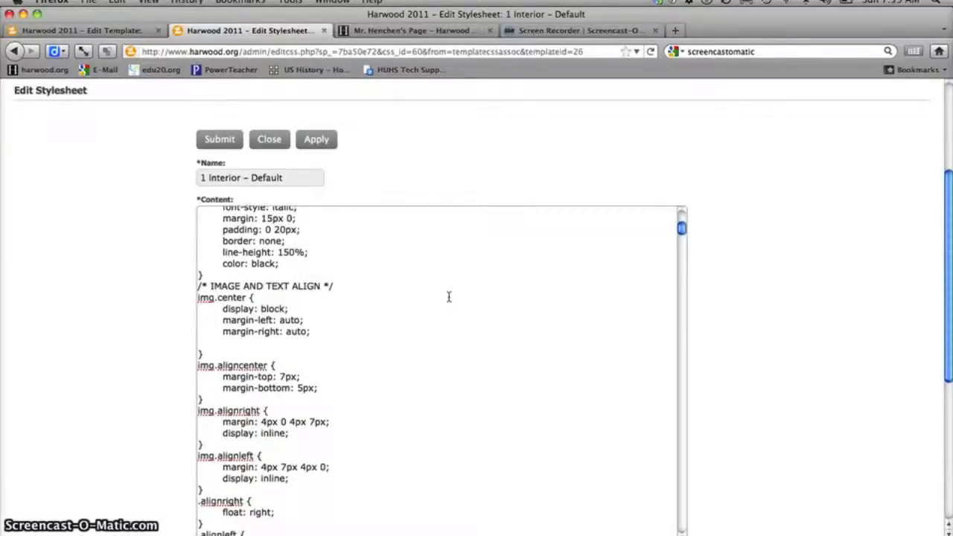
{"action": "scroll", "coordinate": [449, 297], "scroll_direction": "down", "scroll_amount": 15}
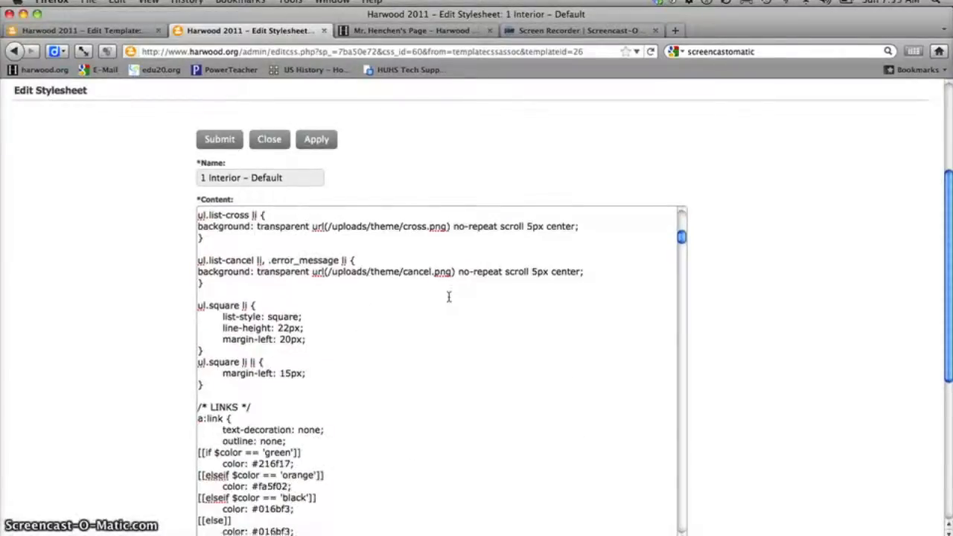
{"action": "scroll", "coordinate": [449, 297], "scroll_direction": "down", "scroll_amount": 8}
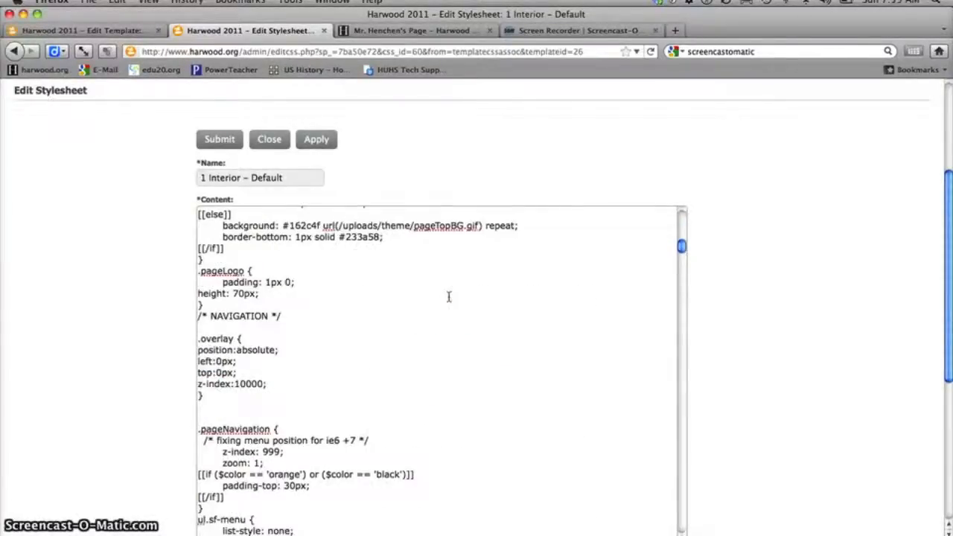
{"action": "scroll", "coordinate": [448, 298], "scroll_direction": "down", "scroll_amount": 15}
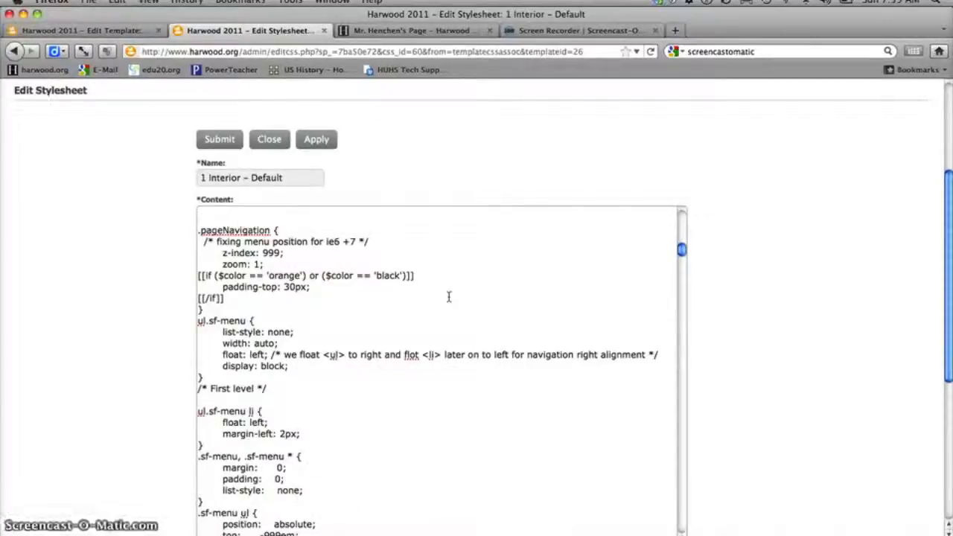
{"action": "scroll", "coordinate": [449, 318], "scroll_direction": "down", "scroll_amount": 10}
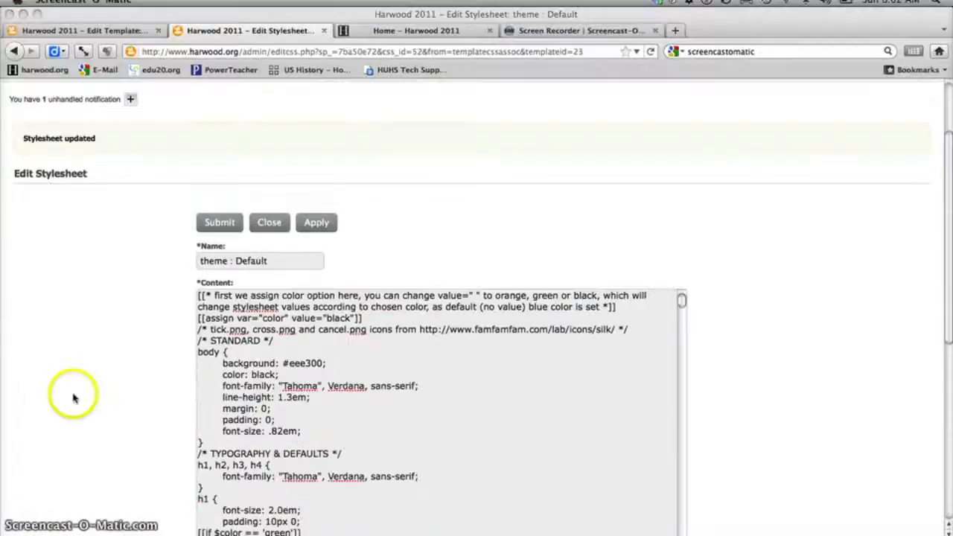
Switch from the theme : Default stylesheet to the live school homepage and examine the background behind Latest Images and HuTube
{"action": "left_click", "coordinate": [73, 397]}
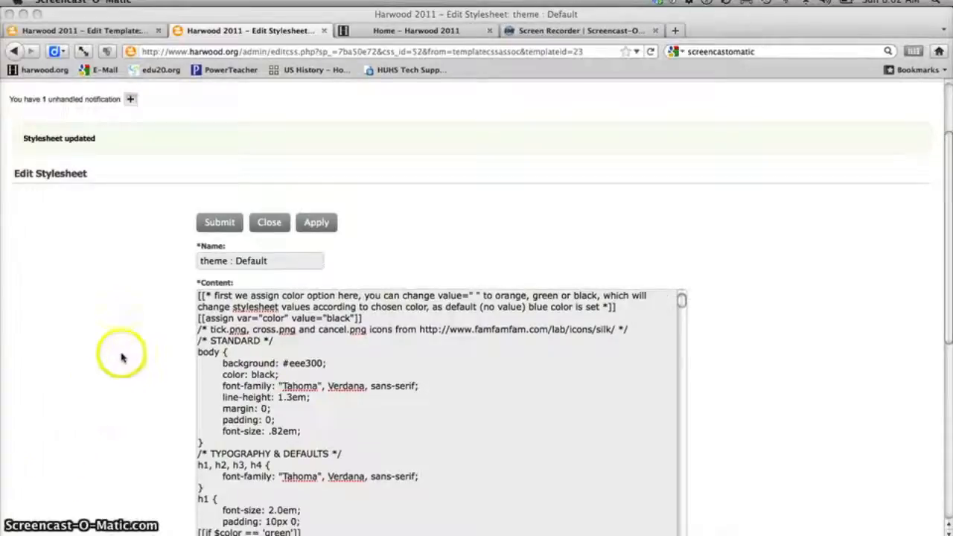
{"action": "scroll", "coordinate": [123, 357], "scroll_direction": "down", "scroll_amount": 2}
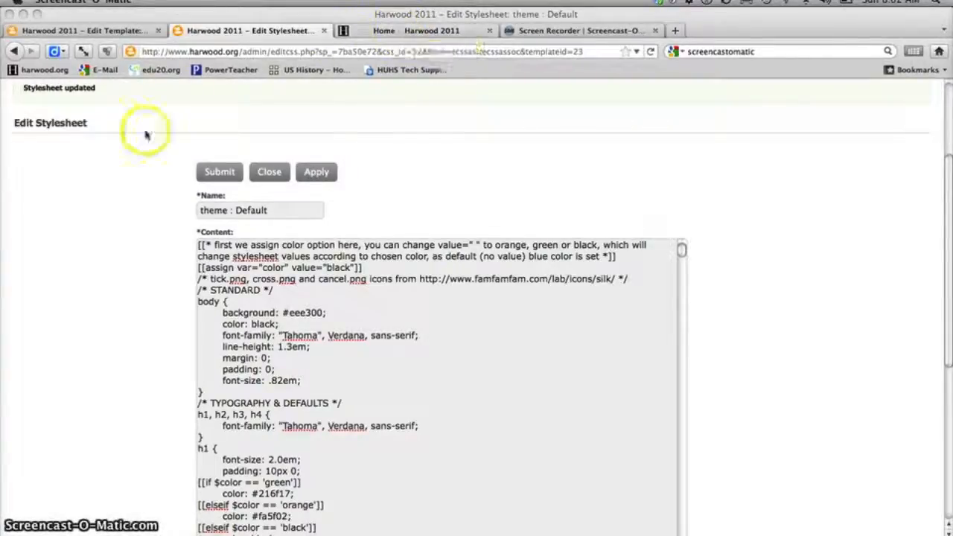
{"action": "left_click", "coordinate": [408, 31]}
{"action": "left_click", "coordinate": [408, 31]}
{"action": "scroll", "coordinate": [157, 208], "scroll_direction": "up", "scroll_amount": 10}
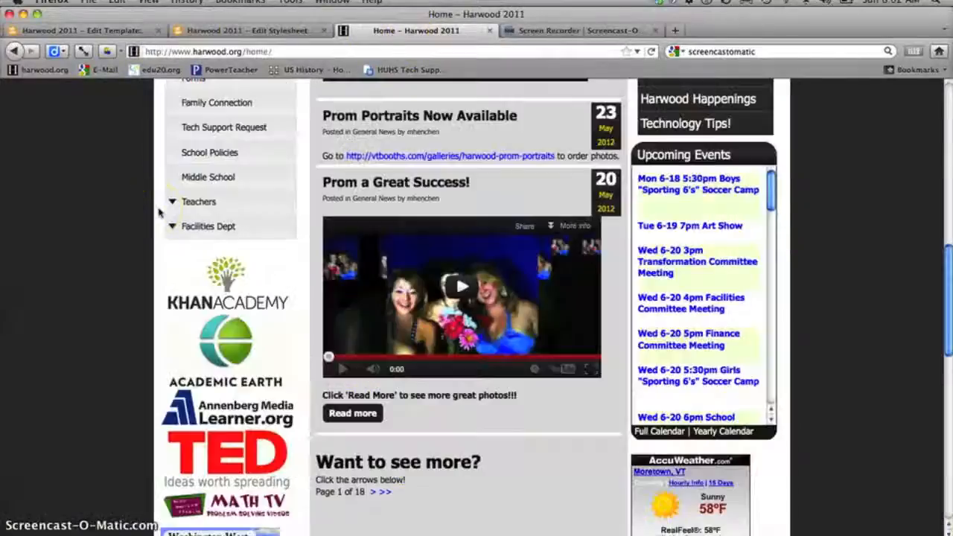
{"action": "scroll", "coordinate": [157, 212], "scroll_direction": "down", "scroll_amount": 15}
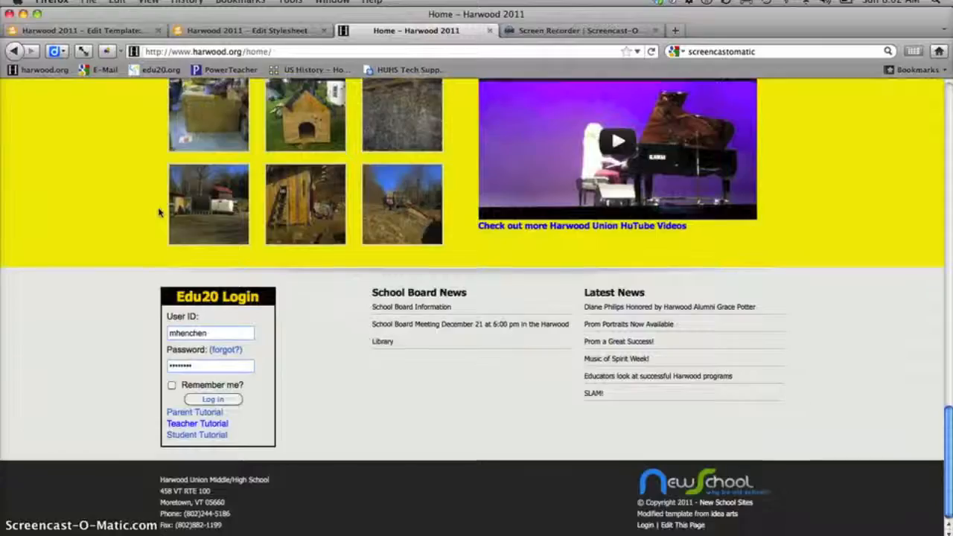
{"action": "scroll", "coordinate": [157, 212], "scroll_direction": "up", "scroll_amount": 3}
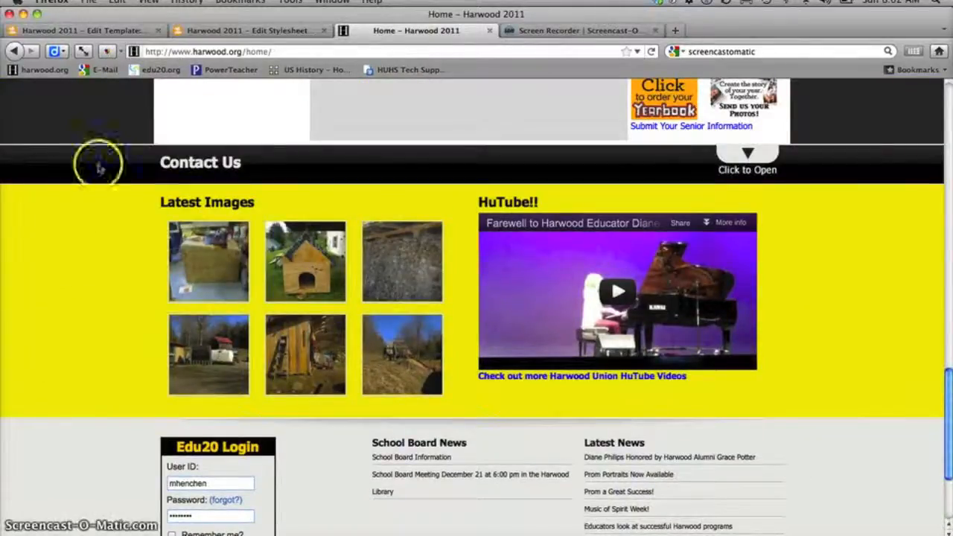
Set the body background in the theme : Default stylesheet to #FFF300, apply it and reload the homepage
{"action": "left_click", "coordinate": [239, 32]}
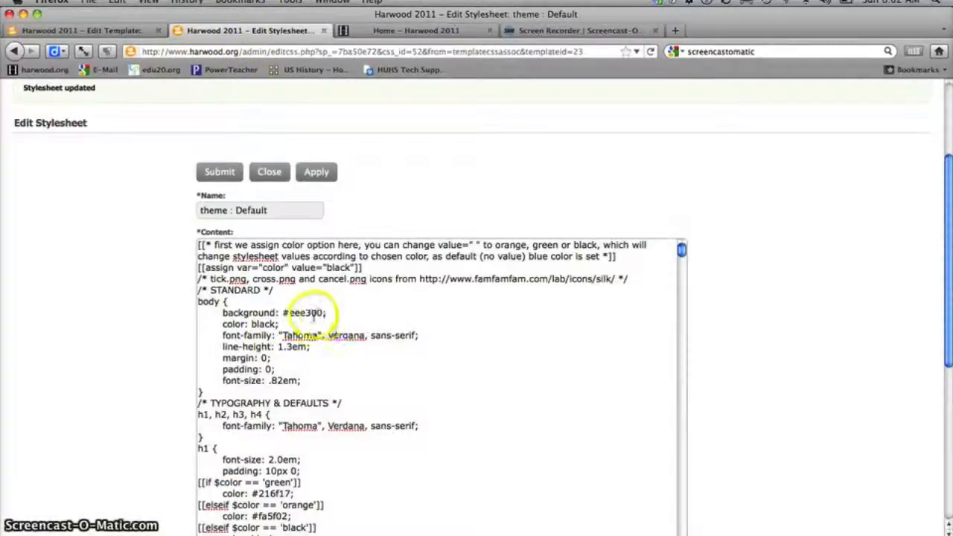
{"action": "left_click", "coordinate": [304, 312]}
{"action": "left_click_drag", "start_coordinate": [304, 313], "coordinate": [292, 313]}
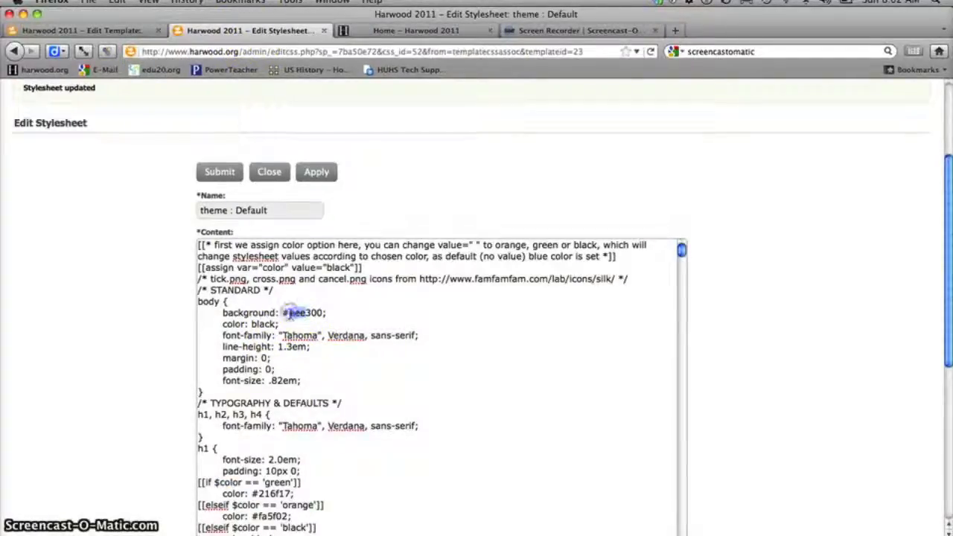
{"action": "type", "text": "FF"}
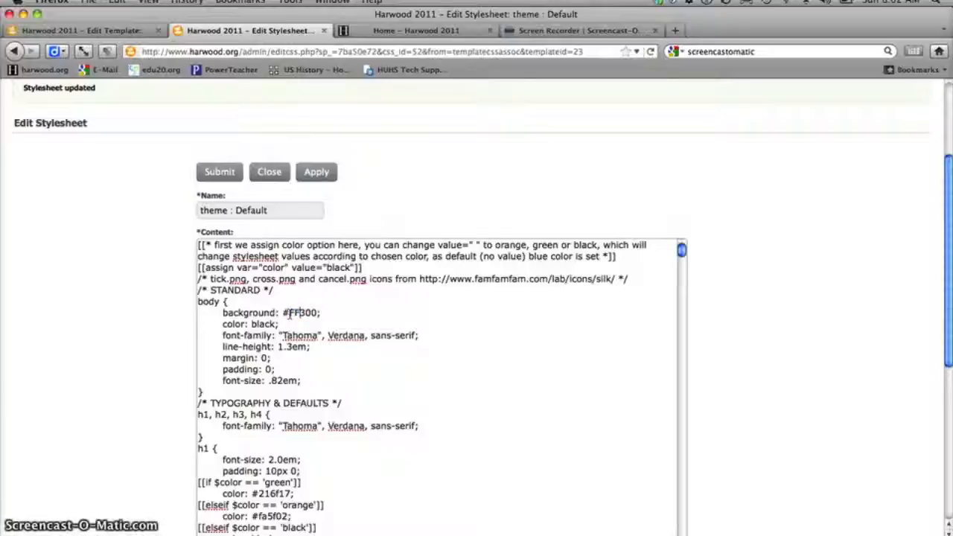
{"action": "type", "text": "F"}
{"action": "left_click", "coordinate": [318, 172]}
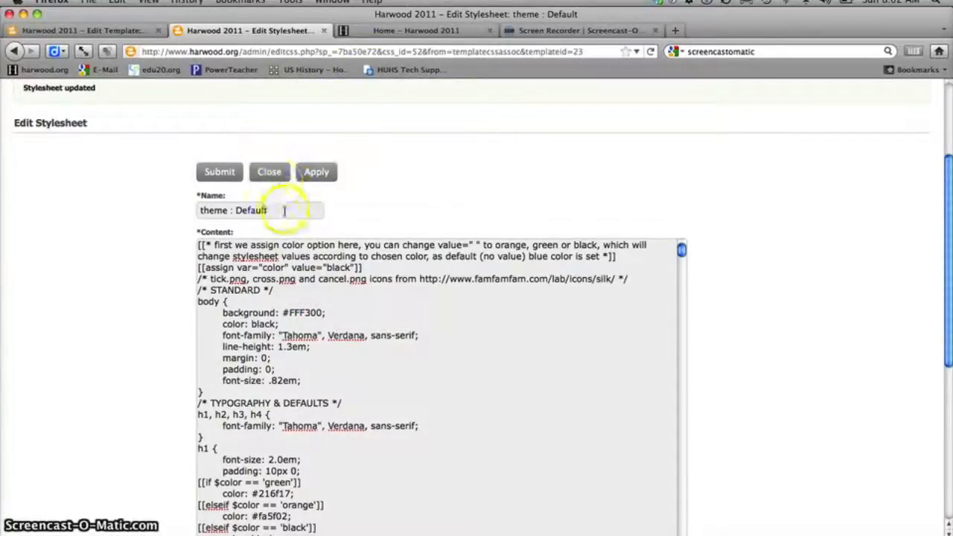
{"action": "left_click", "coordinate": [413, 31]}
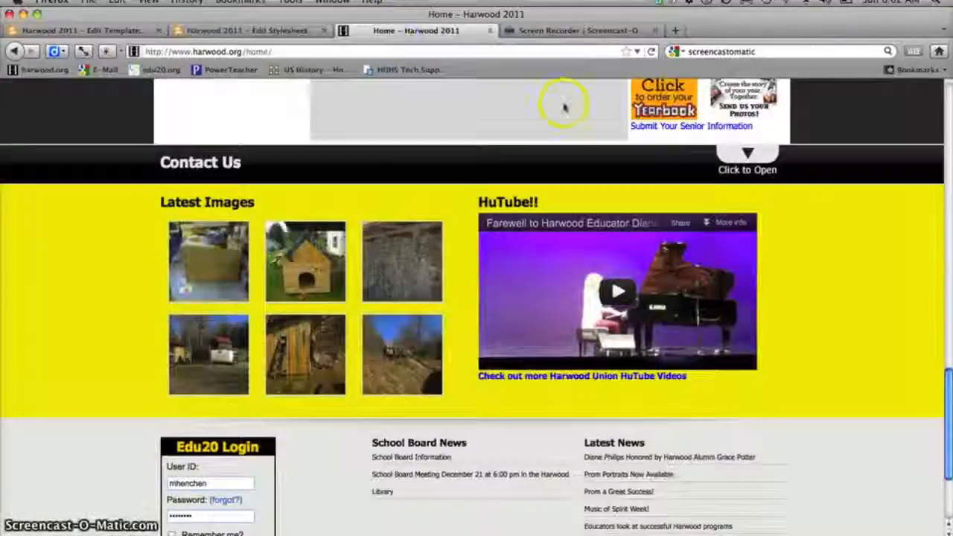
{"action": "left_click", "coordinate": [650, 52]}
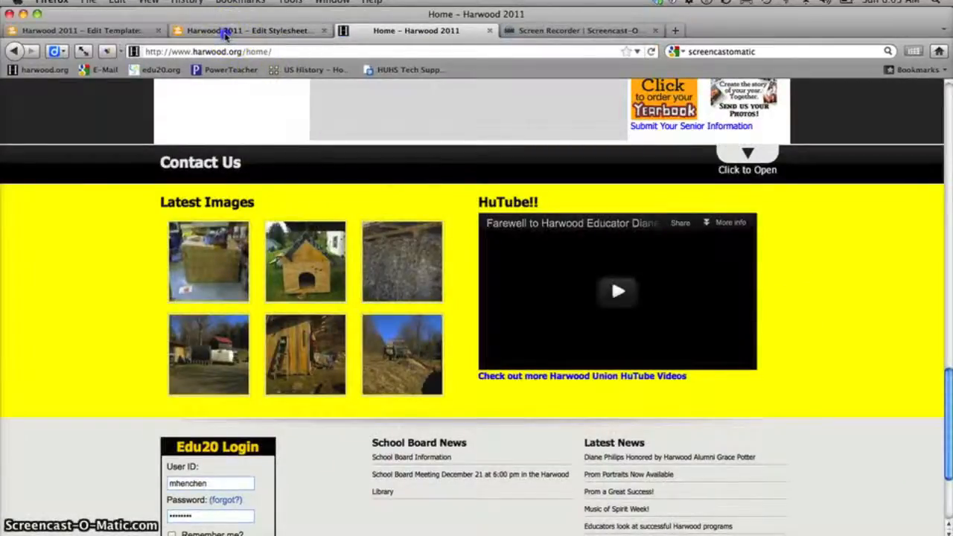
Set the body background in the theme : Default stylesheet to blue, apply it and reload the homepage
{"action": "left_click", "coordinate": [226, 33]}
{"action": "left_click_drag", "start_coordinate": [283, 313], "coordinate": [321, 312]}
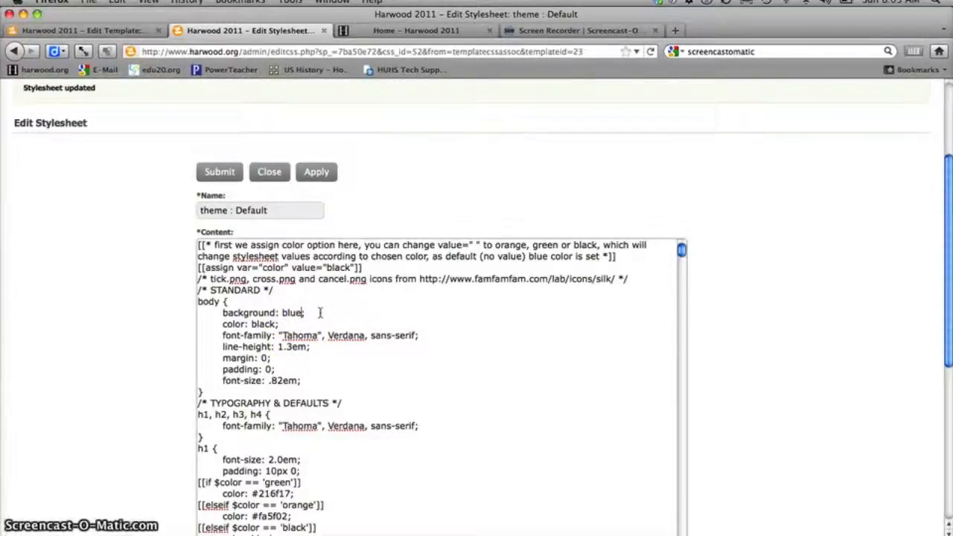
{"action": "left_click", "coordinate": [323, 173]}
{"action": "left_click", "coordinate": [398, 31]}
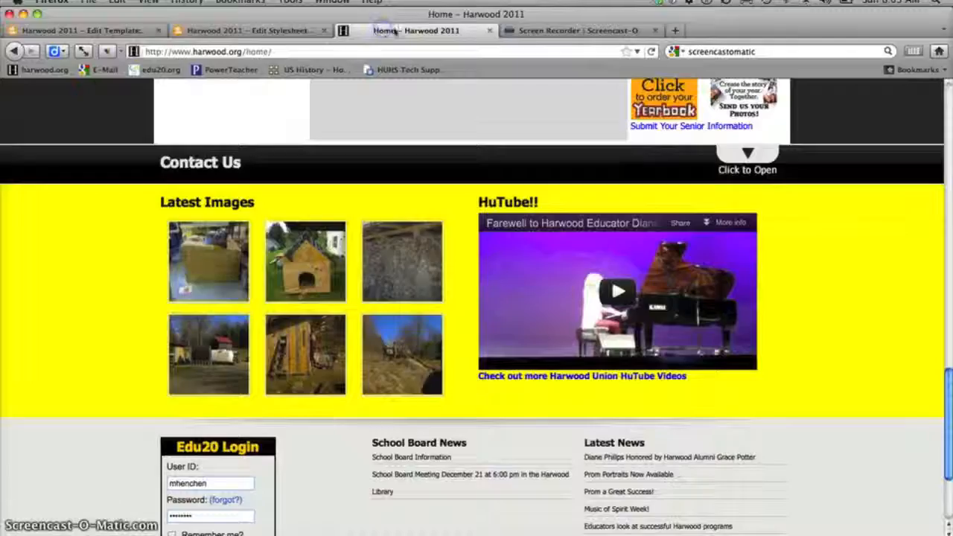
{"action": "left_click", "coordinate": [652, 52]}
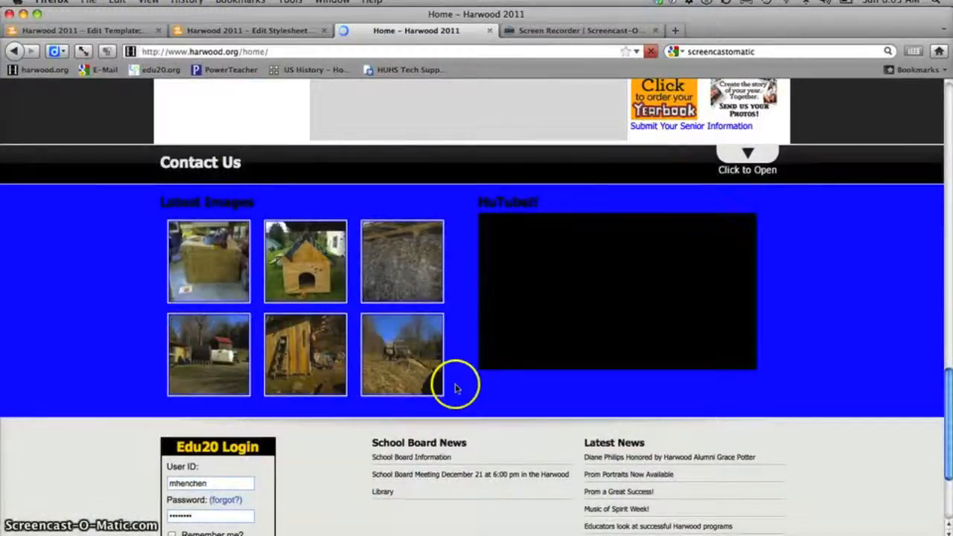
Undo the blue background edit in the theme : Default stylesheet and submit it with #FFF300
{"action": "left_click", "coordinate": [220, 30]}
{"action": "left_click", "coordinate": [384, 332]}
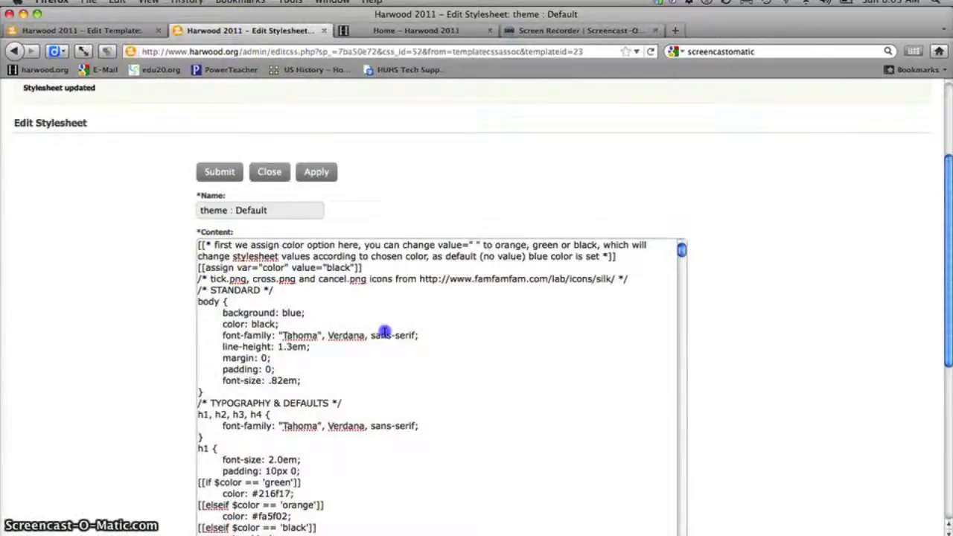
{"action": "key", "text": "super+z"}
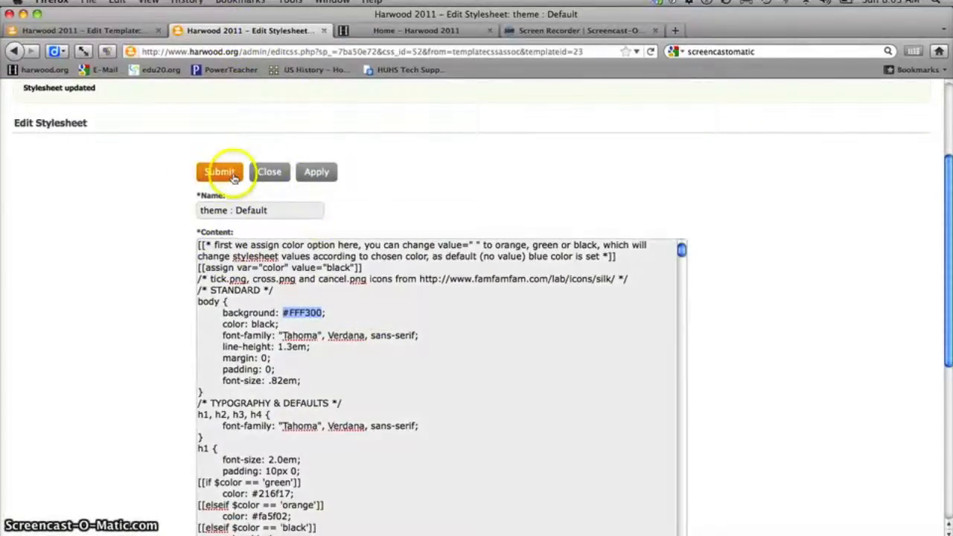
{"action": "left_click", "coordinate": [232, 176]}
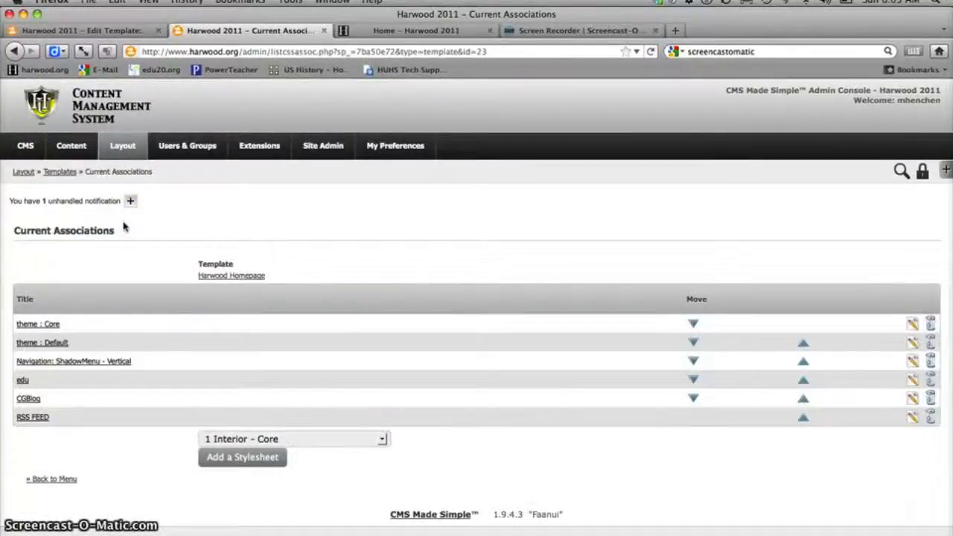
Open the Harwood Homepage template for editing and look through the layout code in its content
{"action": "mouse_move", "coordinate": [122, 152]}
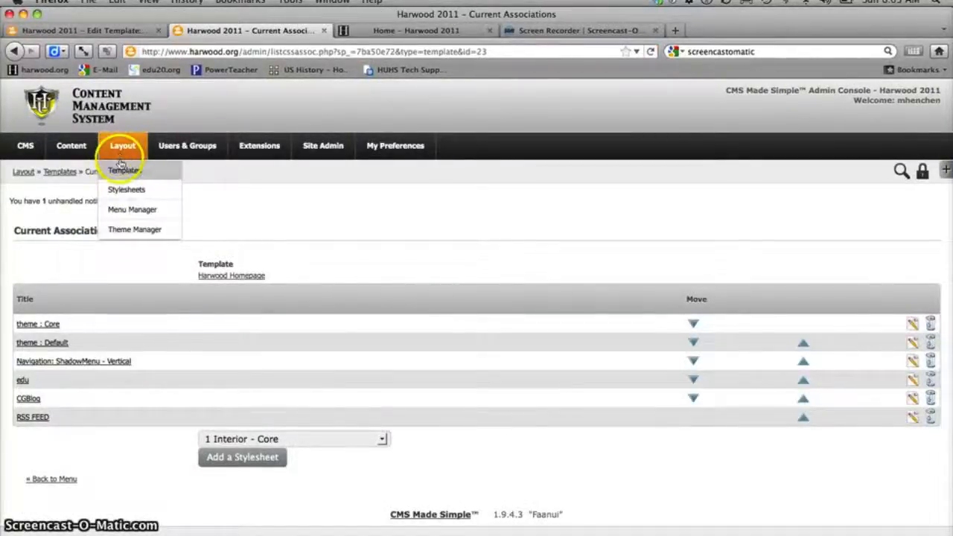
{"action": "left_click", "coordinate": [119, 176]}
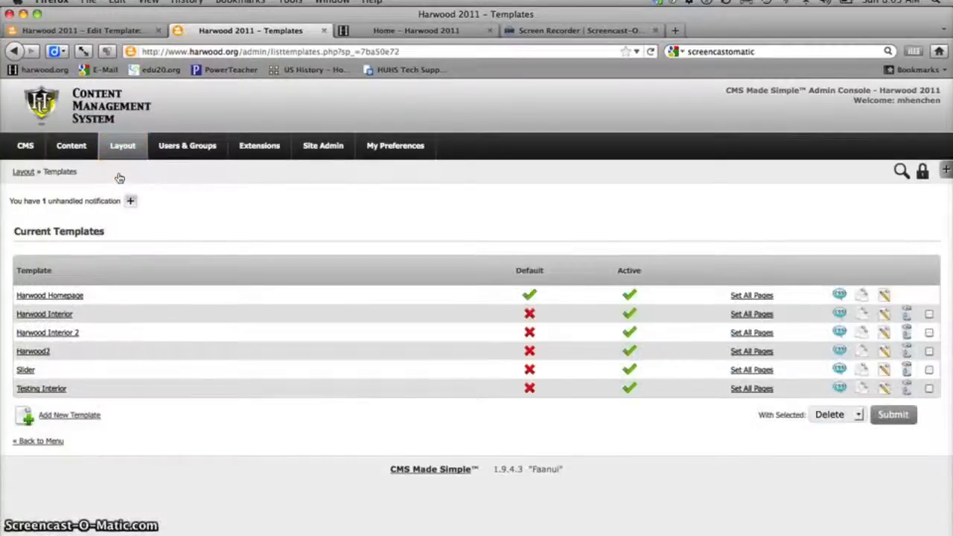
{"action": "left_click", "coordinate": [72, 296]}
{"action": "left_click", "coordinate": [90, 270]}
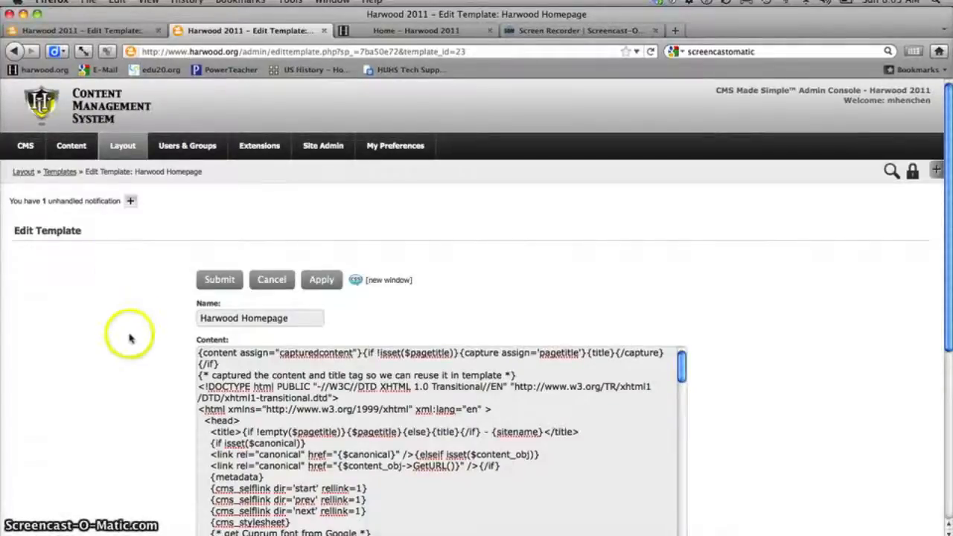
{"action": "scroll", "coordinate": [127, 335], "scroll_direction": "down", "scroll_amount": 5}
{"action": "scroll", "coordinate": [293, 297], "scroll_direction": "down", "scroll_amount": 10}
{"action": "scroll", "coordinate": [292, 296], "scroll_direction": "down", "scroll_amount": 6}
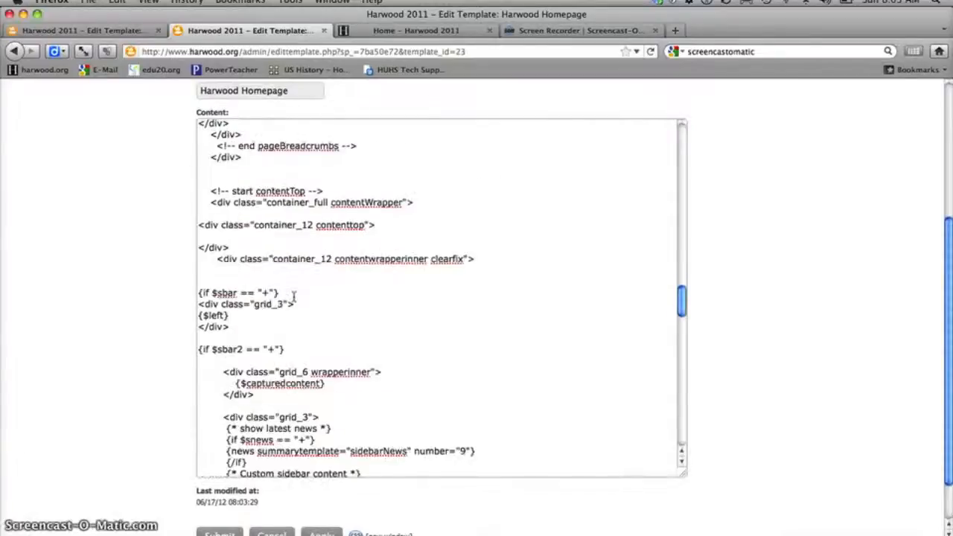
{"action": "scroll", "coordinate": [293, 296], "scroll_direction": "up", "scroll_amount": 5}
{"action": "scroll", "coordinate": [106, 301], "scroll_direction": "up", "scroll_amount": 5}
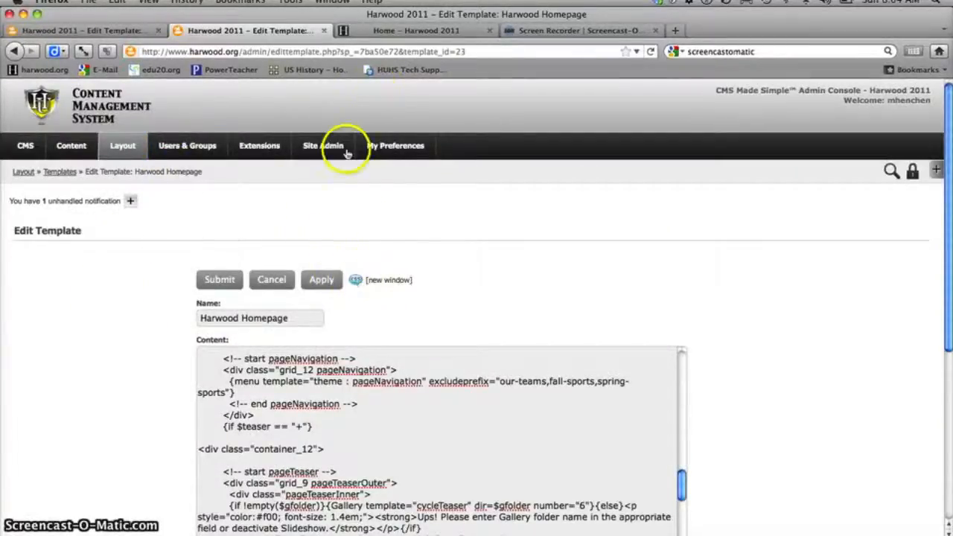
Close the extra admin page, reload the live school homepage and check the background behind Latest Images and HuTube
{"action": "left_click", "coordinate": [330, 31]}
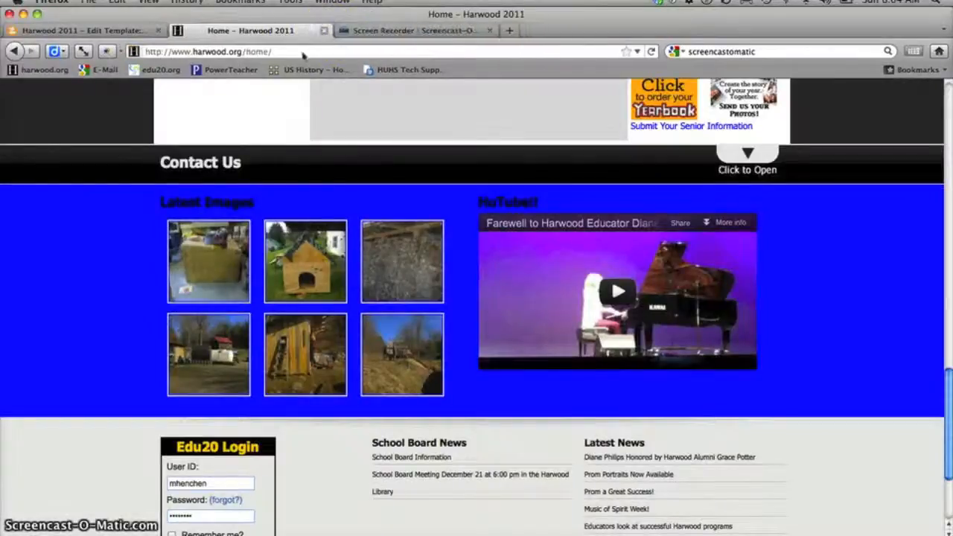
{"action": "left_click", "coordinate": [650, 51]}
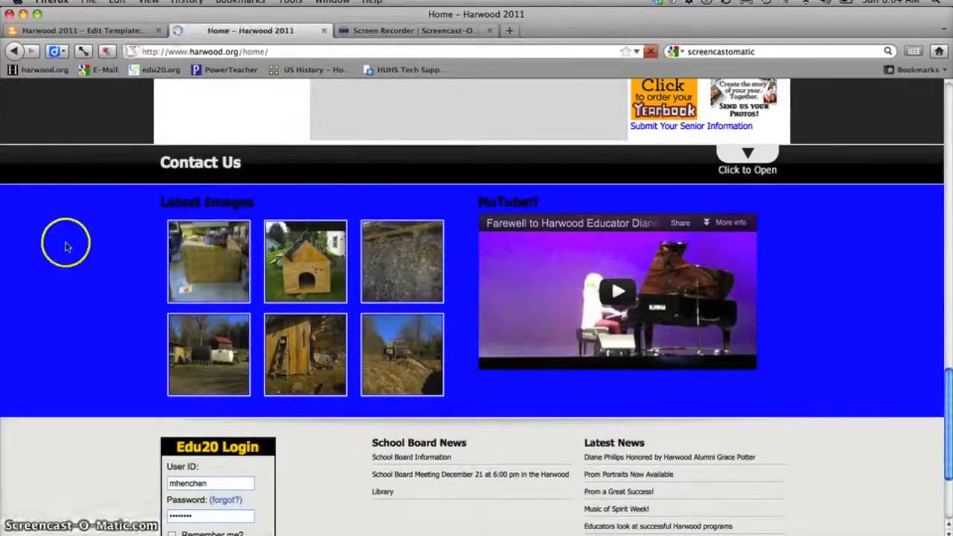
{"action": "scroll", "coordinate": [60, 267], "scroll_direction": "down", "scroll_amount": 20}
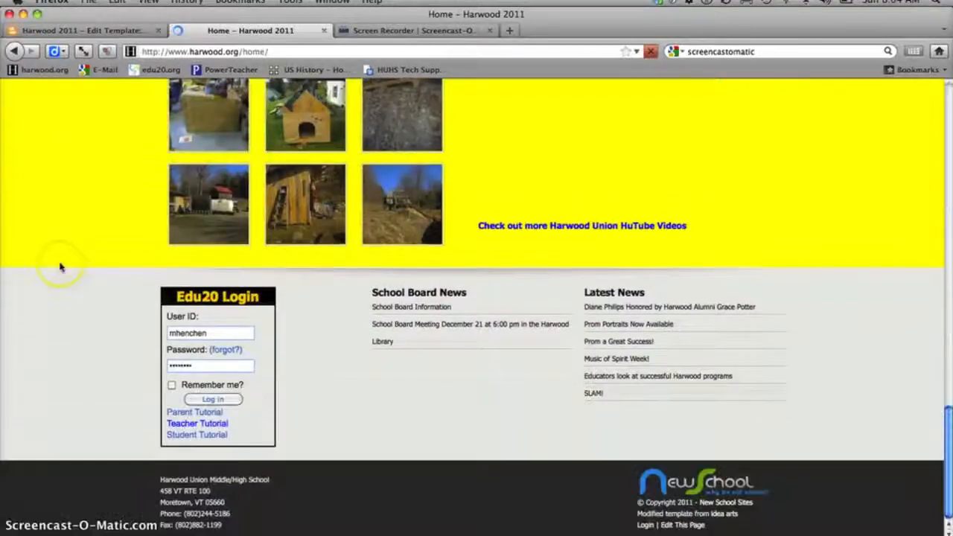
{"action": "scroll", "coordinate": [61, 268], "scroll_direction": "up", "scroll_amount": 3}
{"action": "scroll", "coordinate": [60, 267], "scroll_direction": "up", "scroll_amount": 3}
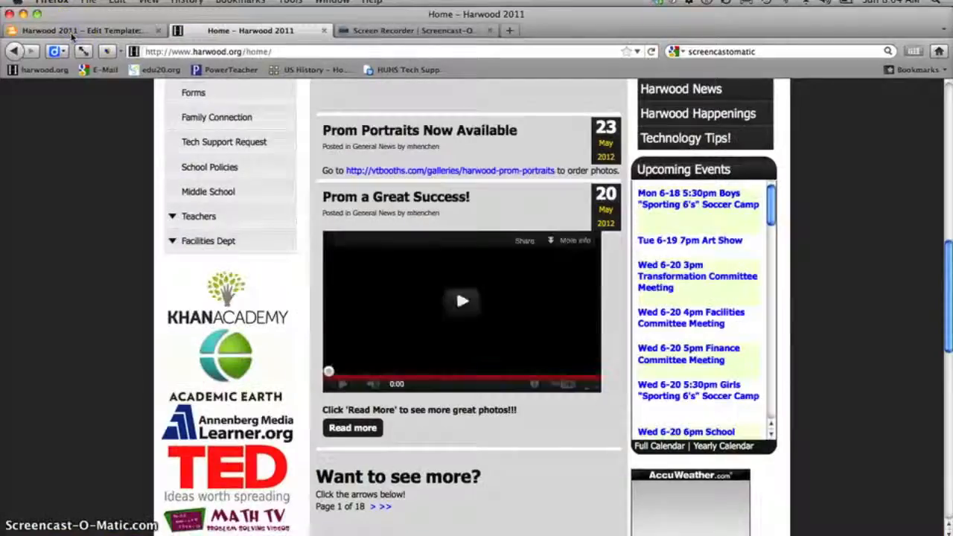
Return to the Harwood Homepage template editor and look over the admin functions for users, groups and extensions
{"action": "left_click", "coordinate": [72, 32]}
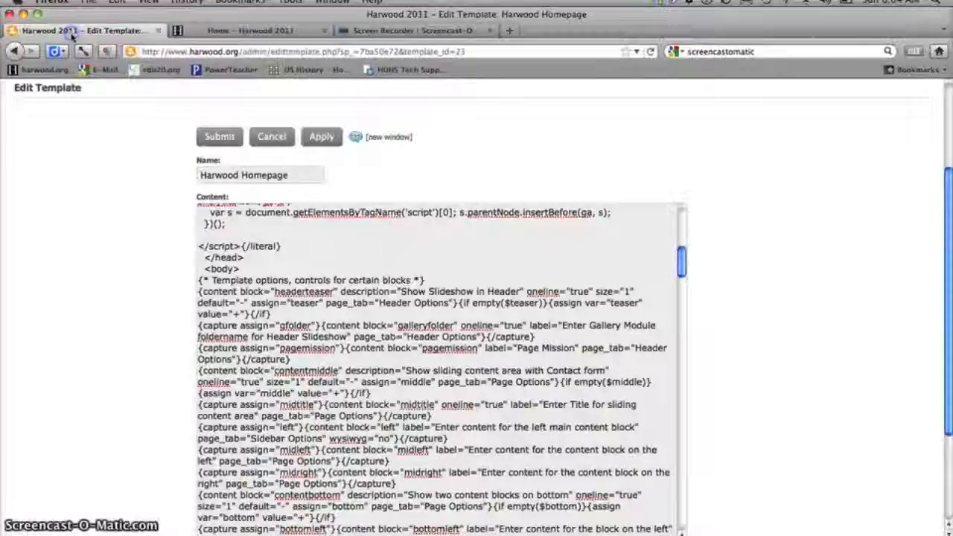
{"action": "scroll", "coordinate": [65, 232], "scroll_direction": "up", "scroll_amount": 3}
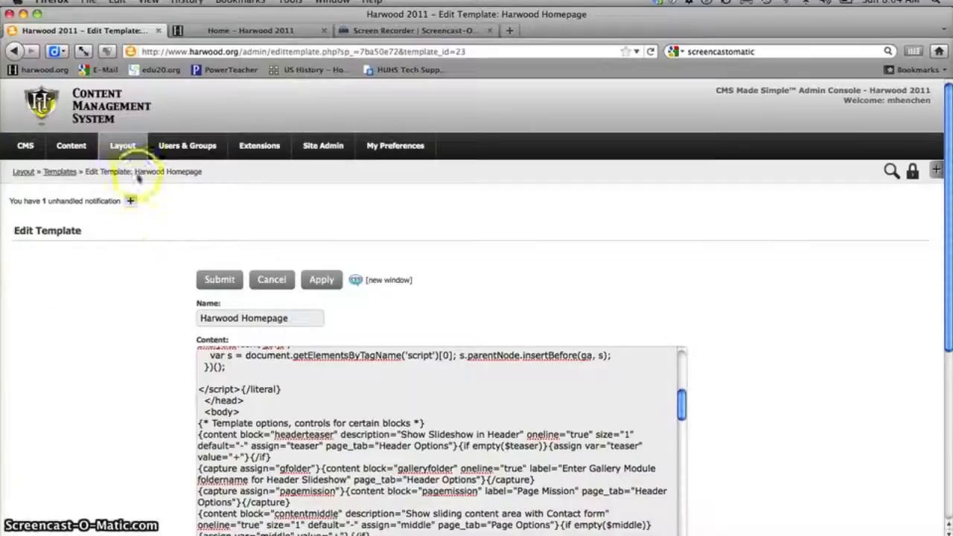
{"action": "mouse_move", "coordinate": [125, 147]}
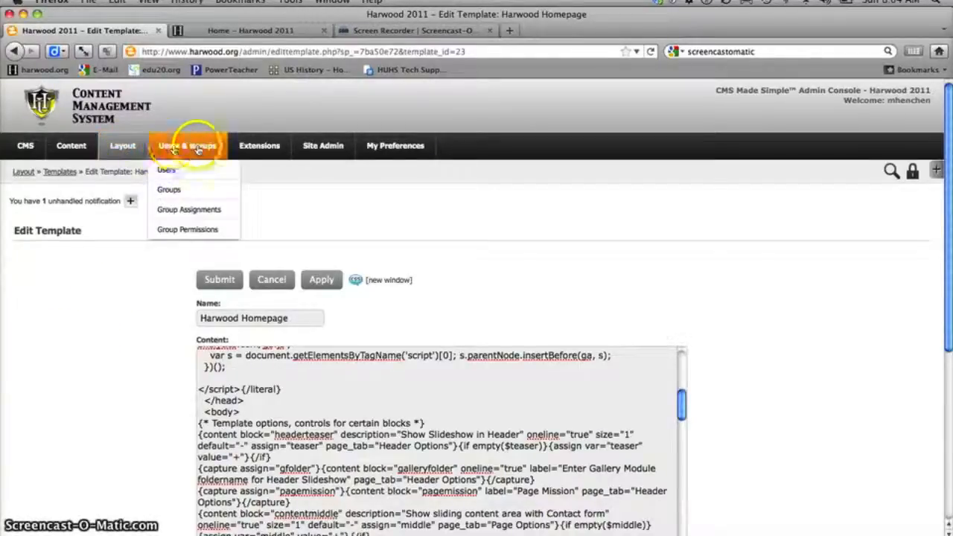
{"action": "mouse_move", "coordinate": [246, 151]}
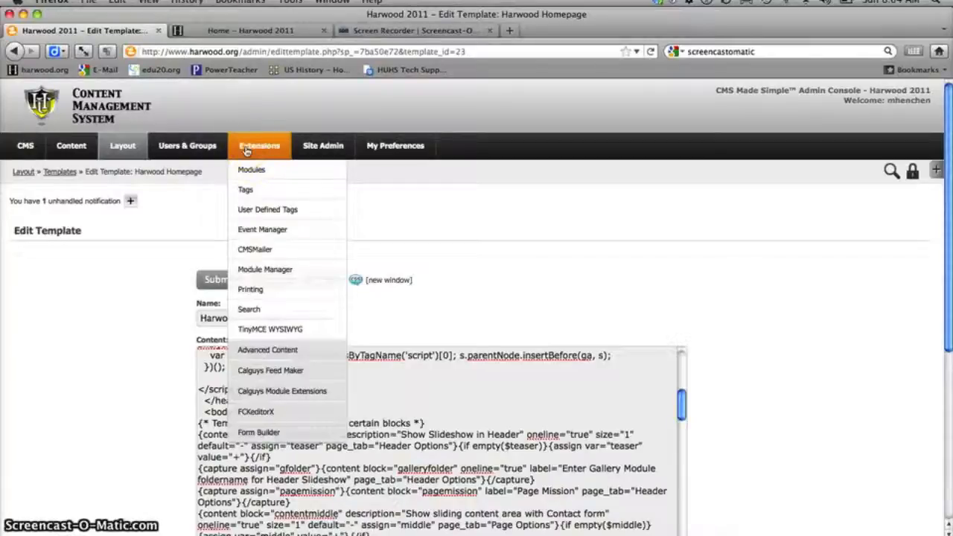
{"action": "left_click", "coordinate": [268, 169]}
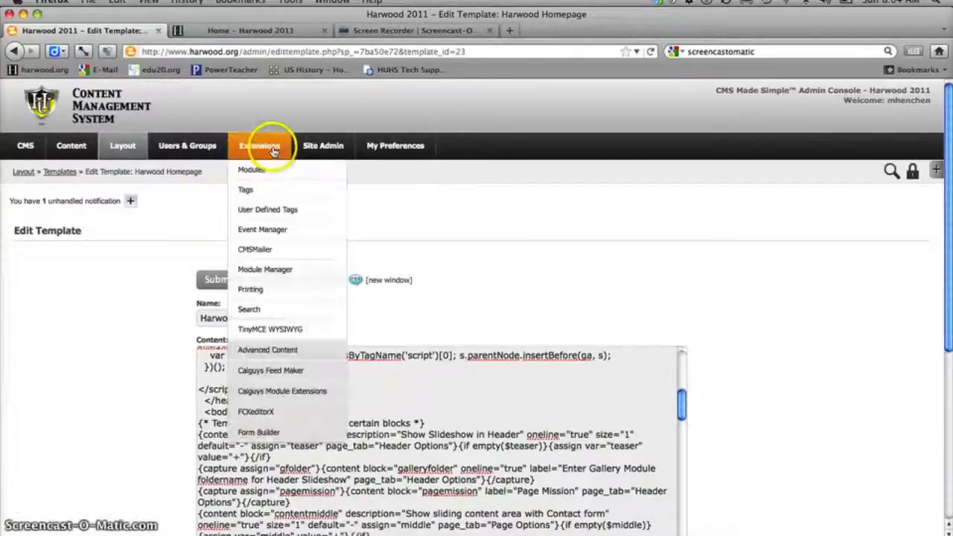
{"action": "mouse_move", "coordinate": [316, 147]}
{"action": "mouse_move", "coordinate": [253, 149]}
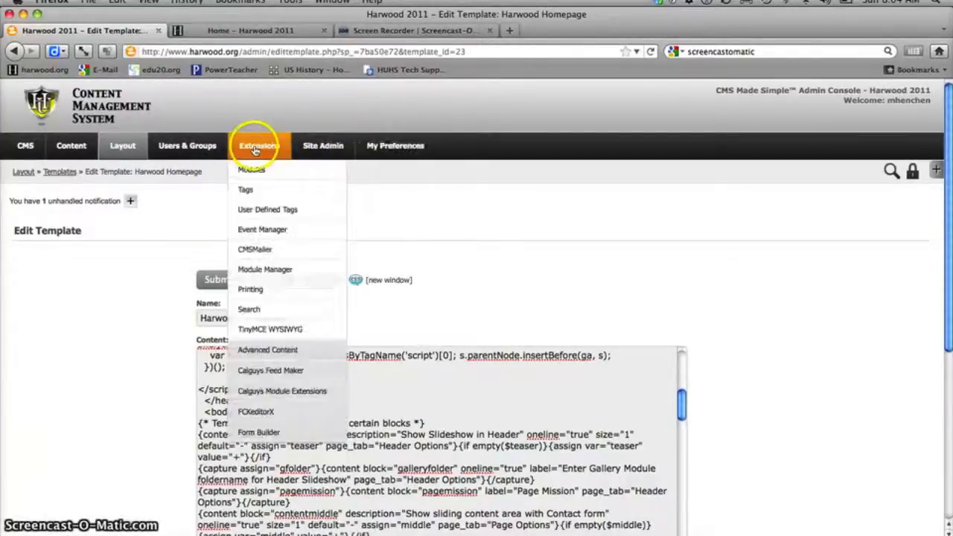
{"action": "mouse_move", "coordinate": [83, 149]}
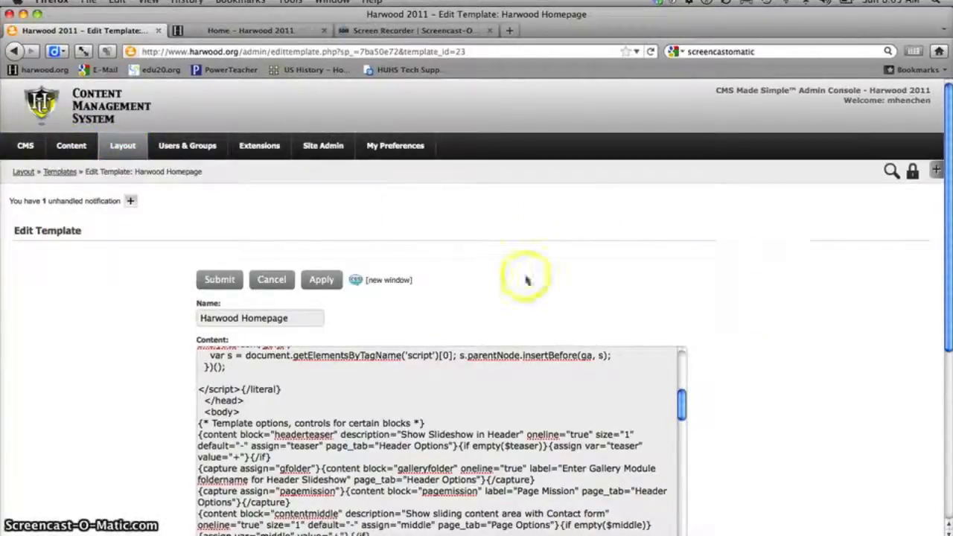
Cancel editing the Harwood Homepage template and look over the list of current site pages
{"action": "left_click", "coordinate": [269, 280]}
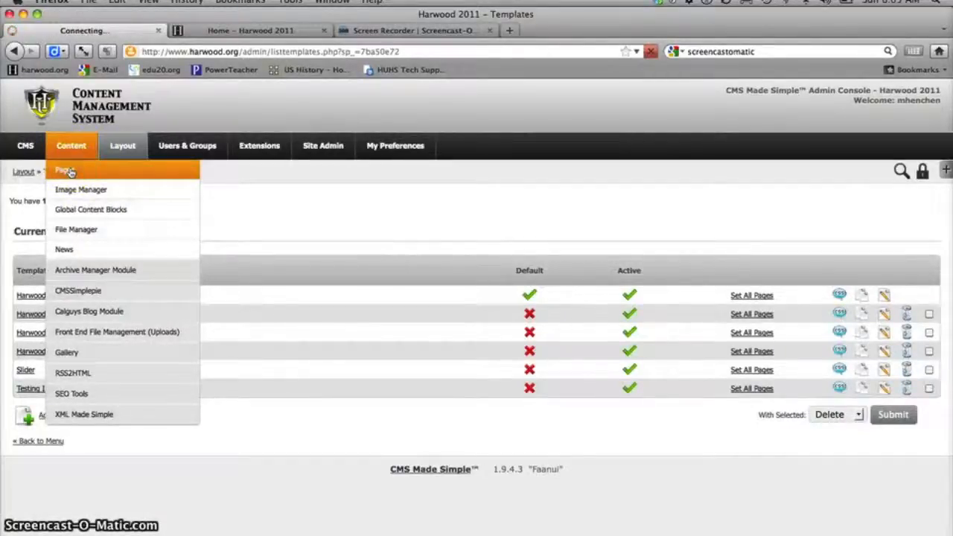
{"action": "scroll", "coordinate": [127, 330], "scroll_direction": "down", "scroll_amount": 4}
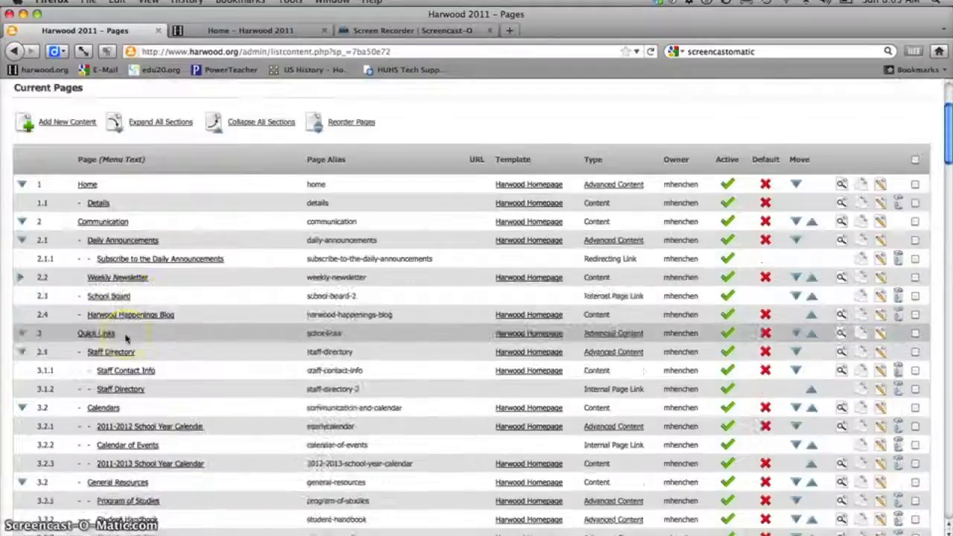
{"action": "scroll", "coordinate": [128, 337], "scroll_direction": "up", "scroll_amount": 4}
Start a new content page and set both its title and its menu text to New Page
{"action": "left_click", "coordinate": [75, 268]}
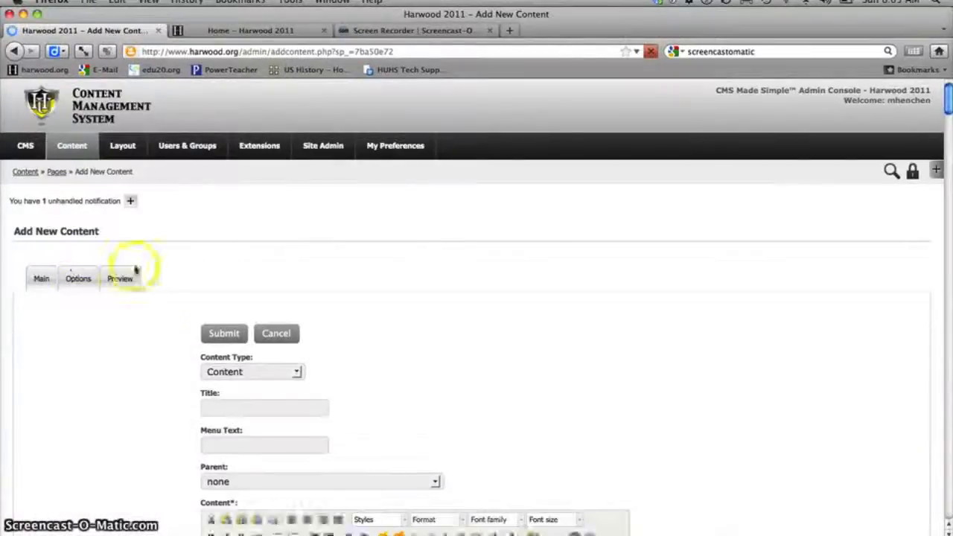
{"action": "scroll", "coordinate": [144, 329], "scroll_direction": "down", "scroll_amount": 3}
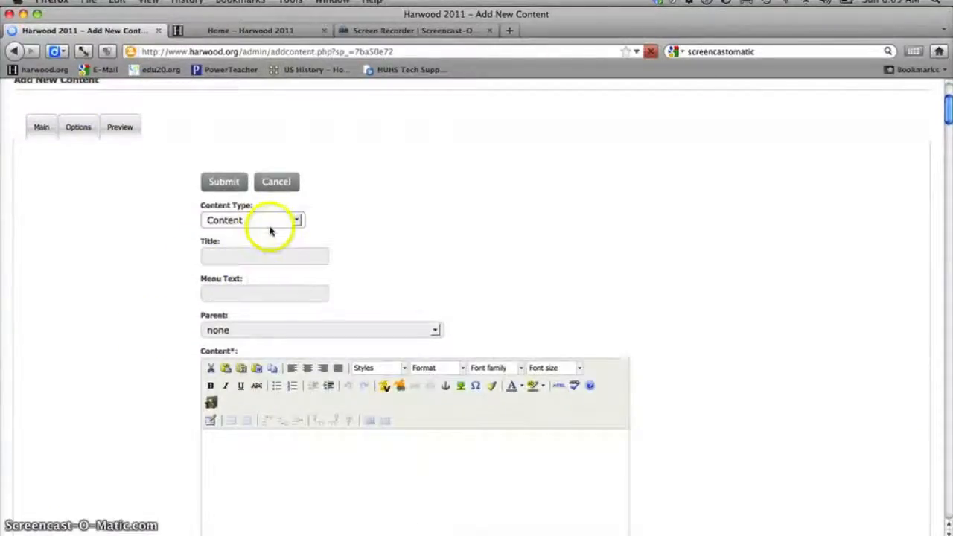
{"action": "left_click", "coordinate": [245, 254]}
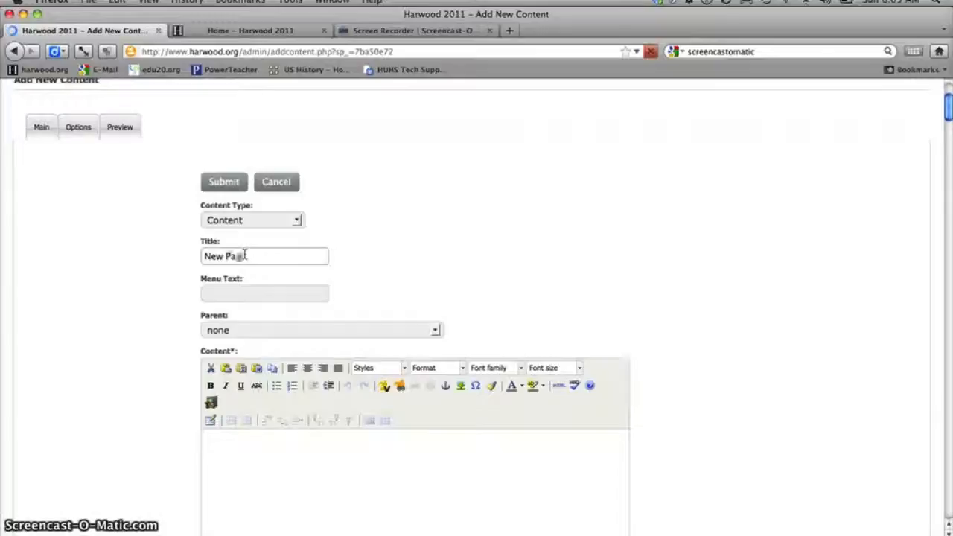
{"action": "left_click_drag", "start_coordinate": [254, 257], "coordinate": [164, 259]}
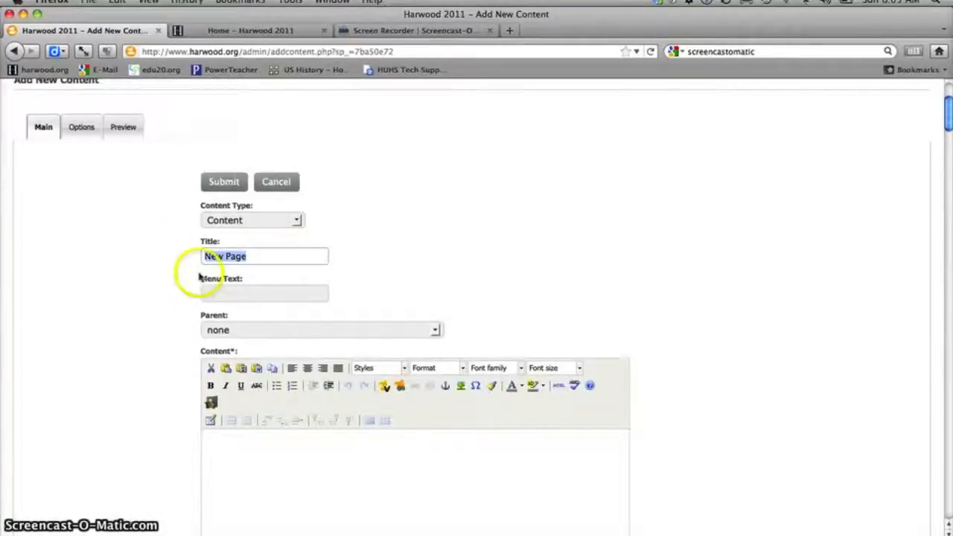
{"action": "left_click", "coordinate": [221, 293]}
{"action": "left_click", "coordinate": [256, 287]}
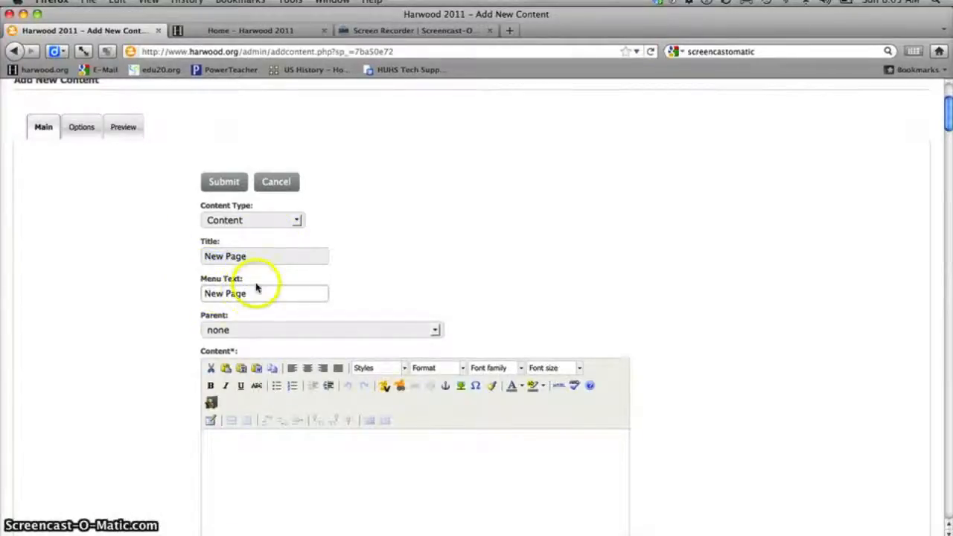
Set the new page's parent to 2.1.1. - Subscribe to the Daily Announcements
{"action": "scroll", "coordinate": [116, 330], "scroll_direction": "down", "scroll_amount": 3}
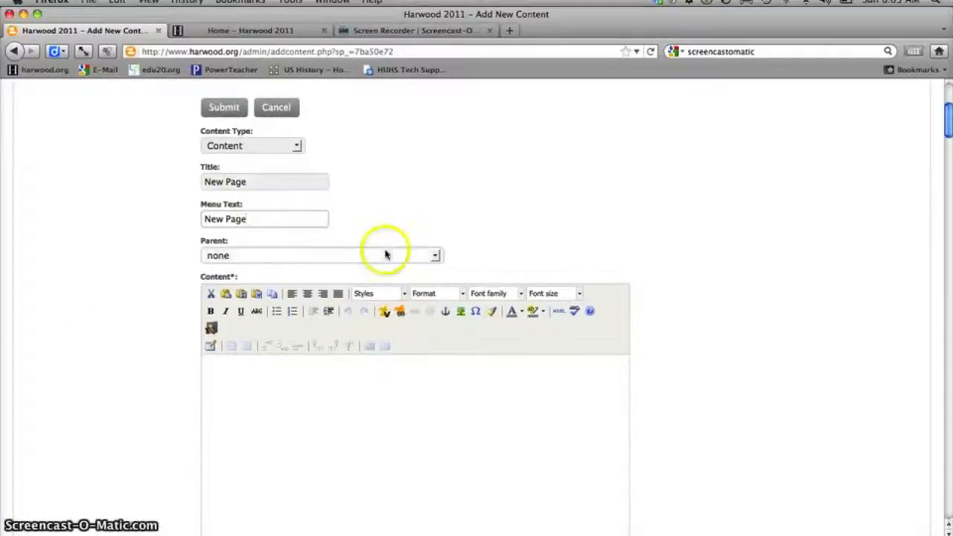
{"action": "left_click", "coordinate": [435, 255]}
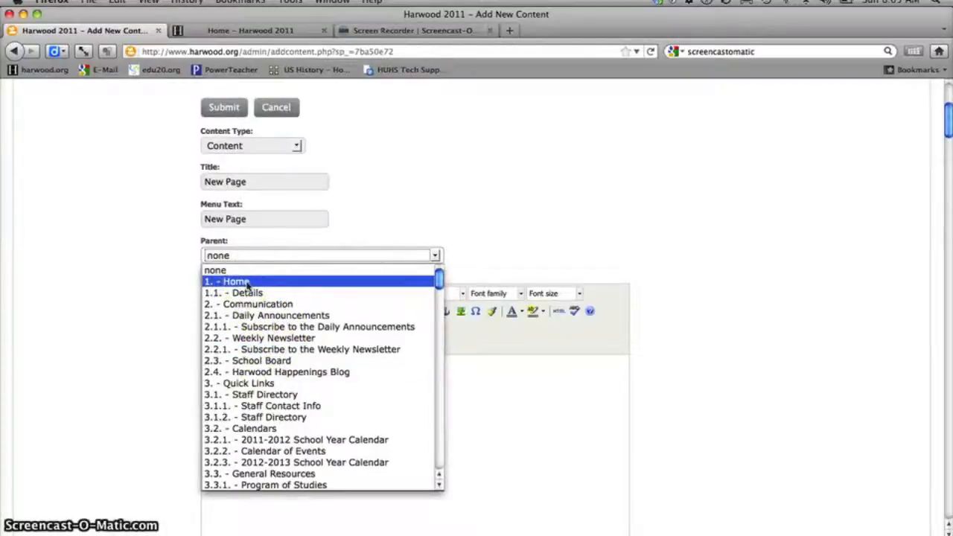
{"action": "left_click", "coordinate": [289, 328]}
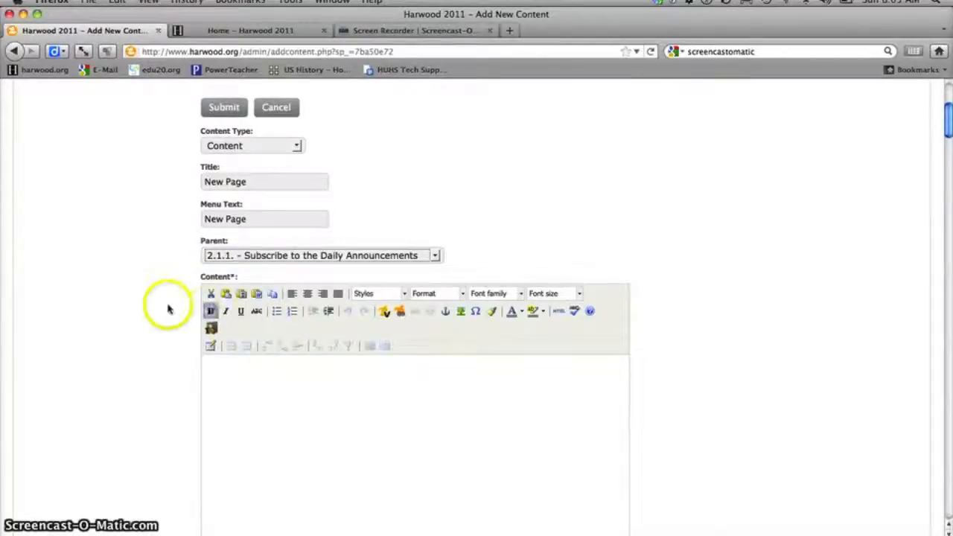
Enter Content as the new page's main text and submit the page
{"action": "scroll", "coordinate": [128, 302], "scroll_direction": "down", "scroll_amount": 3}
{"action": "left_click", "coordinate": [304, 347]}
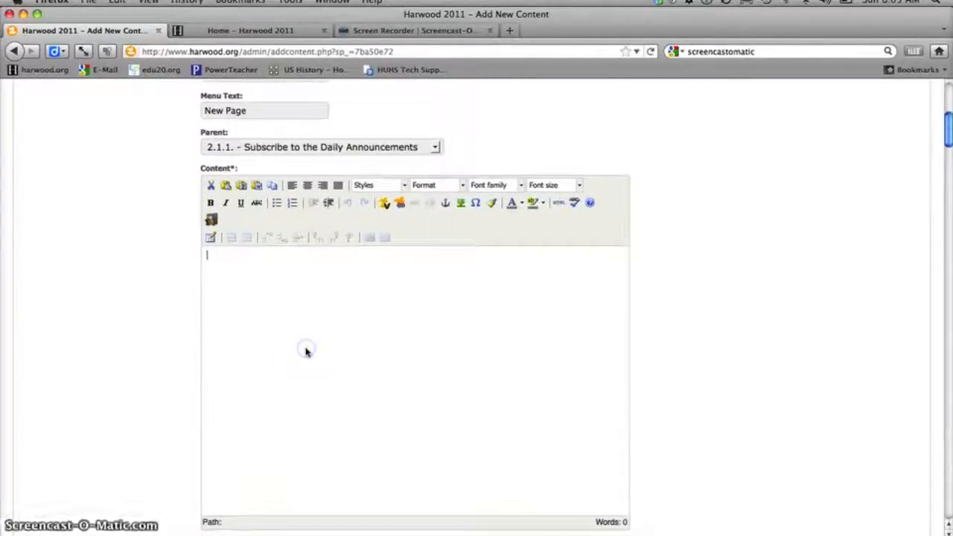
{"action": "left_click", "coordinate": [213, 265]}
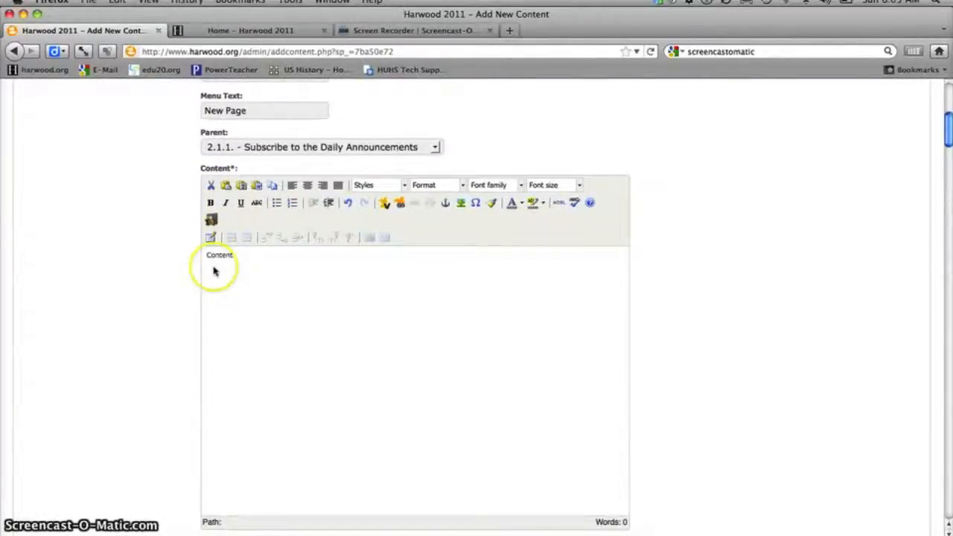
{"action": "scroll", "coordinate": [213, 266], "scroll_direction": "down", "scroll_amount": 8}
{"action": "left_click", "coordinate": [111, 251]}
{"action": "scroll", "coordinate": [112, 250], "scroll_direction": "down", "scroll_amount": 4}
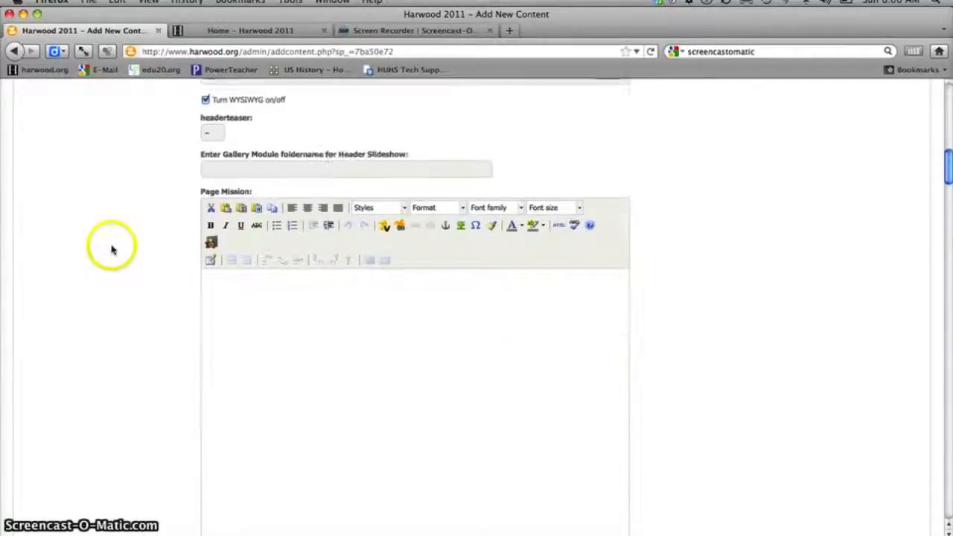
{"action": "scroll", "coordinate": [119, 210], "scroll_direction": "down", "scroll_amount": 5}
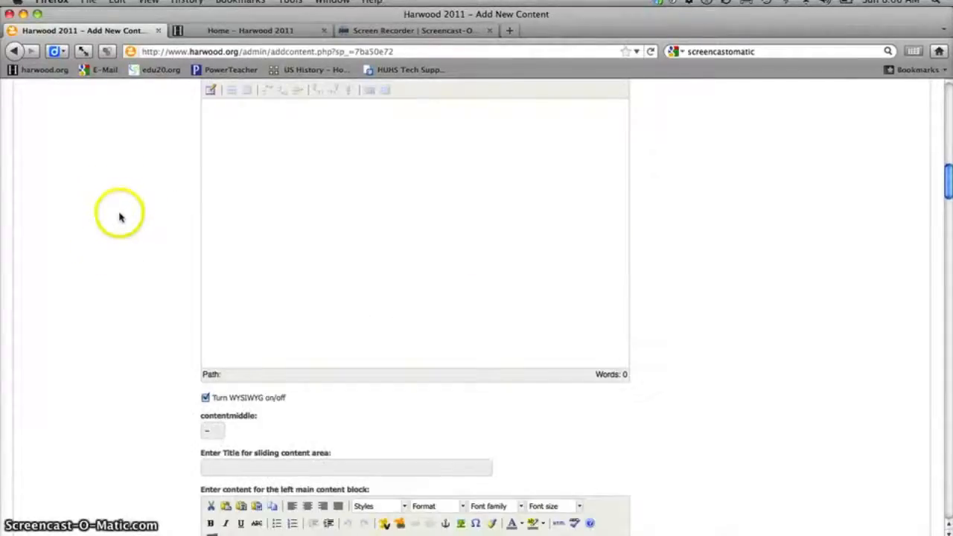
{"action": "scroll", "coordinate": [119, 215], "scroll_direction": "down", "scroll_amount": 15}
{"action": "left_click", "coordinate": [214, 469]}
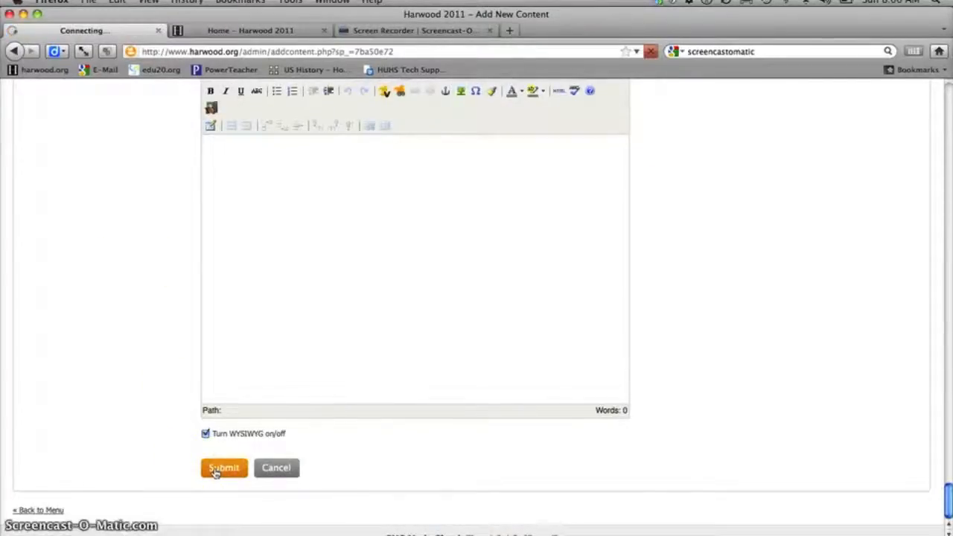
Switch to the live school homepage, reload it and examine its main navigation for the new page
{"action": "left_click", "coordinate": [227, 32]}
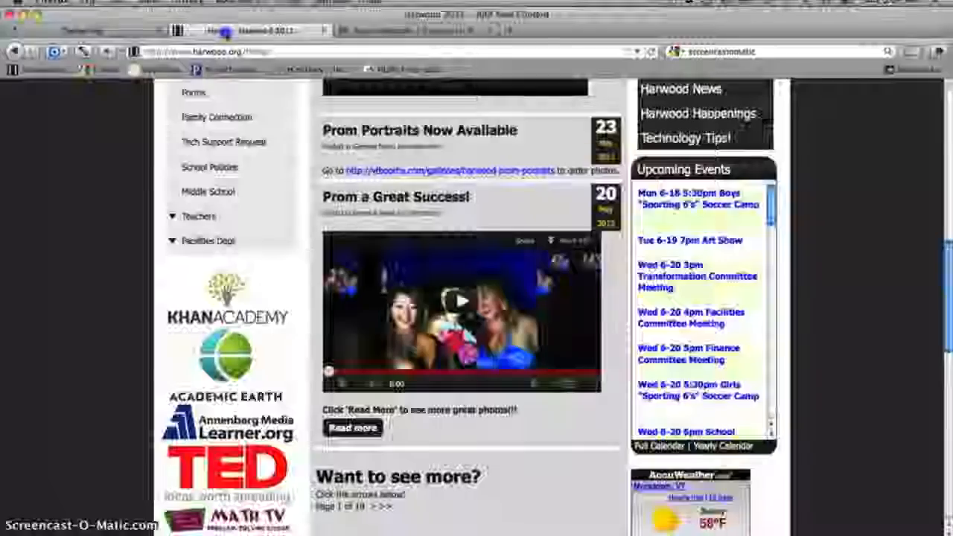
{"action": "left_click", "coordinate": [651, 51]}
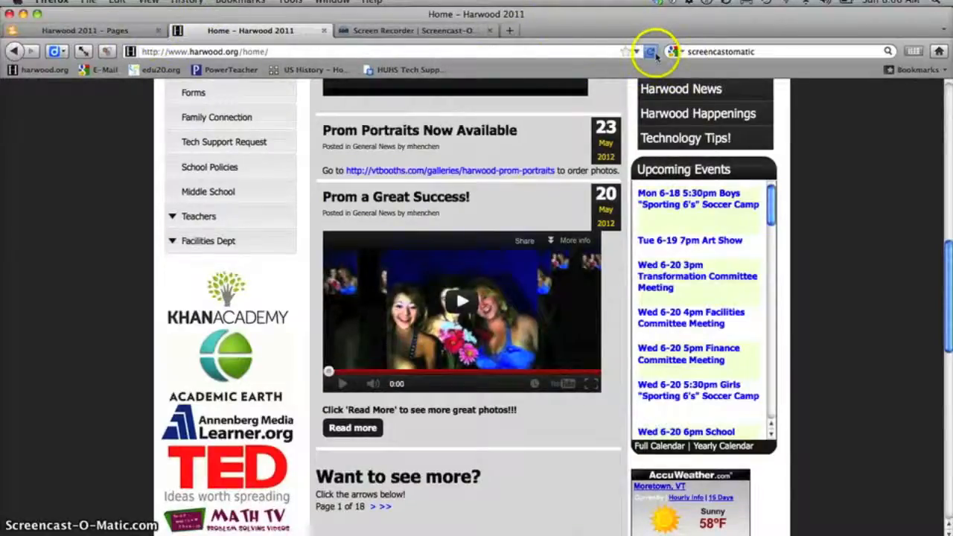
{"action": "left_click", "coordinate": [170, 114]}
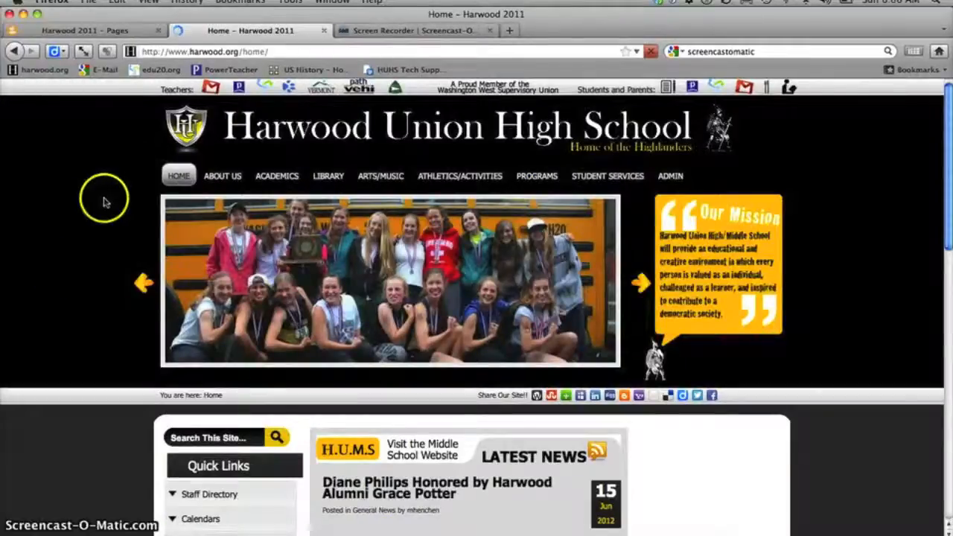
{"action": "scroll", "coordinate": [9, 283], "scroll_direction": "up", "scroll_amount": 10}
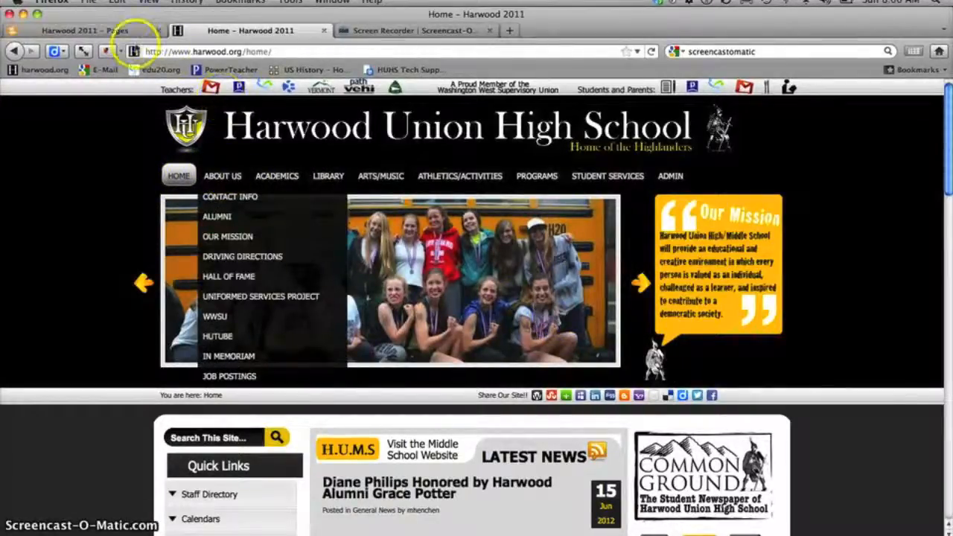
Compare the admin page list with the live homepage, checking the homepage's link sections for the new page
{"action": "left_click", "coordinate": [119, 30]}
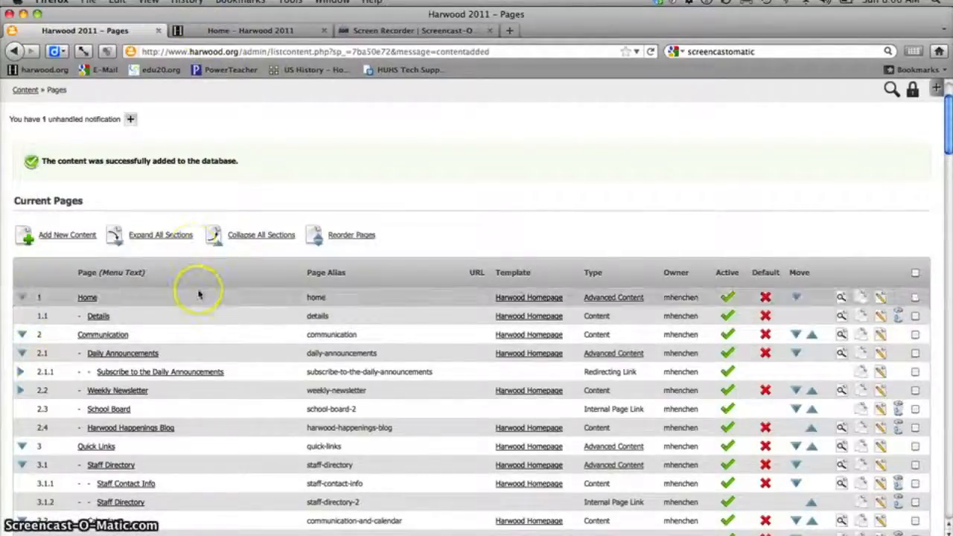
{"action": "scroll", "coordinate": [198, 293], "scroll_direction": "down", "scroll_amount": 3}
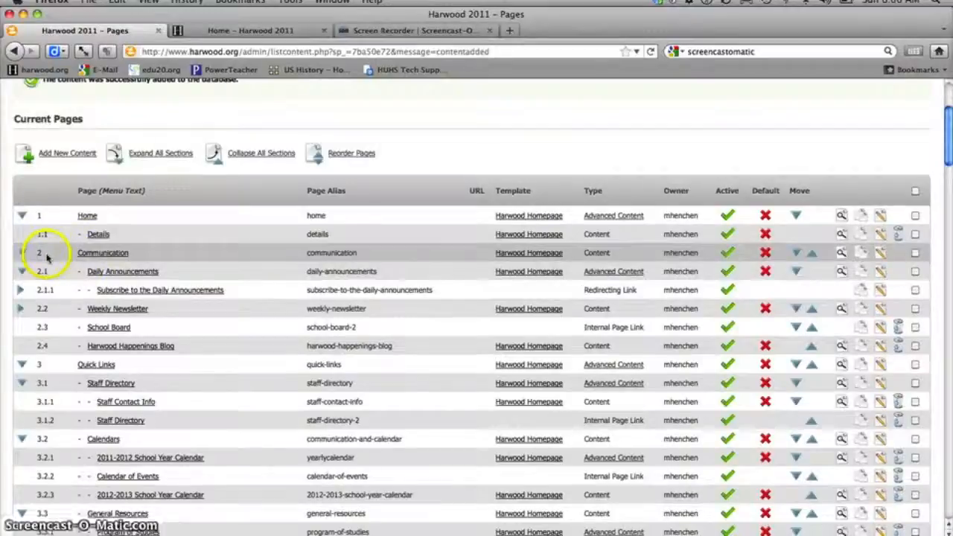
{"action": "left_click", "coordinate": [244, 34]}
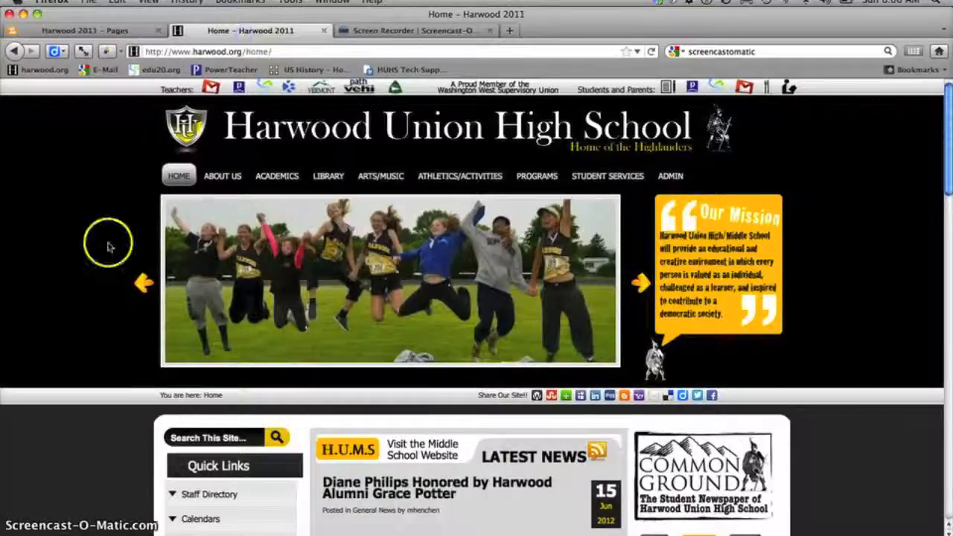
{"action": "scroll", "coordinate": [108, 247], "scroll_direction": "down", "scroll_amount": 3}
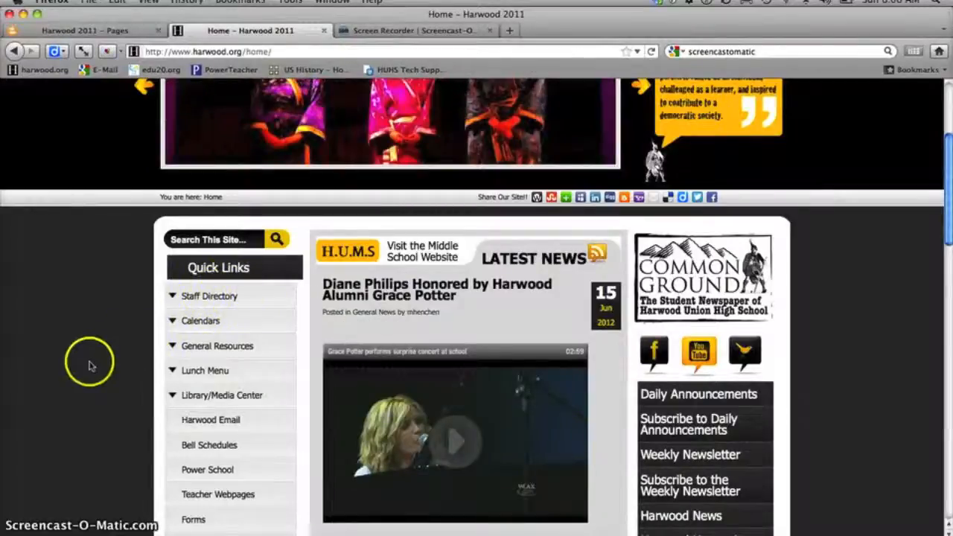
{"action": "scroll", "coordinate": [89, 364], "scroll_direction": "down", "scroll_amount": 2}
{"action": "scroll", "coordinate": [93, 361], "scroll_direction": "down", "scroll_amount": 2}
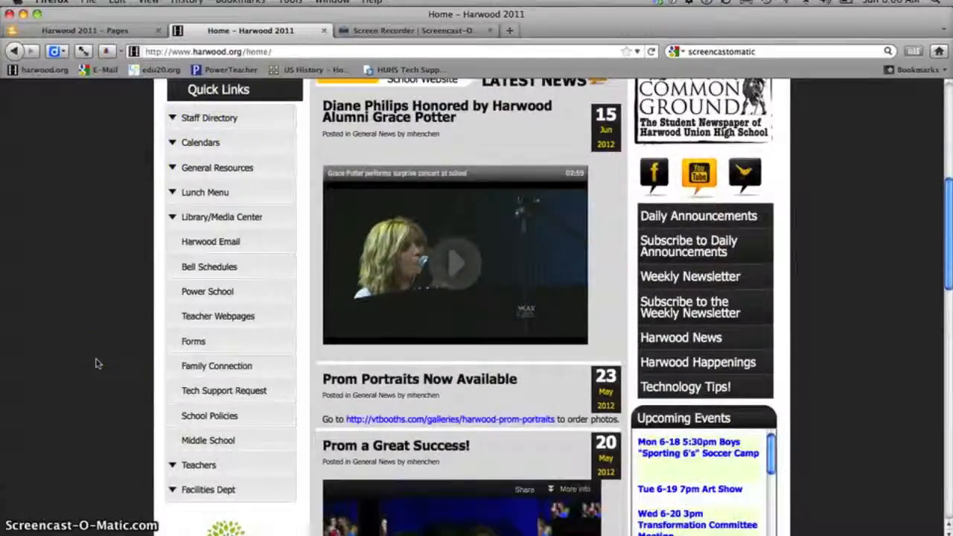
{"action": "scroll", "coordinate": [95, 363], "scroll_direction": "up", "scroll_amount": 6}
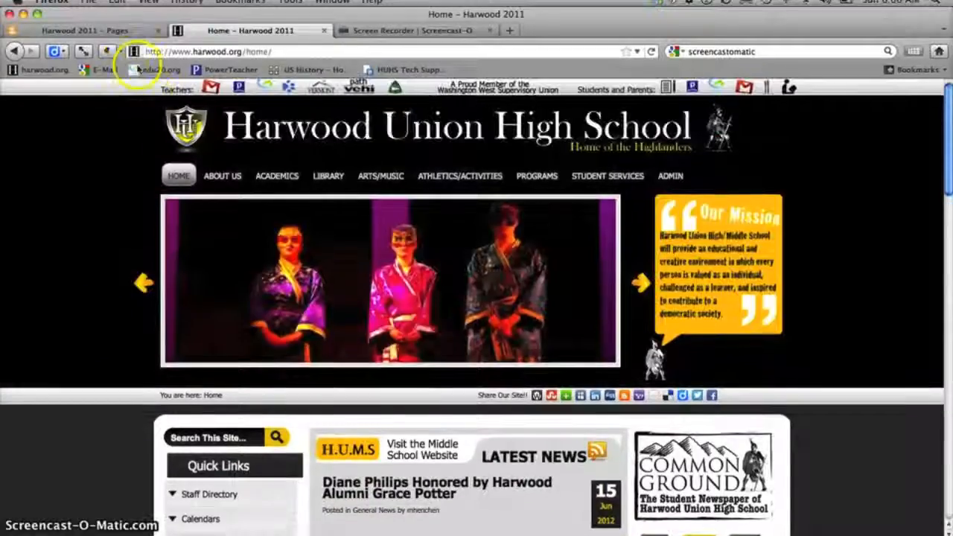
Expand Subscribe to the Daily Announcements in the admin page list and open its New Page subpage for editing
{"action": "left_click", "coordinate": [108, 30]}
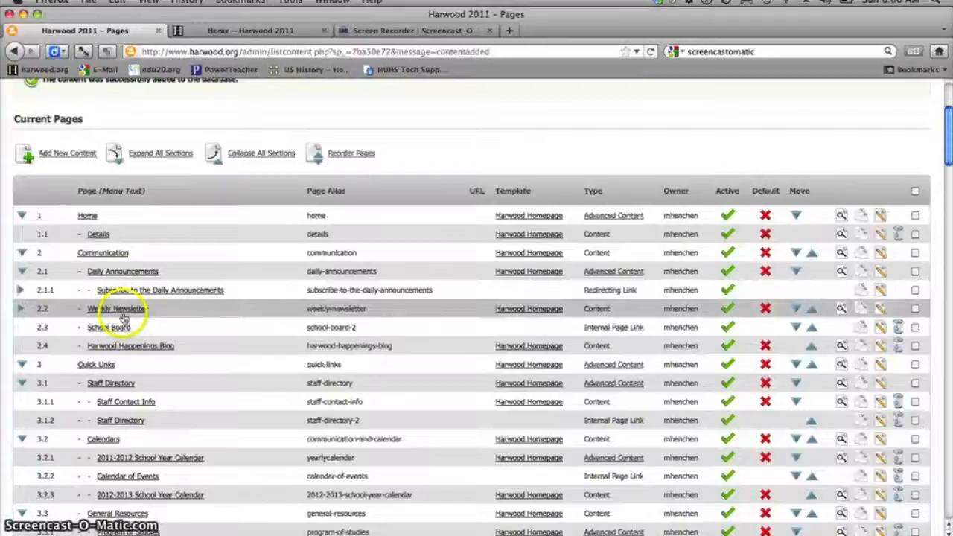
{"action": "left_click", "coordinate": [21, 291]}
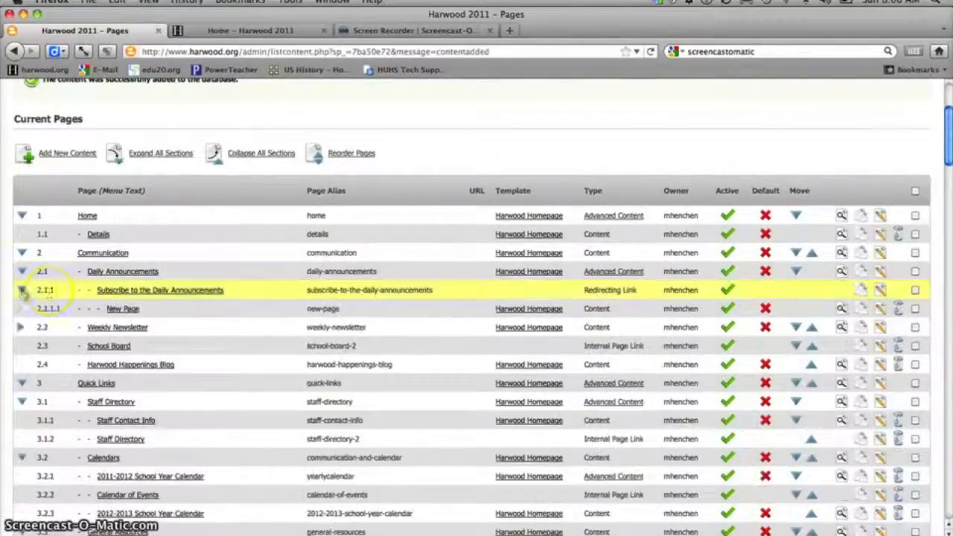
{"action": "left_click", "coordinate": [120, 309]}
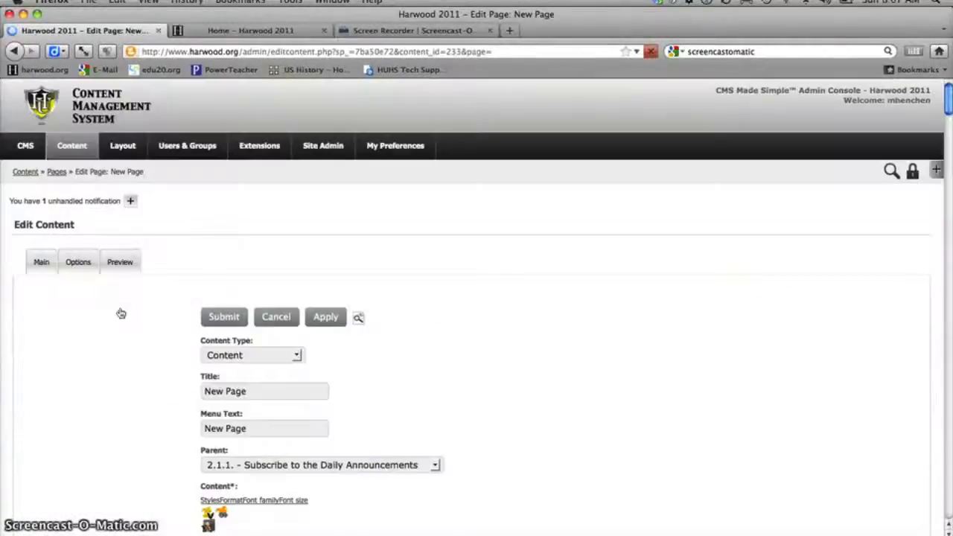
{"action": "scroll", "coordinate": [149, 325], "scroll_direction": "down", "scroll_amount": 3}
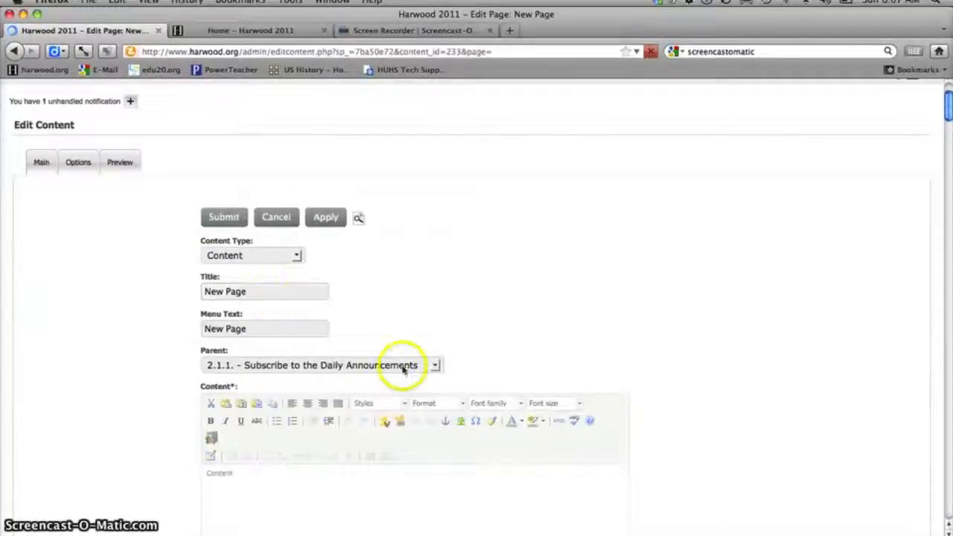
{"action": "left_click", "coordinate": [435, 365]}
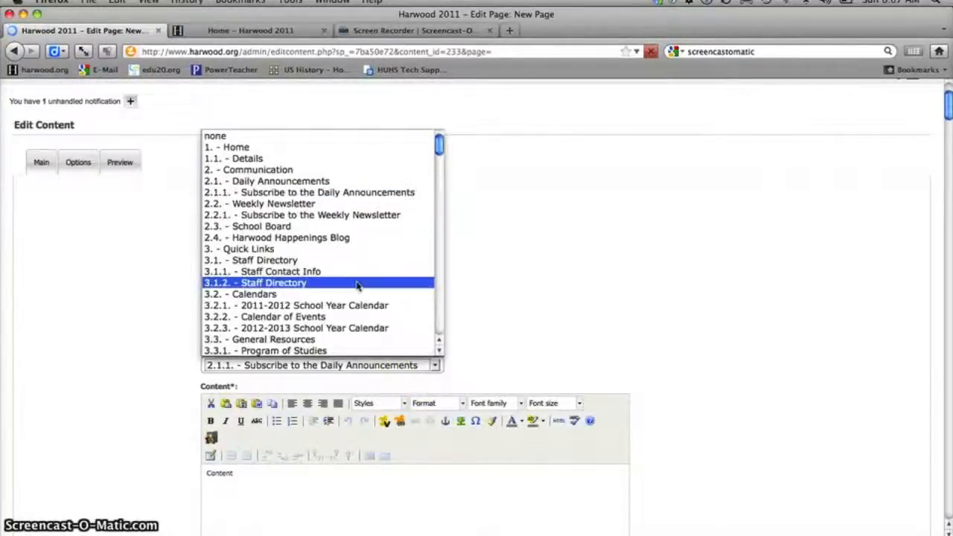
{"action": "scroll", "coordinate": [357, 286], "scroll_direction": "down", "scroll_amount": 15}
{"action": "key", "text": "Escape"}
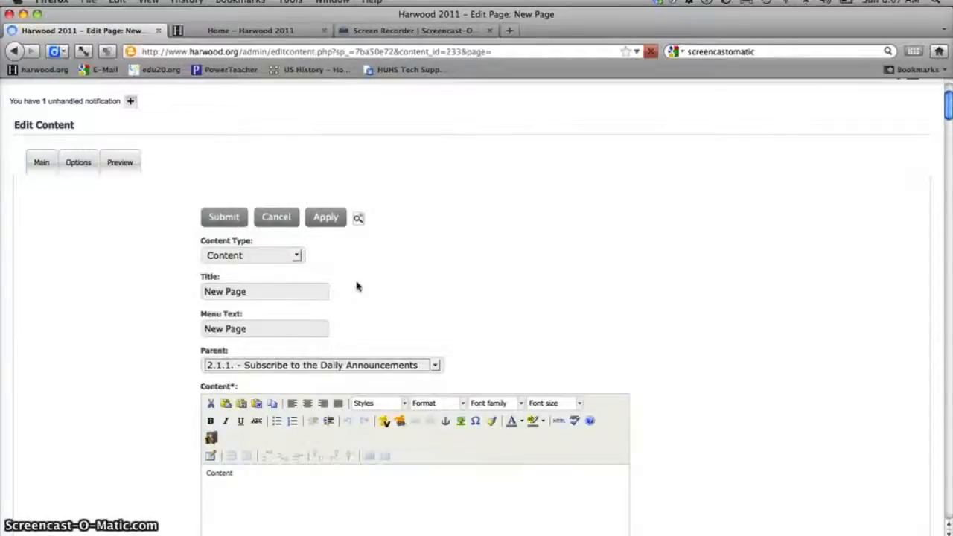
{"action": "left_click", "coordinate": [435, 365]}
{"action": "scroll", "coordinate": [318, 262], "scroll_direction": "down", "scroll_amount": 20}
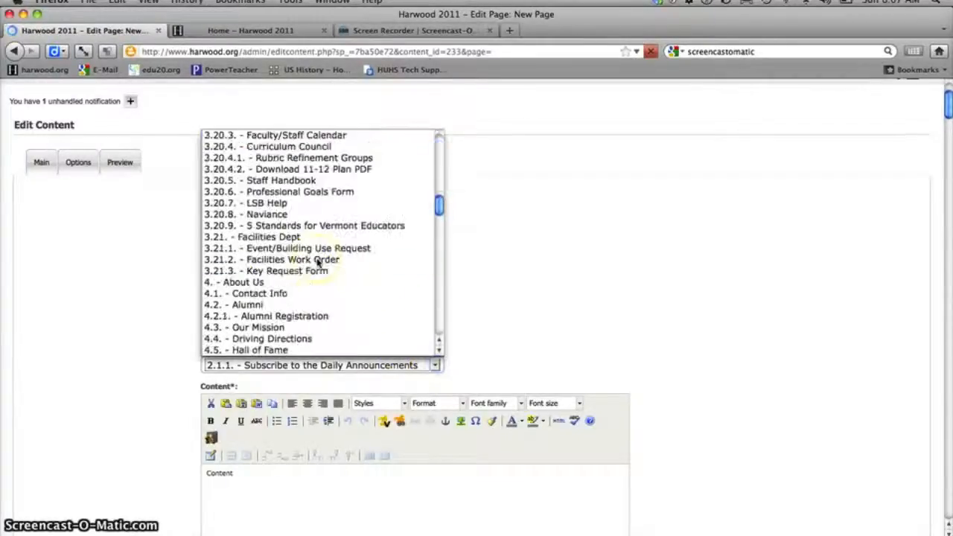
{"action": "key", "text": "Escape"}
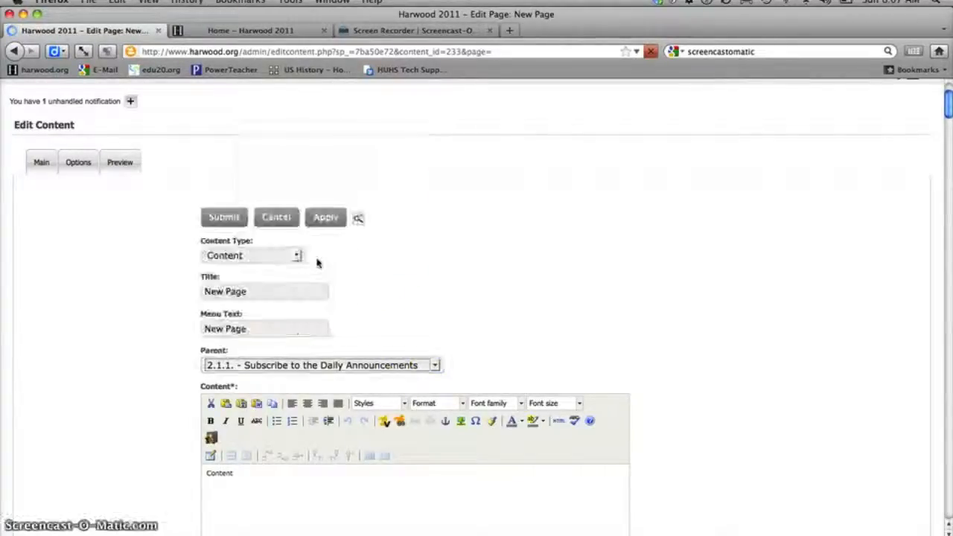
{"action": "left_click", "coordinate": [435, 365]}
{"action": "scroll", "coordinate": [345, 293], "scroll_direction": "down", "scroll_amount": 10}
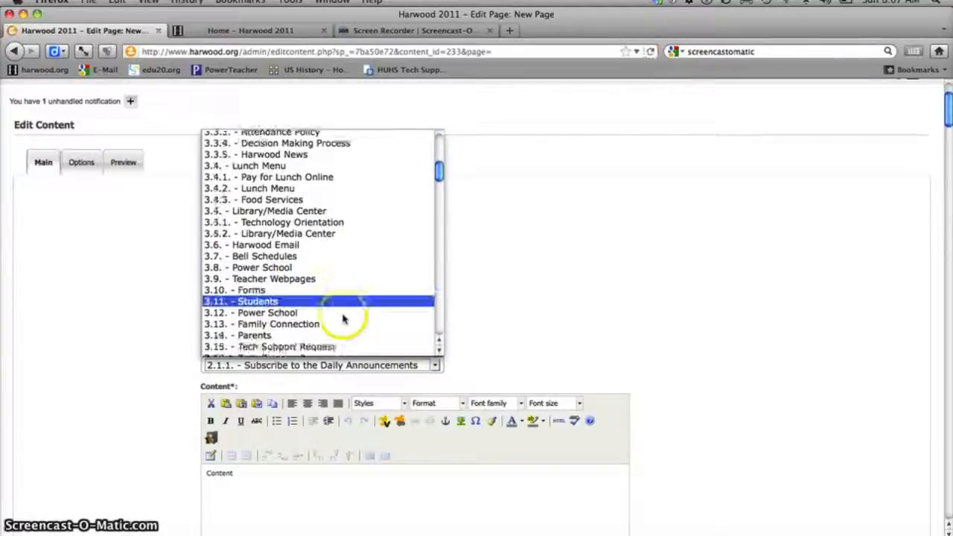
{"action": "scroll", "coordinate": [343, 319], "scroll_direction": "down", "scroll_amount": 20}
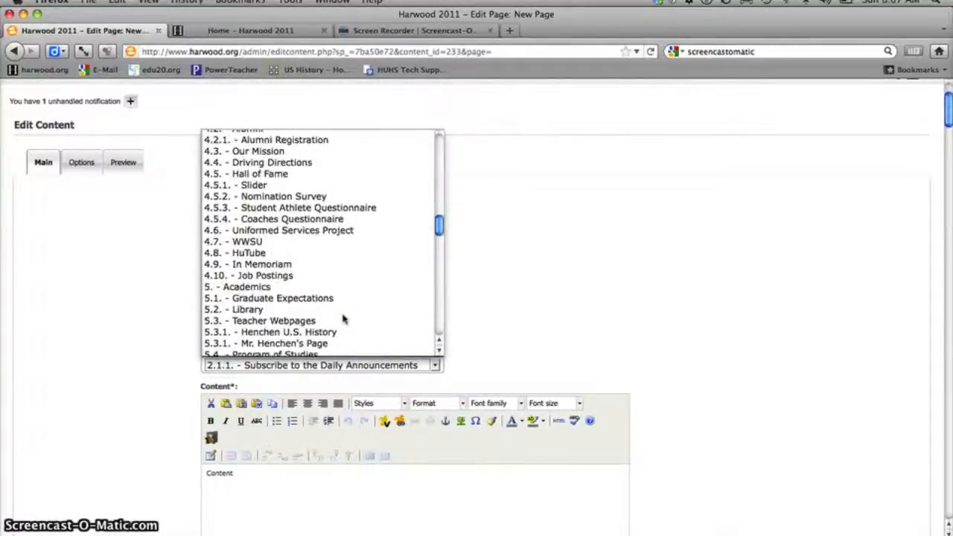
{"action": "scroll", "coordinate": [343, 318], "scroll_direction": "down", "scroll_amount": 15}
{"action": "key", "text": "Escape"}
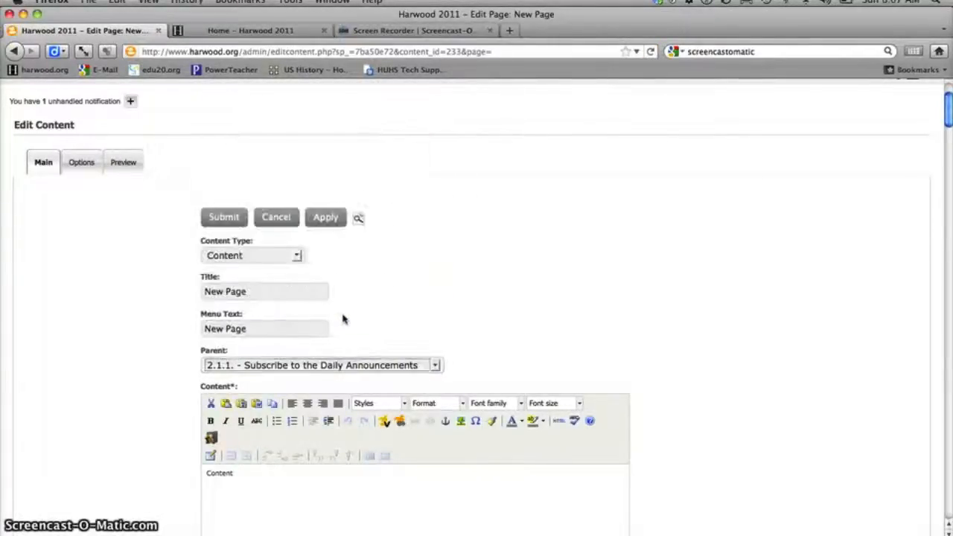
{"action": "right_click", "coordinate": [343, 319]}
{"action": "left_click", "coordinate": [549, 300]}
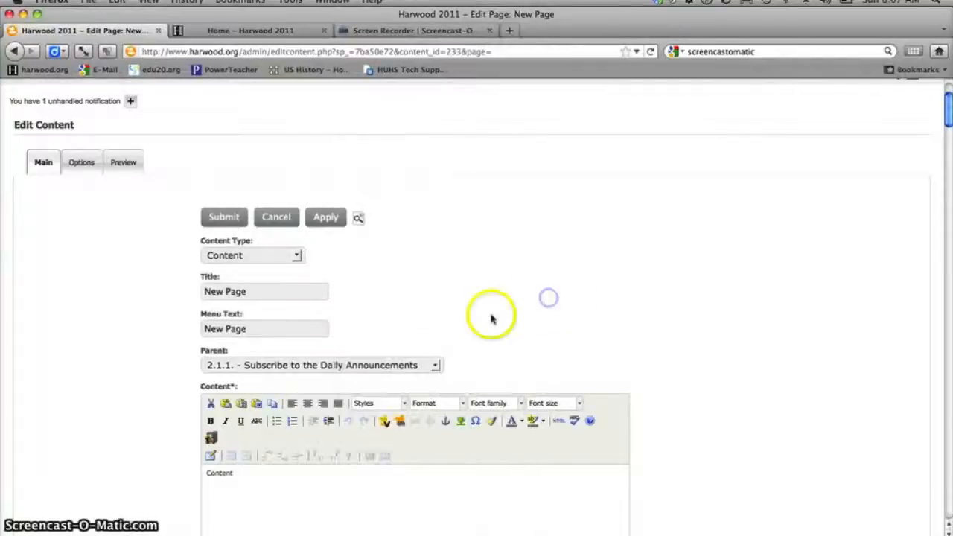
Set New Page's parent to 11. - Admin and apply the change without leaving the editor
{"action": "left_click", "coordinate": [435, 365]}
{"action": "left_click_drag", "start_coordinate": [439, 149], "coordinate": [438, 316]}
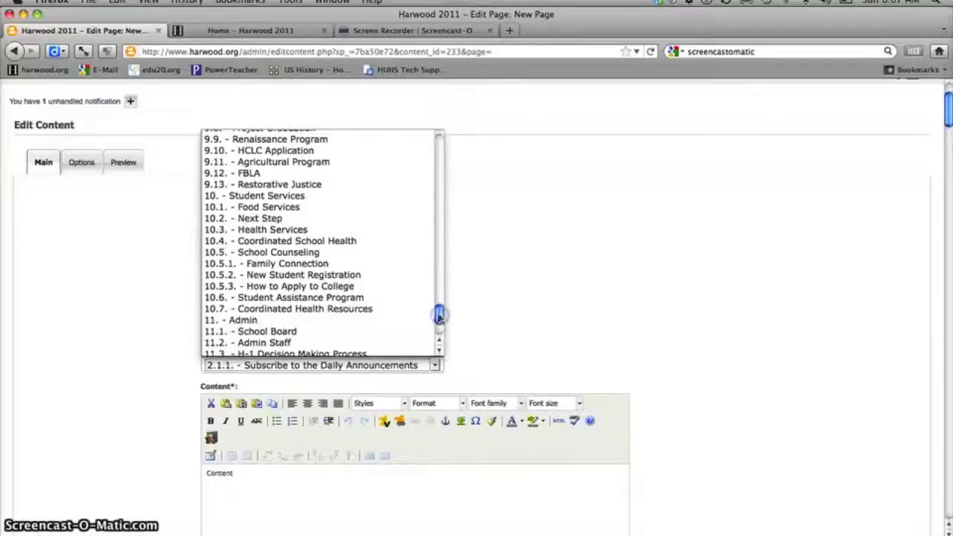
{"action": "left_click", "coordinate": [292, 324]}
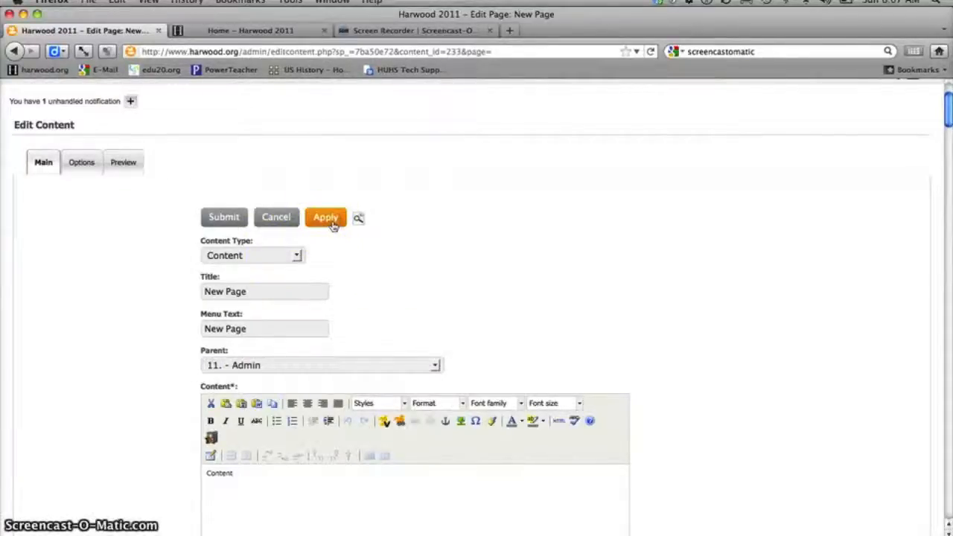
{"action": "left_click", "coordinate": [332, 226]}
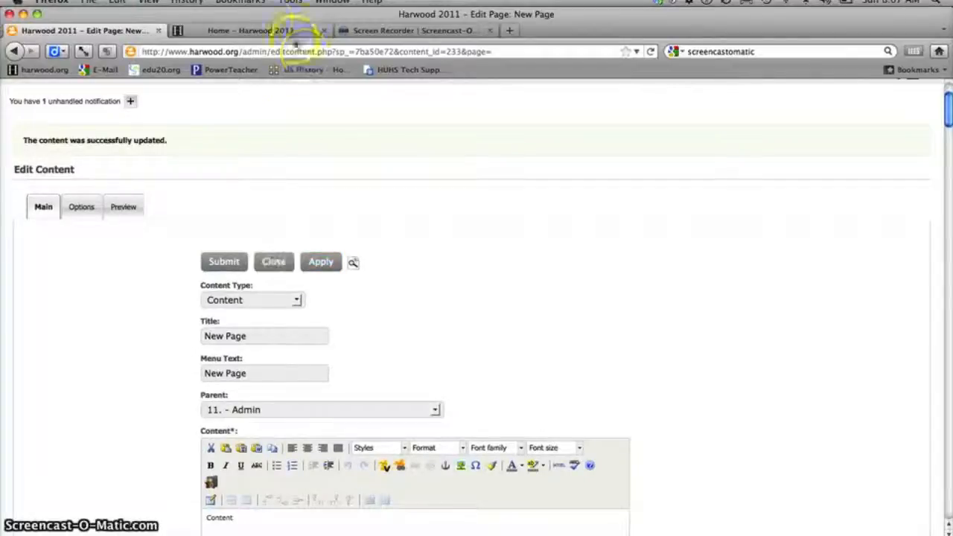
Reload the live school homepage and view New Page from the Admin section of its main navigation
{"action": "left_click", "coordinate": [255, 29]}
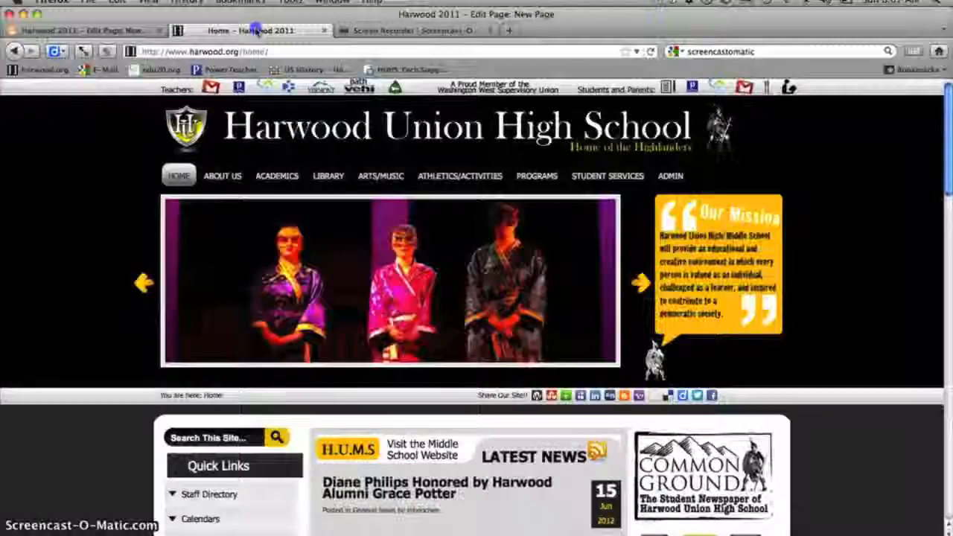
{"action": "left_click", "coordinate": [650, 52]}
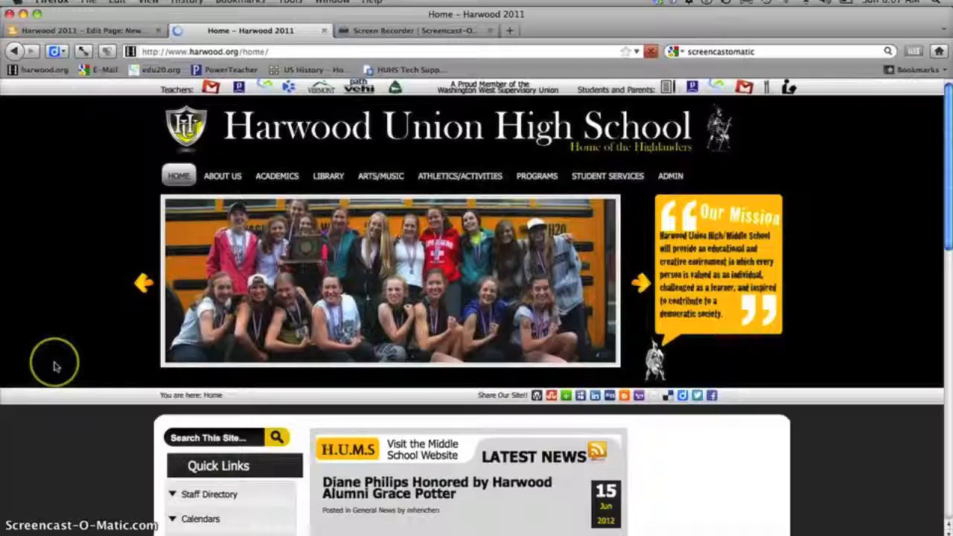
{"action": "mouse_move", "coordinate": [670, 177]}
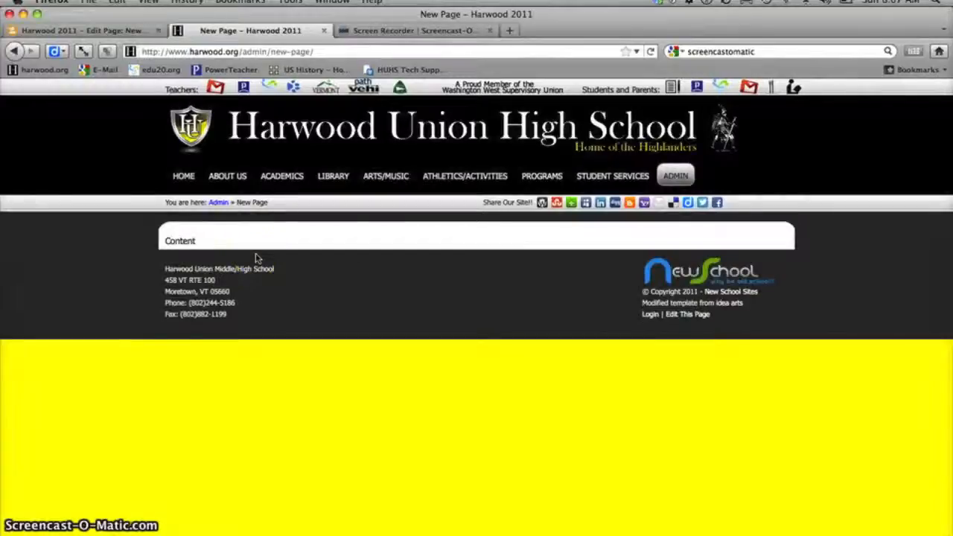
Return to the New Page editor in the admin console and submit the page
{"action": "left_click", "coordinate": [89, 31]}
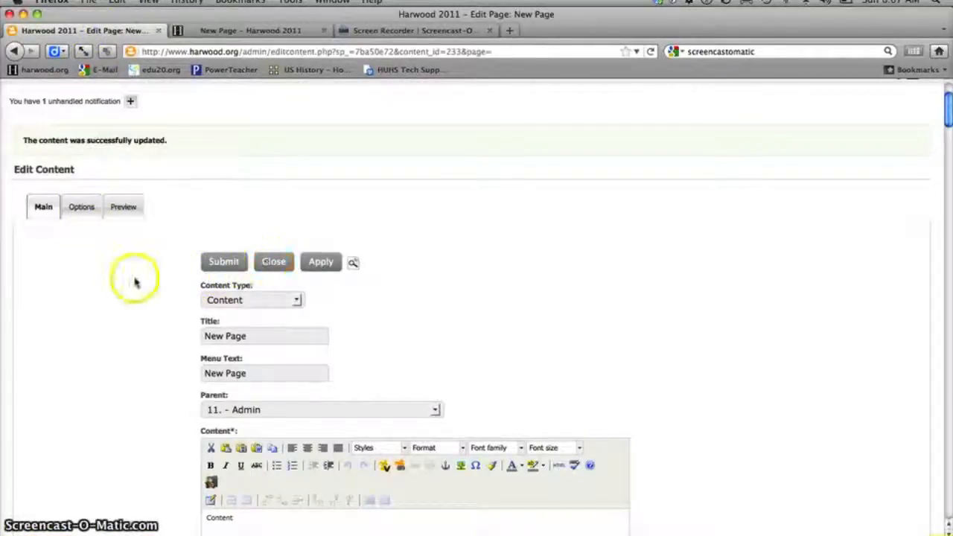
{"action": "left_click", "coordinate": [227, 263]}
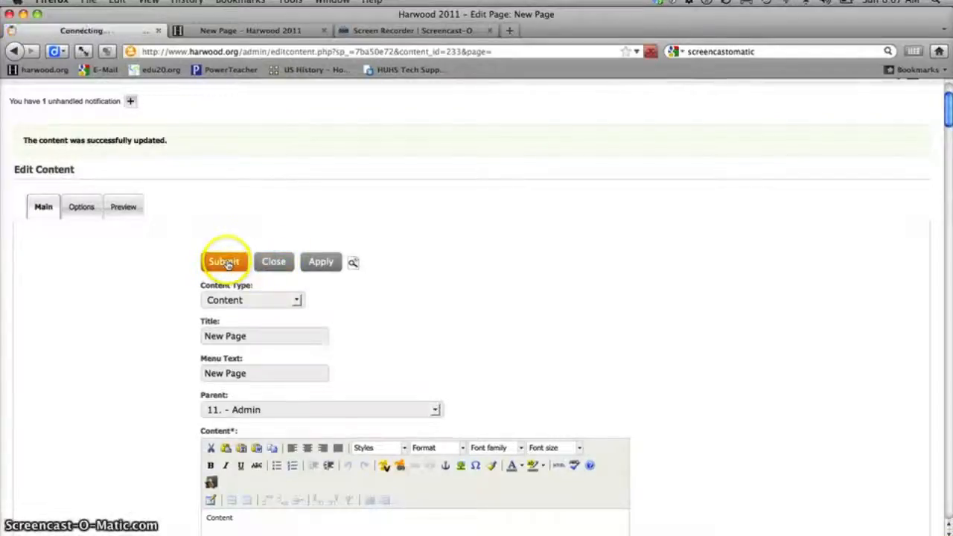